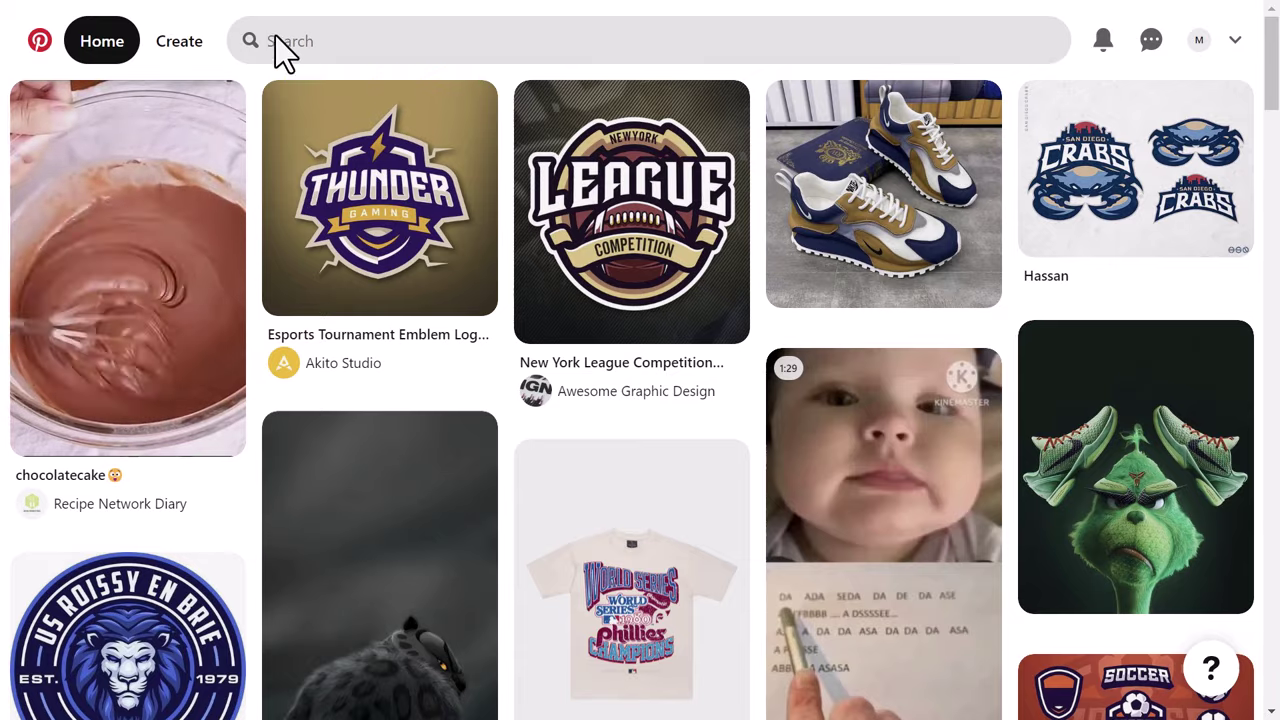
Step: Search Pinterest for "esports logo" and examine the resulting tournament, gaming and mascot emblems for inspiration
left_click(337, 40)
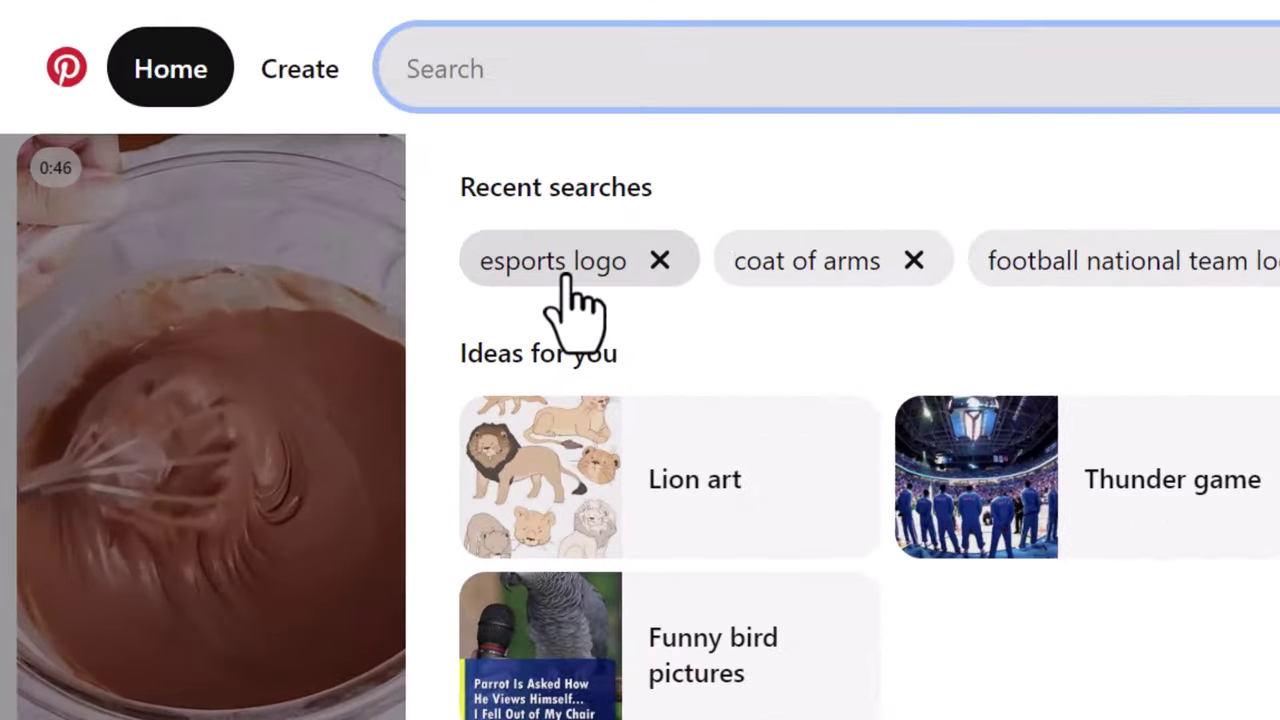
left_click(392, 184)
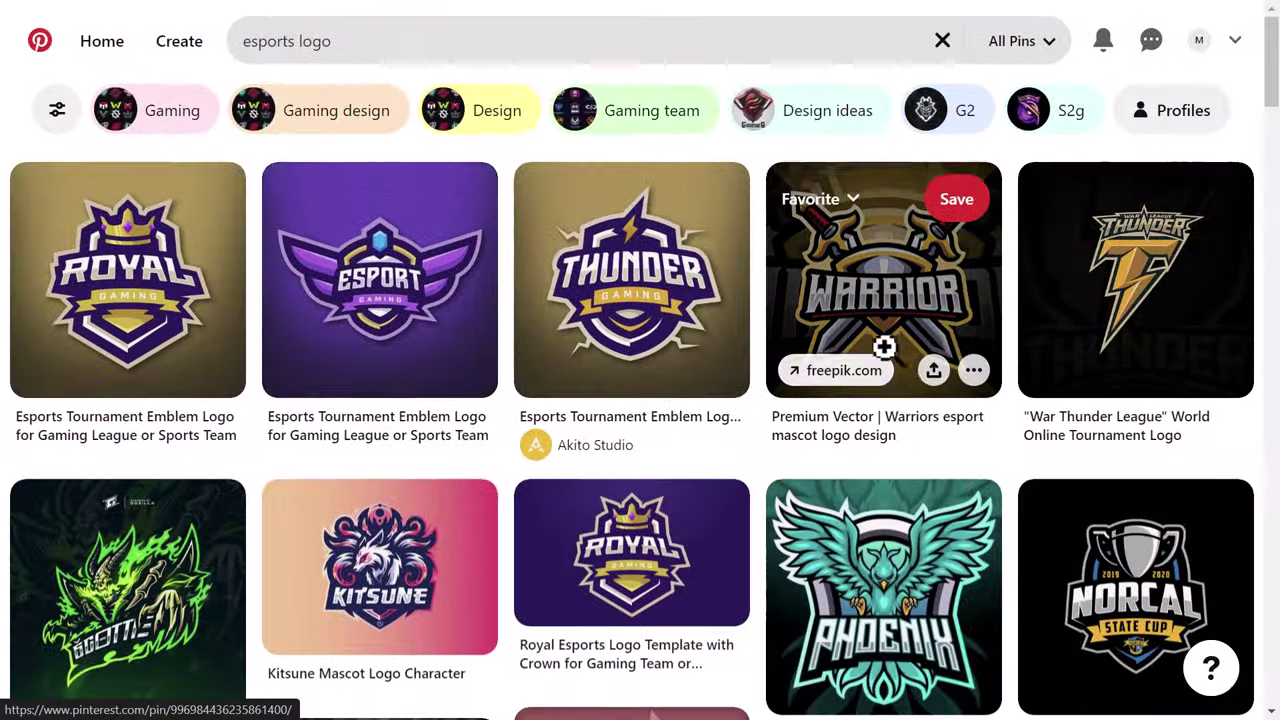
scroll(889, 362, "down", 7)
scroll(850, 266, "up", 7)
left_click(907, 283)
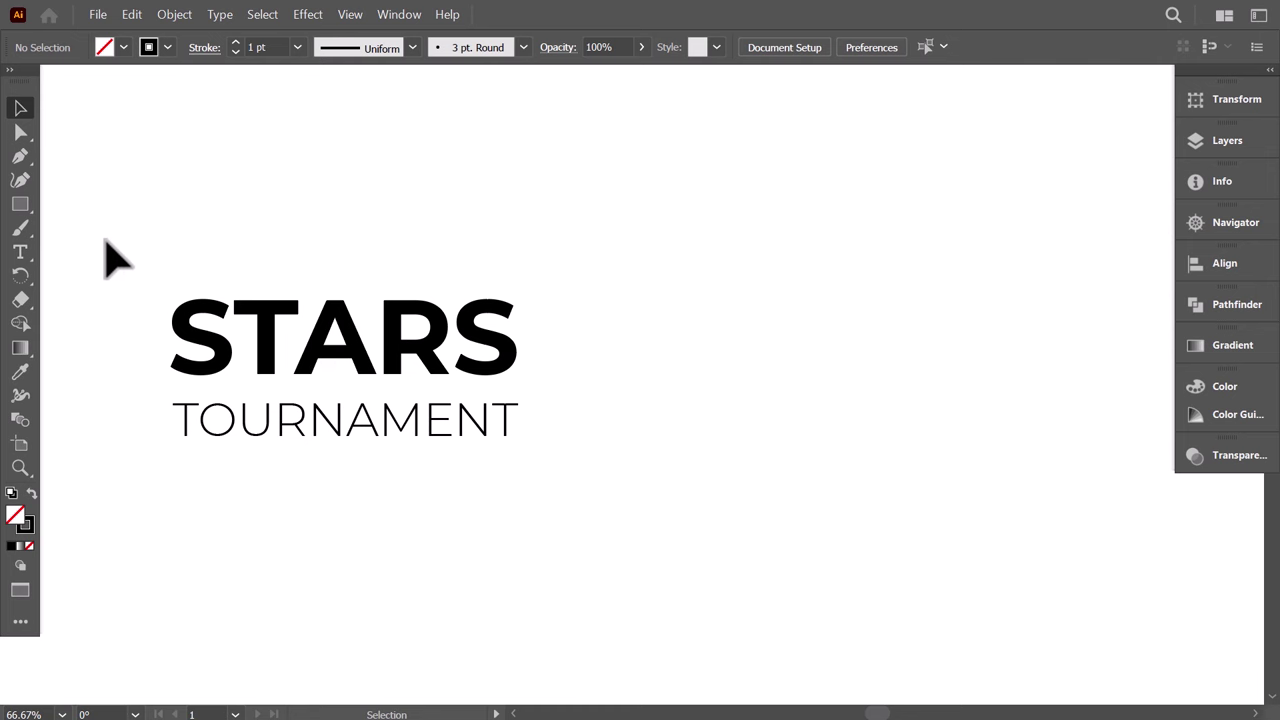
Step: Switch to Illustrator and sketch the logo with the Paintbrush: a shield, a star on top, the word STARS and a wavy line beneath
key("b")
left_click_drag(697, 306, 884, 303)
mouse_move(764, 498)
left_mouse_down()
mouse_move(901, 434)
mouse_move(891, 304)
left_mouse_up()
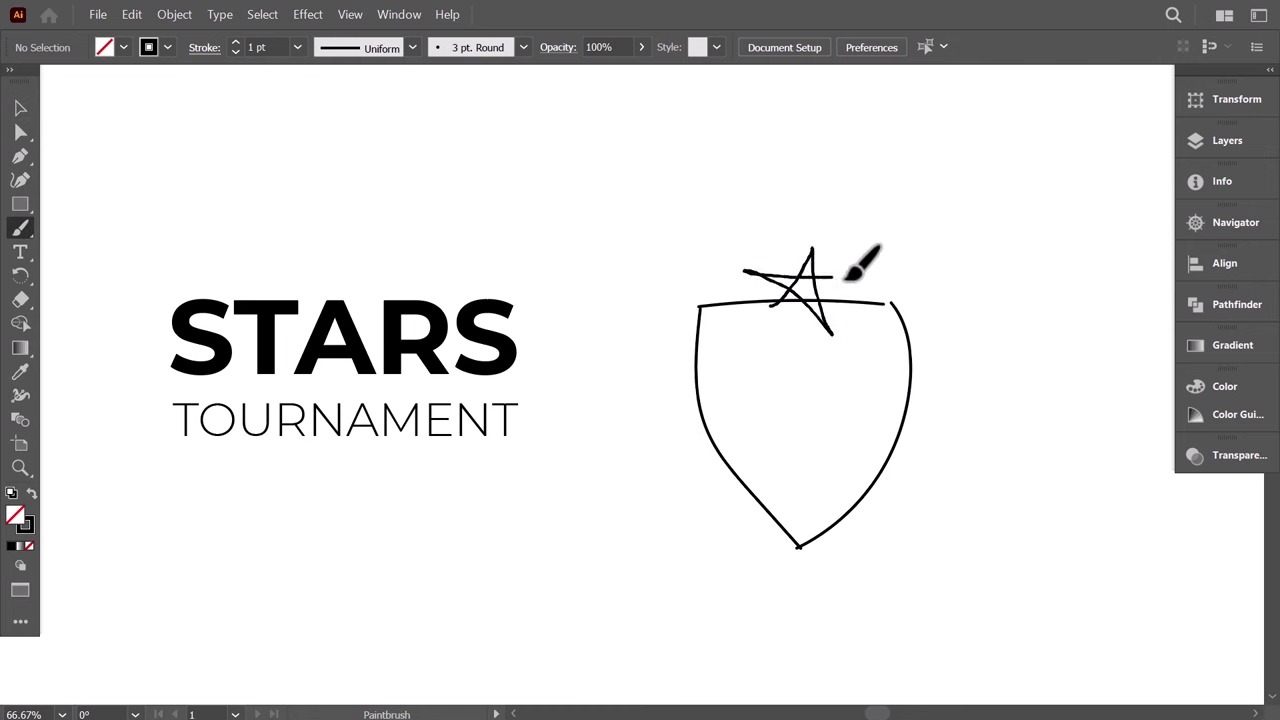
left_click_drag(762, 323, 767, 321)
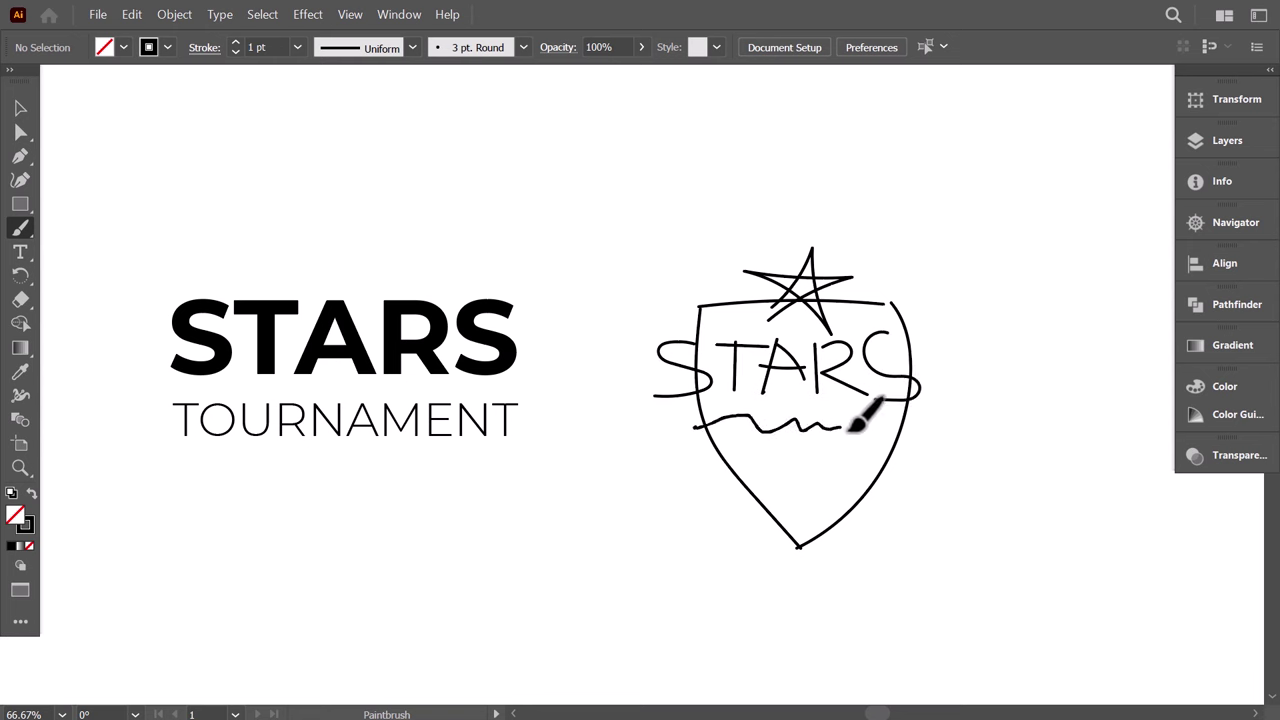
left_click_drag(913, 428, 910, 427)
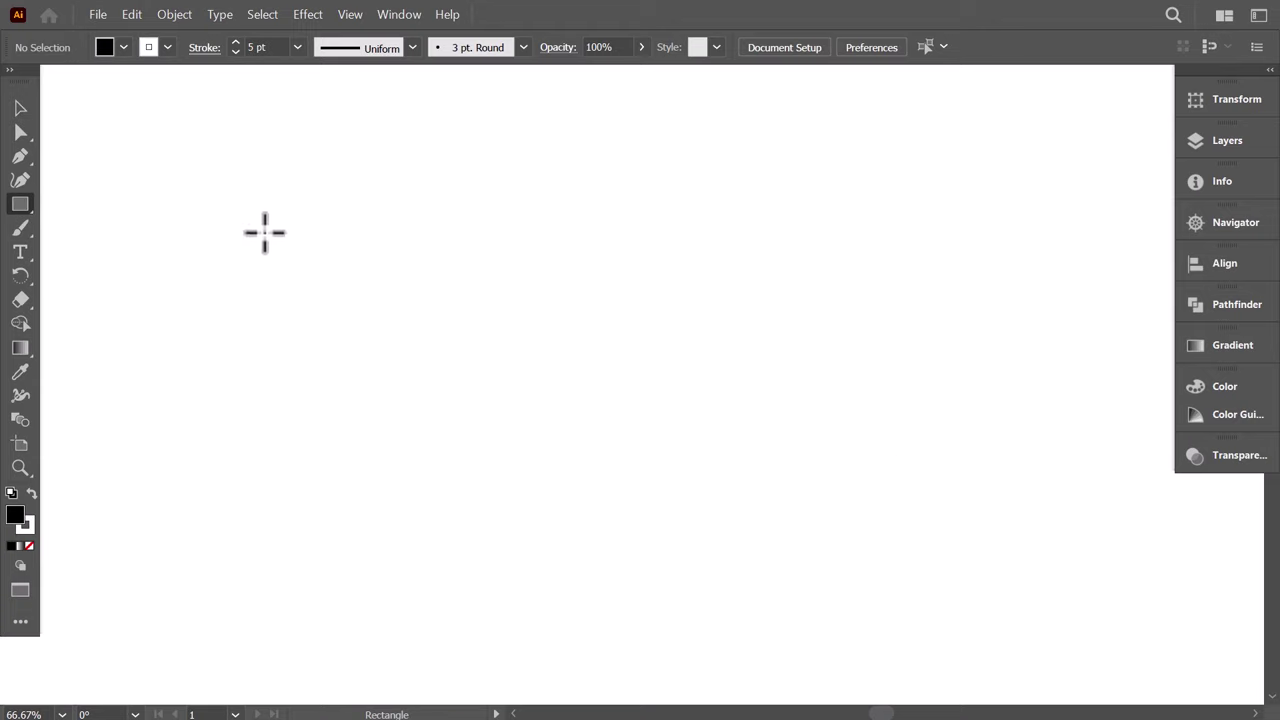
Step: Draw a tall rectangle with white fill and black 5 pt stroke, and round its bottom-left corner to about 103 px
left_click_drag(445, 229, 530, 437)
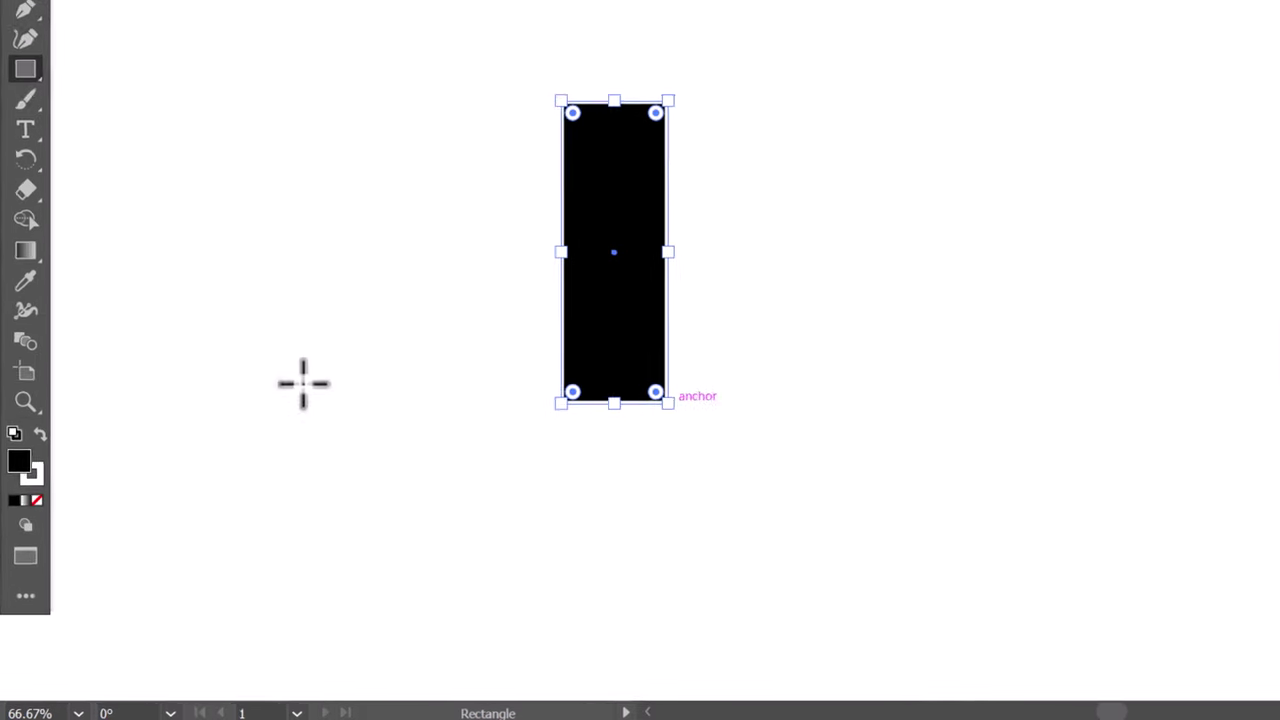
left_click(43, 410)
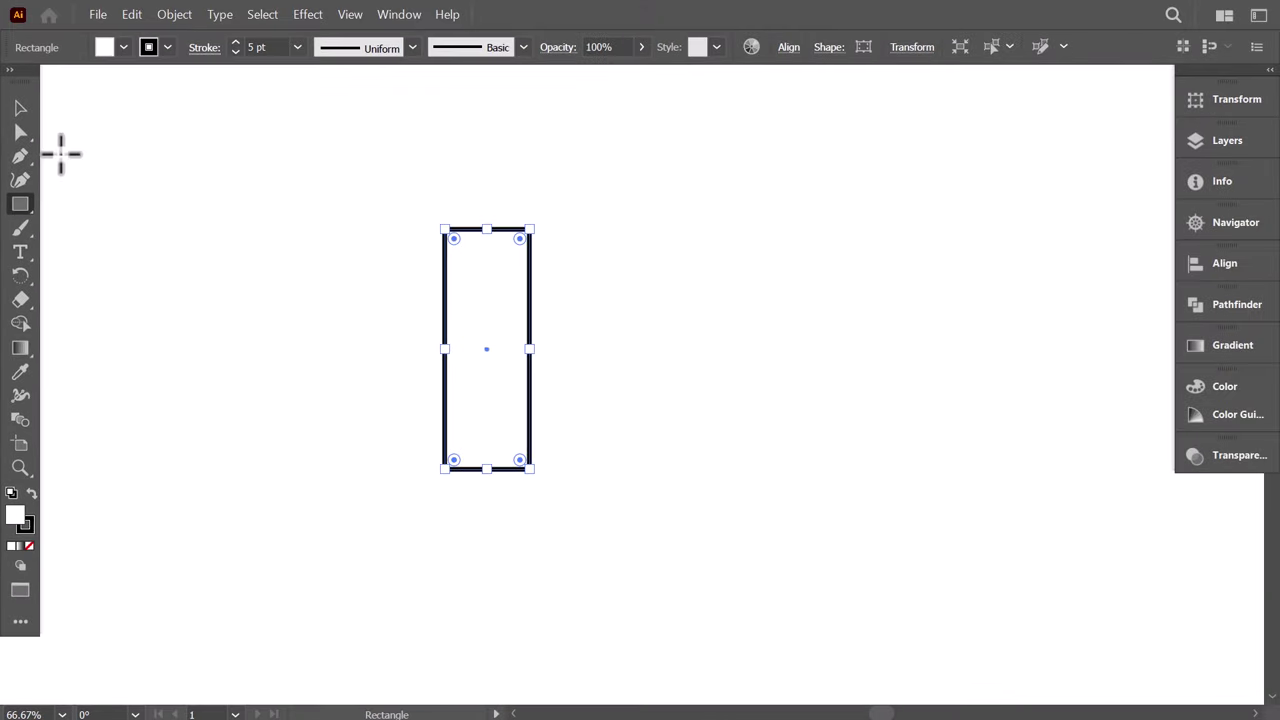
left_click(20, 133)
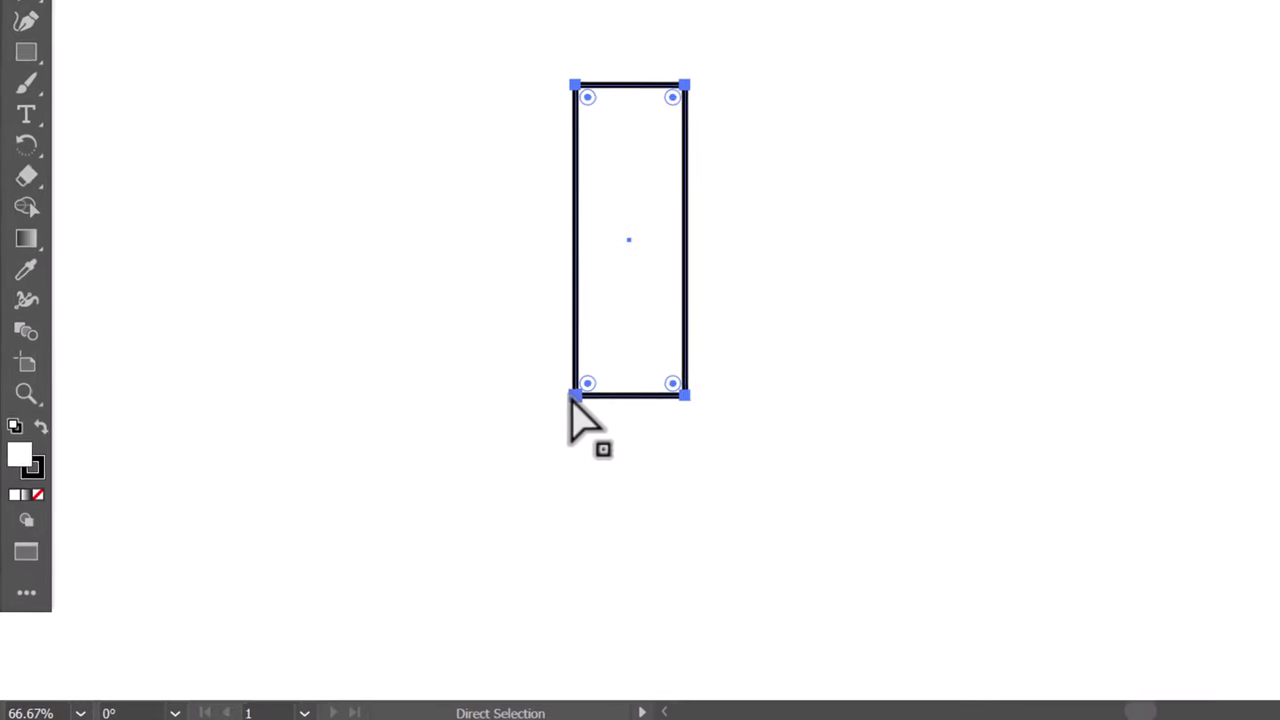
left_click(445, 468)
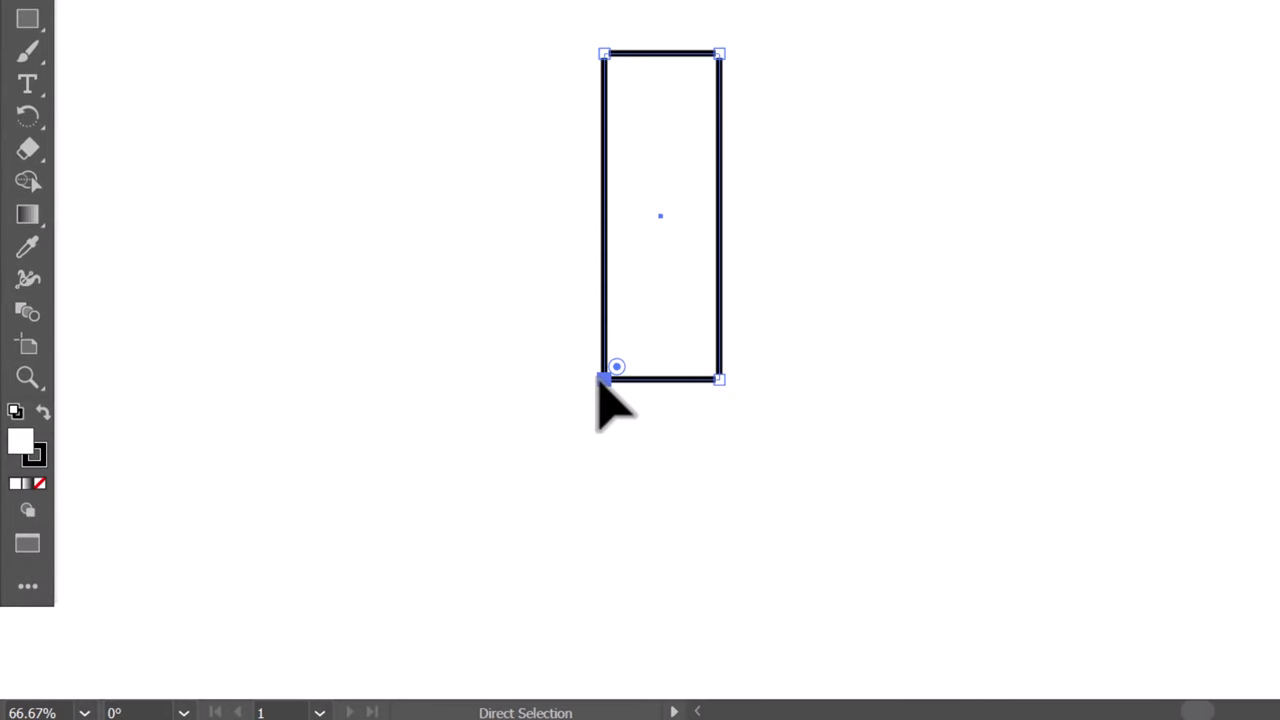
left_click_drag(602, 381, 722, 177)
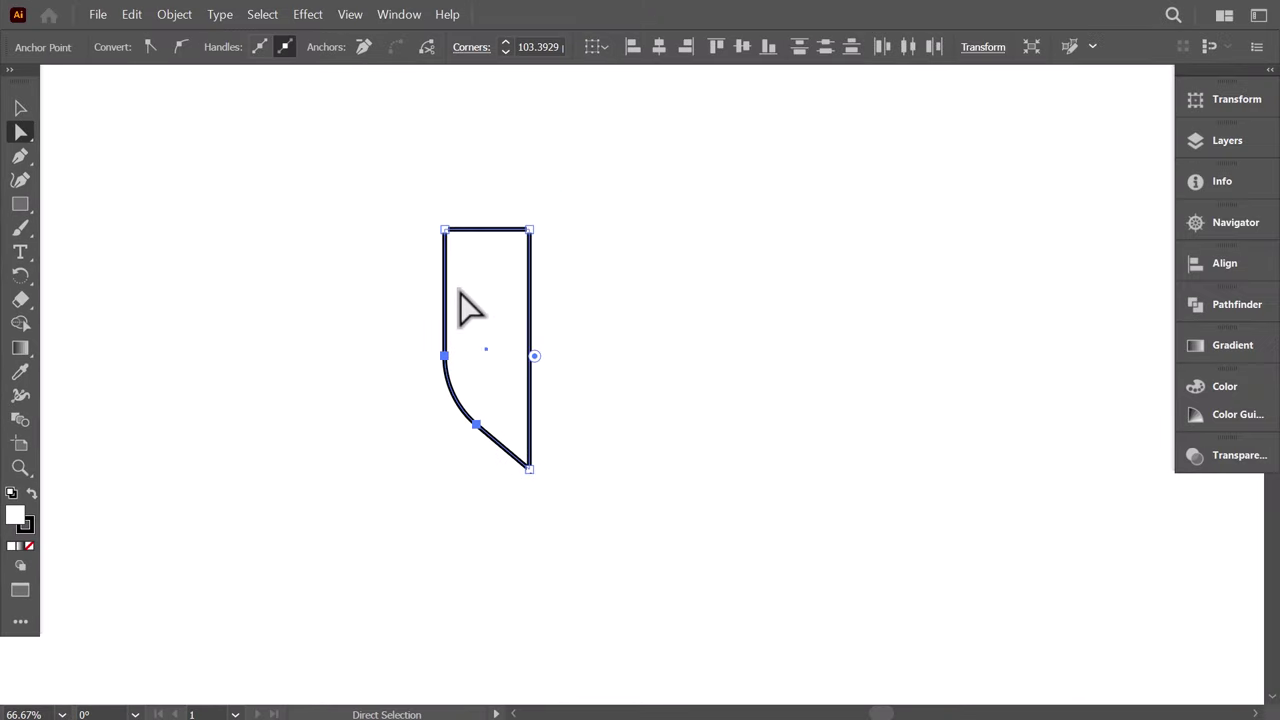
Step: Shift the top-left anchor point of the half-shield slightly inward to slant its outer side
left_click(444, 230)
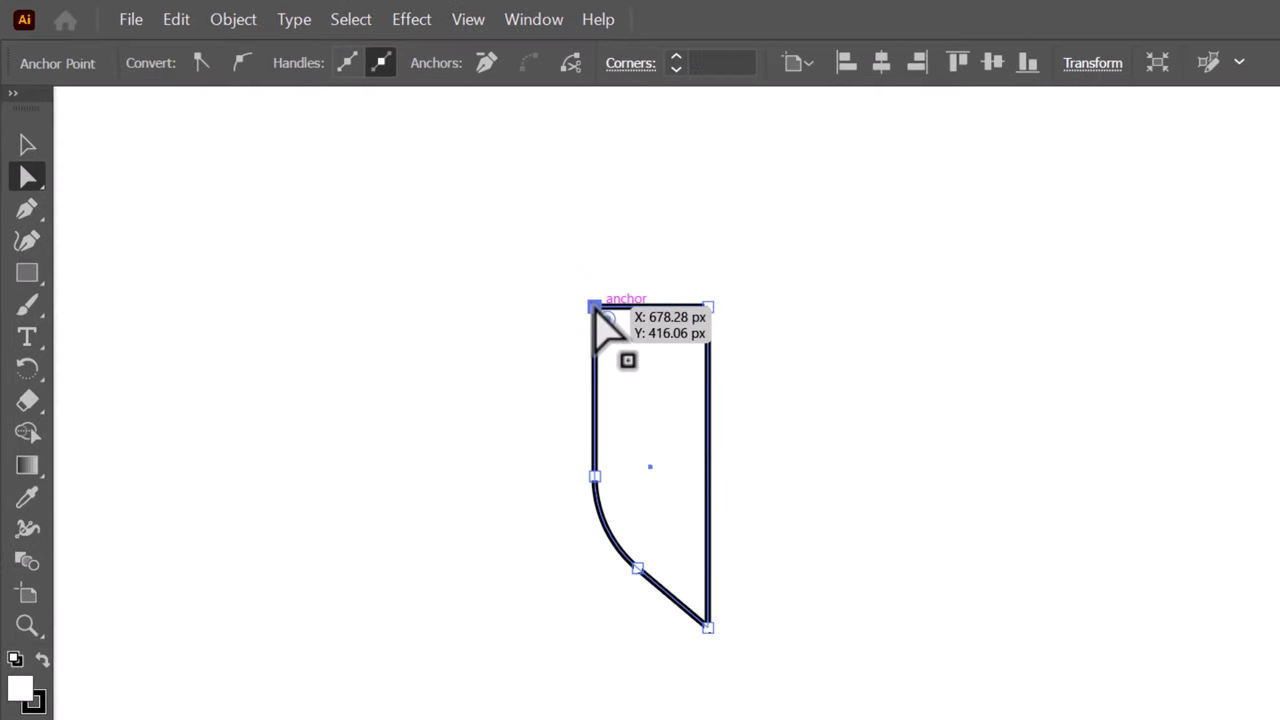
left_click_drag(595, 307, 620, 311)
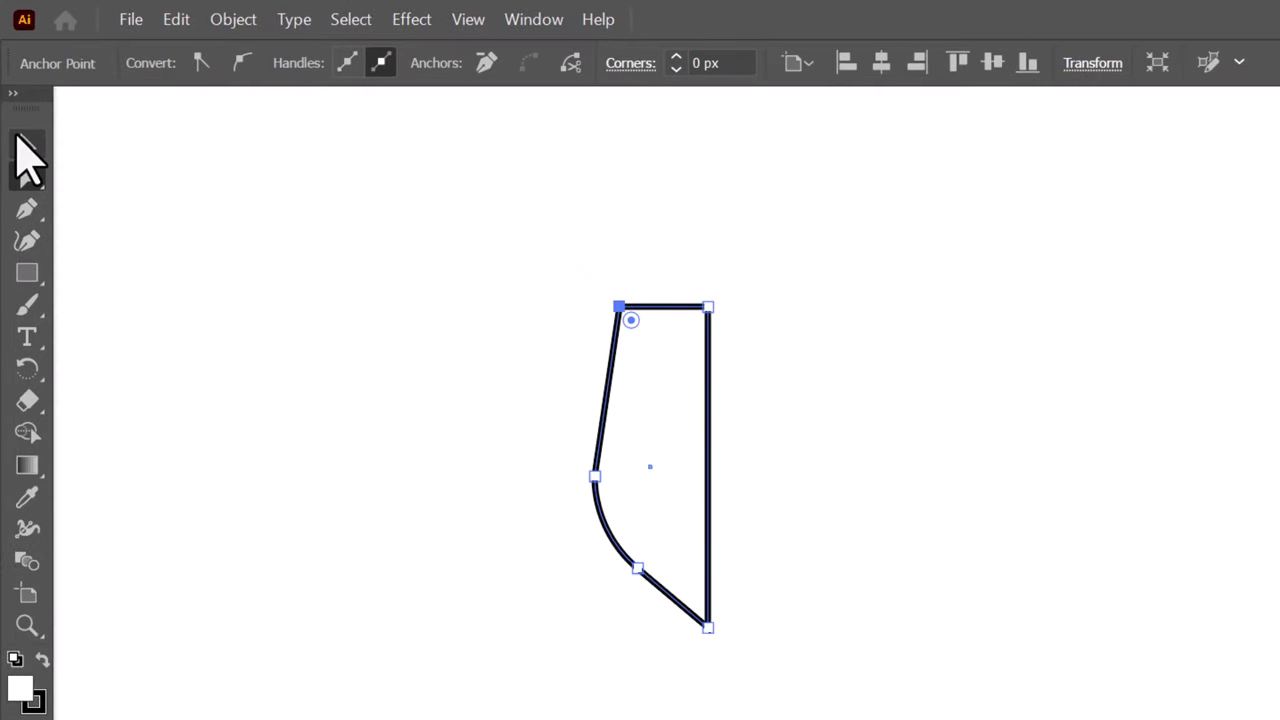
left_click(19, 139)
left_click(495, 355)
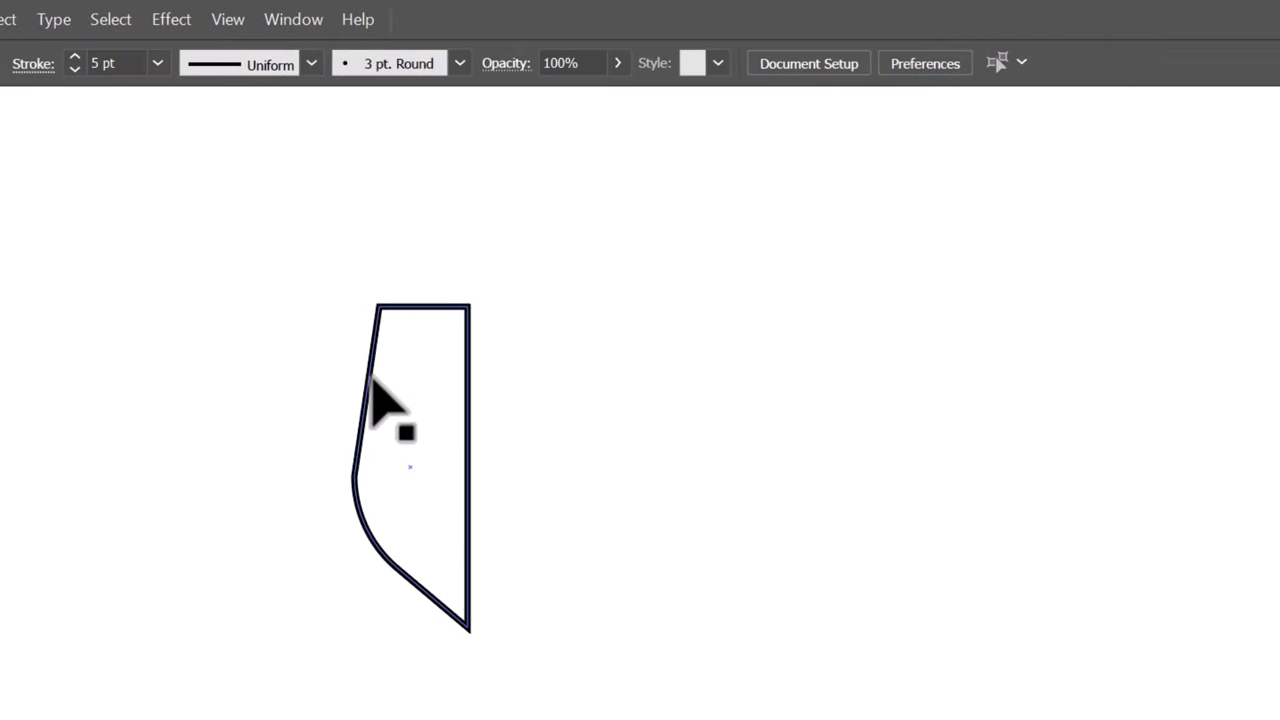
Step: Duplicate the half-shield directly against its straight right edge and reflect the copy across the vertical axis
left_click_drag(368, 381, 482, 388)
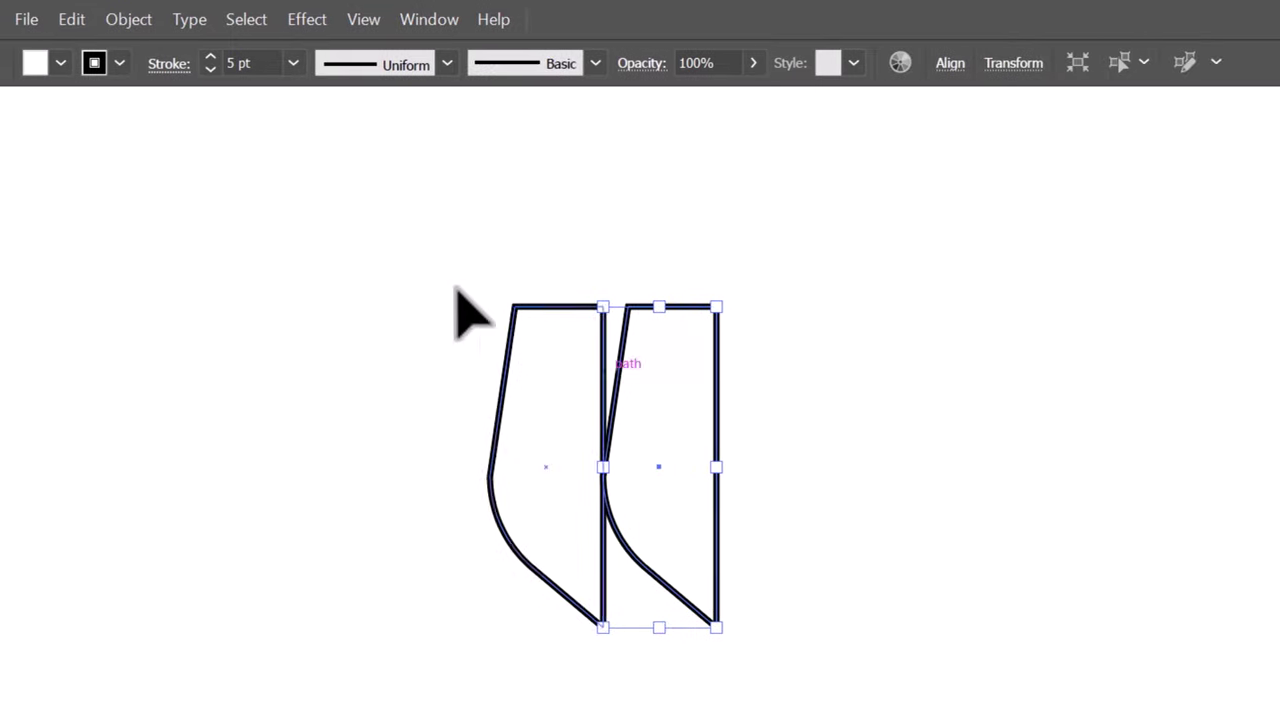
left_click(193, 20)
mouse_move(297, 45)
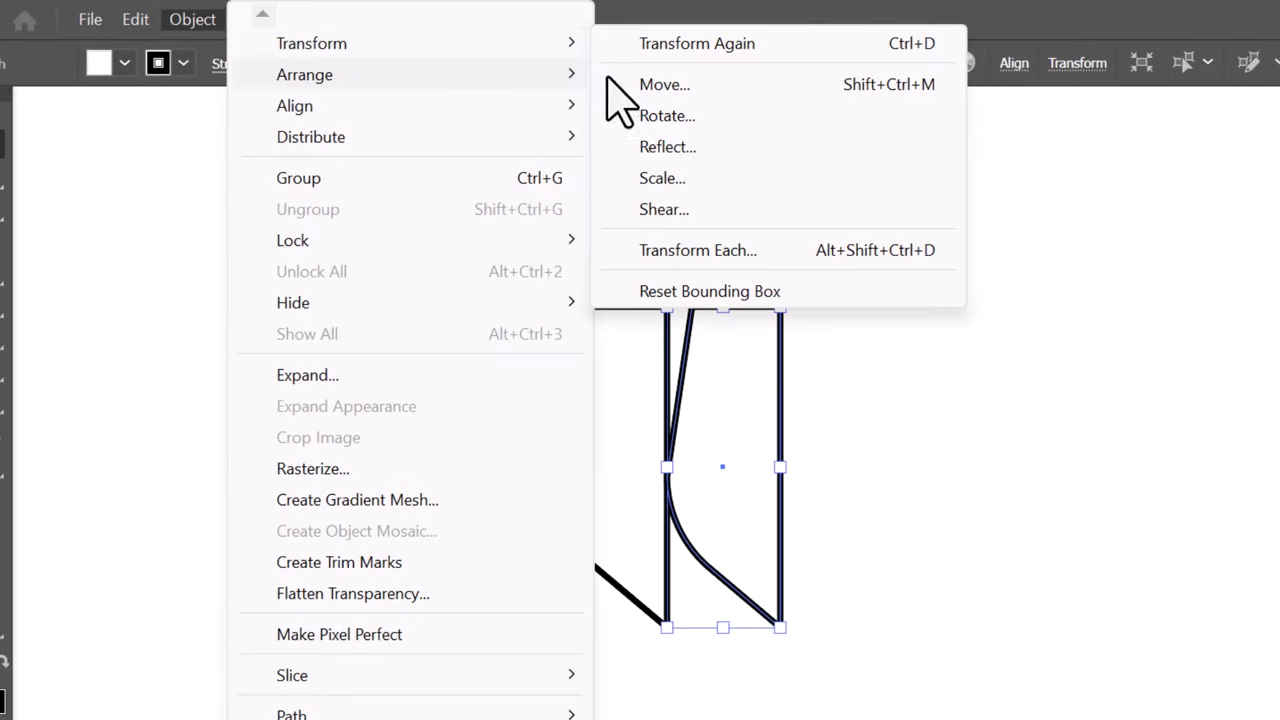
left_click(662, 147)
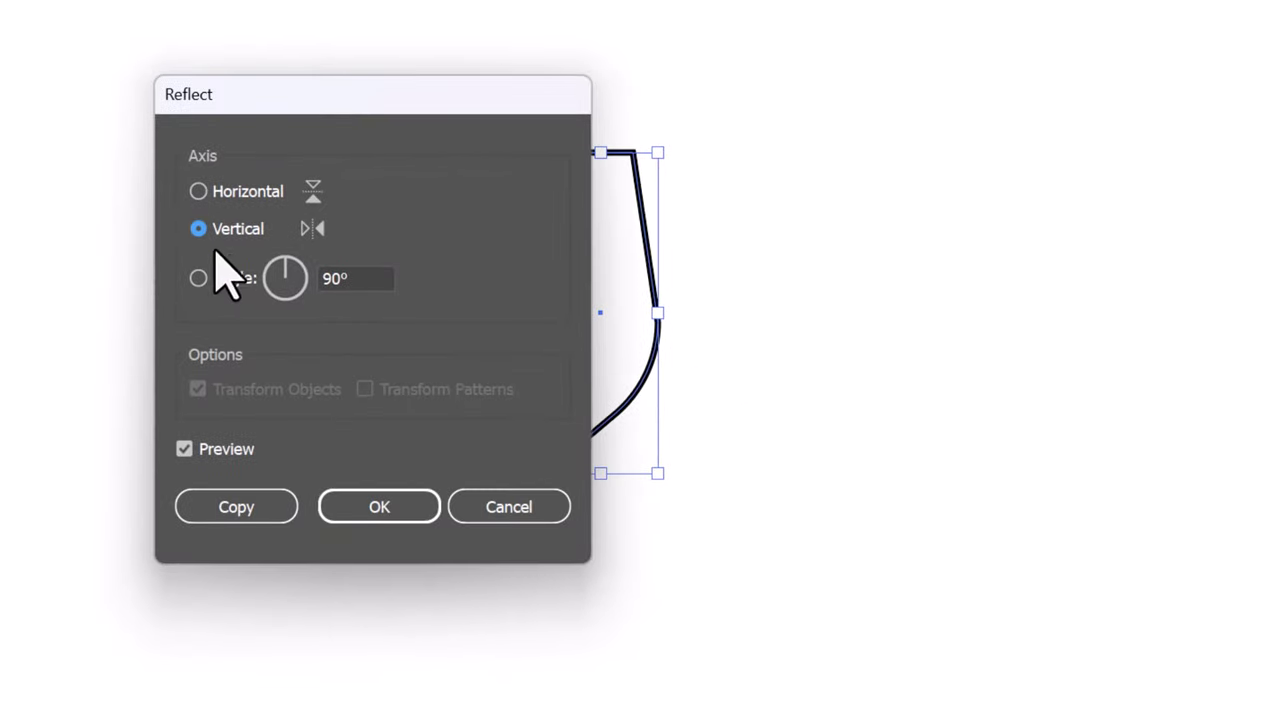
left_click(379, 512)
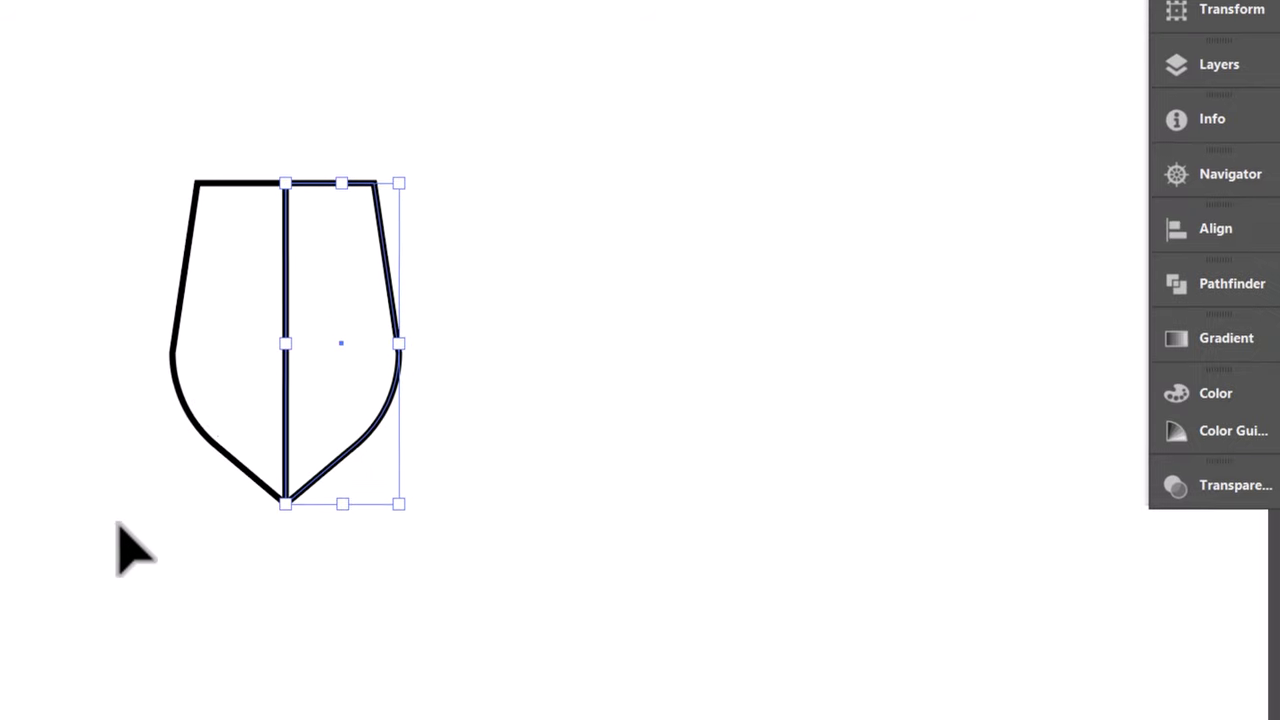
Step: Select both shield halves and unite them into a single shape with Pathfinder
left_click_drag(418, 140, 100, 314)
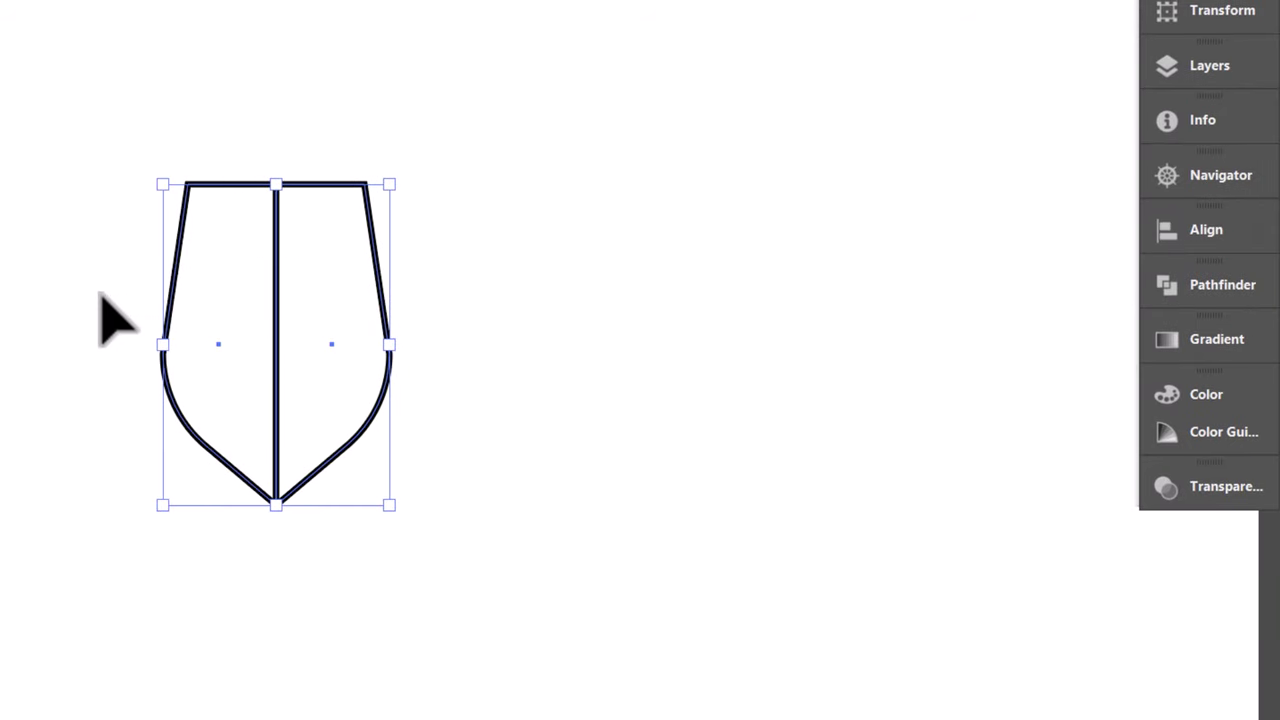
left_click(1208, 286)
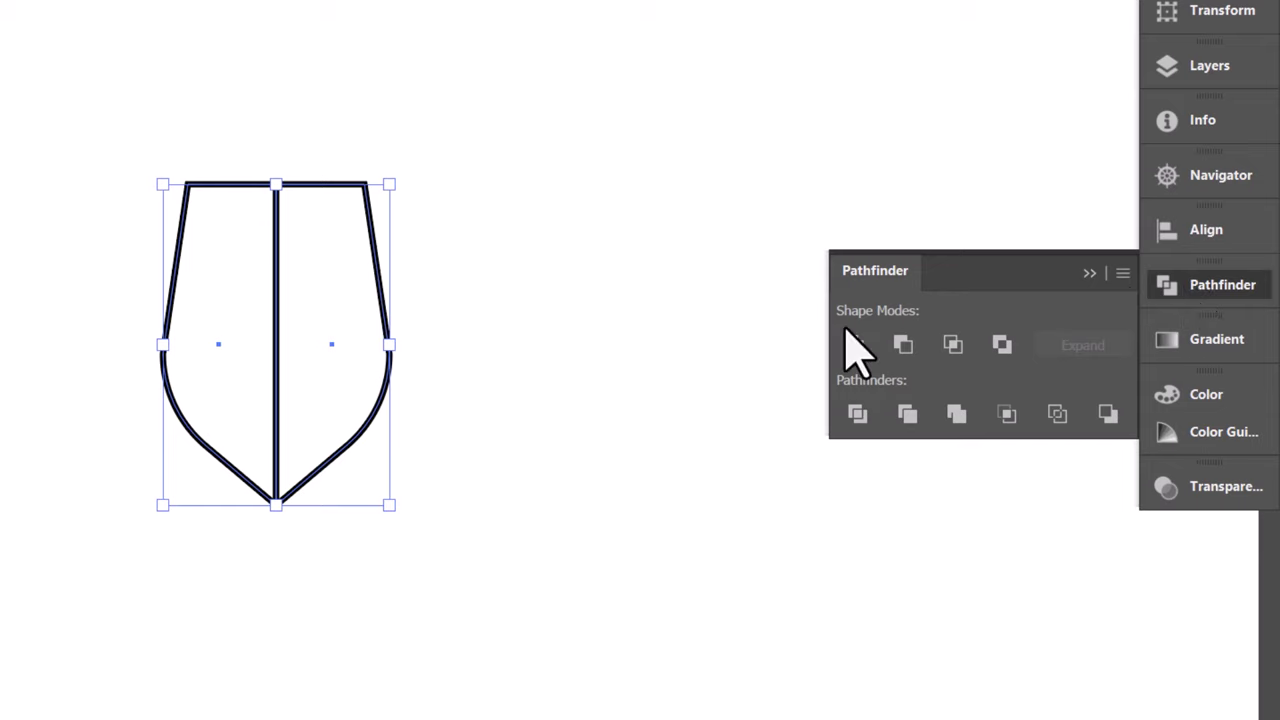
left_click(853, 346)
left_click(1125, 289)
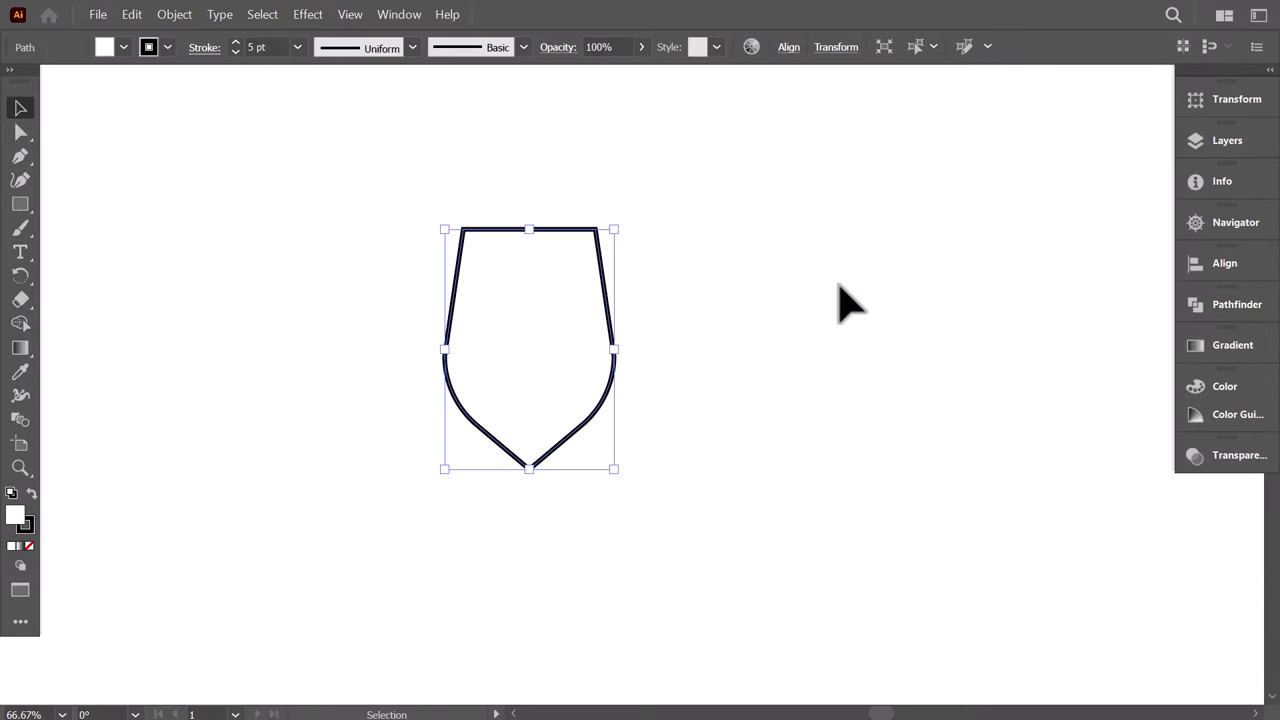
left_click_drag(579, 232, 674, 255)
left_click(805, 293)
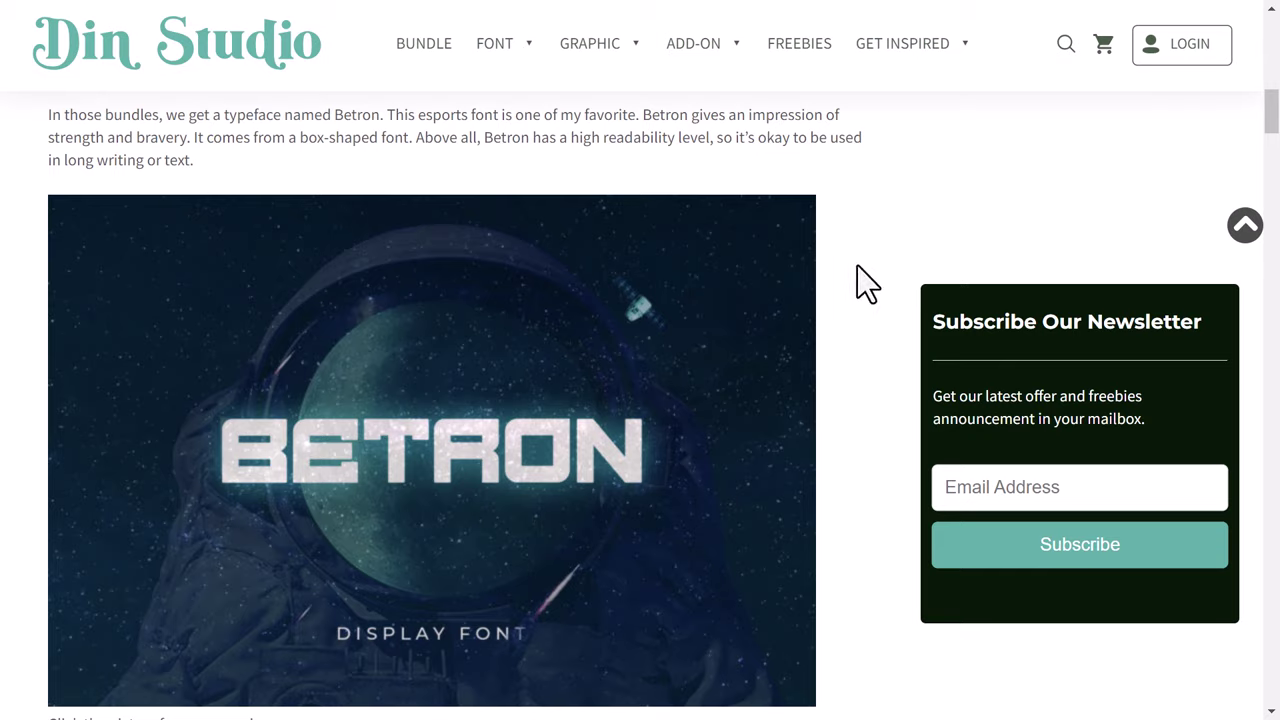
Step: Examine the esports font article and compare the ESPORTS samples set in Kicker Trial, Jawbreak and Gamerock
scroll(900, 260, "down", 8)
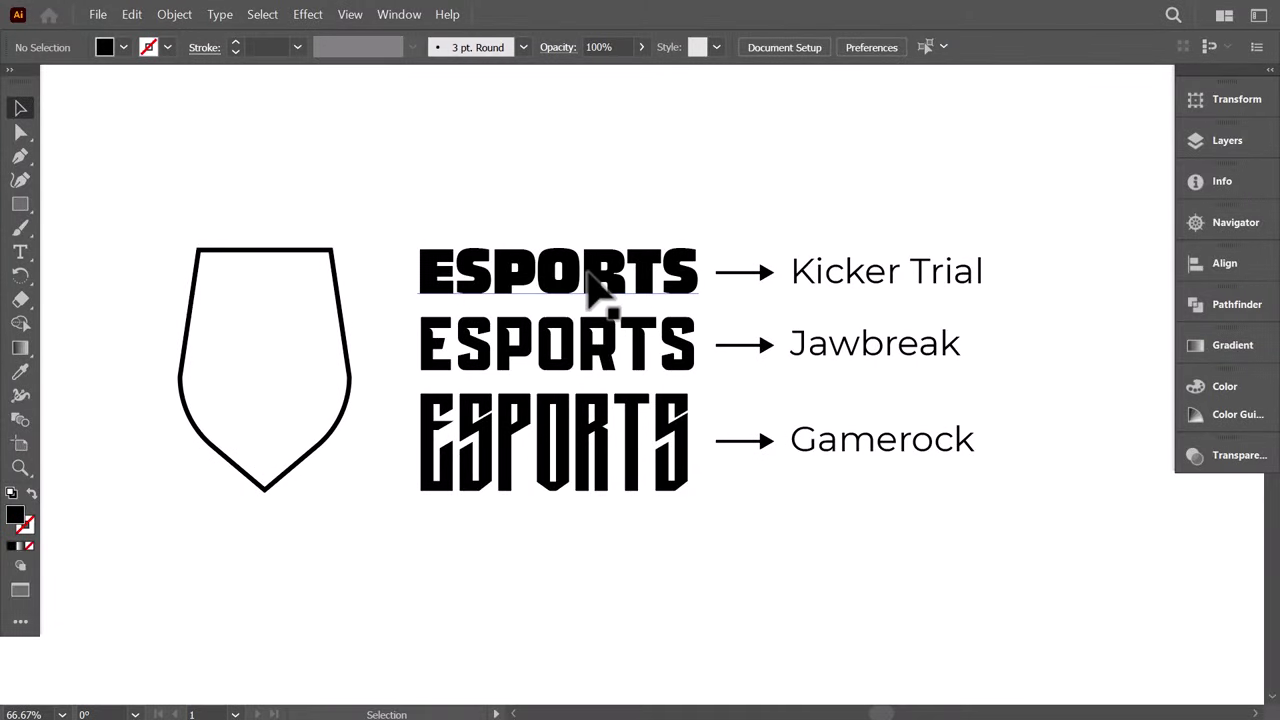
left_click(596, 290)
left_click(578, 352)
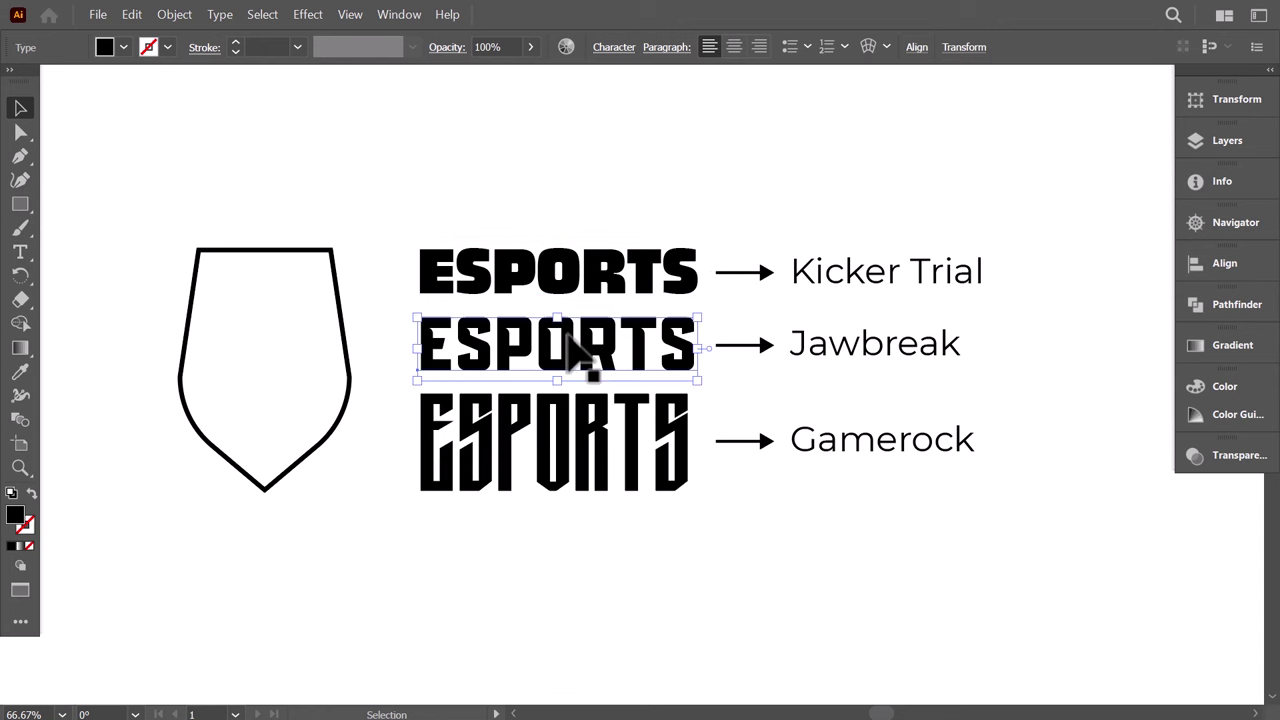
left_click(585, 445)
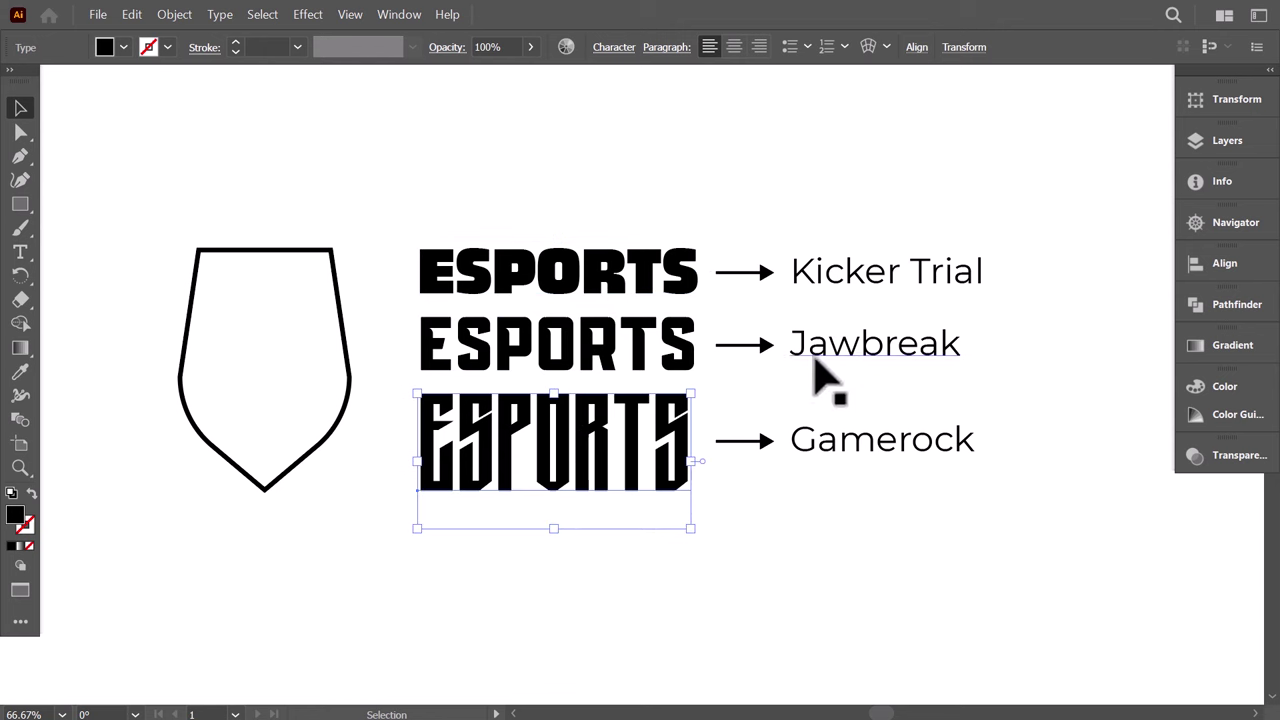
Step: Delete the Kicker Trial and Gamerock font samples together with their arrows and labels
left_click_drag(400, 214, 883, 306)
key("Delete")
left_click_drag(727, 487, 751, 363)
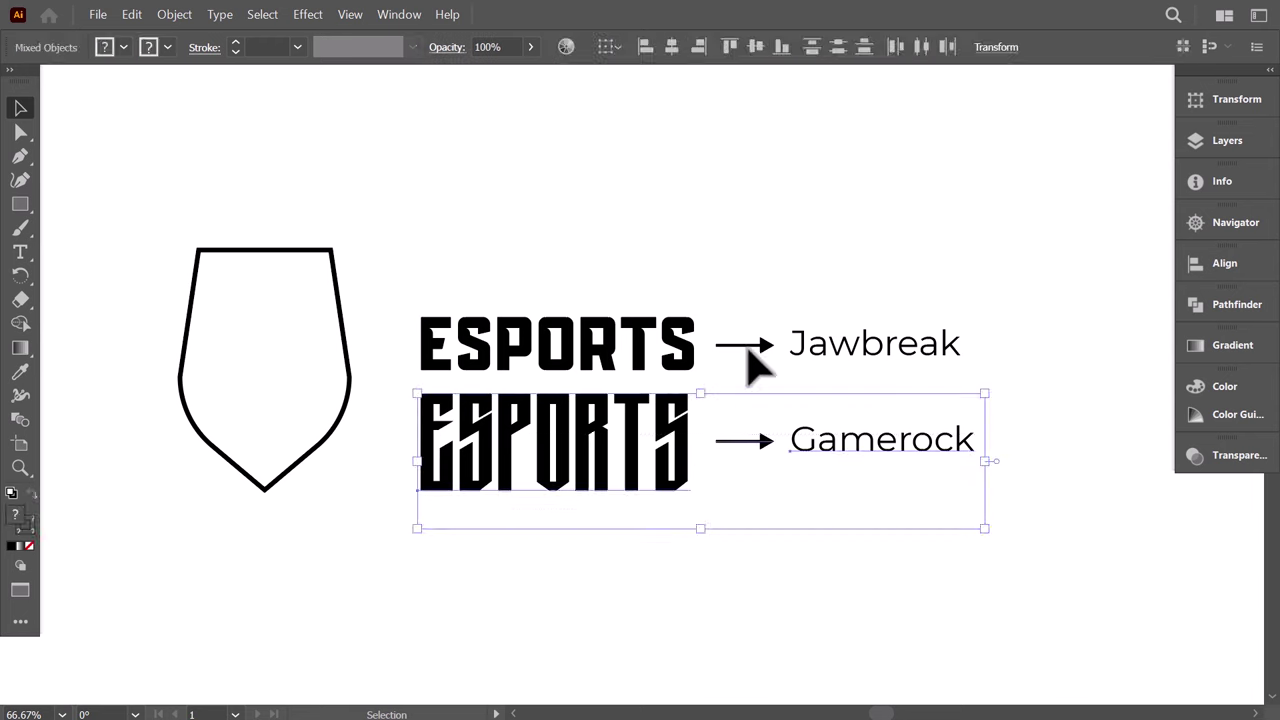
key("Delete")
left_click_drag(771, 300, 971, 457)
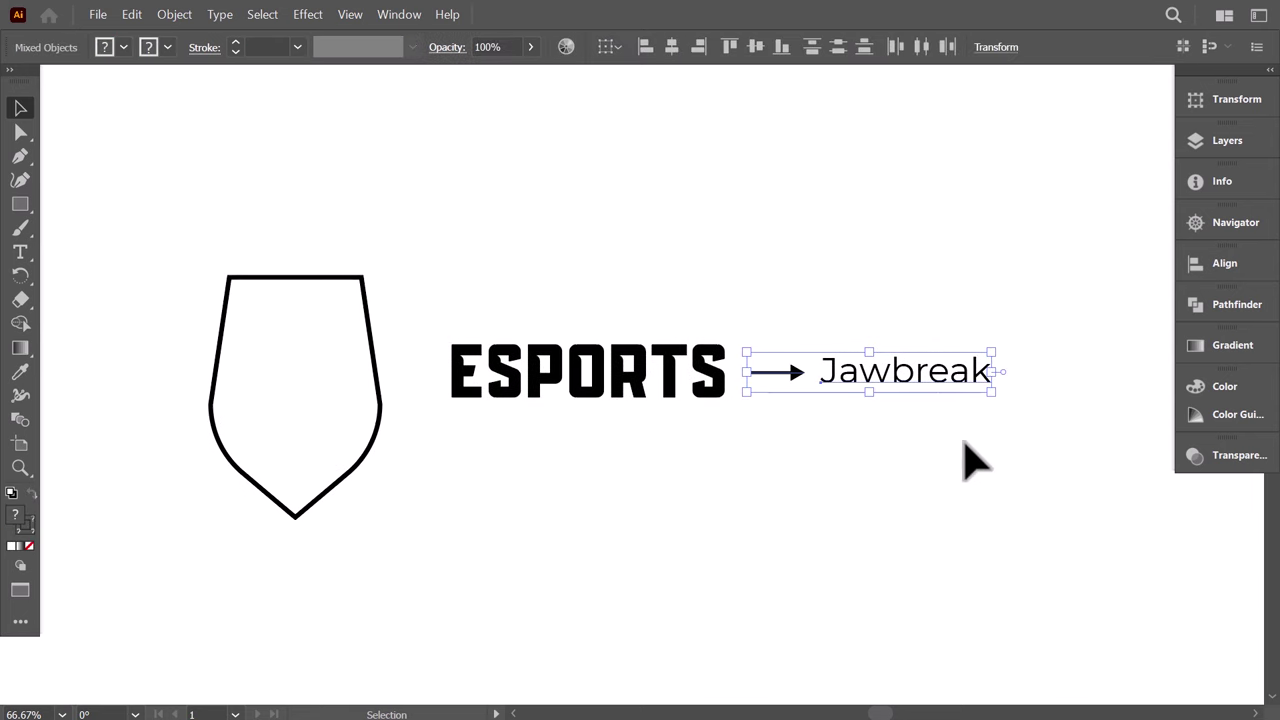
left_click(963, 447)
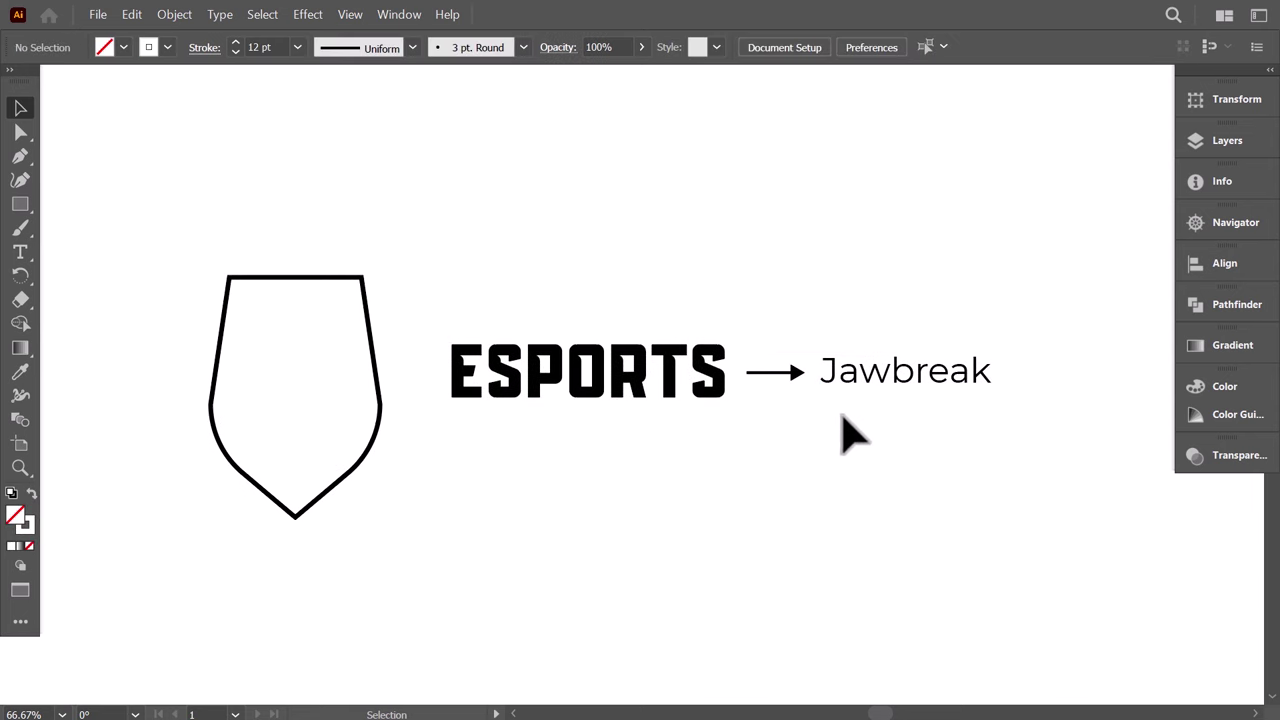
Step: Replace the ESPORTS text in the Jawbreak font with STARS
left_click(21, 252)
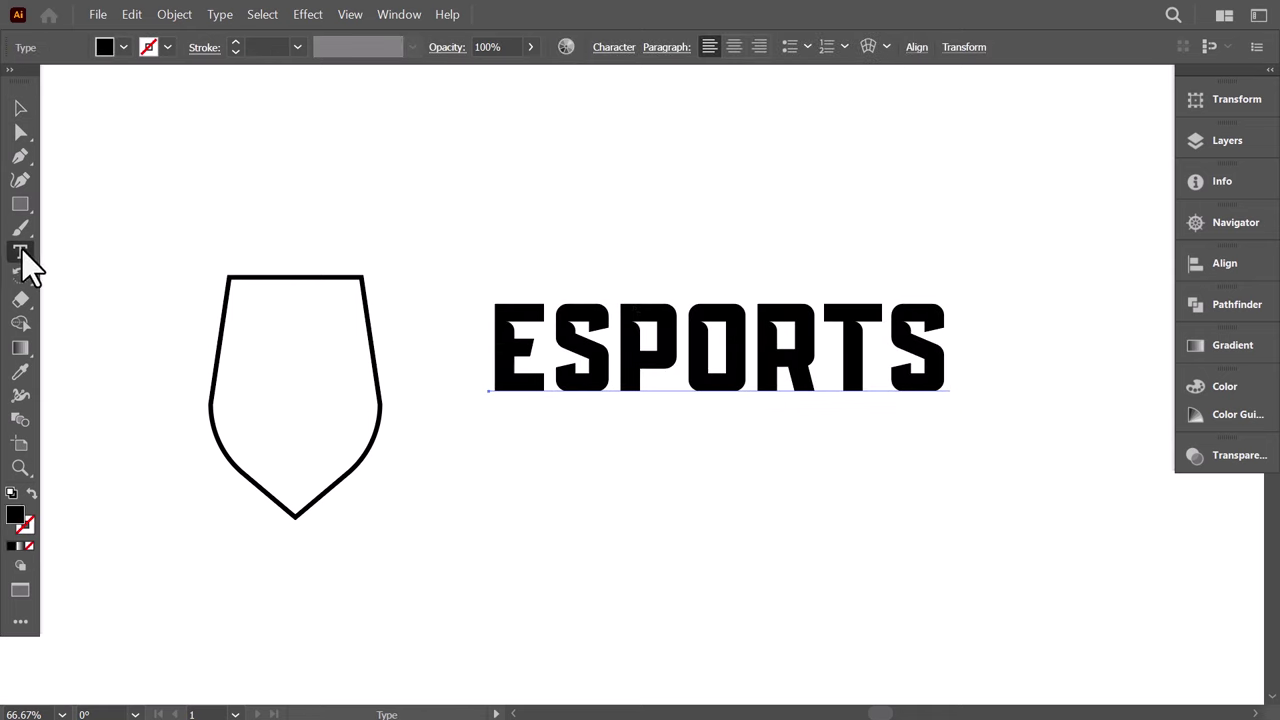
double_click(663, 325)
type("STARS")
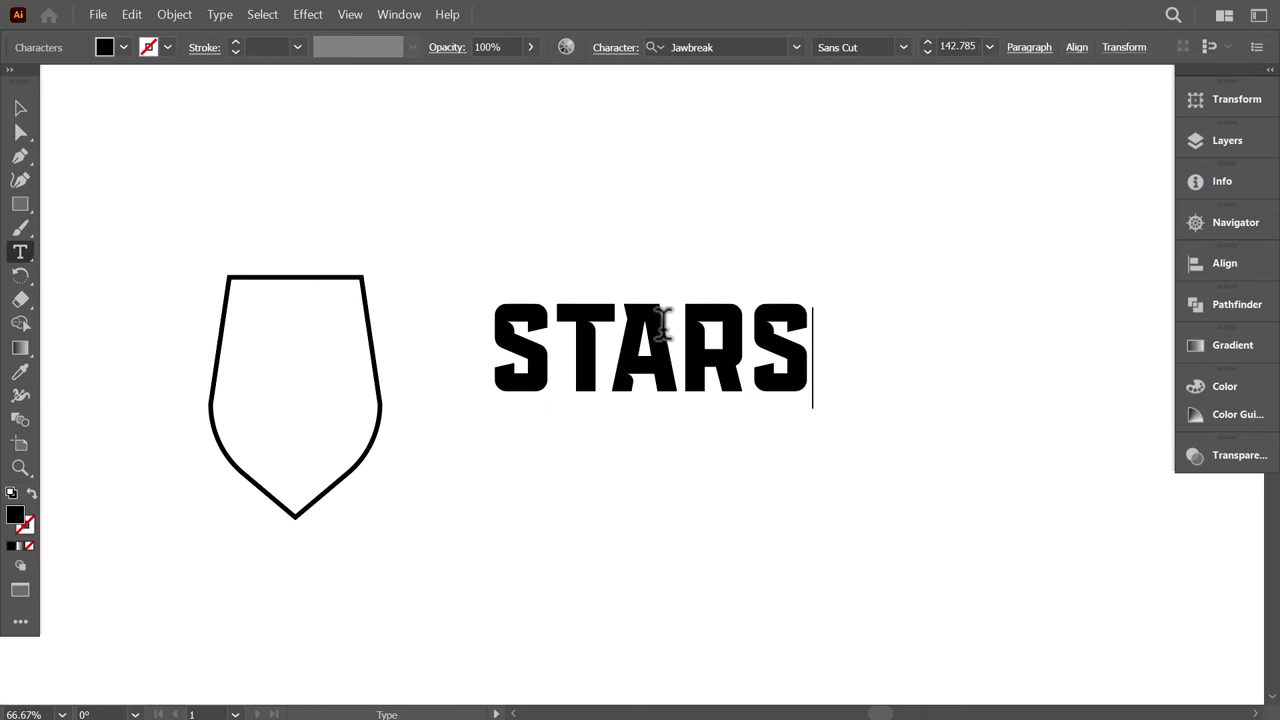
Step: Enlarge the STARS text, reposition it beside the shield and convert it to outlines
key("Escape")
left_click_drag(812, 408, 875, 465)
left_click_drag(760, 370, 800, 356)
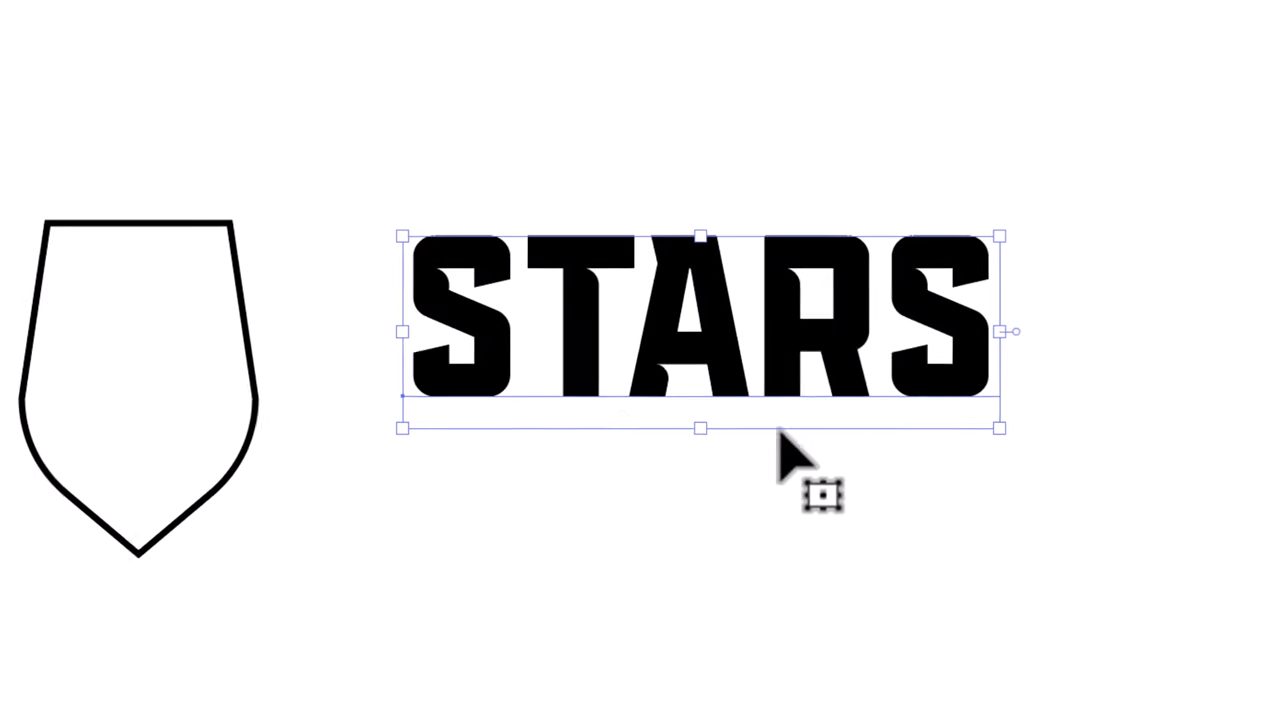
right_click(760, 320)
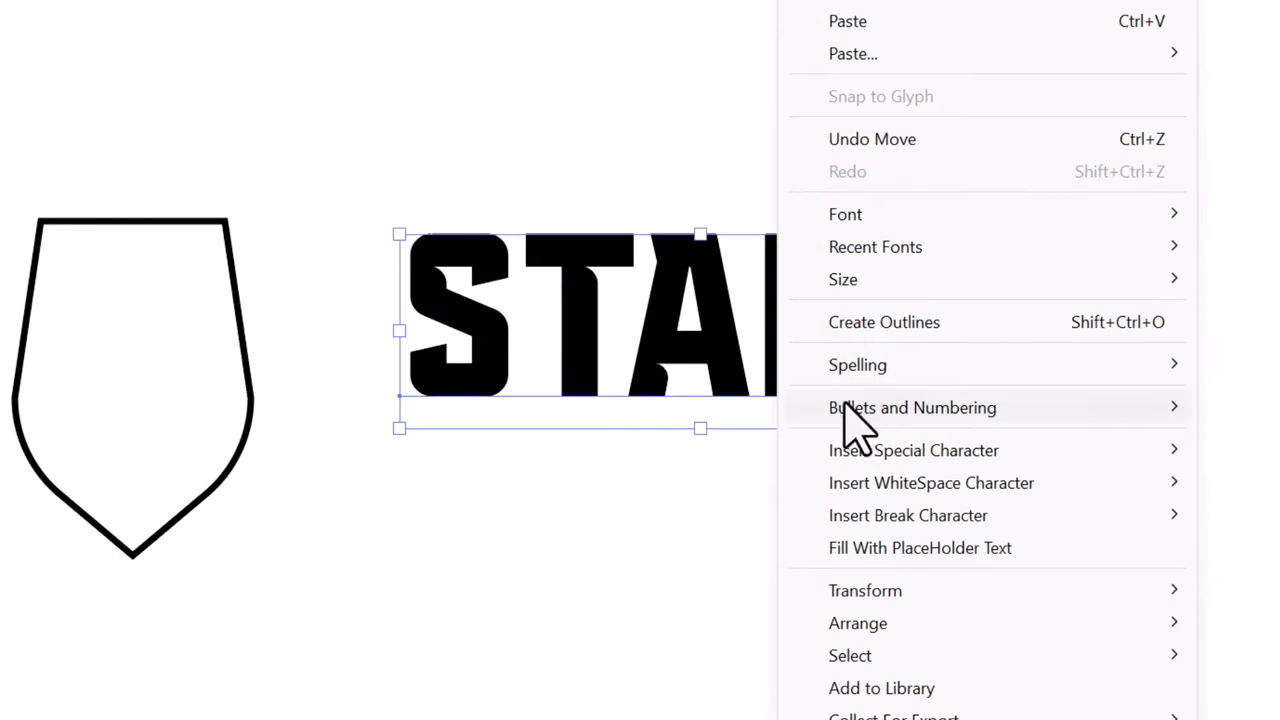
left_click(880, 333)
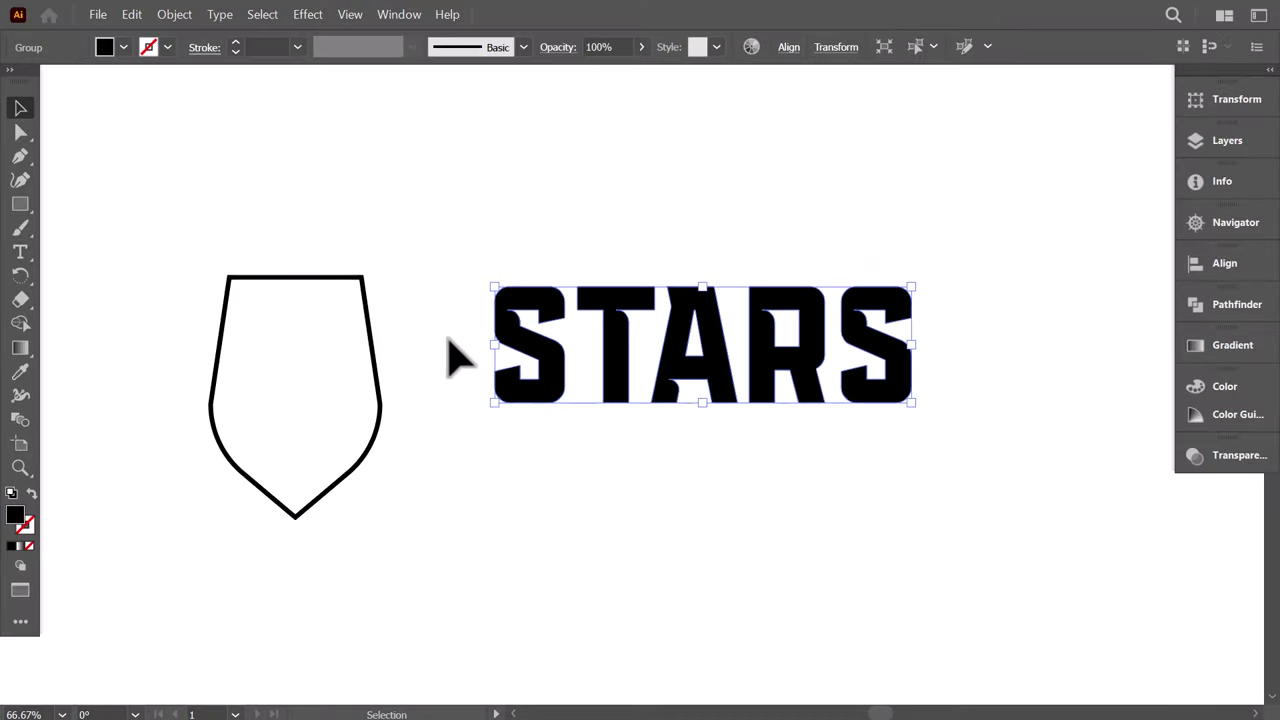
Step: Reflect the final S of the outlined STARS lettering across the vertical axis
double_click(855, 350)
left_click(871, 357)
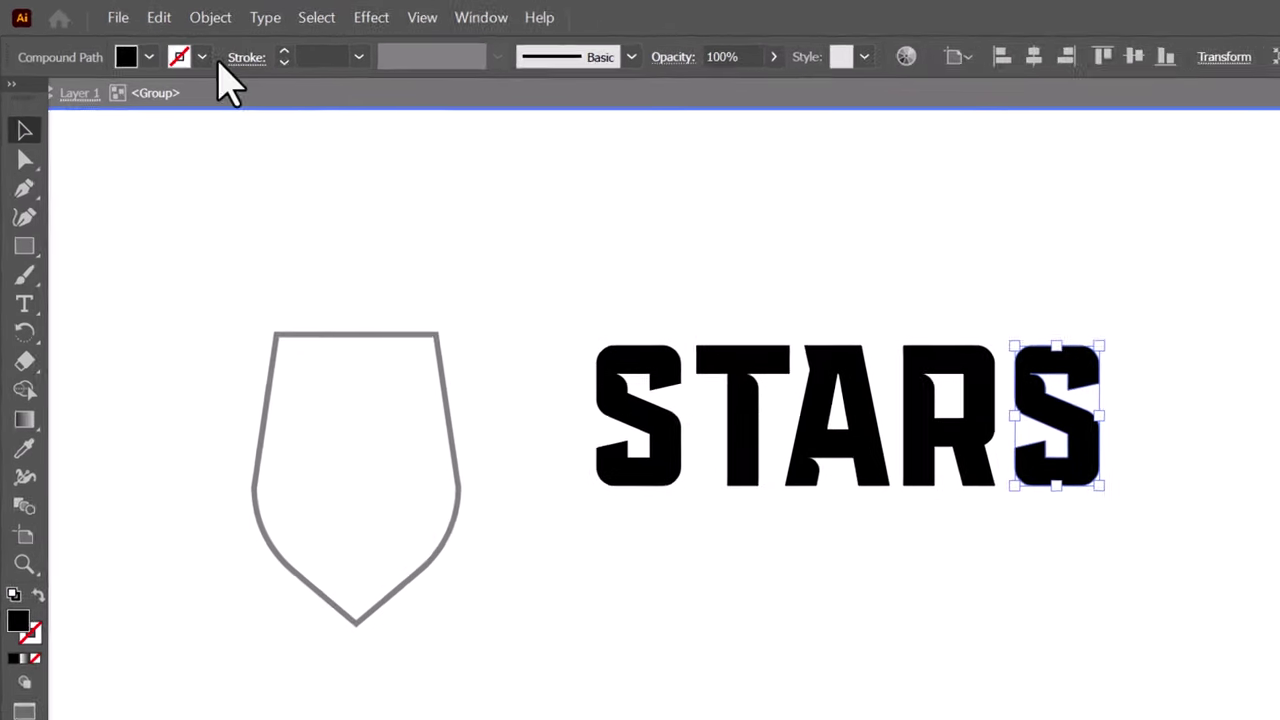
left_click(174, 14)
mouse_move(263, 31)
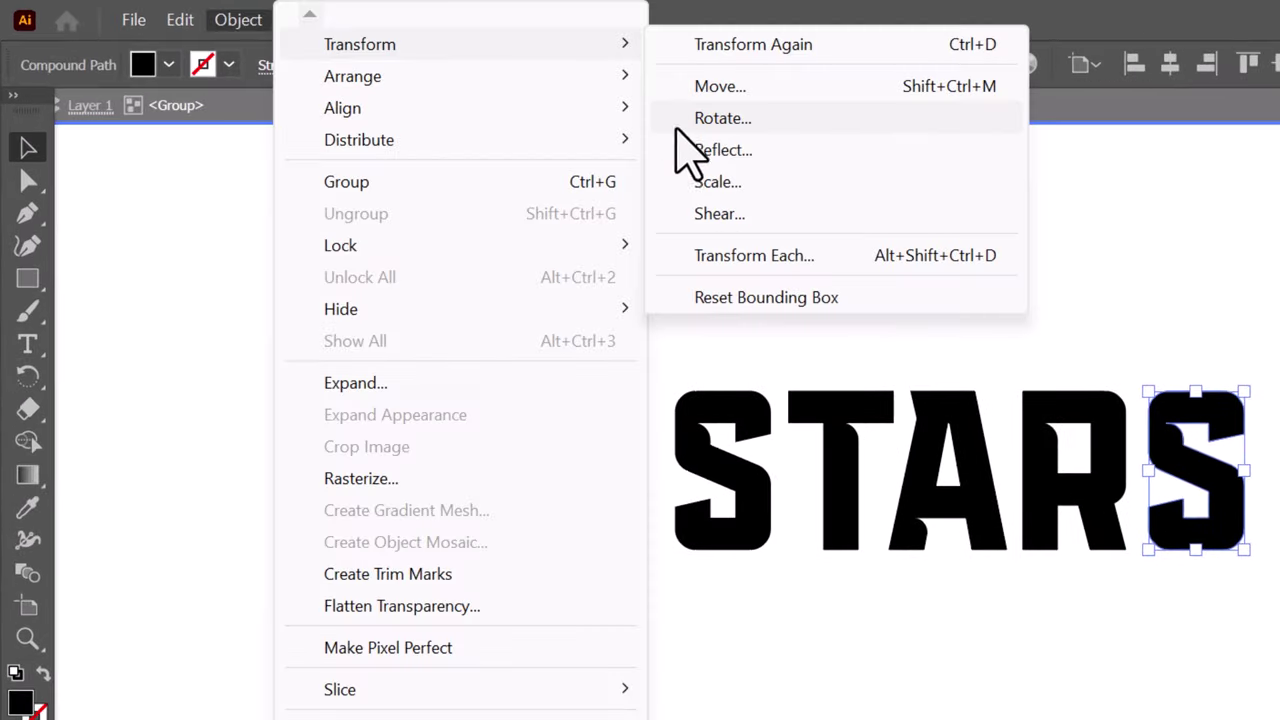
left_click(700, 150)
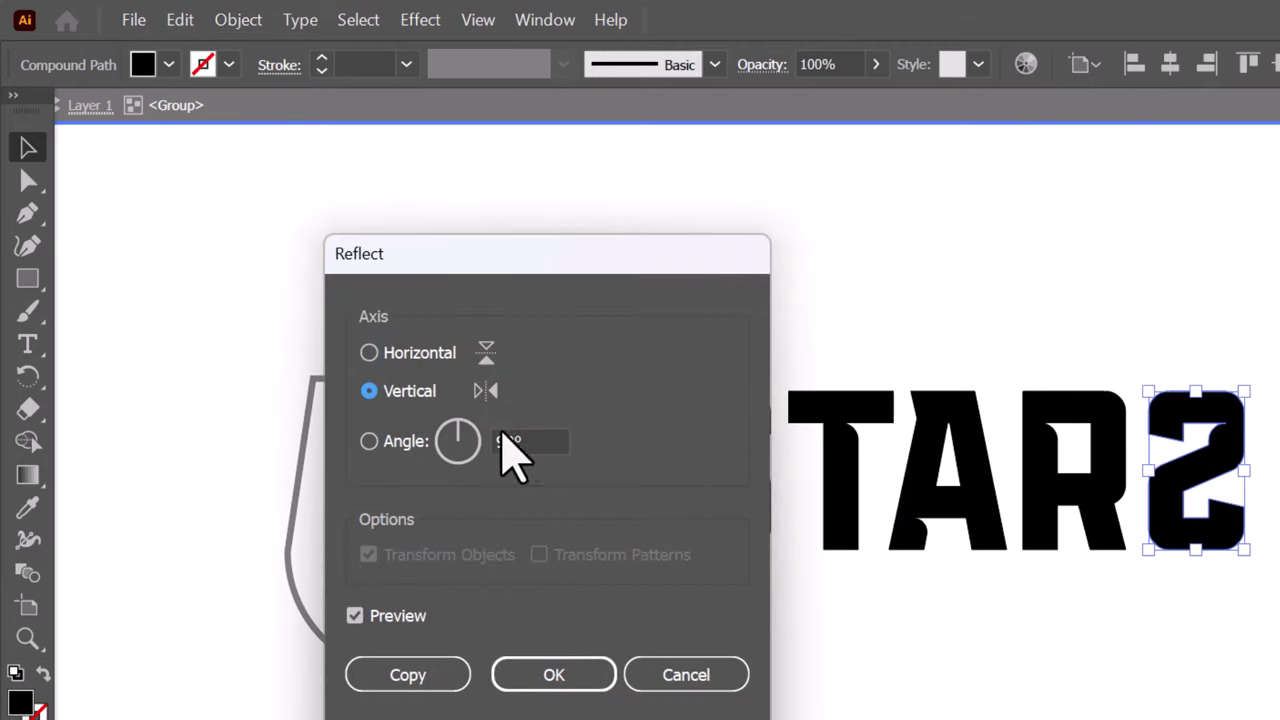
left_click(554, 680)
Step: Adjust the spacing between the STARS letters by nudging the T, A, R and mirrored S horizontally
left_click_drag(1221, 353, 865, 576)
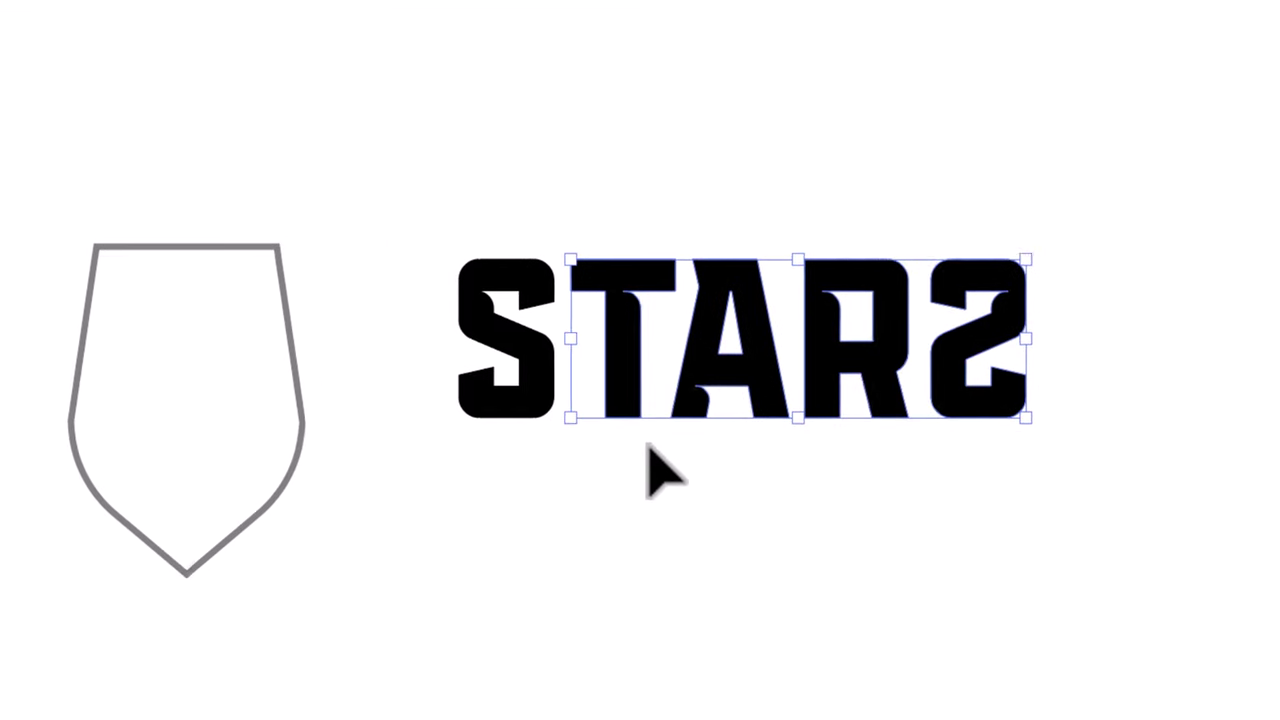
key("Left")
left_click_drag(1089, 172, 808, 470)
key("Left")
key("Left")
left_click_drag(1126, 236, 1012, 476)
key("Right")
key("Right")
left_click(1112, 255)
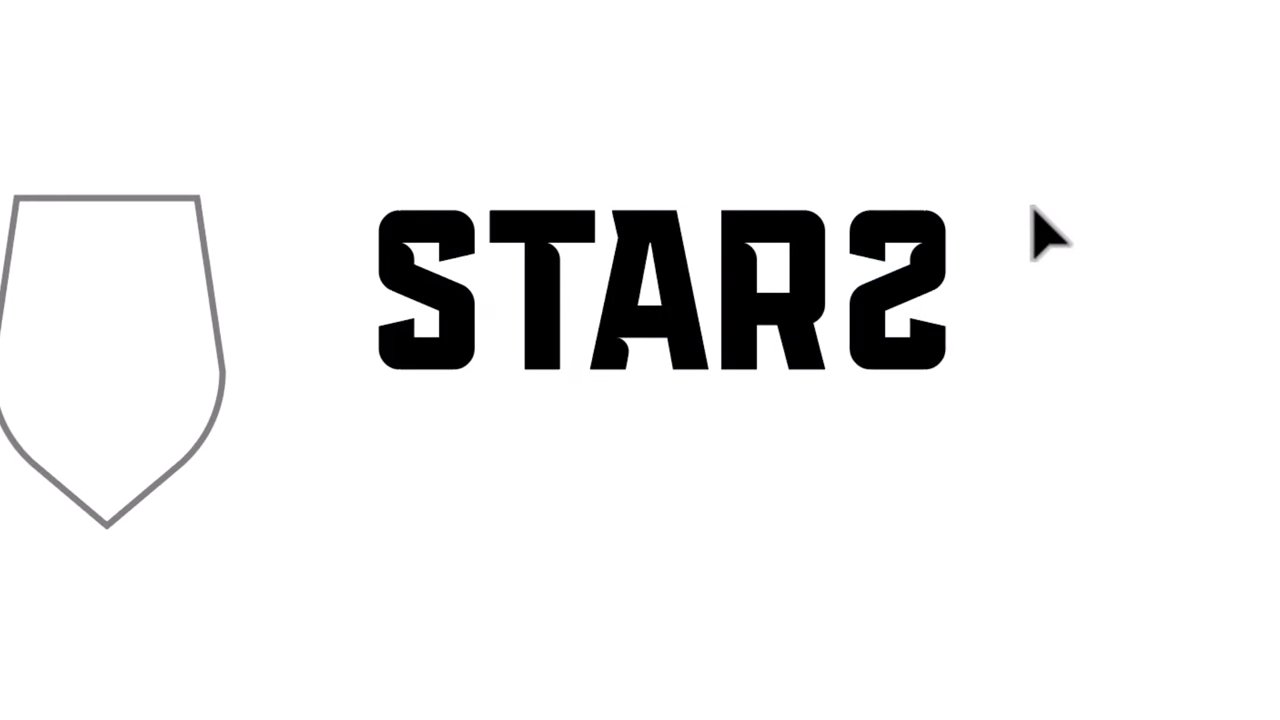
Step: Warp the lettering with a horizontal Arc effect at 10% bend and expand its appearance
left_click(763, 228)
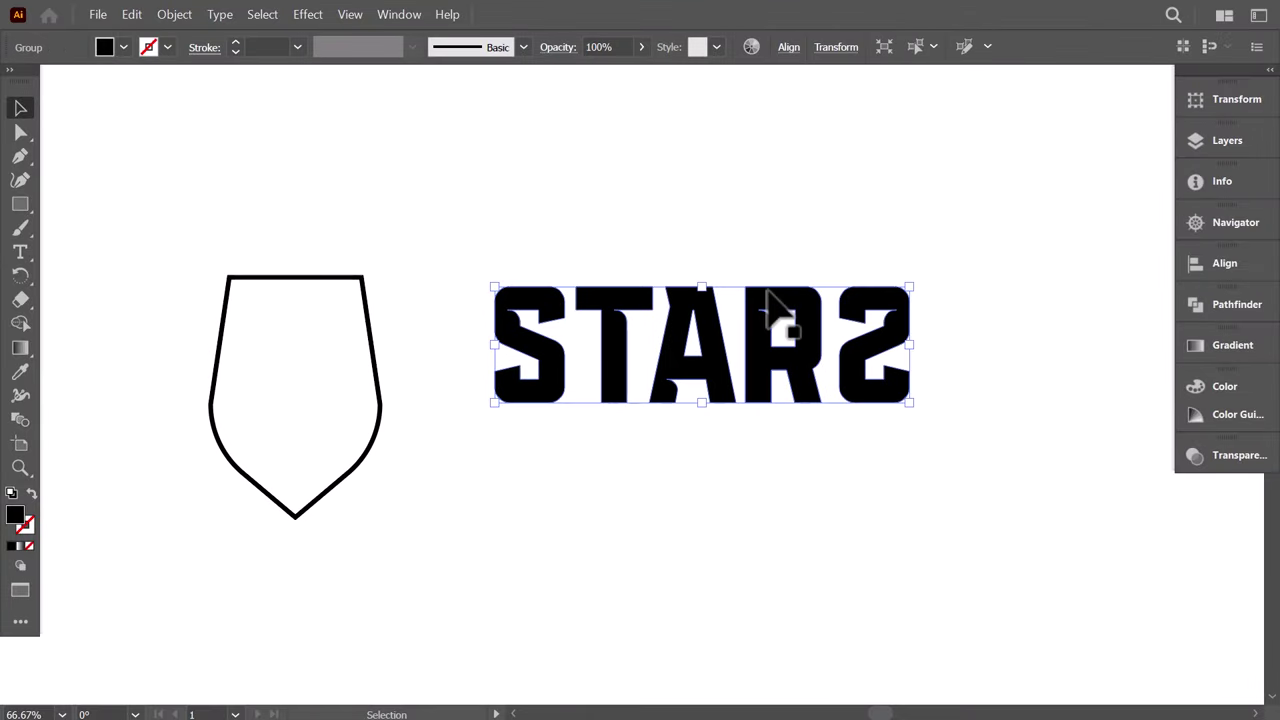
left_click(302, 16)
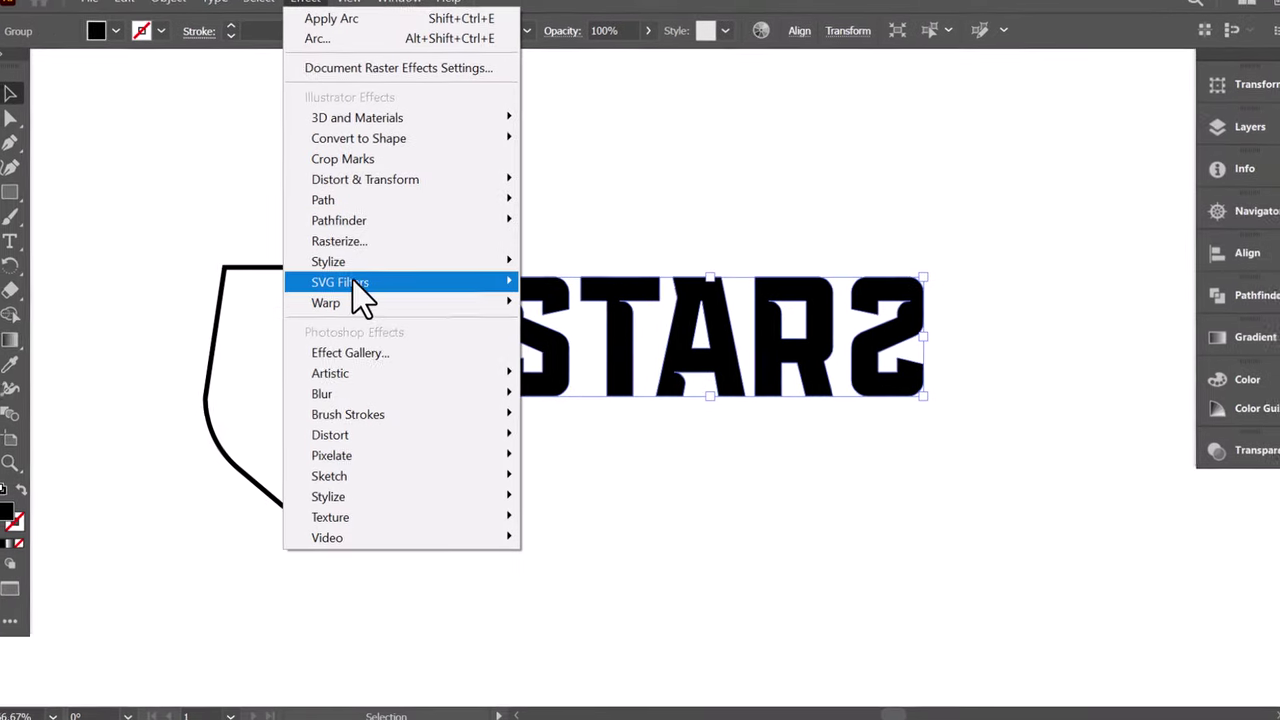
mouse_move(360, 311)
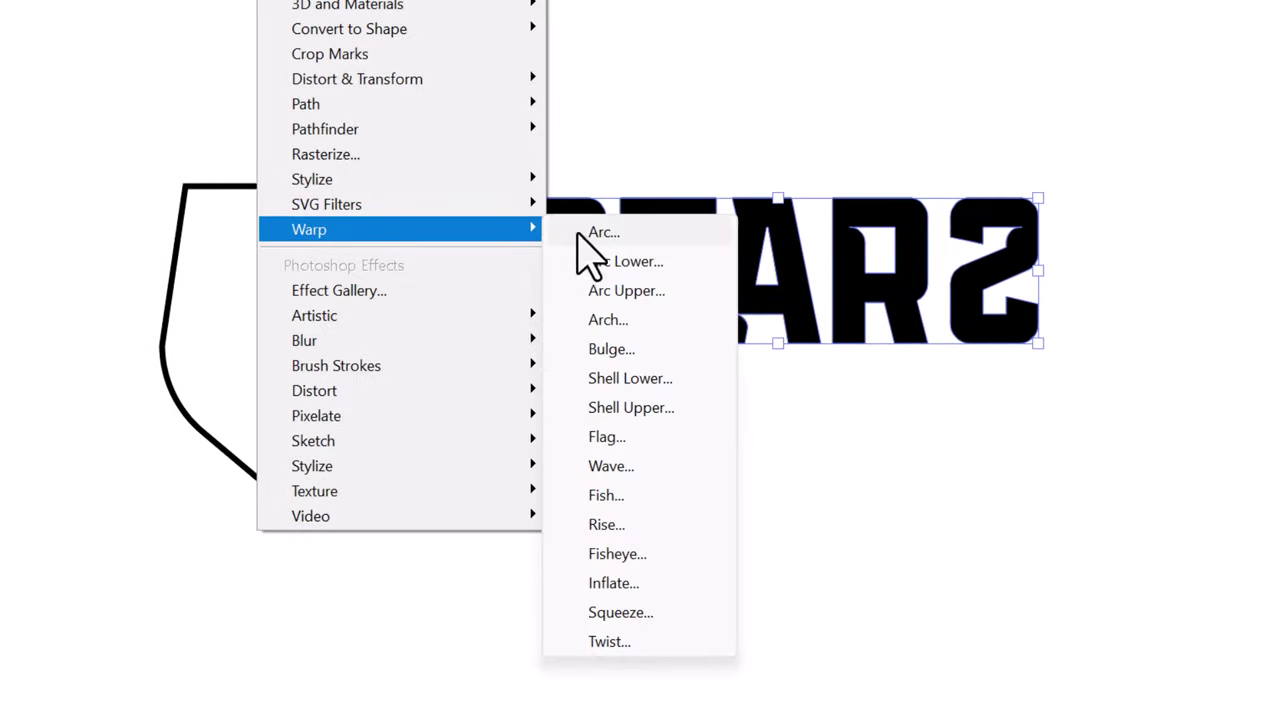
left_click(590, 233)
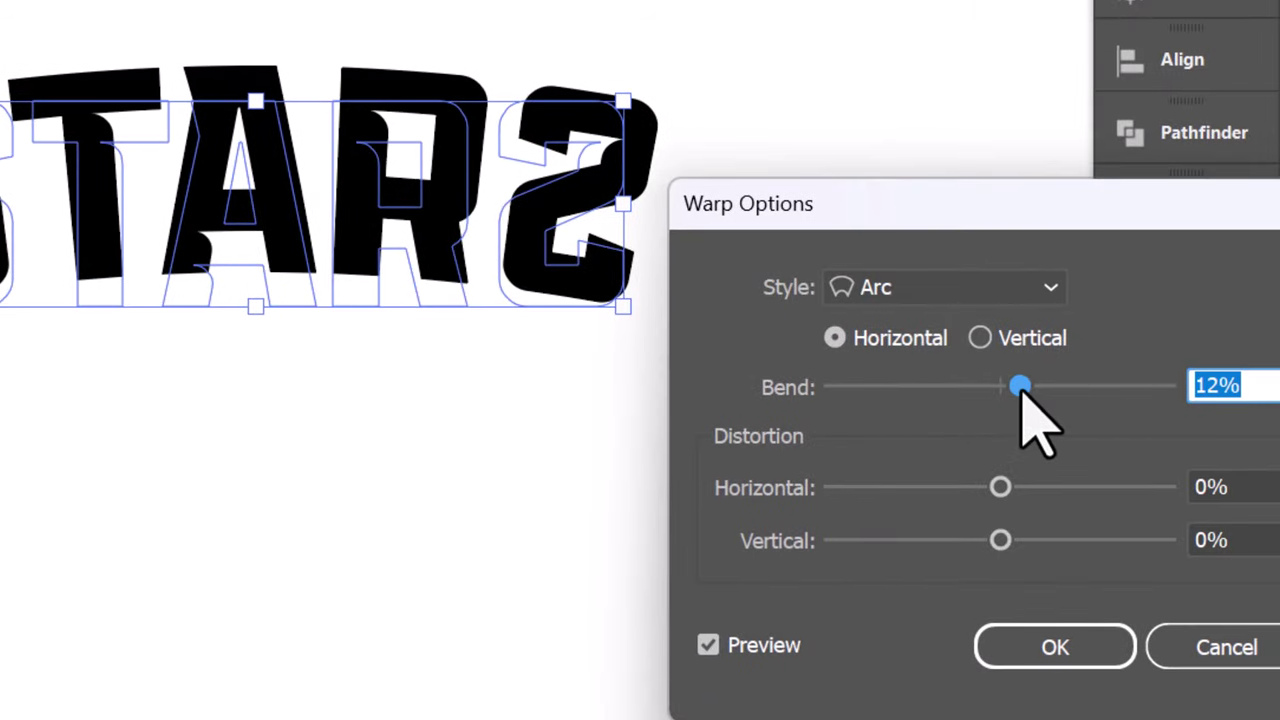
left_click_drag(1022, 388, 1017, 388)
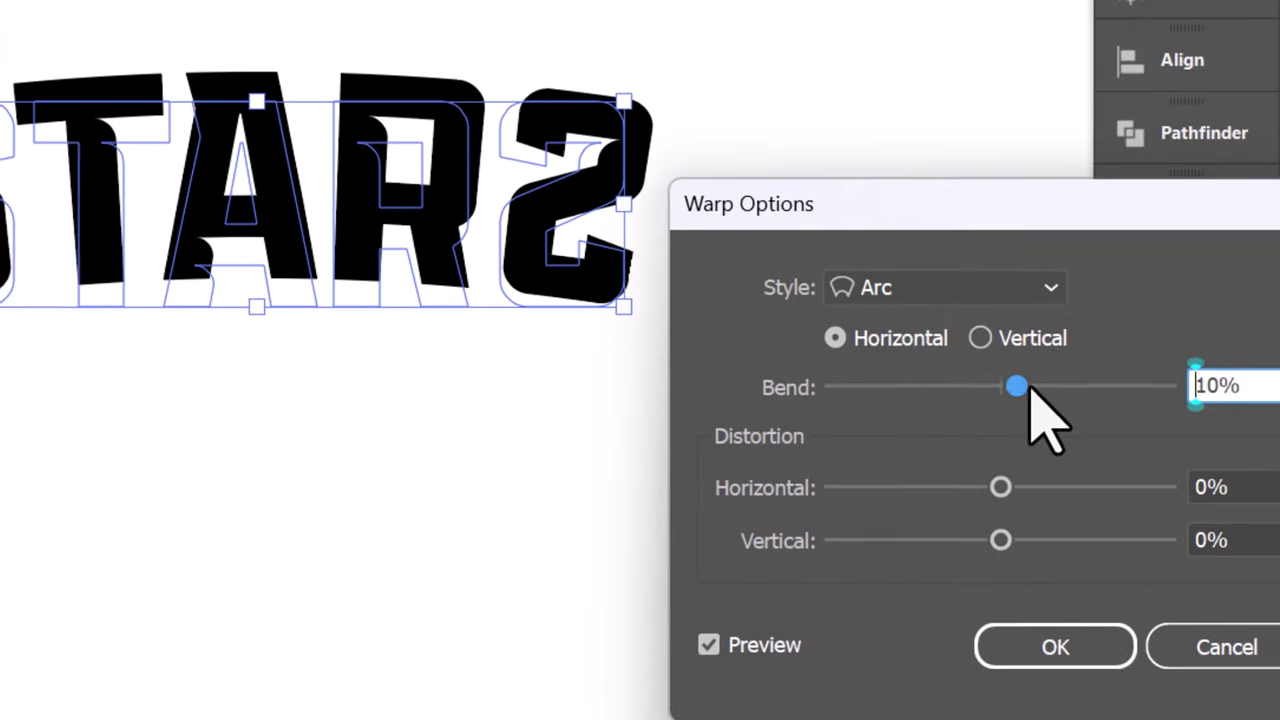
left_click(1055, 647)
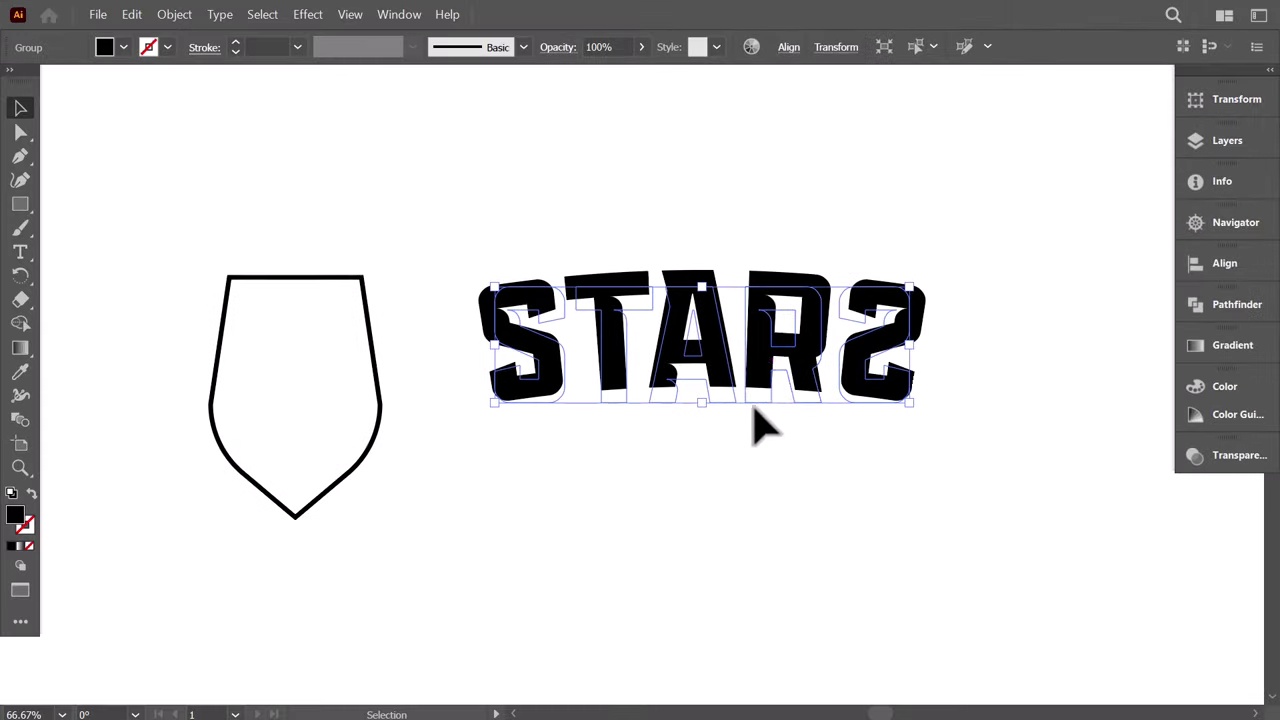
left_click(174, 14)
left_click(303, 323)
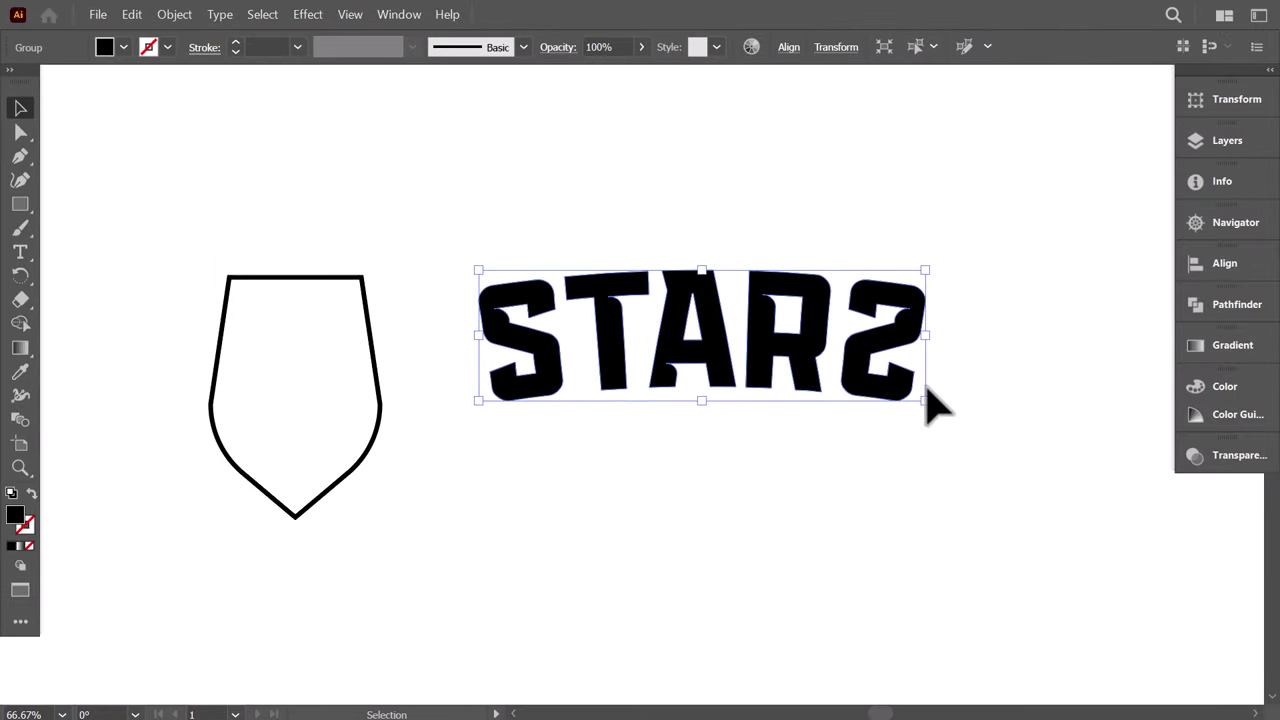
left_click(912, 462)
Step: Offset the path of the arched lettering by 20 px with miter joins and a miter limit of 4
left_click(797, 385)
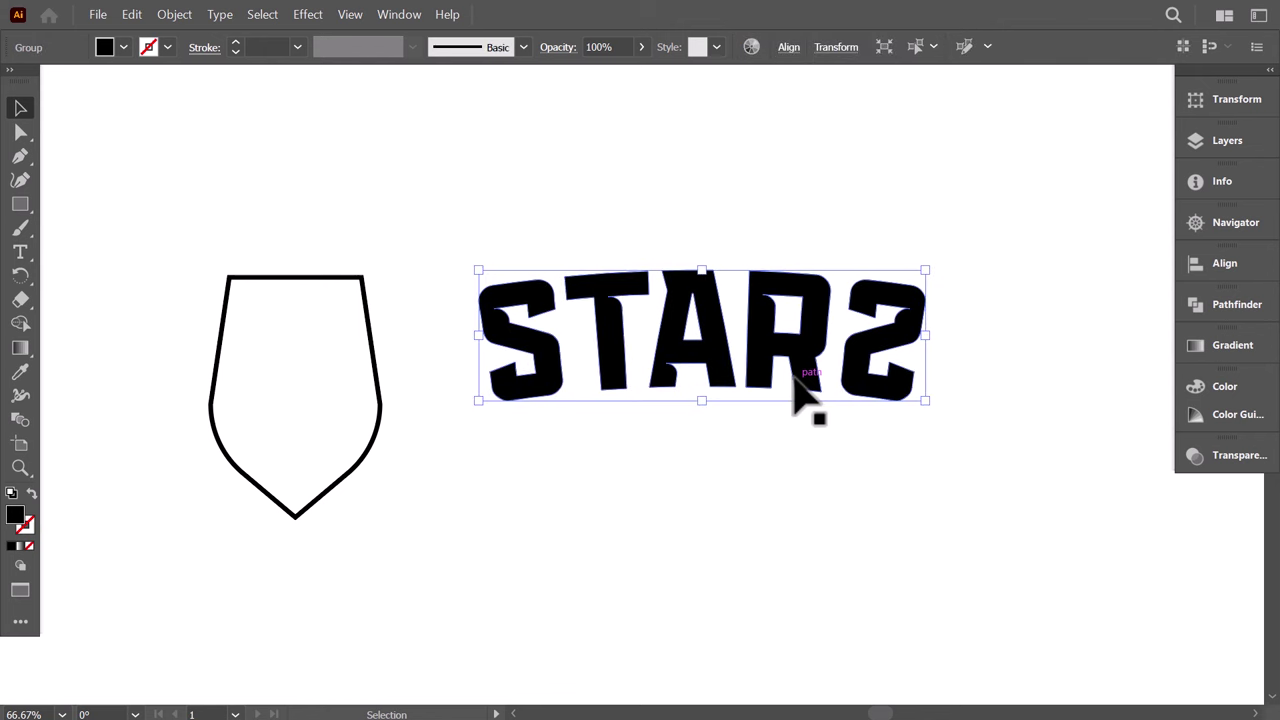
left_click(176, 22)
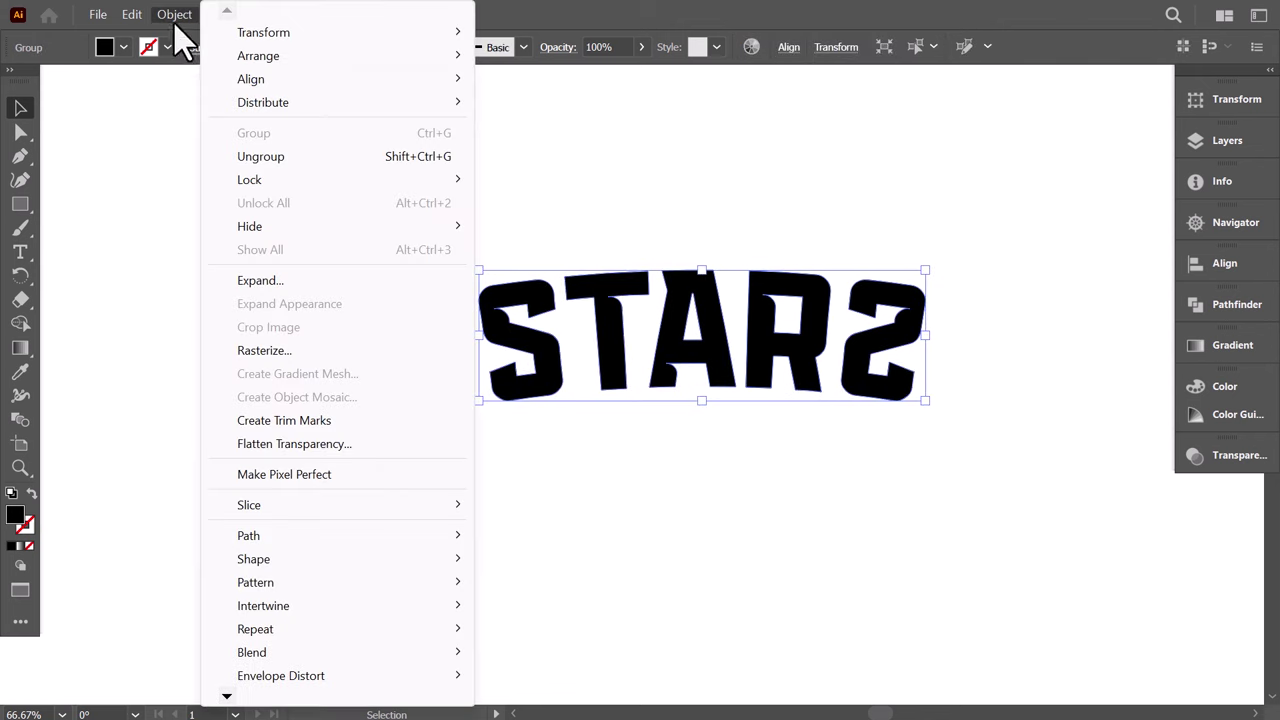
mouse_move(274, 539)
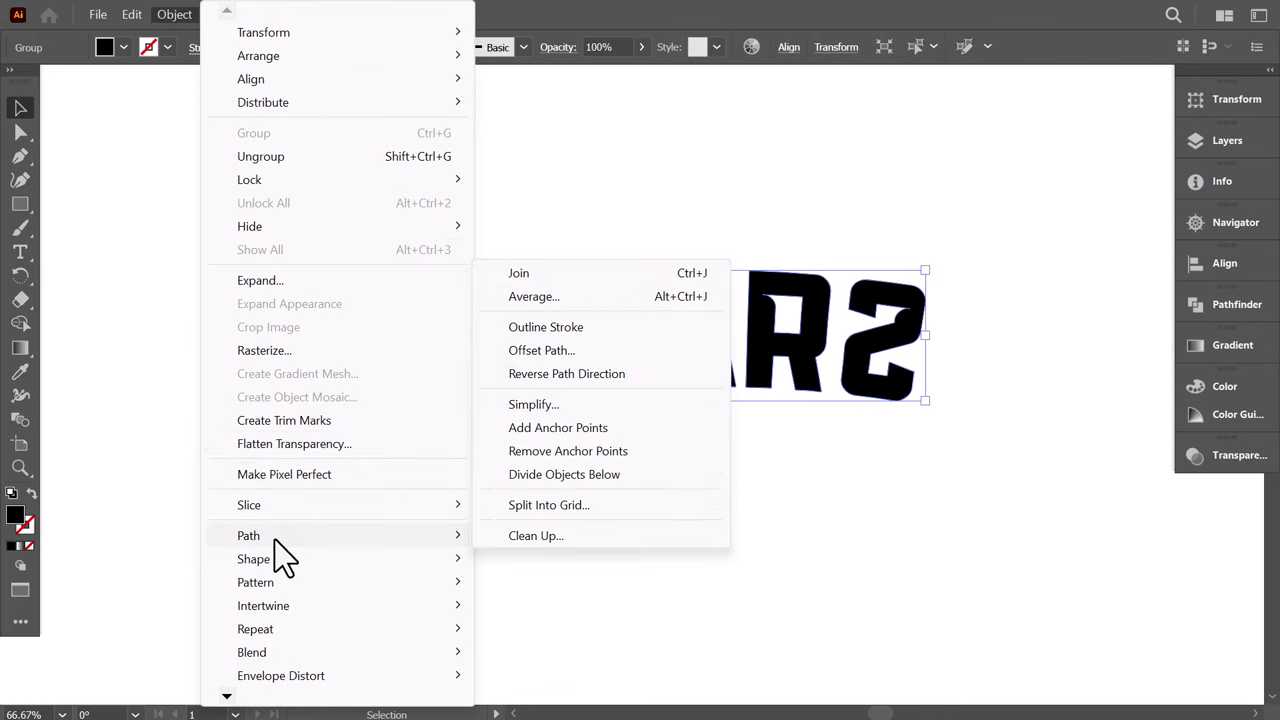
left_click(540, 351)
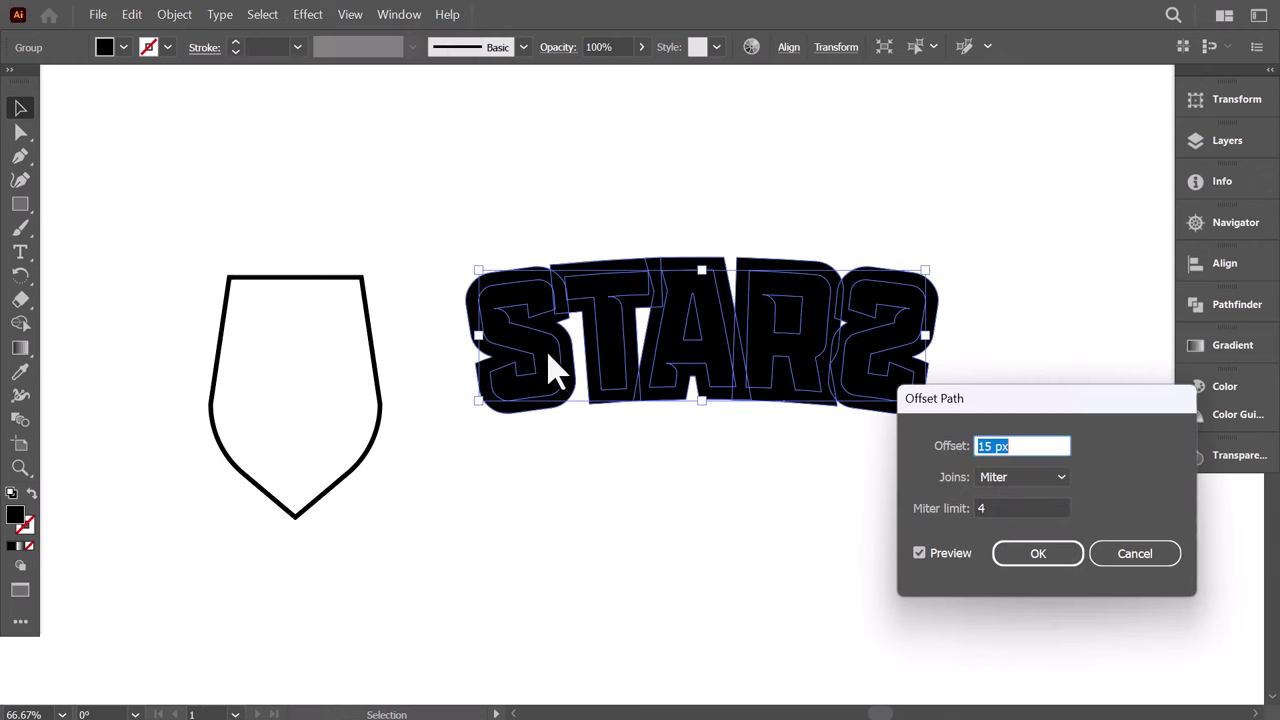
left_click_drag(992, 447, 959, 447)
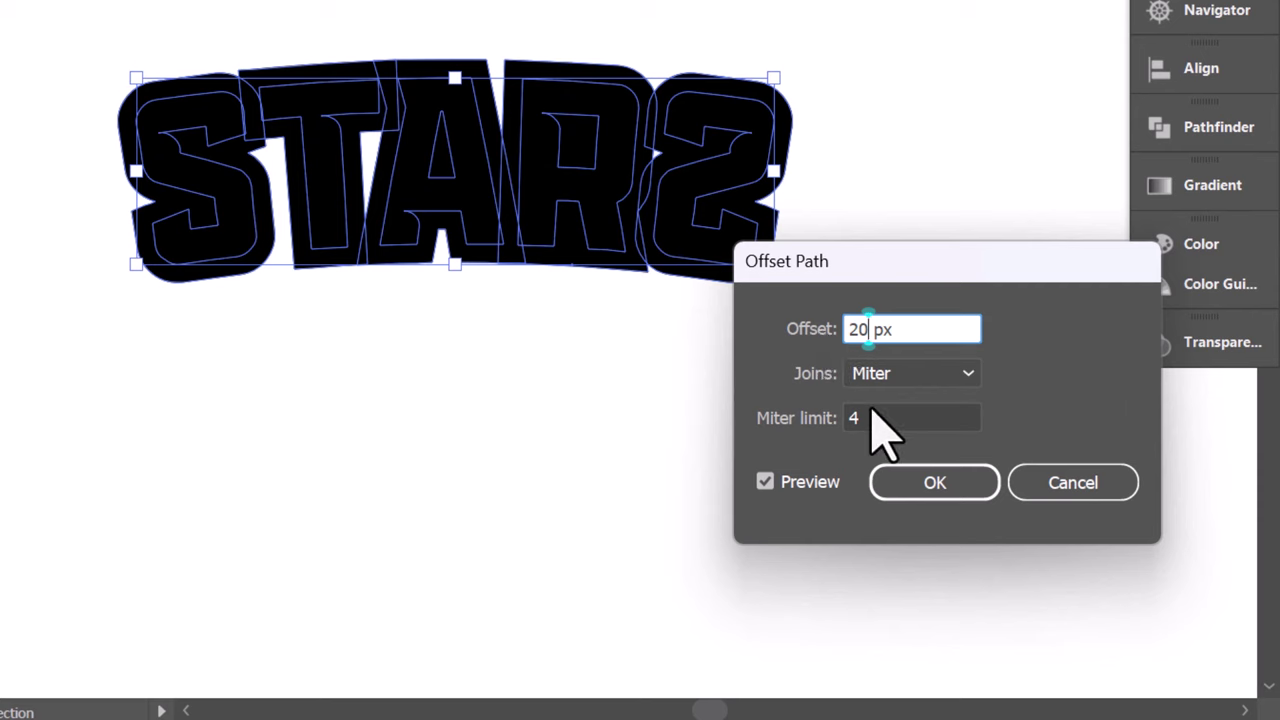
left_click(871, 418)
left_click(934, 484)
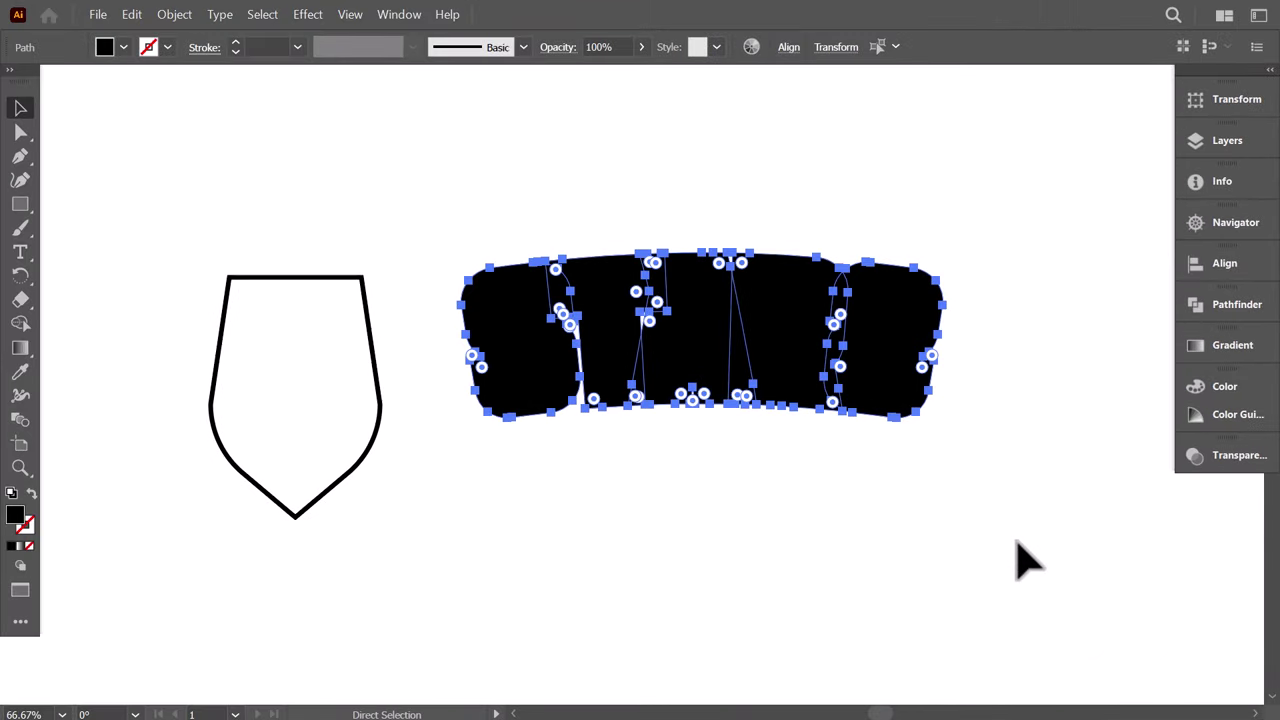
Step: Place the offset shapes behind the lettering and unite them into a single outline shape
left_click(1020, 560)
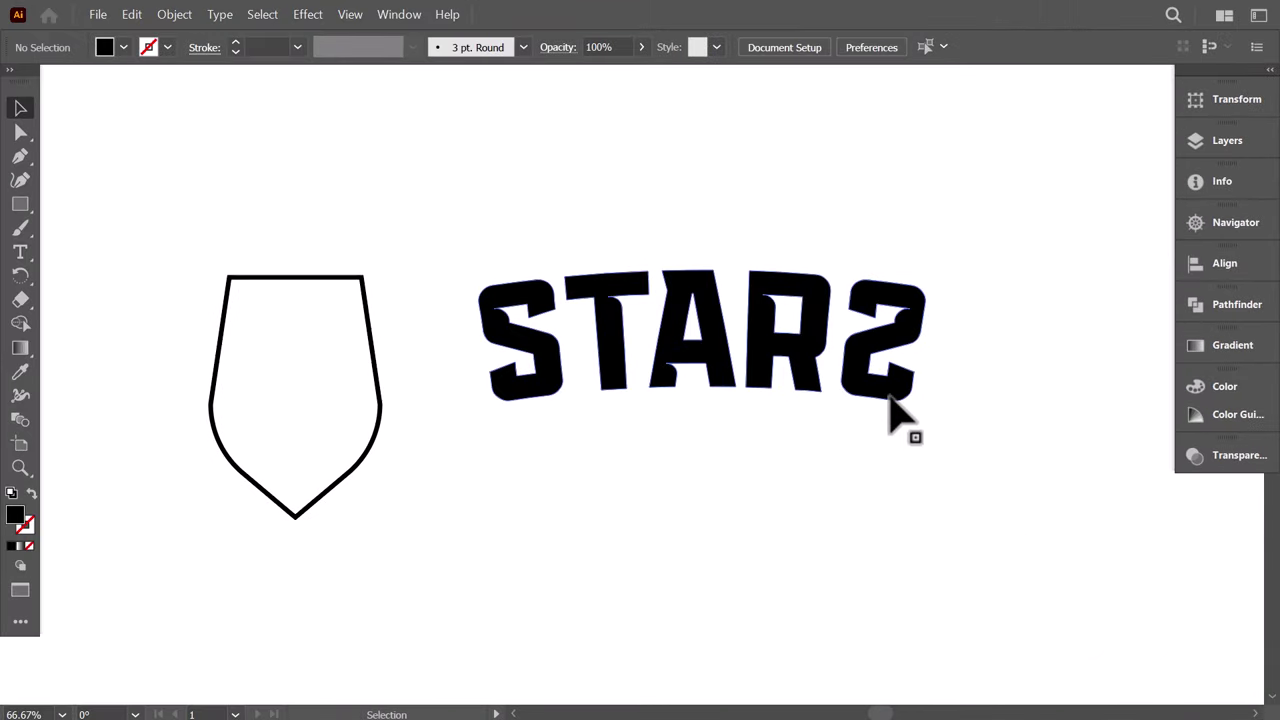
left_click(889, 397)
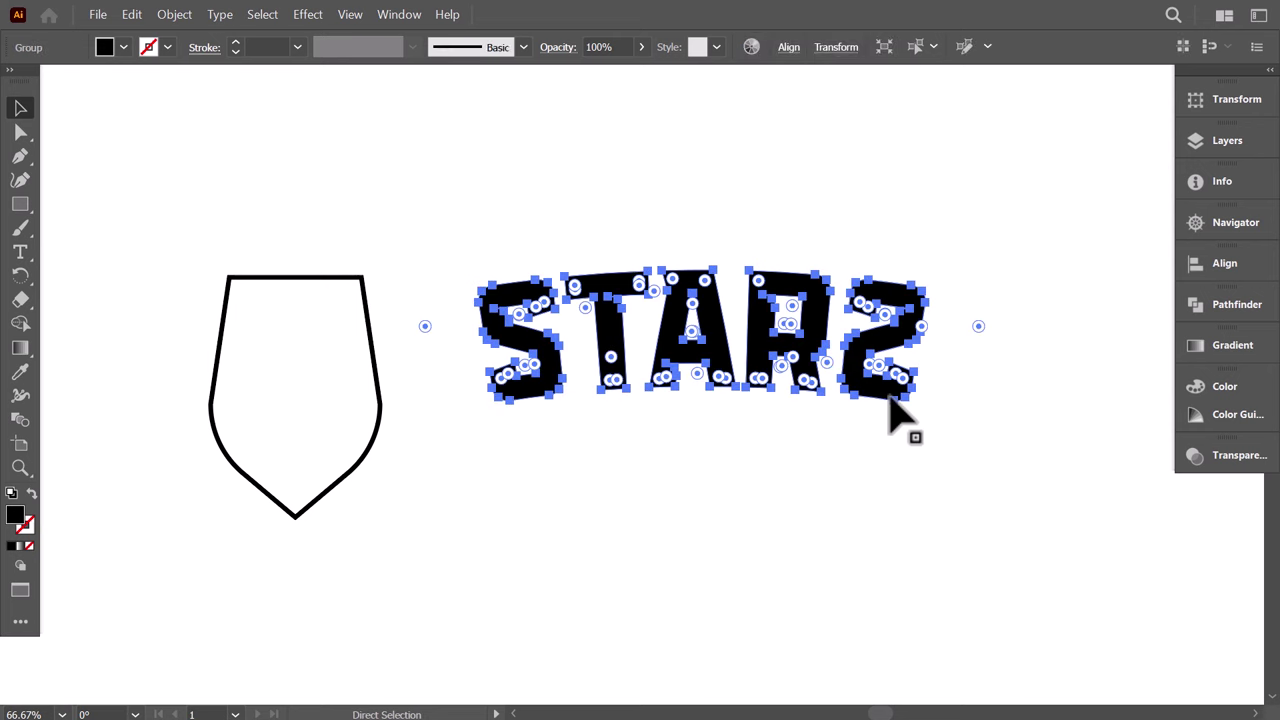
key("ctrl+b")
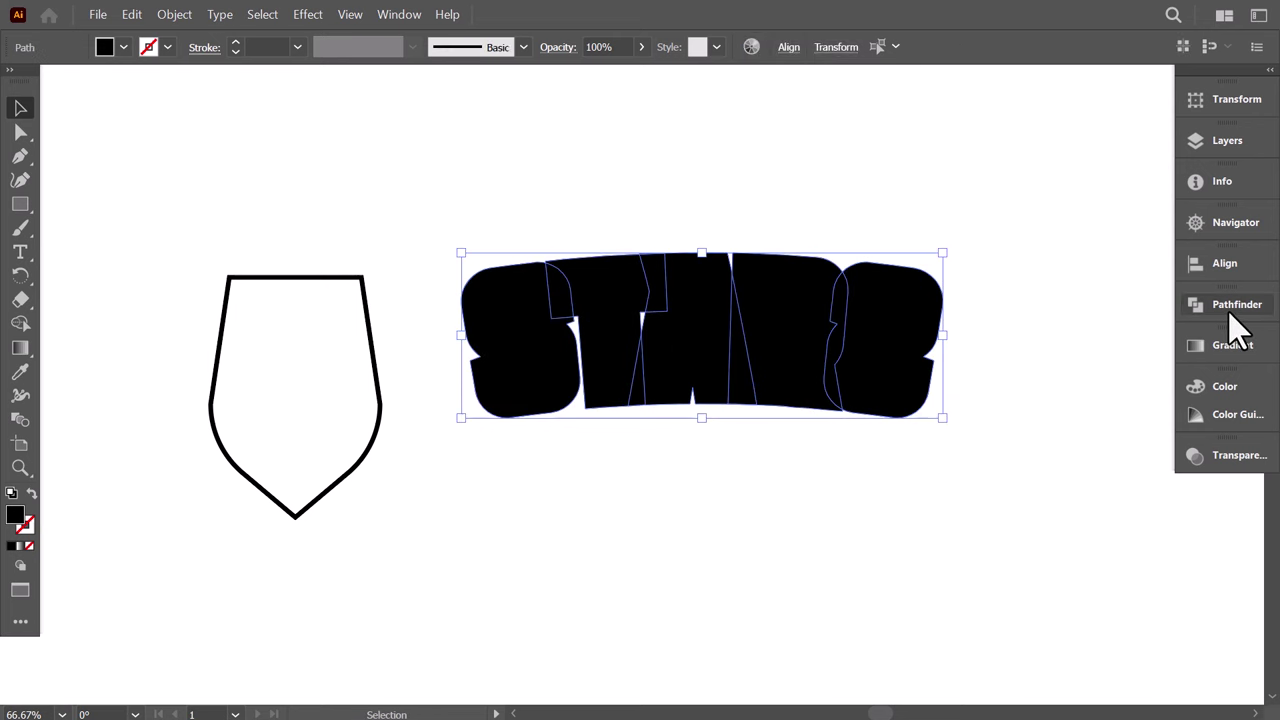
left_click(1232, 308)
left_click(966, 349)
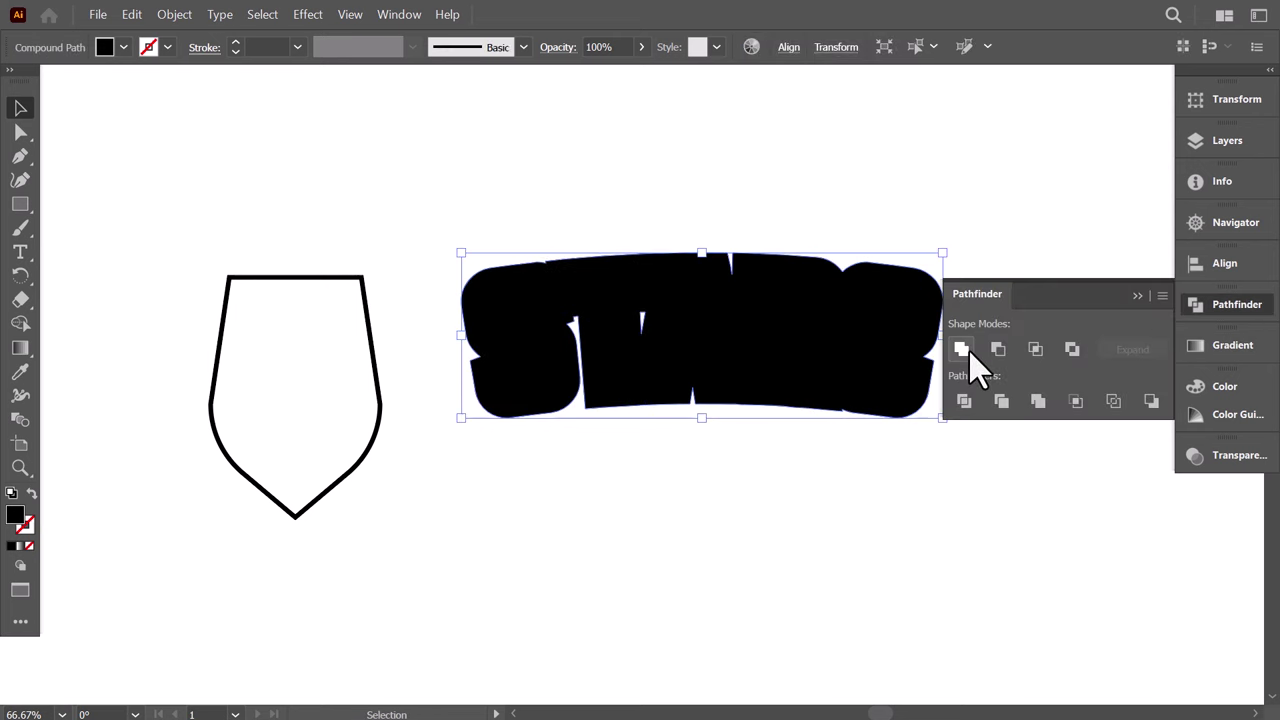
left_click(1136, 294)
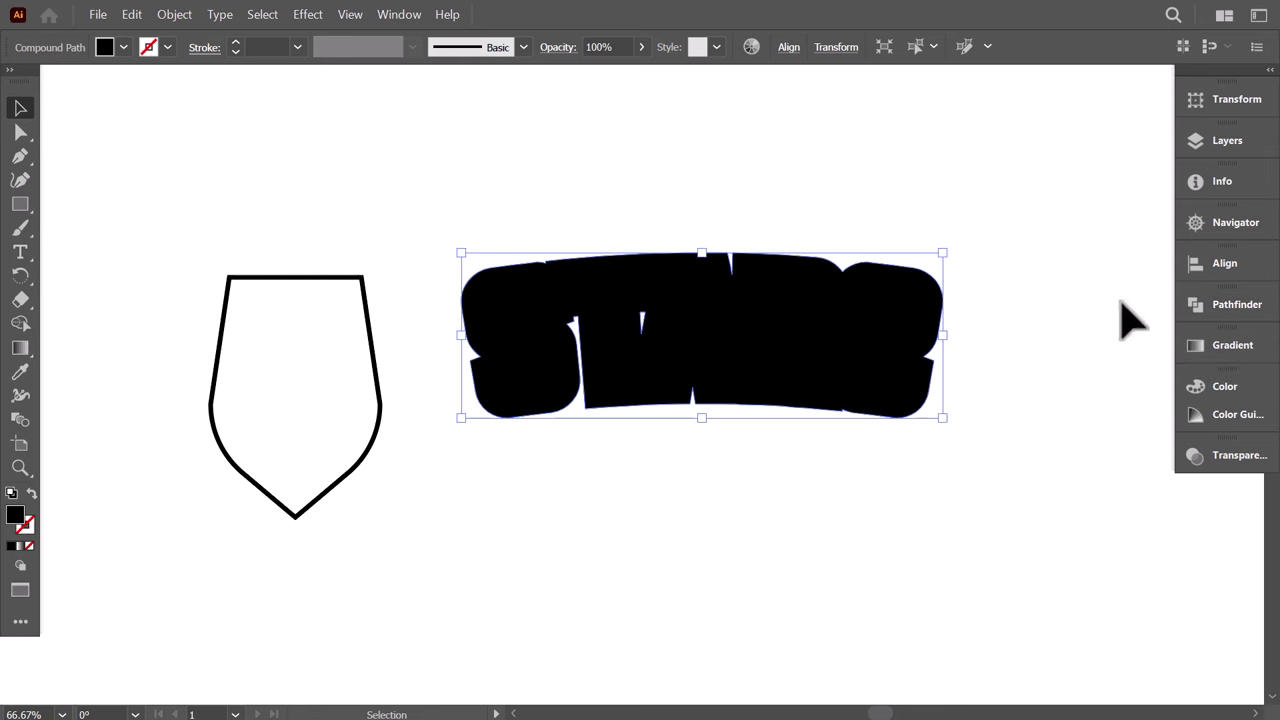
Step: Fill the STARS lettering with white sampled from the empty canvas
left_click(807, 330)
left_click(20, 376)
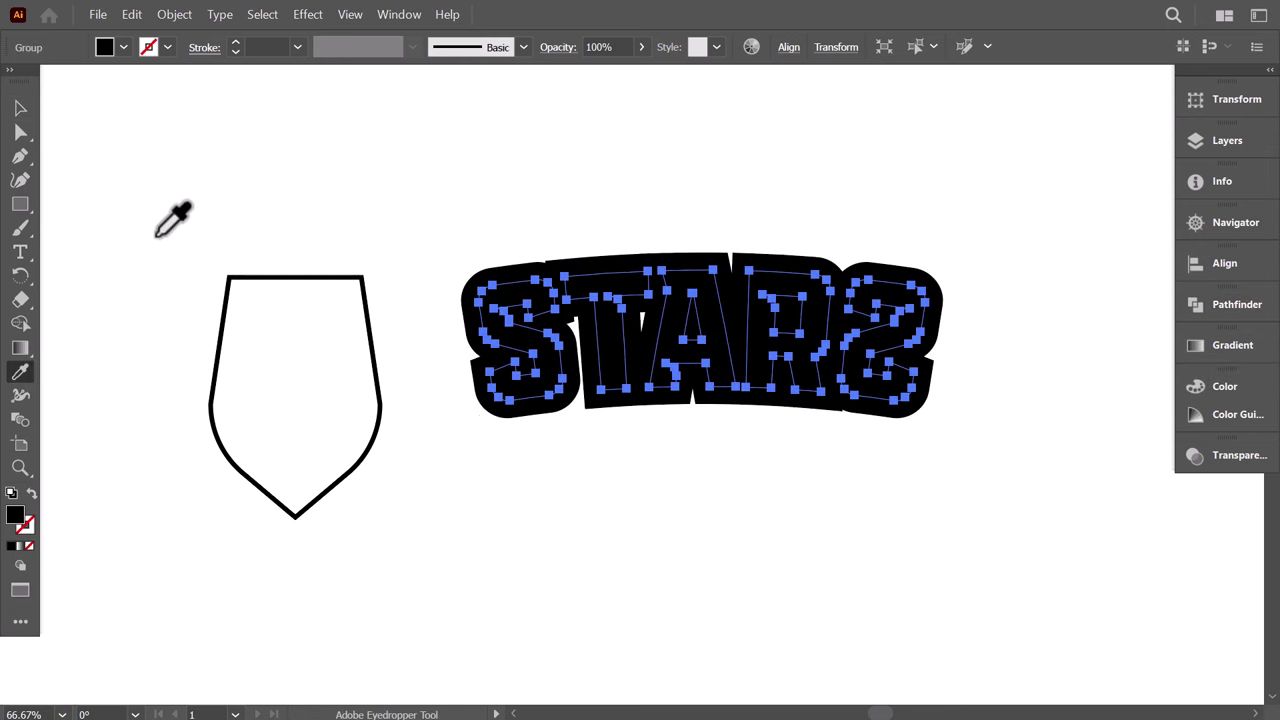
left_click(158, 236)
left_click(20, 108)
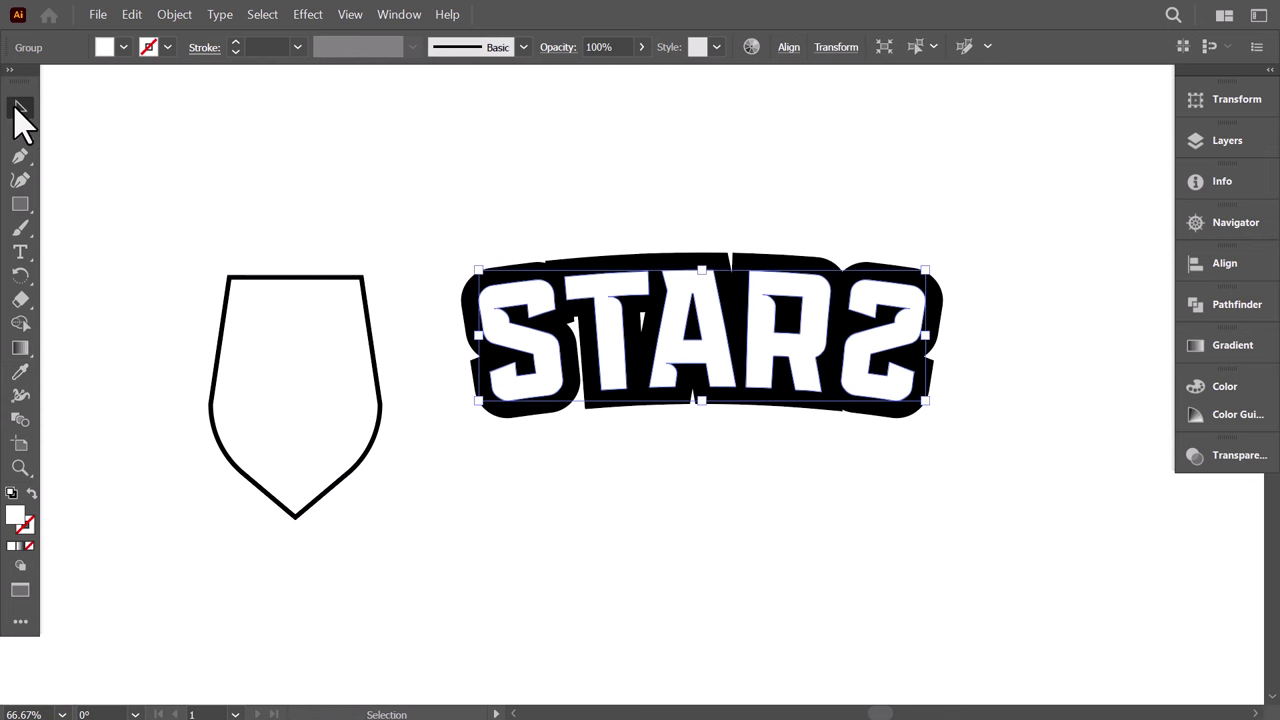
left_click(306, 158)
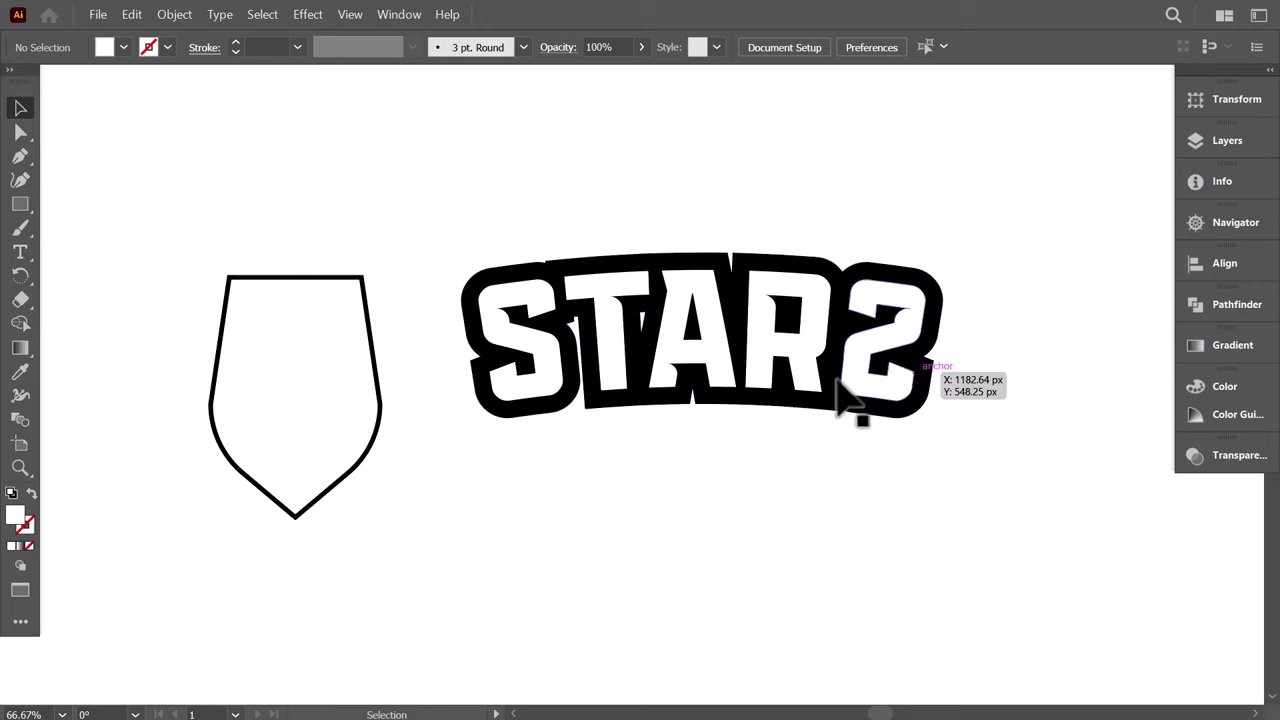
Step: Draw a closed Pen shape curving along the outline's upper edge from first to last S, and fill it with the outline's black
key("ctrl+=")
key("p")
left_click_drag(431, 272, 503, 258)
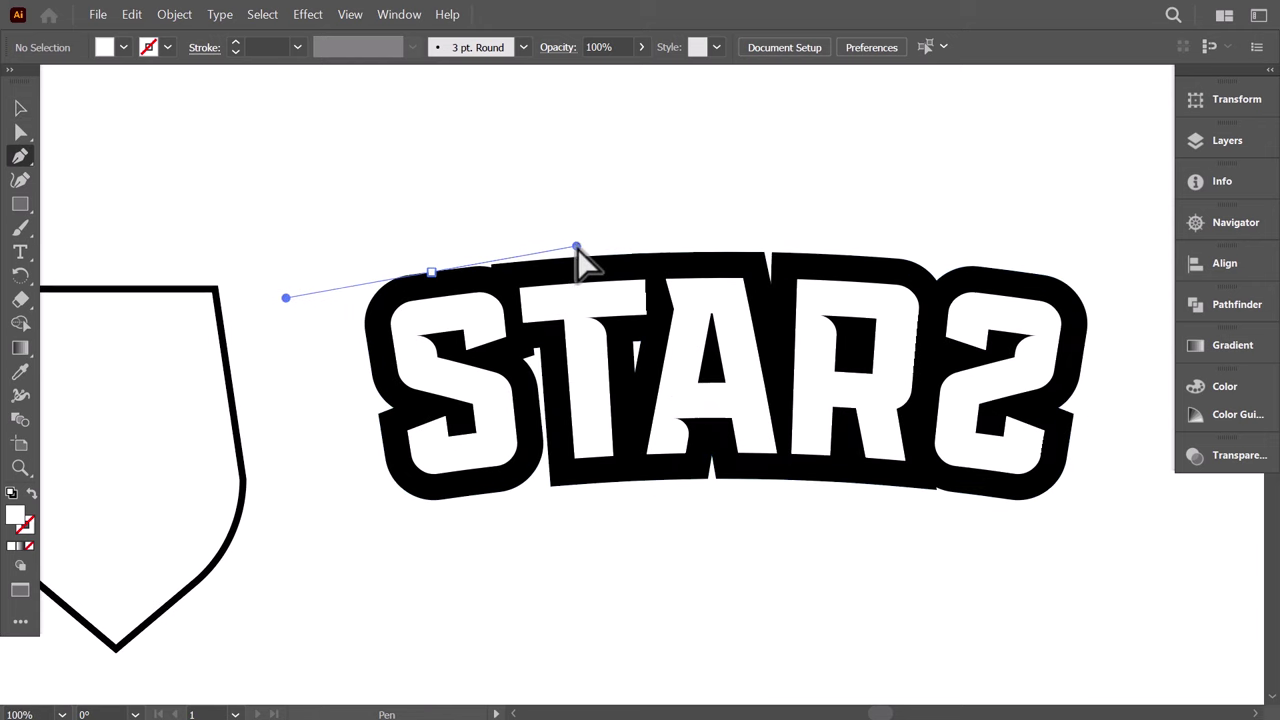
left_click_drag(1014, 272, 1176, 298)
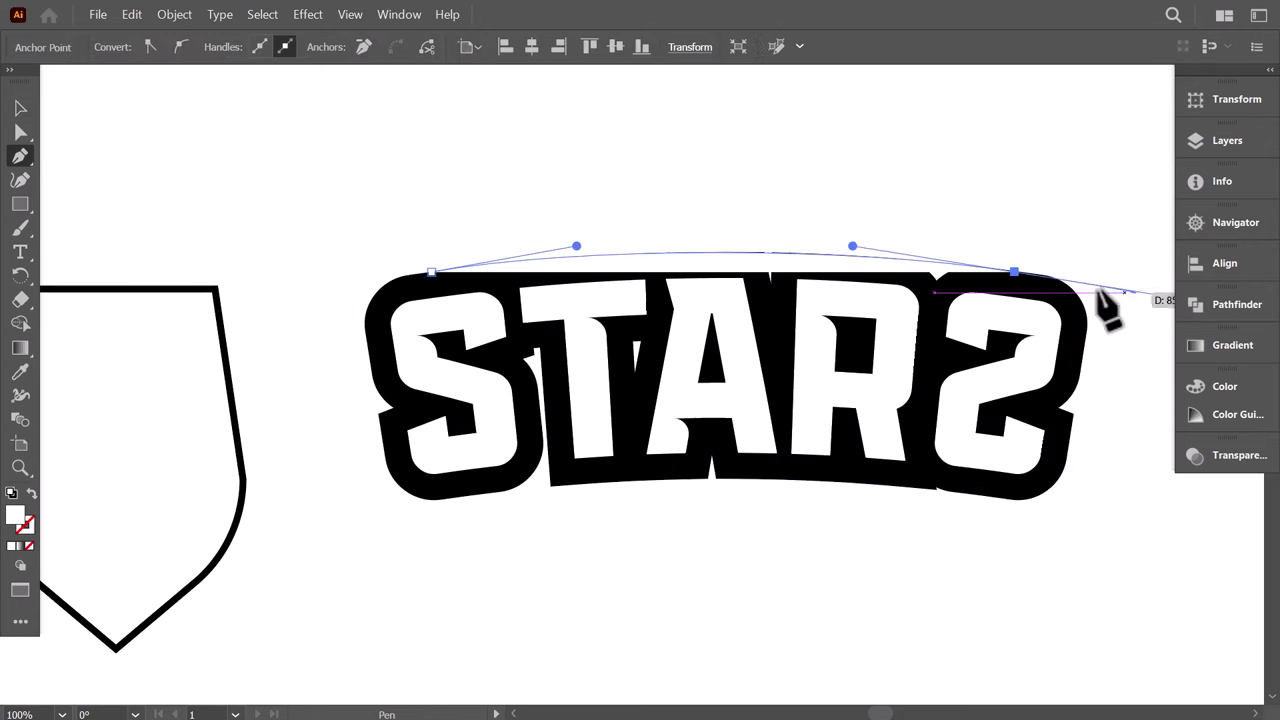
left_click(1001, 347)
left_click(598, 399)
left_click(484, 390)
left_click(430, 272)
left_click(20, 371)
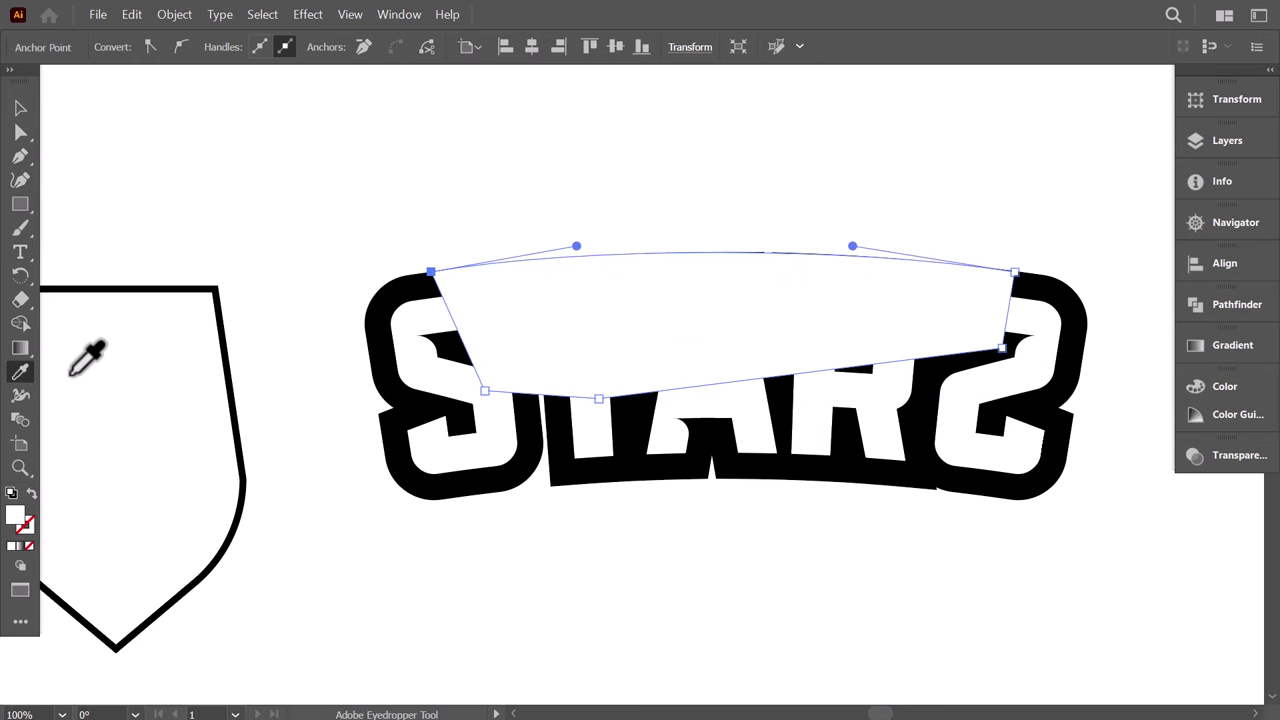
left_click(372, 300)
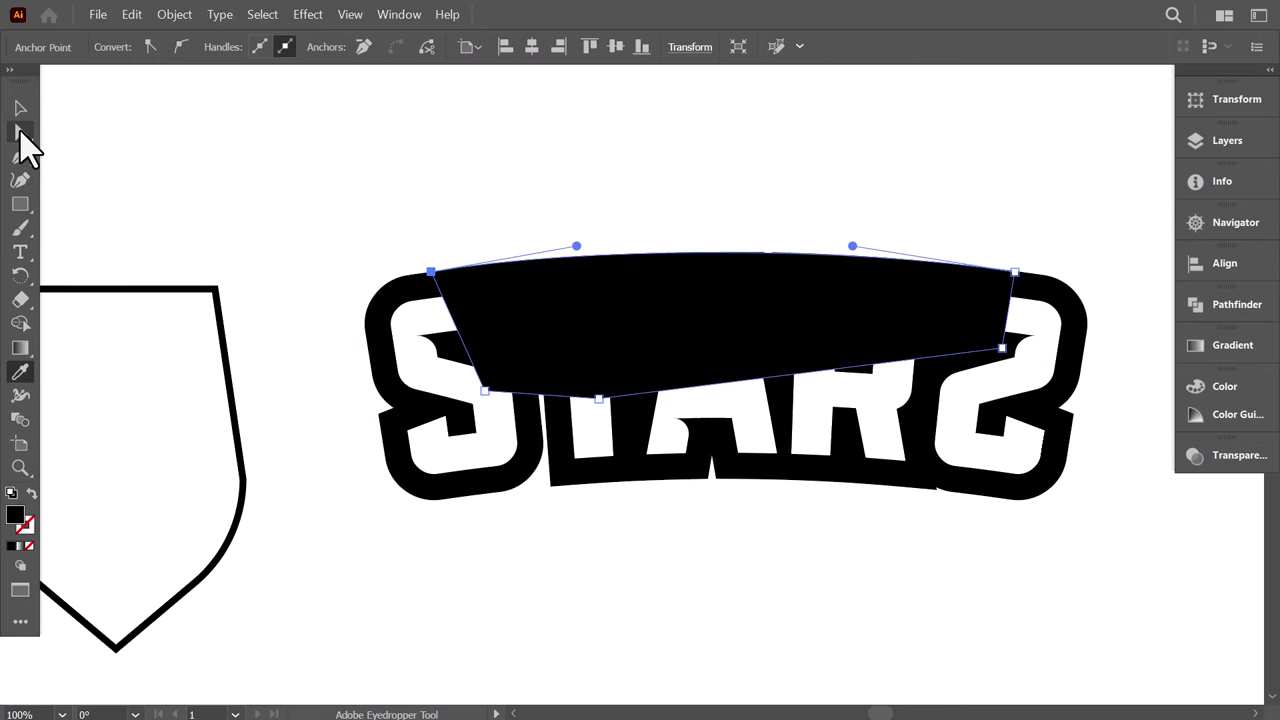
Step: Move the black filler shape behind the white lettering by cutting it and pasting it in back
left_click(20, 131)
left_click(20, 108)
left_click(531, 304)
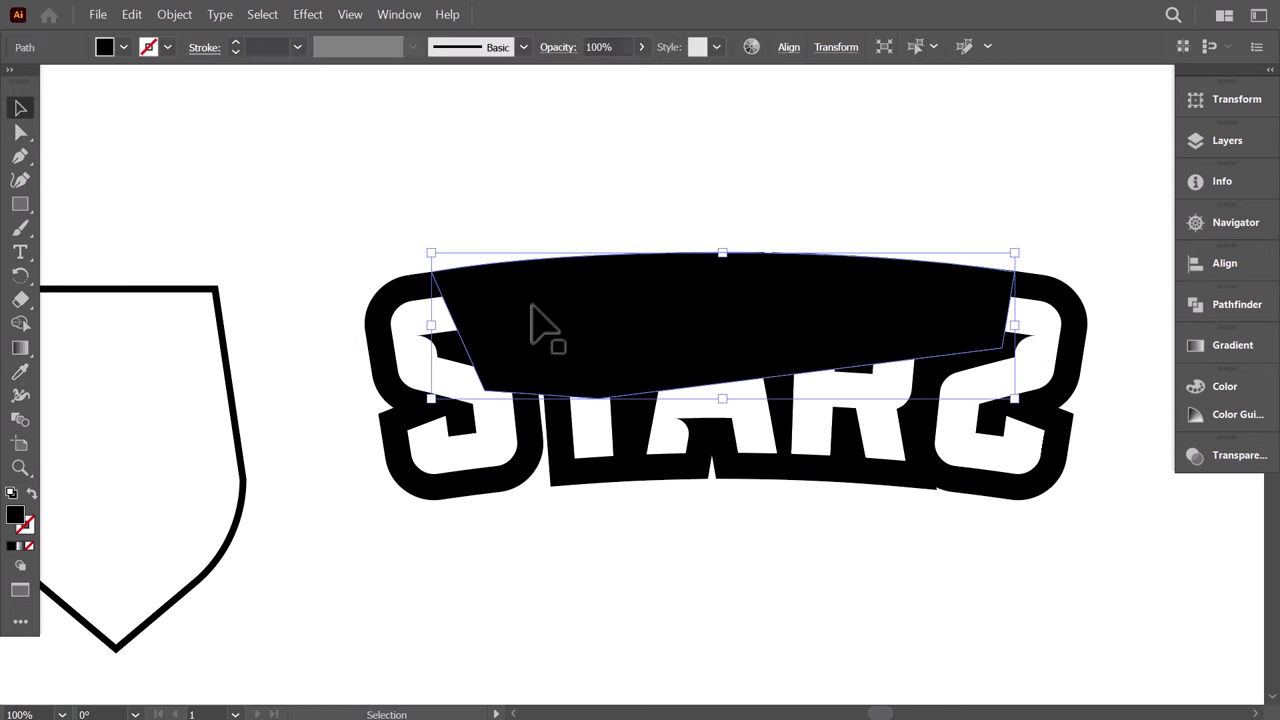
key("ctrl+x")
left_click(572, 270, "ctrl")
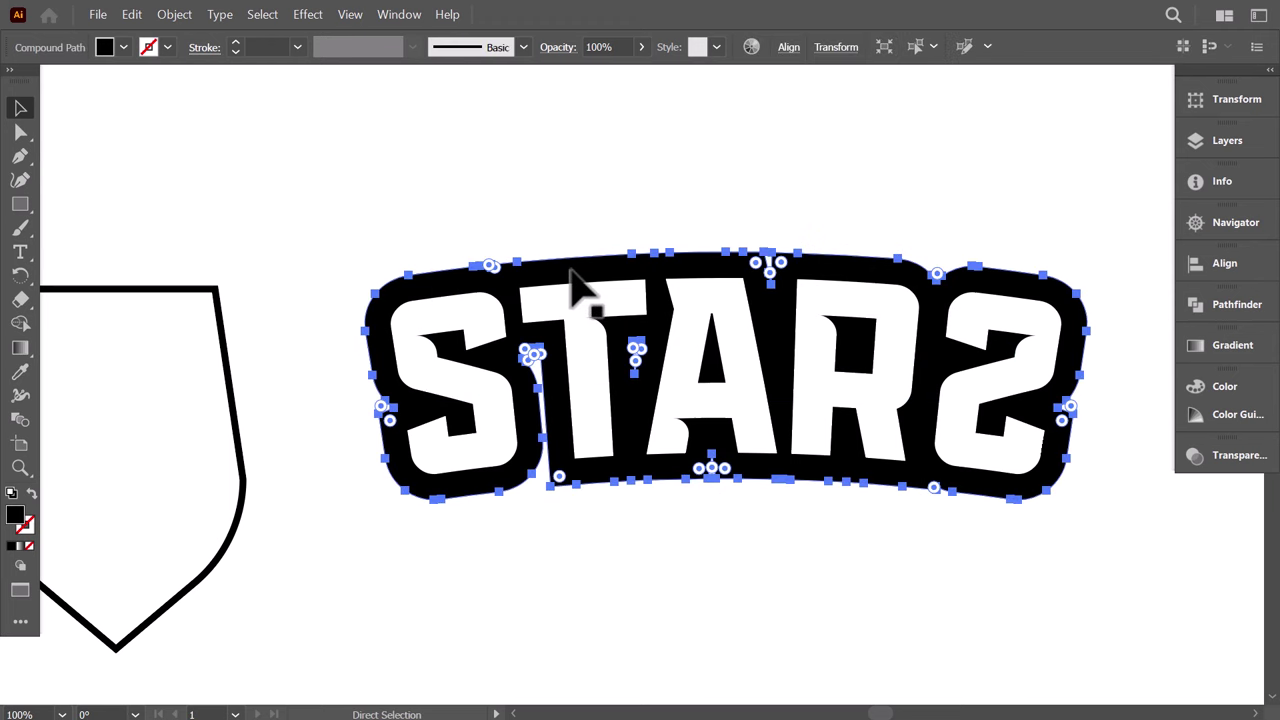
left_click(576, 274, "ctrl")
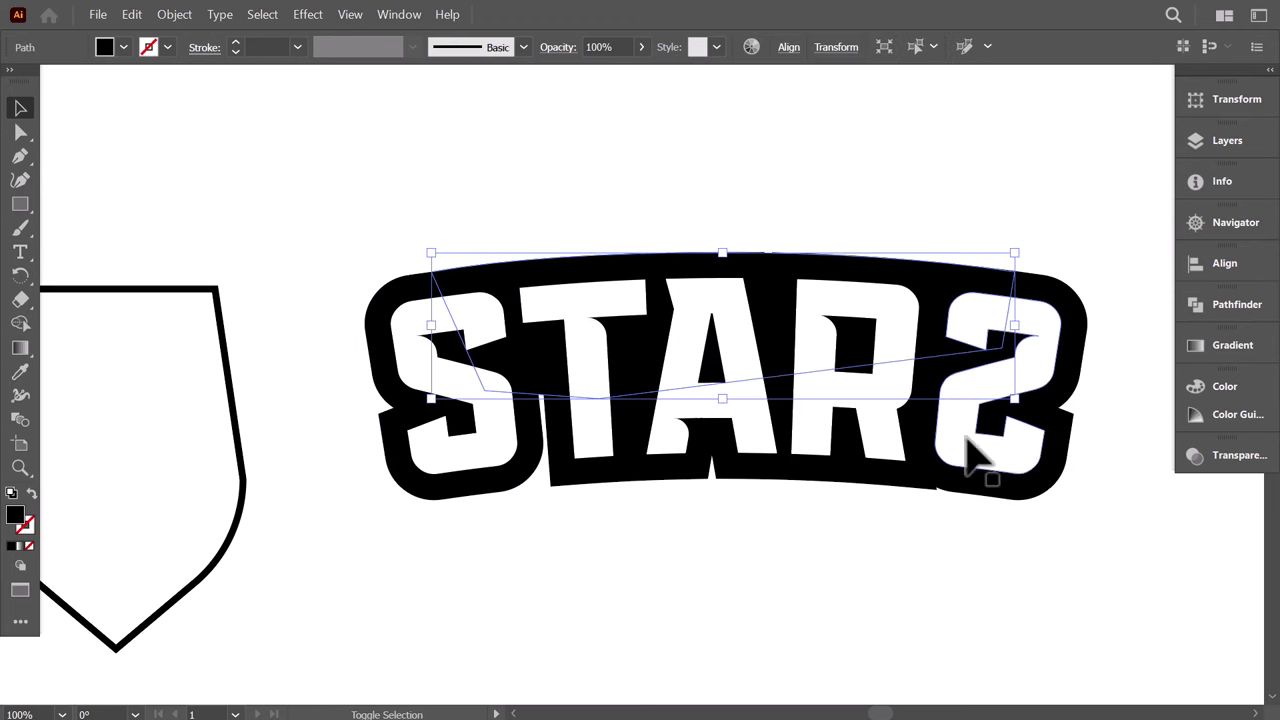
Step: Unite the black filler shape along the upper edge with the lettering's outline into one shape
left_click(1076, 424, "shift")
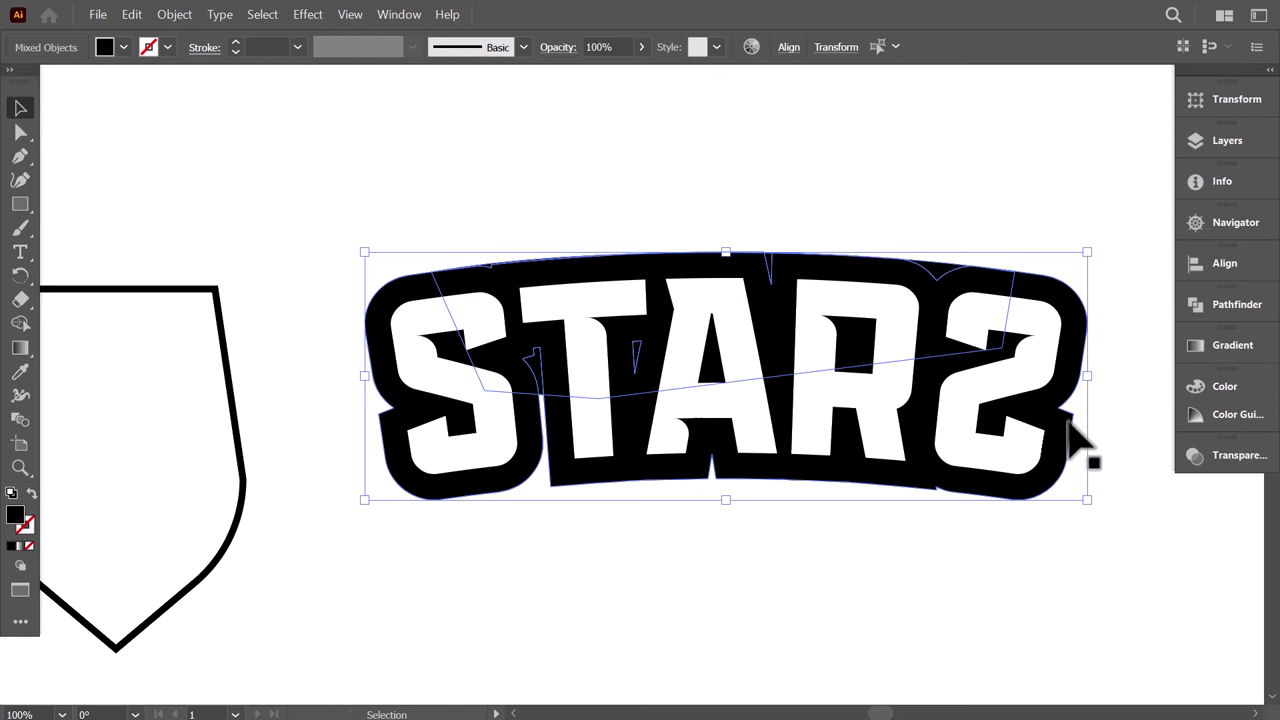
left_click(1225, 304)
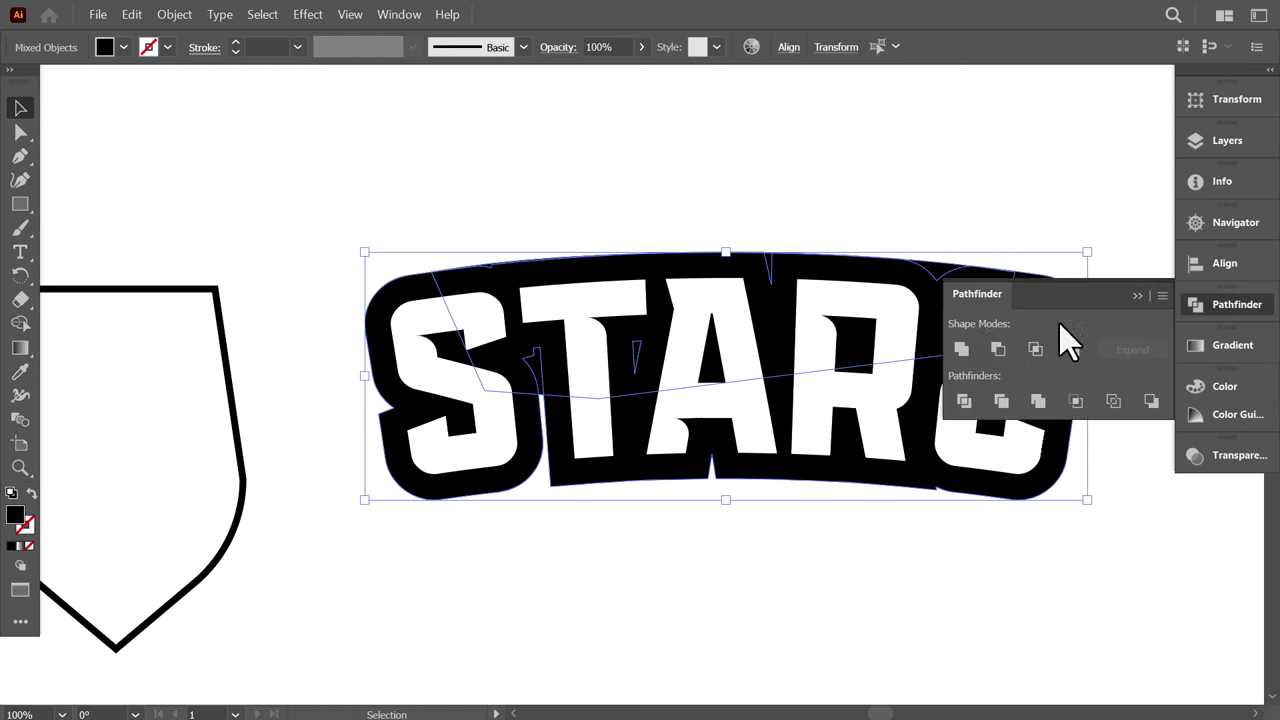
left_click(1137, 296)
left_click(1127, 452)
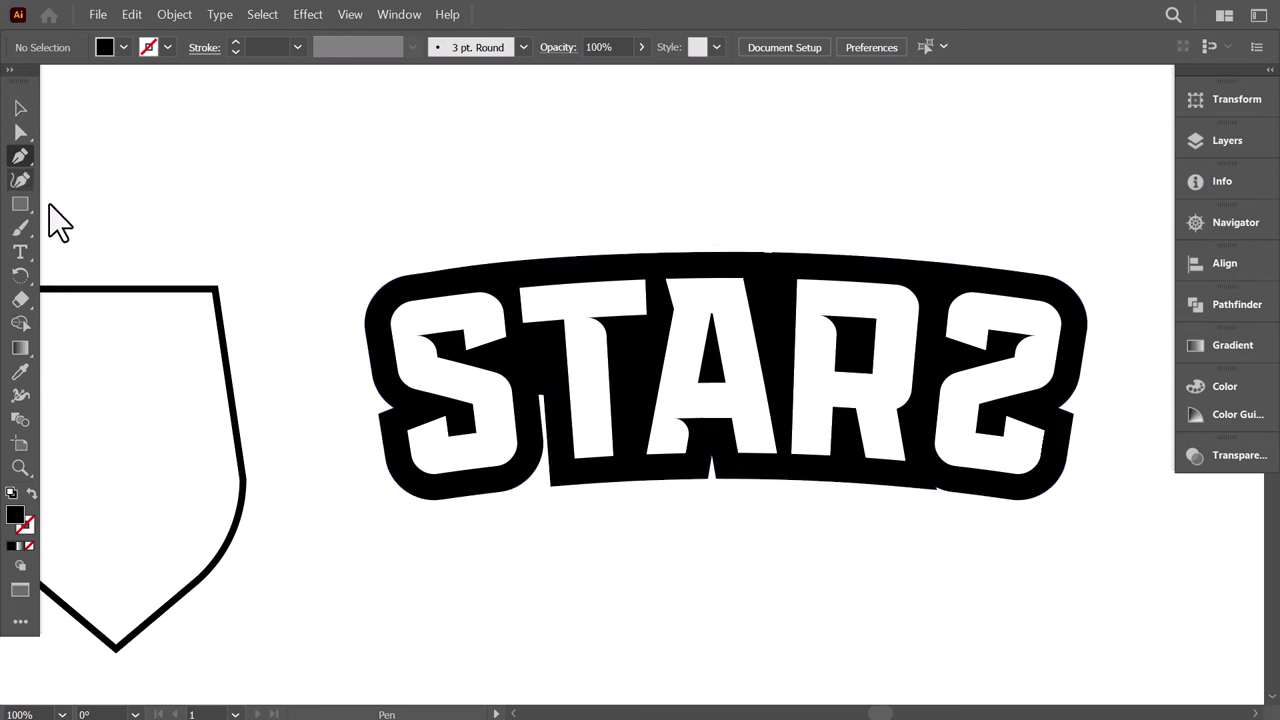
Step: Draw a closed black Pen shape curving along the outline's lower edge from the first S to the last S
left_click_drag(986, 495, 1198, 521)
left_click(986, 495)
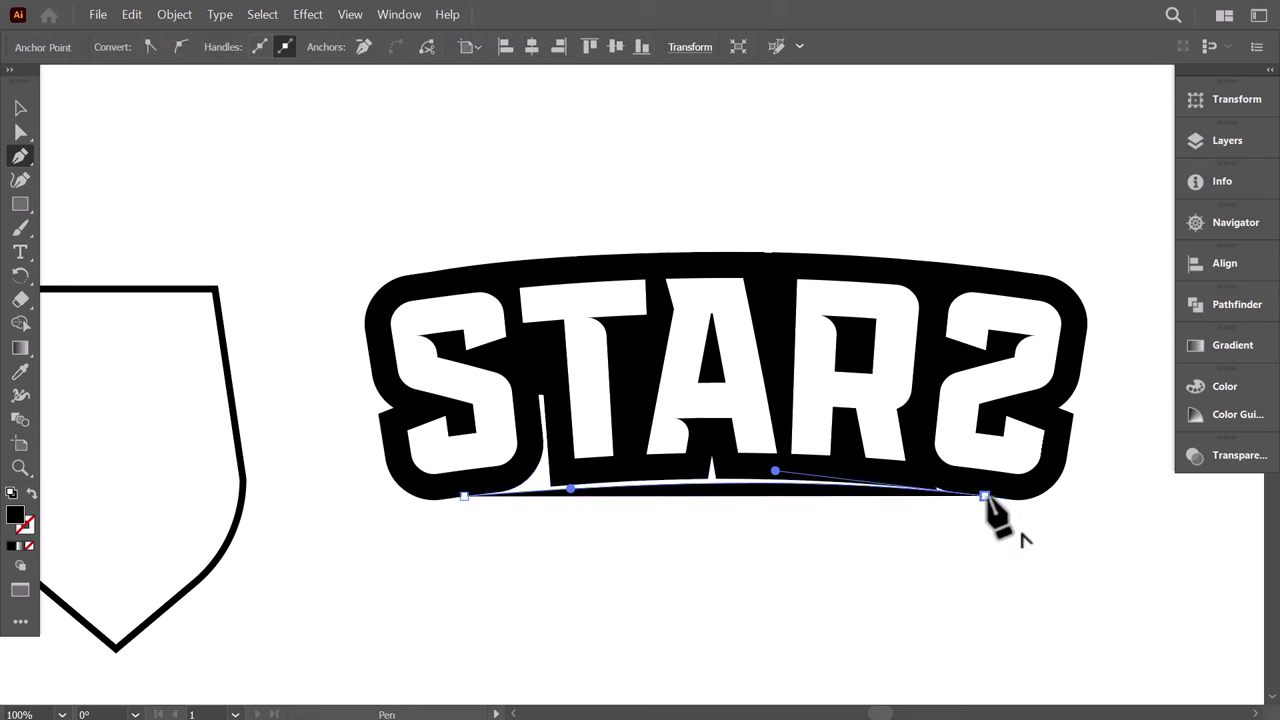
left_click(798, 409)
left_click(536, 405)
left_click(464, 496)
Step: Send the lower filler shape behind the lettering and extend its upper-left corner to cover the gap between S and T
key("v")
left_click(655, 468)
key("ctrl+shift+[")
key("a")
left_click_drag(536, 404, 529, 386)
Step: Unite the lower filler shape with the black lettering outline
key("v")
left_click(632, 360, "shift")
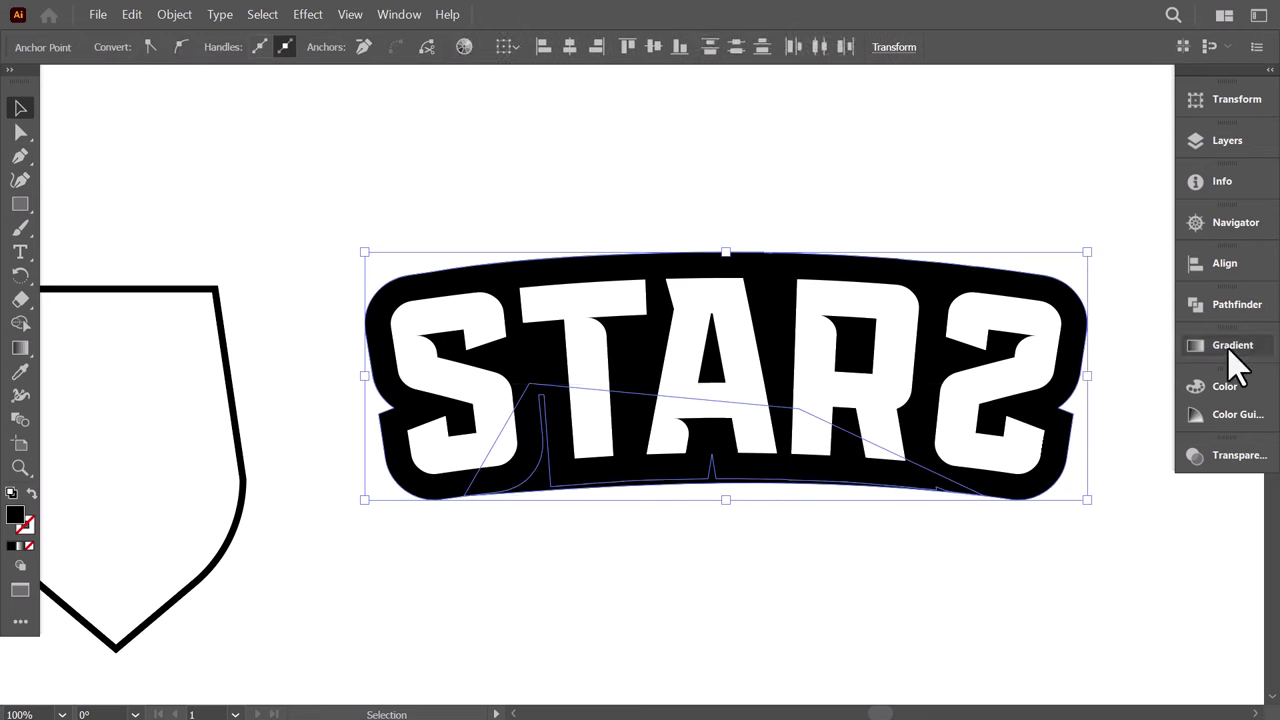
left_click(1236, 305)
left_click(963, 333)
Step: Select the lettering together with its outline and move it higher beside the shield
scroll(926, 300, "down", 1)
left_click_drag(1045, 380, 920, 335)
left_click_drag(792, 361, 774, 300)
left_click(778, 402)
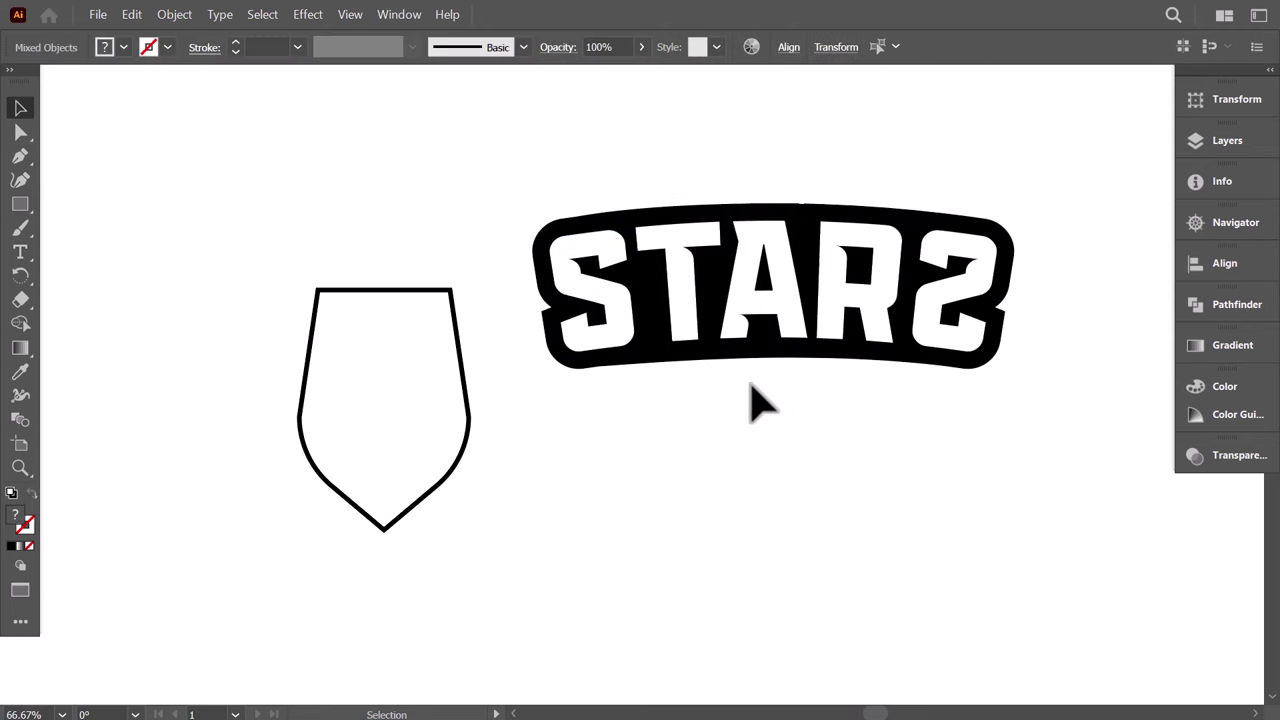
Step: Duplicate the black outline in place, shrink the copy about its centre and shift it down so it protrudes below the lettering
left_click(749, 352)
key("a")
key("ctrl+c")
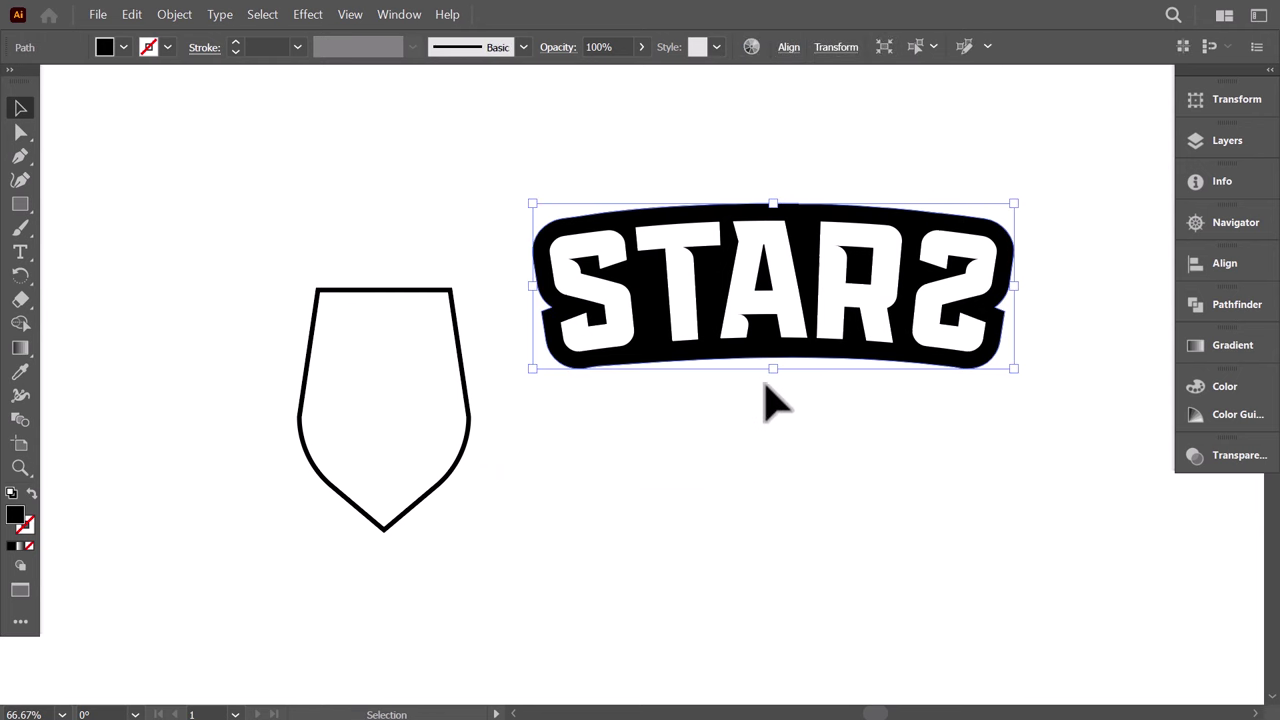
key("v")
left_click_drag(1022, 204, 1010, 215)
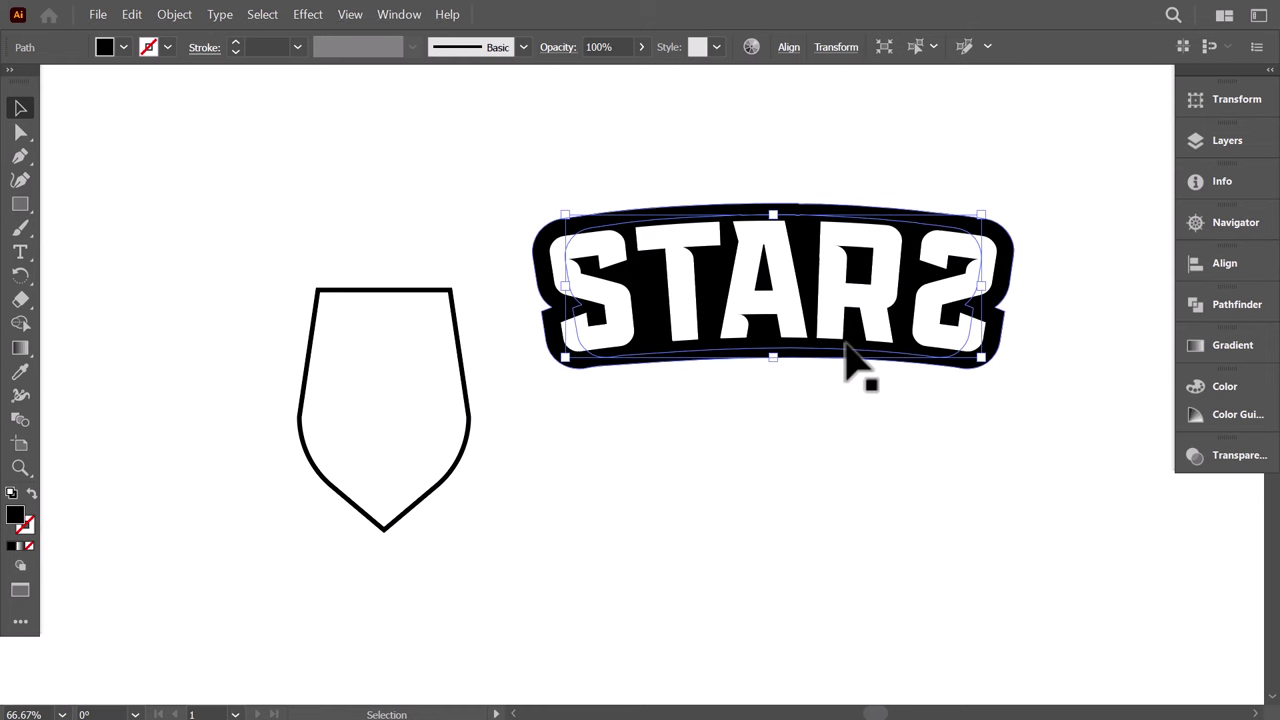
left_click_drag(845, 347, 847, 392)
left_click(292, 228)
Step: Draw a closed triangular Pen shape bridging the outline's lower-left corner to the lowered copy
scroll(872, 390, "up", 1)
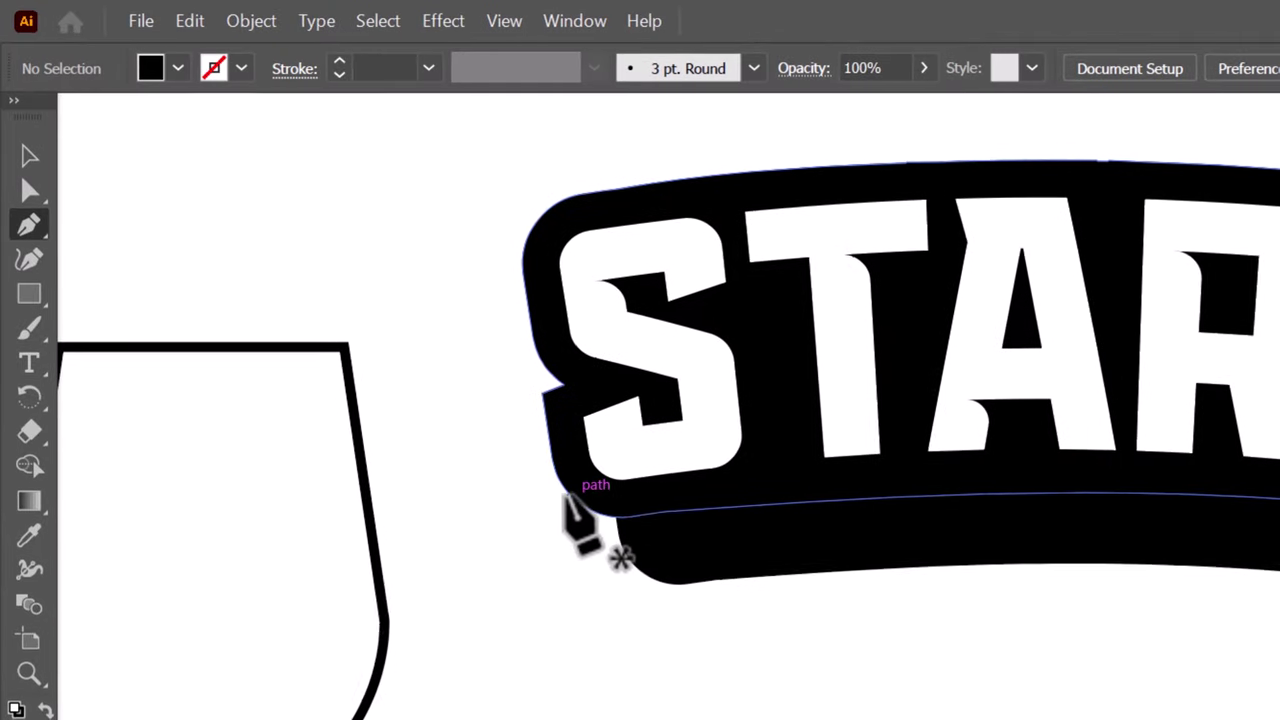
left_click(395, 342)
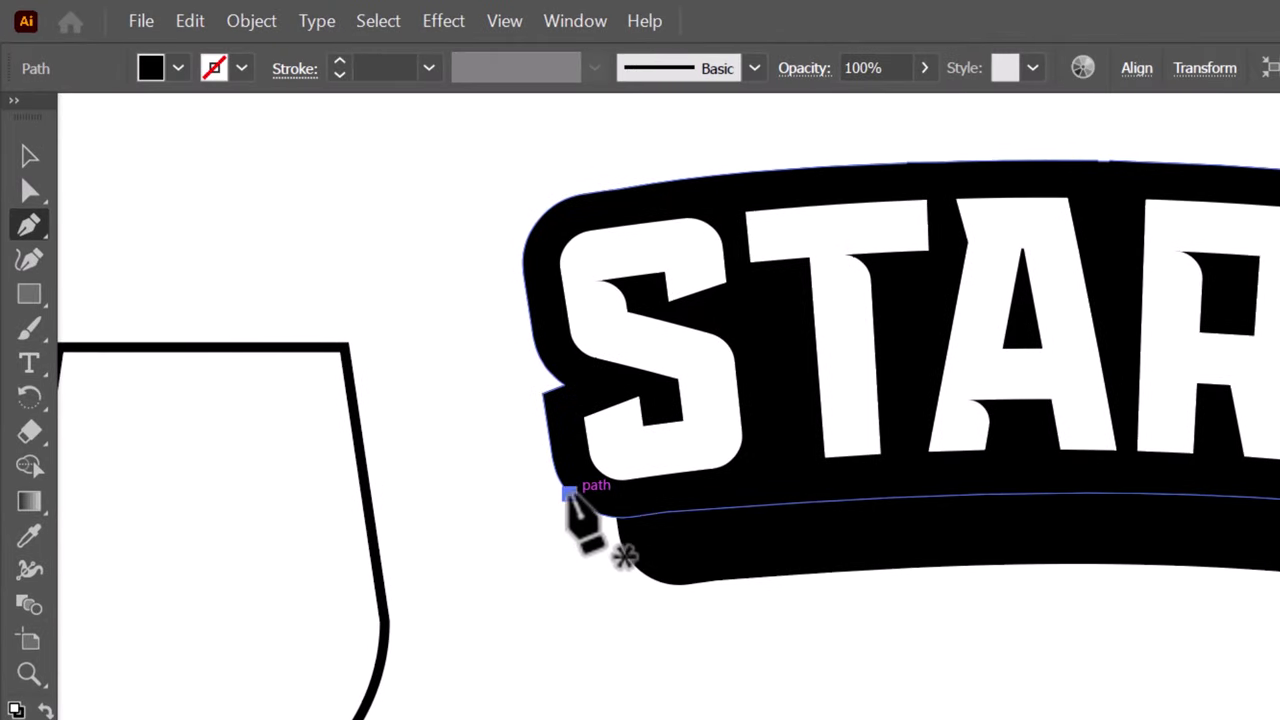
left_click(643, 573)
left_click(678, 522)
left_click(569, 493)
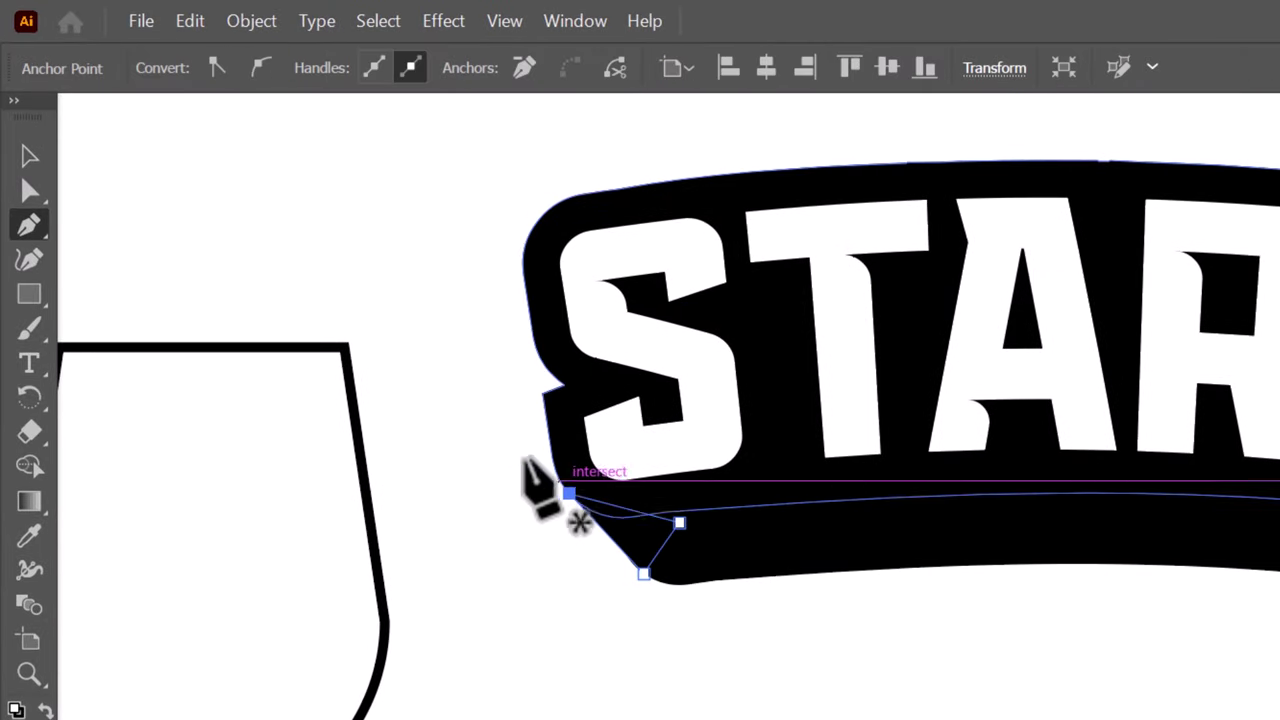
key("v")
left_click(168, 185)
Step: Draw a matching triangular Pen shape bridging the outline's lower-right corner to the lowered copy
key("p")
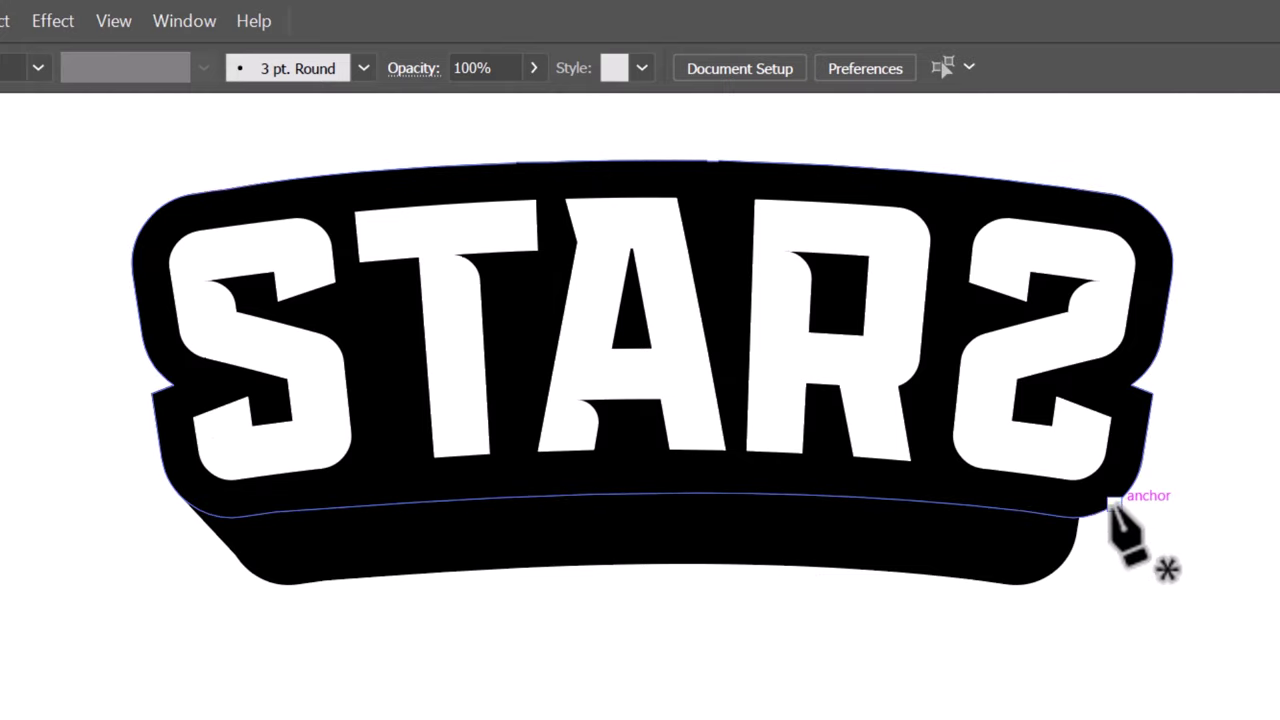
left_click(1113, 505)
left_click(1064, 563)
left_click(997, 523)
left_click(1114, 505)
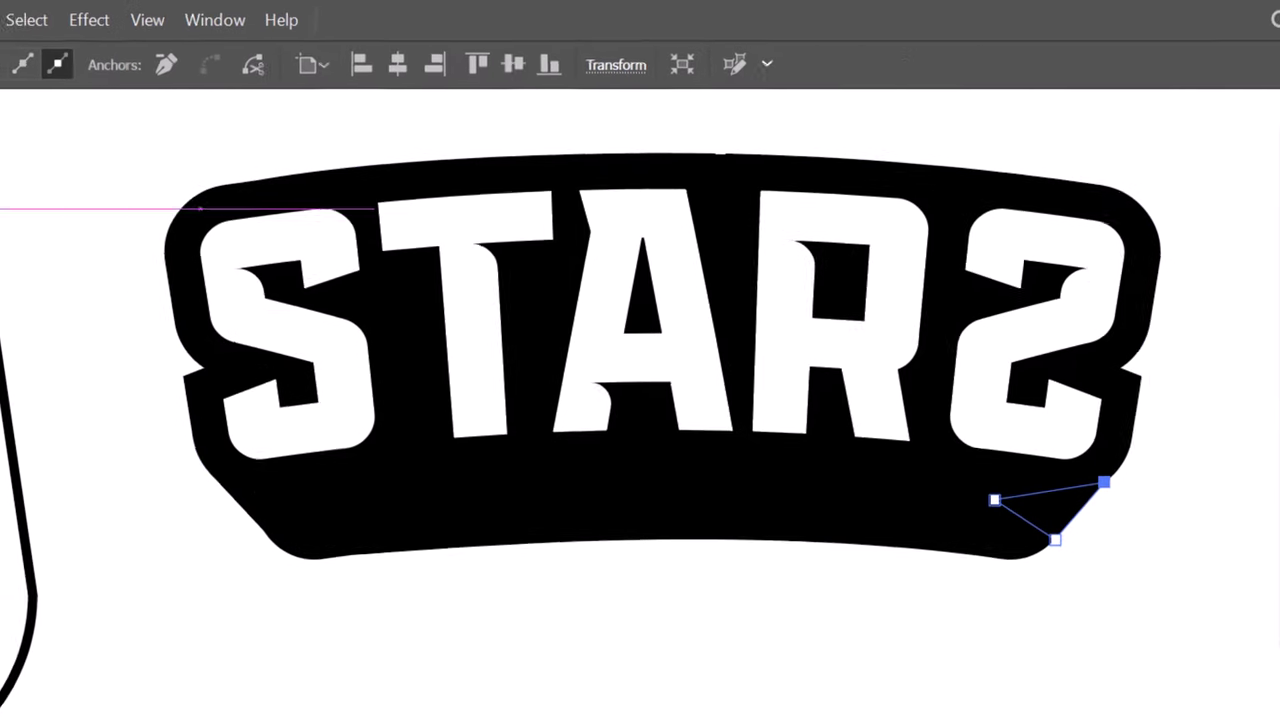
key("v")
left_click(358, 643)
Step: Unite the two corner triangles, the lowered copy and the main outline into a single black shape
left_click(995, 368)
left_click(430, 385, "shift")
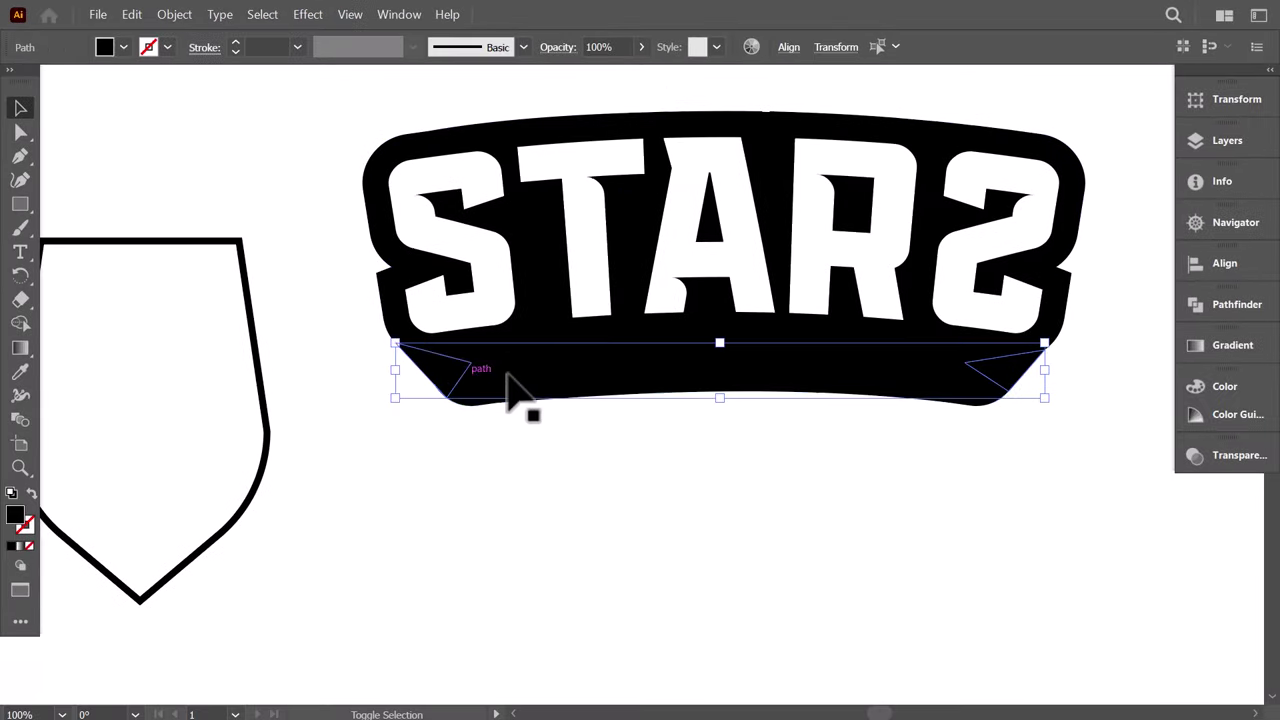
left_click(490, 382, "shift")
left_click(1237, 304)
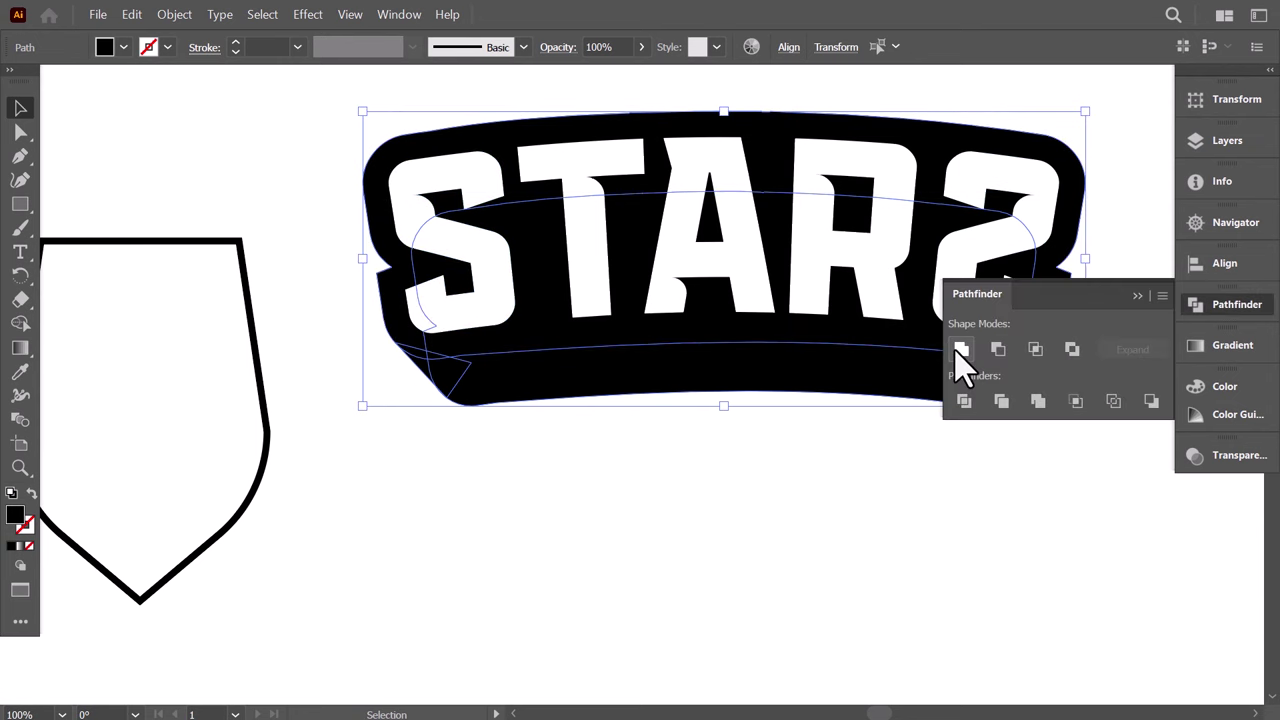
left_click(960, 350)
left_click(1136, 297)
Step: Send the united black shape to the back, behind the white STARS lettering
right_click(800, 320)
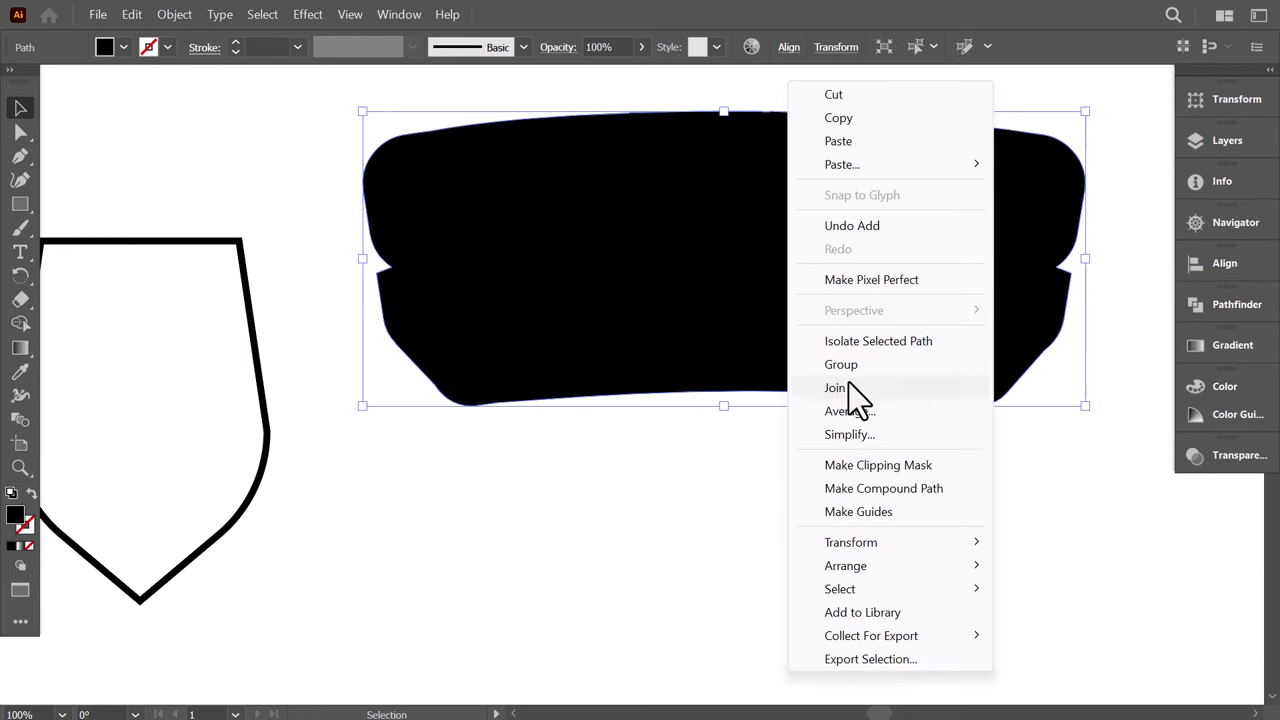
mouse_move(864, 563)
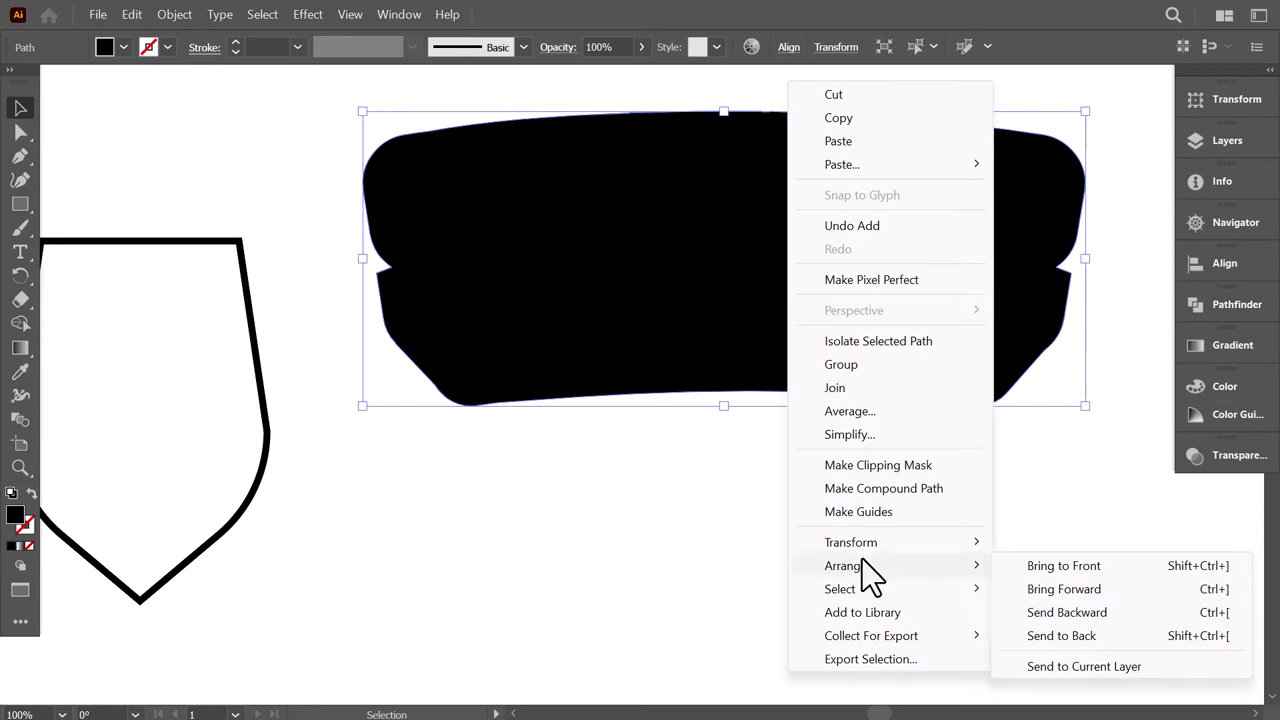
left_click(1048, 632)
left_click(805, 520)
Step: Scale down the STARS lettering with its outline and centre it across the middle of the shield
scroll(800, 463, "down", 1)
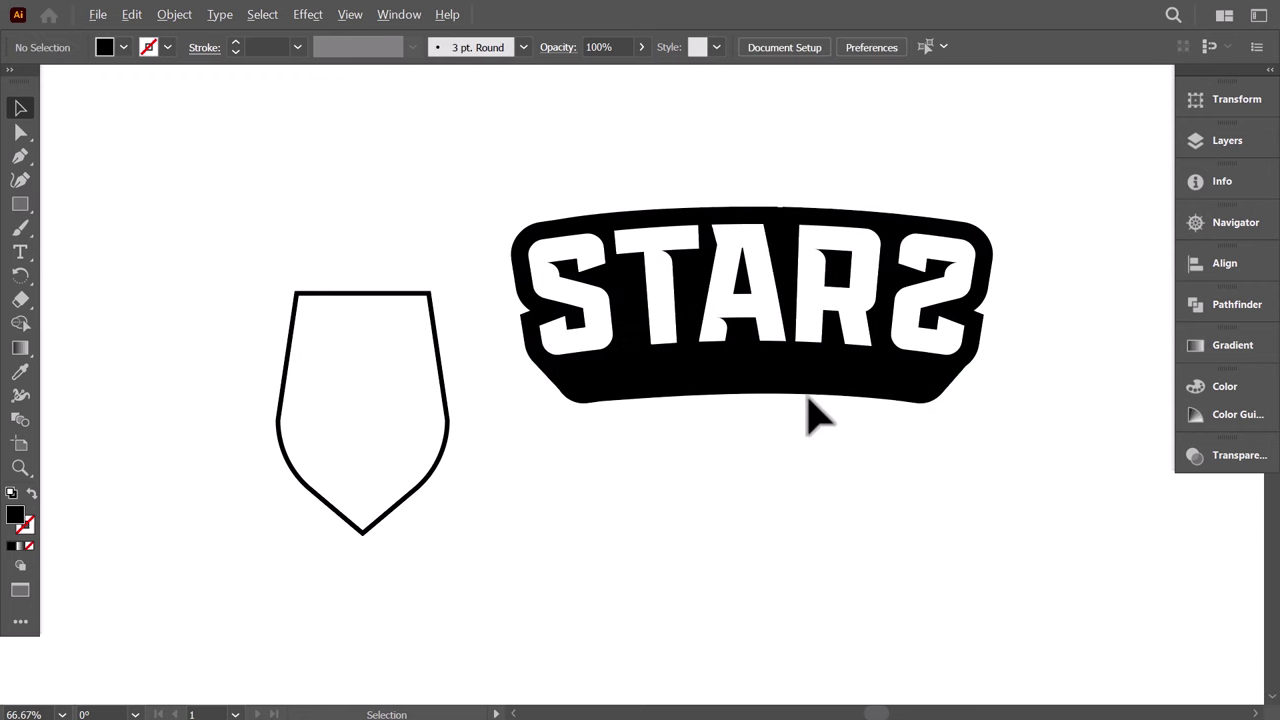
scroll(837, 434, "up", 2)
left_click_drag(562, 473, 558, 475)
left_click_drag(995, 271, 882, 317)
left_click_drag(805, 379, 588, 412)
Step: Bring the lettering in front of the shield and move the whole logo to the canvas's upper-left area
right_click(746, 385)
mouse_move(905, 565)
left_click(965, 566)
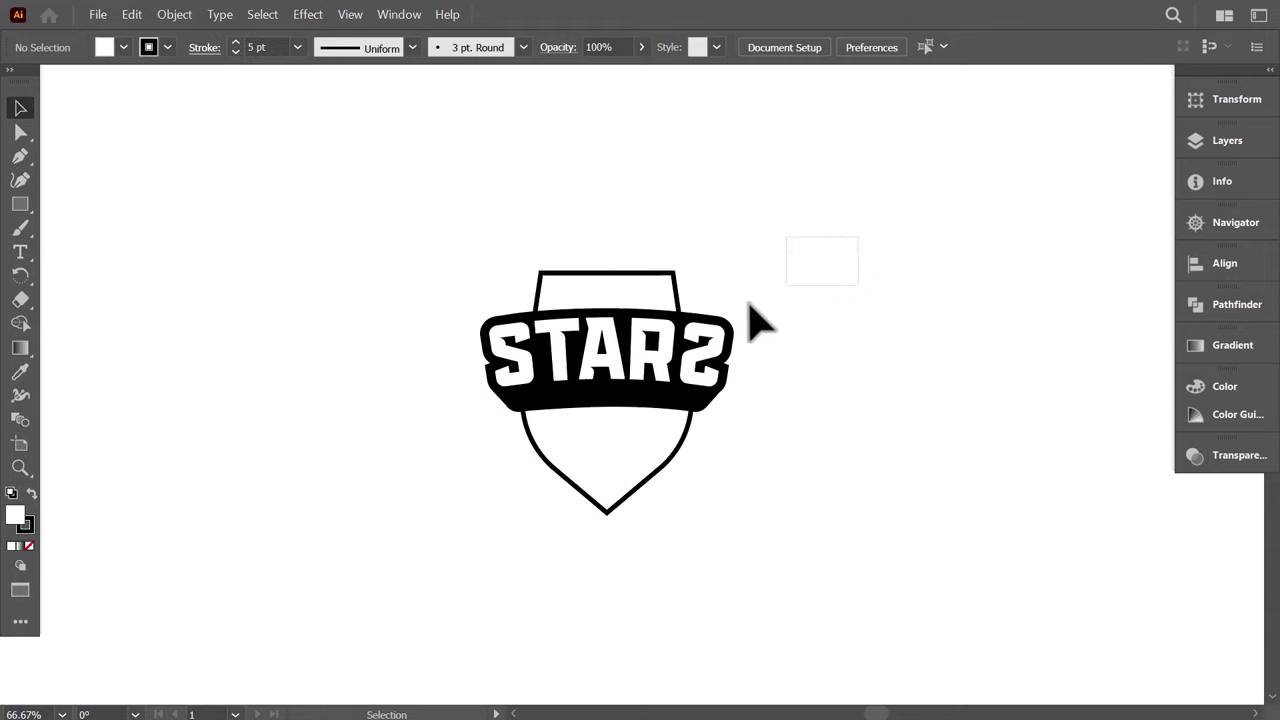
left_click_drag(757, 323, 445, 520)
left_click_drag(680, 385, 330, 284)
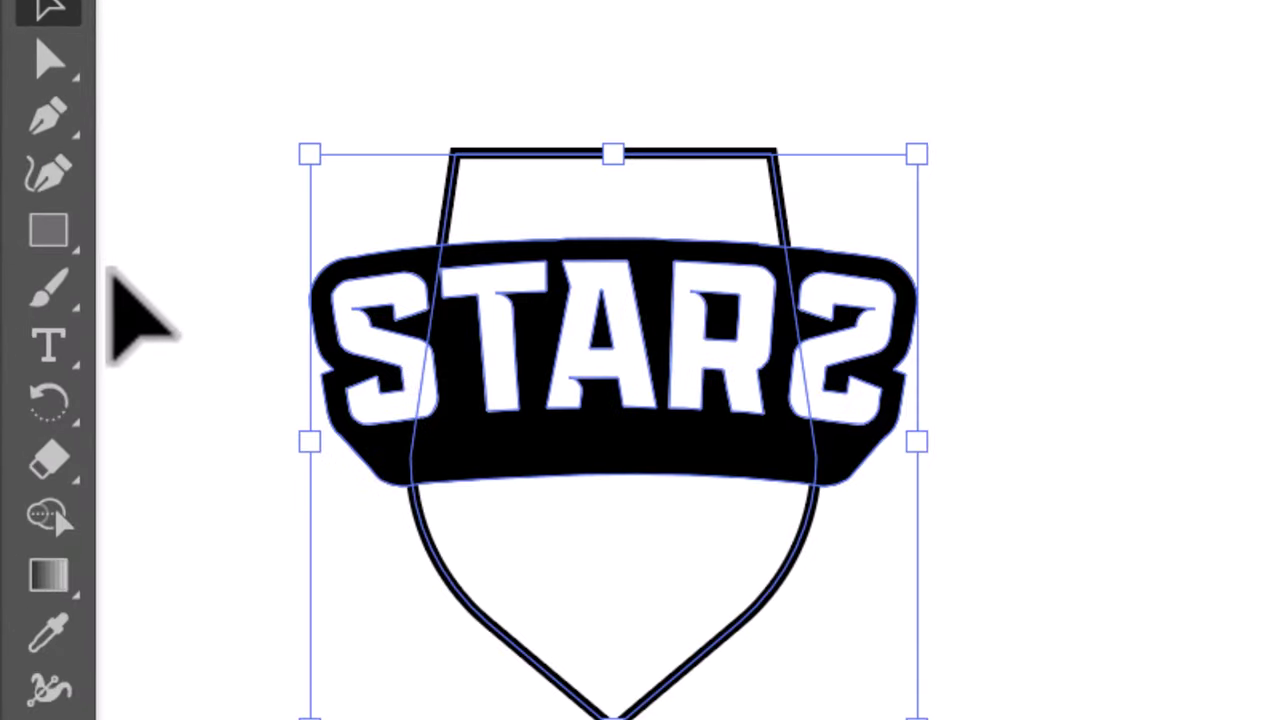
Step: Create a star with 5 points on the empty canvas beside the logo, keeping the preset radii
left_click_drag(49, 231, 209, 404)
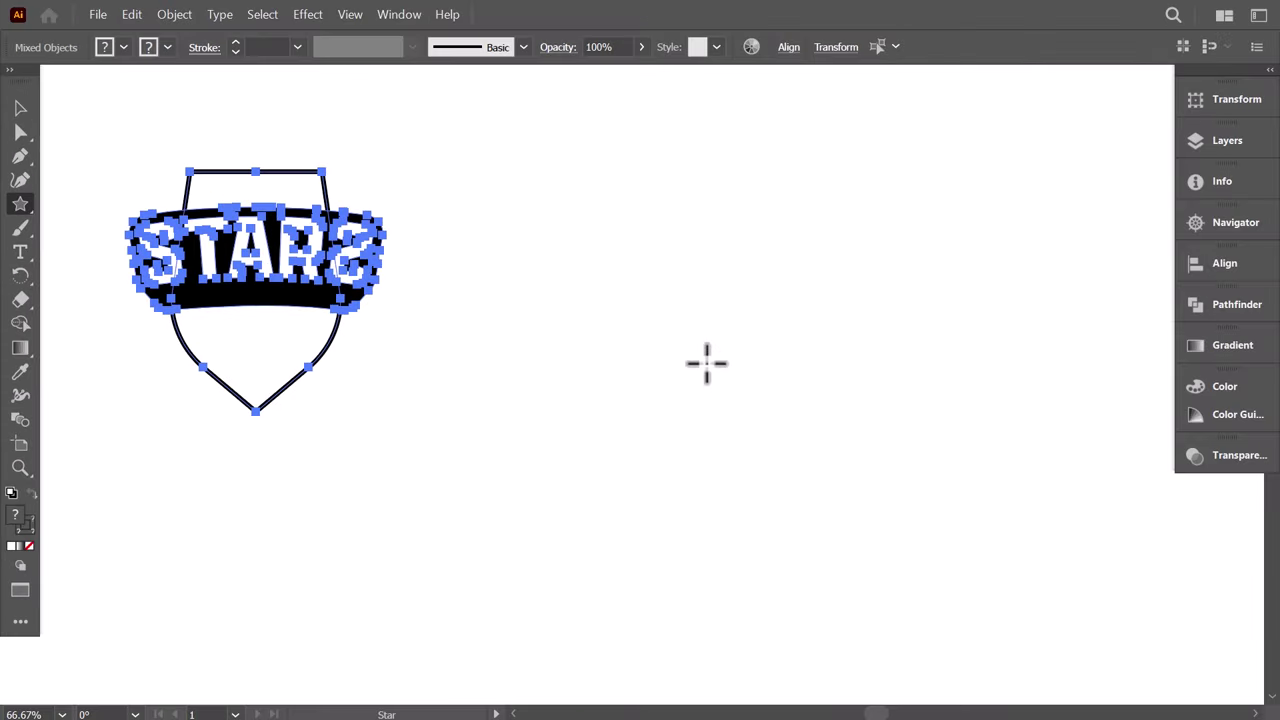
left_click(718, 377)
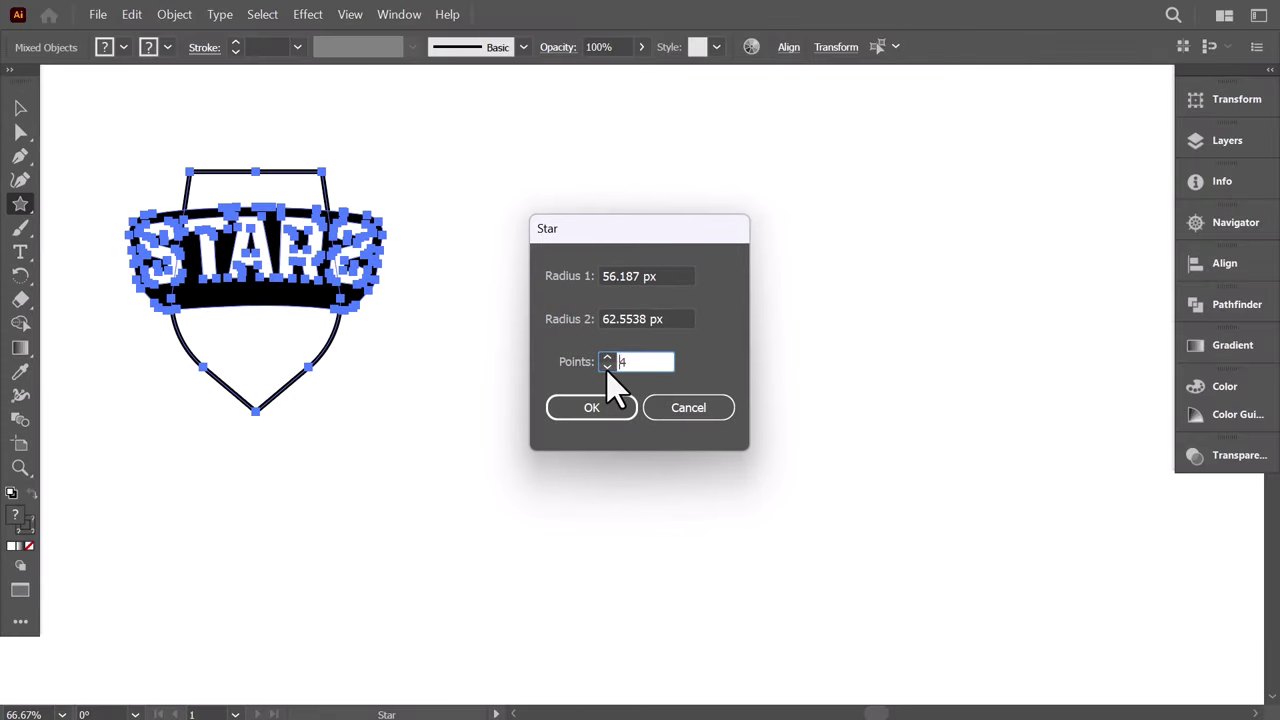
left_click(606, 358)
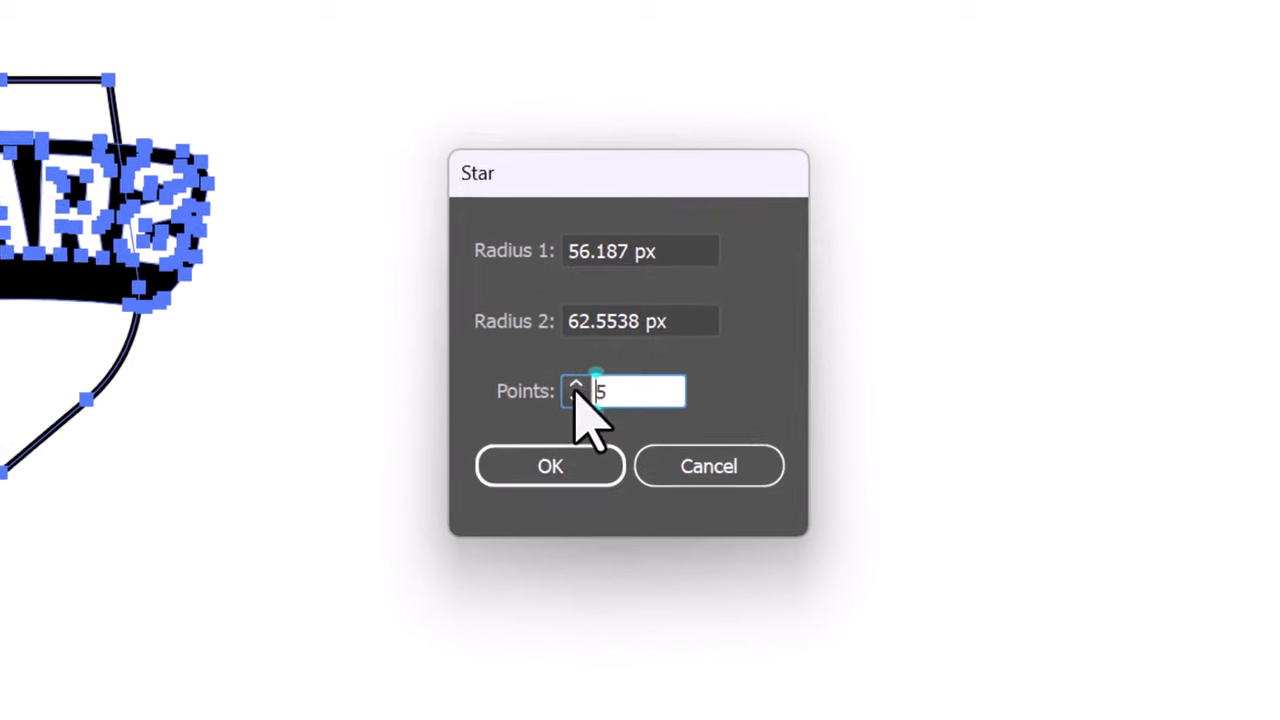
left_click(579, 468)
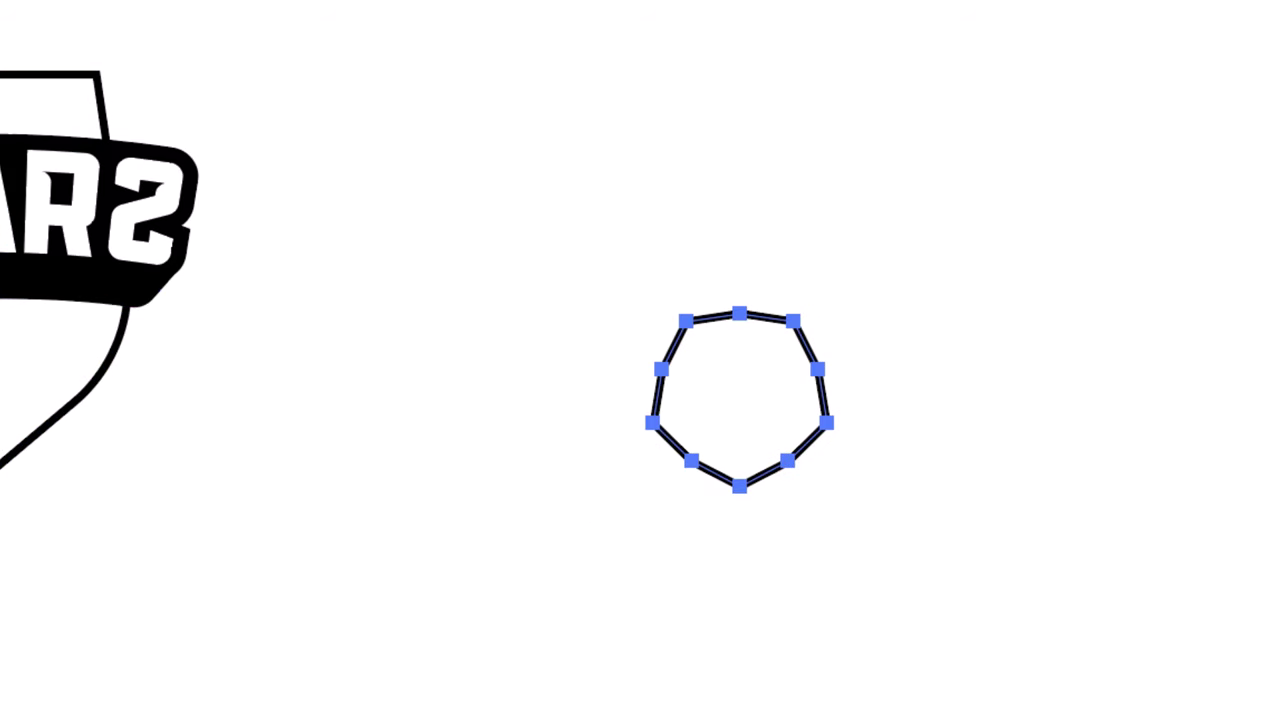
Step: Delete the blunt star and draw a larger, sharply pointed five-point star in its place
key("v")
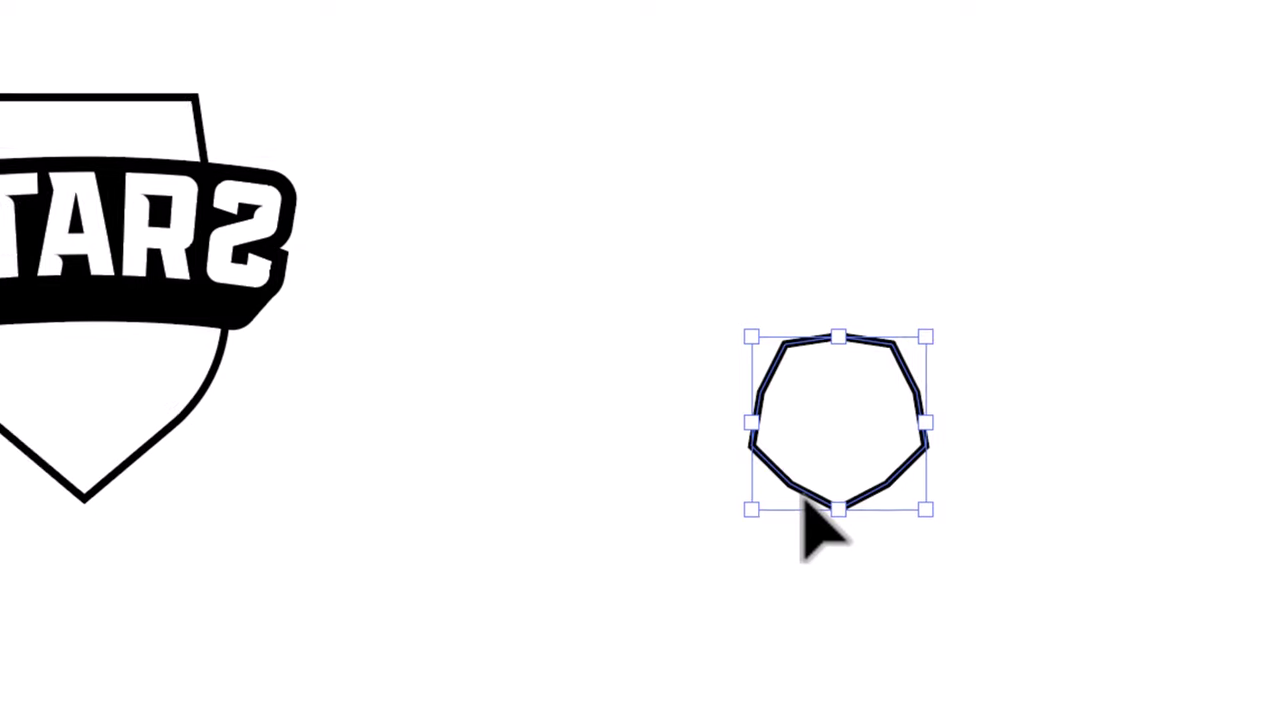
key("Delete")
left_click(36, 231)
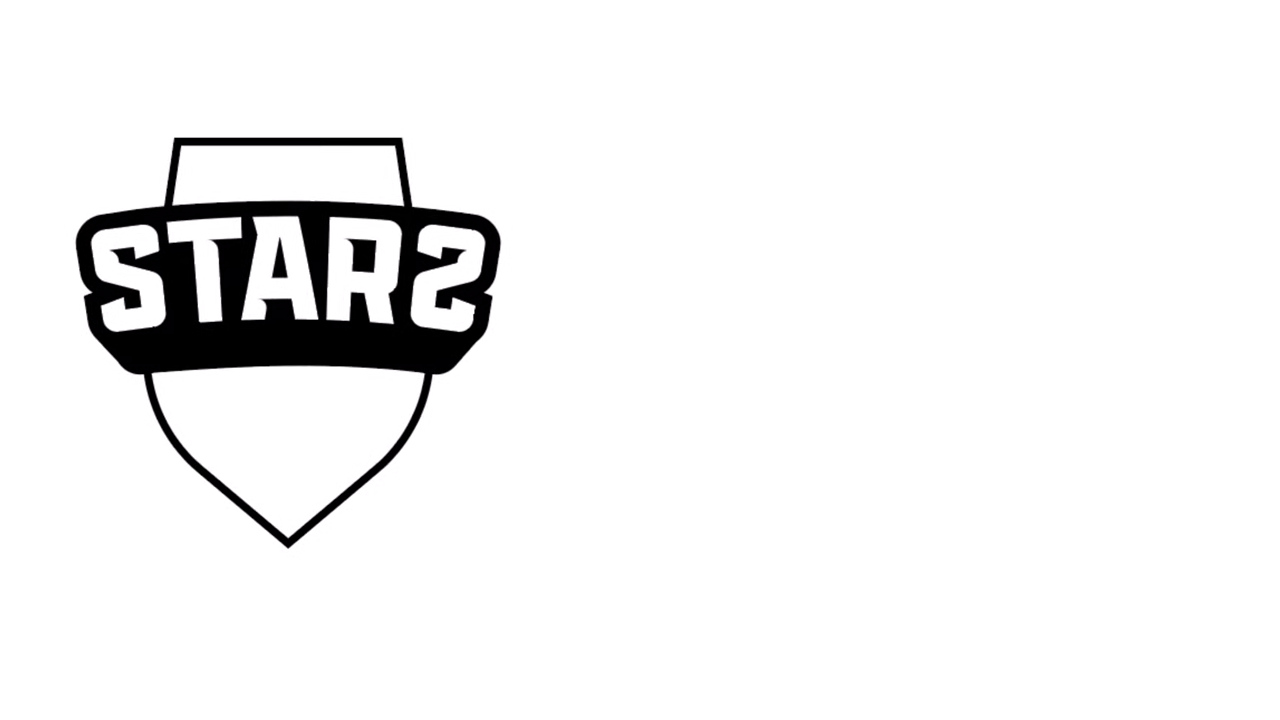
left_click_drag(603, 334, 673, 339)
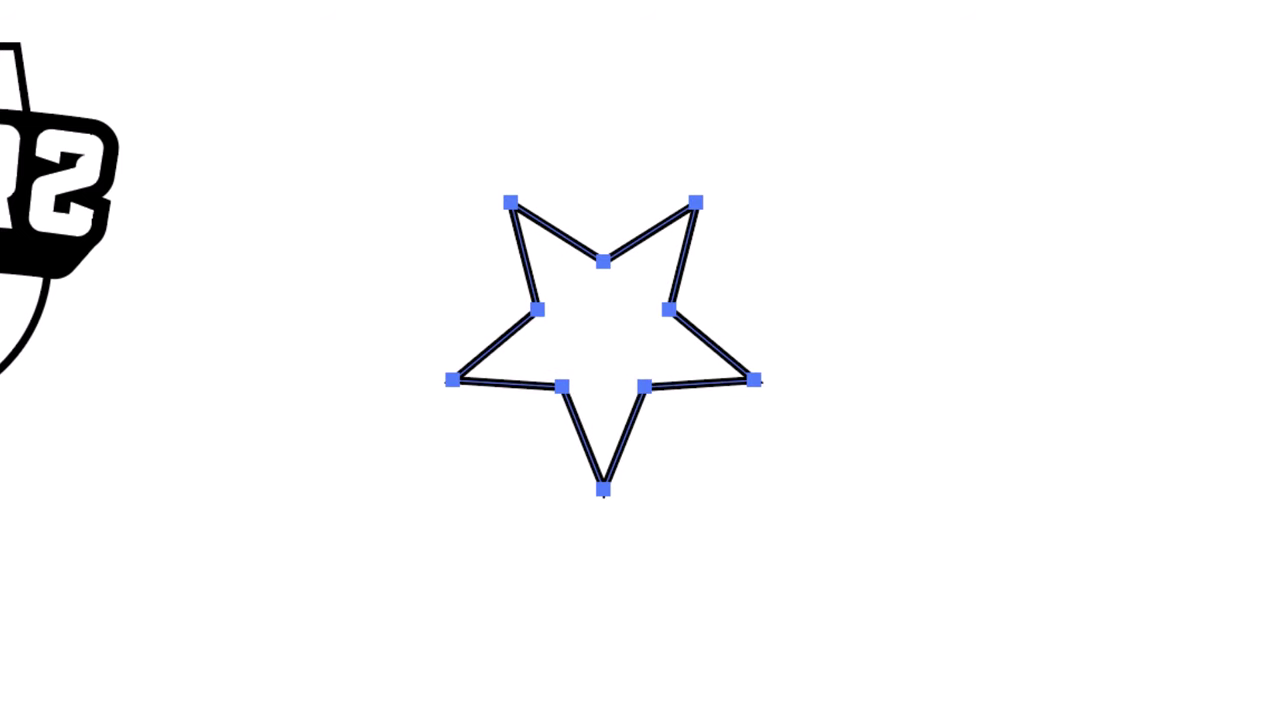
Step: Rotate the star so one tip points straight up, and enlarge it on the empty canvas beside the logo
key("v")
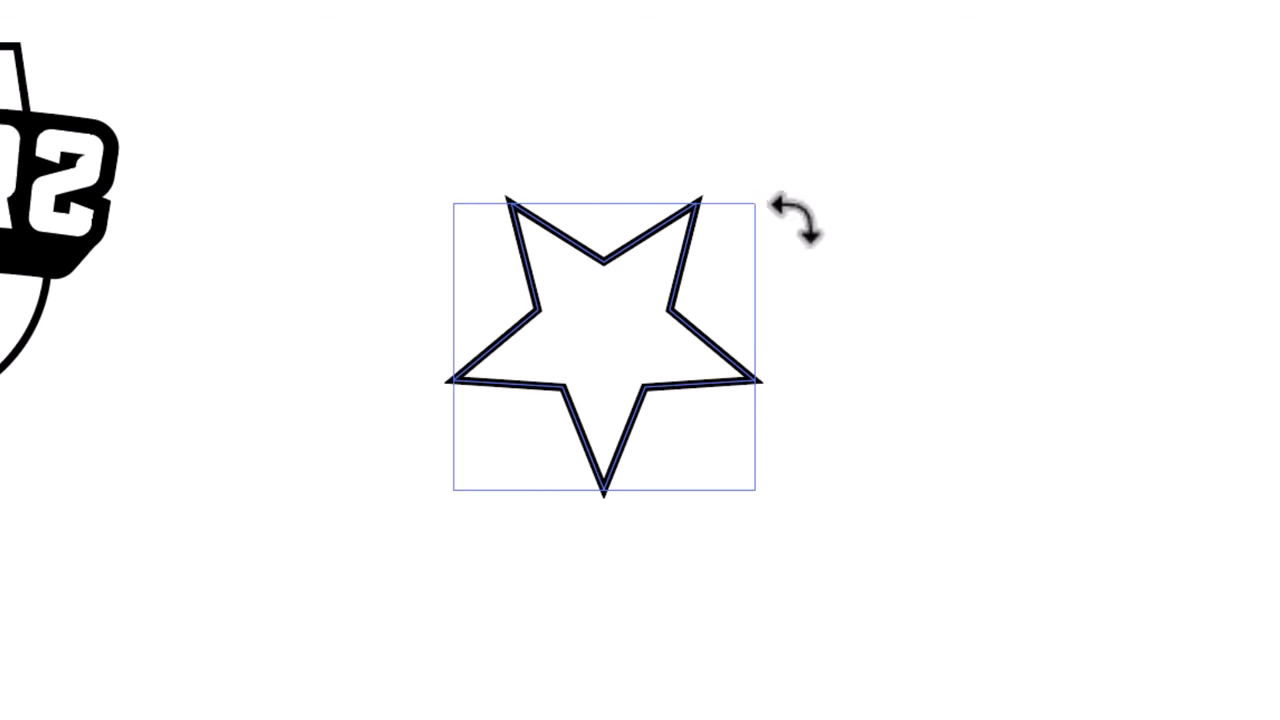
left_click_drag(797, 220, 462, 538)
left_click(857, 421)
left_click(676, 302)
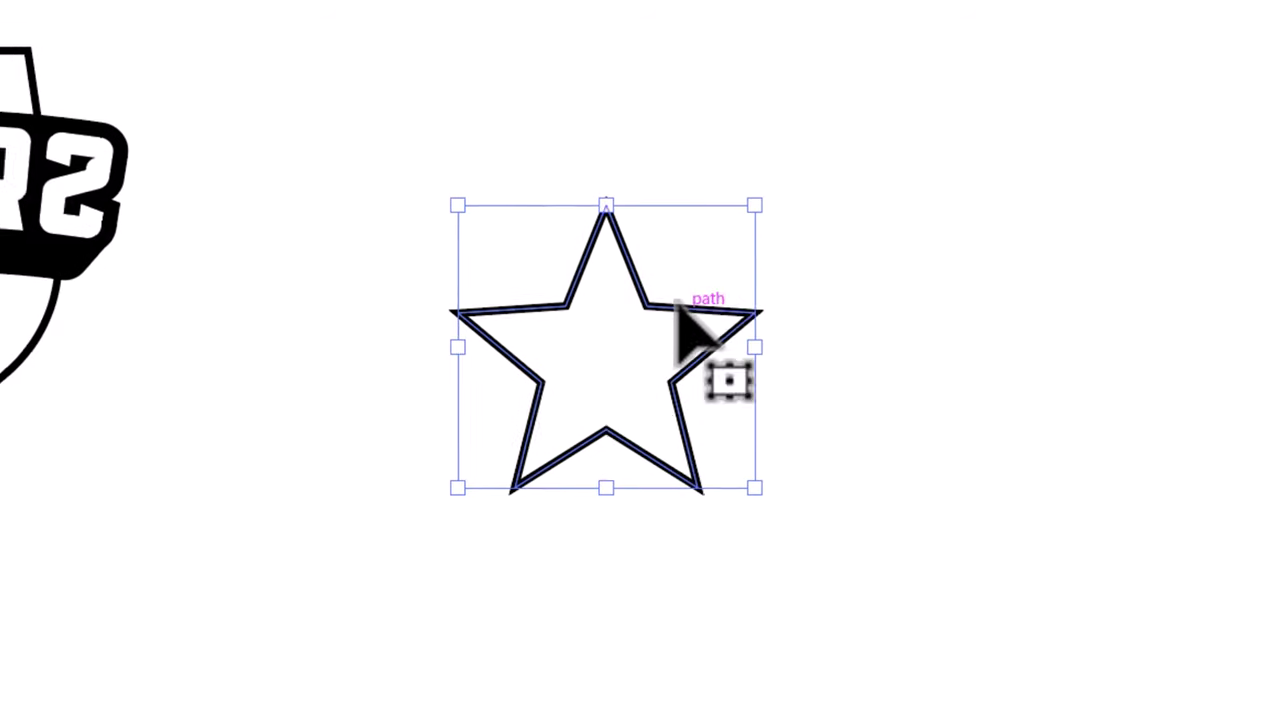
left_click_drag(755, 205, 902, 124)
left_click_drag(718, 284, 760, 274)
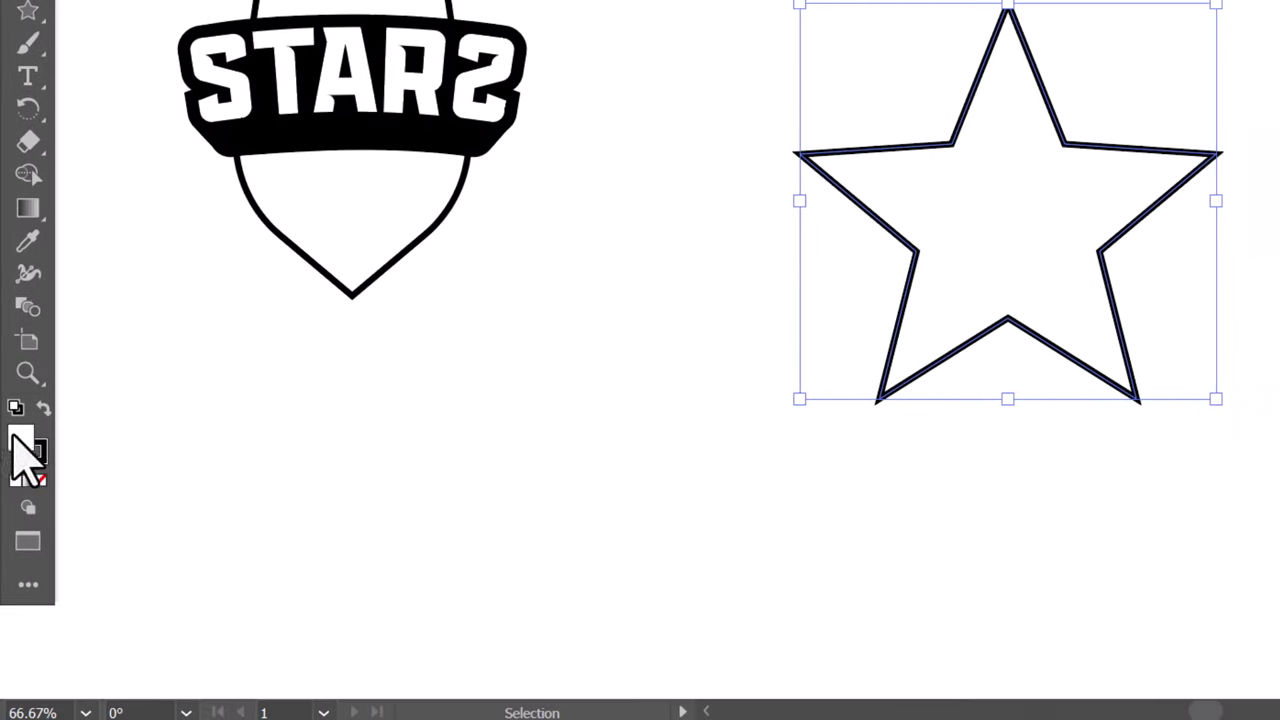
Step: Fill the star with a pale yellow of hue 48°
double_click(22, 440)
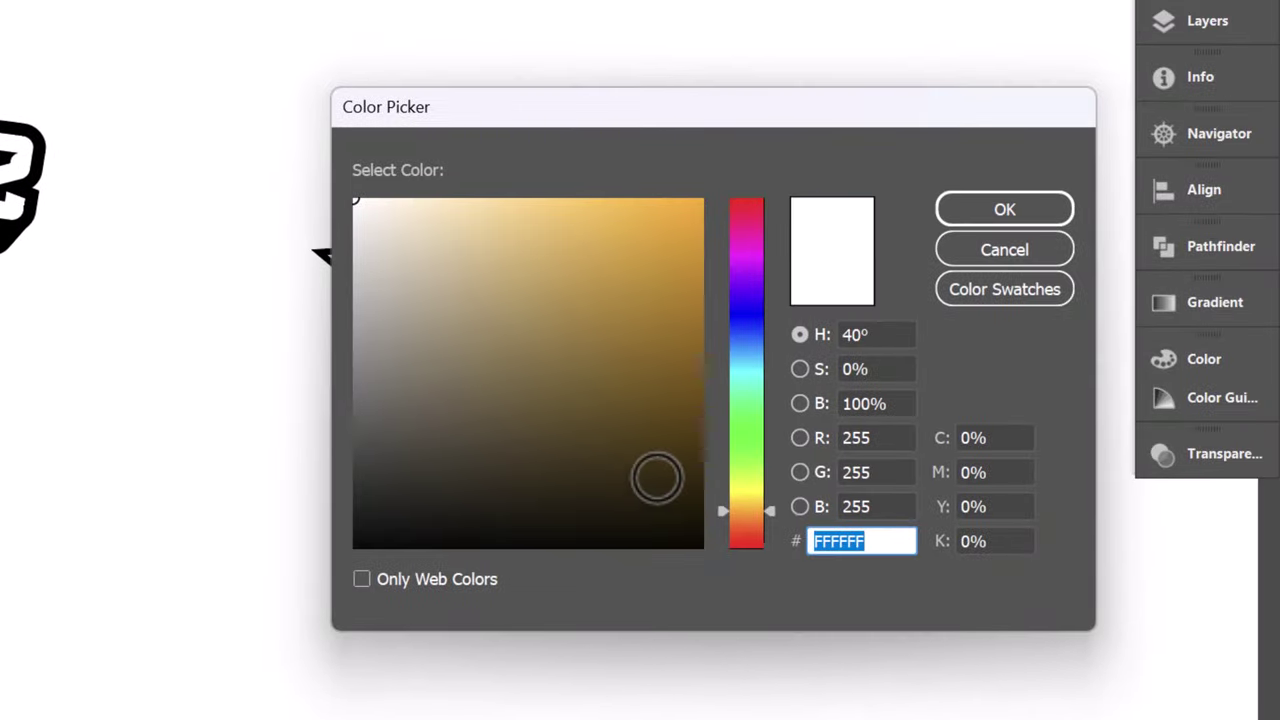
left_click_drag(750, 509, 751, 502)
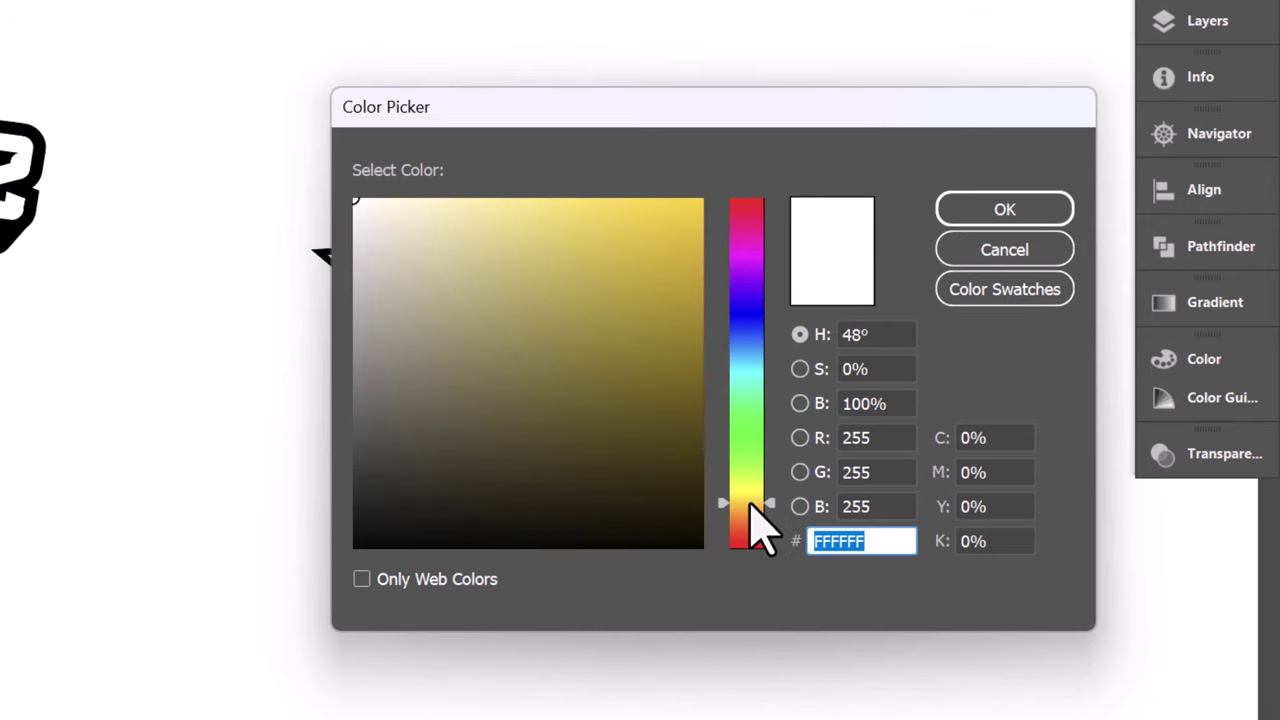
left_click(540, 214)
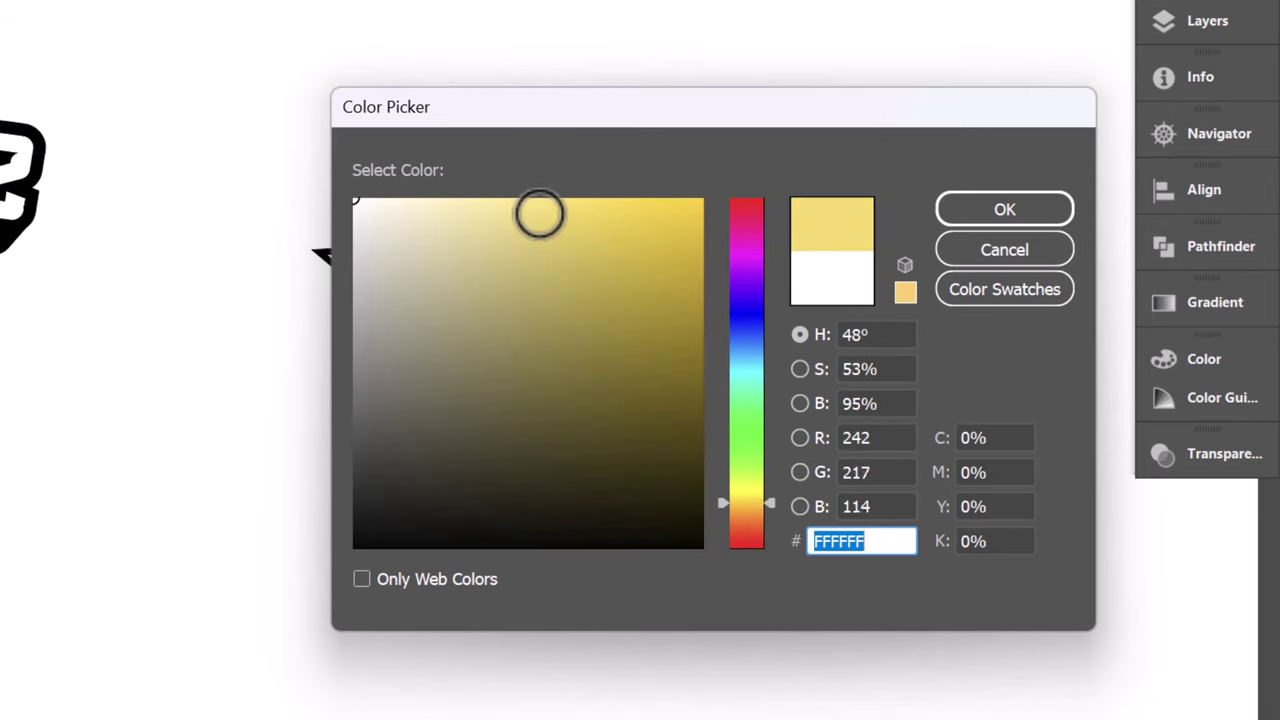
left_click(1004, 210)
left_click(447, 256)
Step: Draw a closed shadow facet with the Pen tool along the star's right-hand and bottom edges, with its inner corners inside the star
key("p")
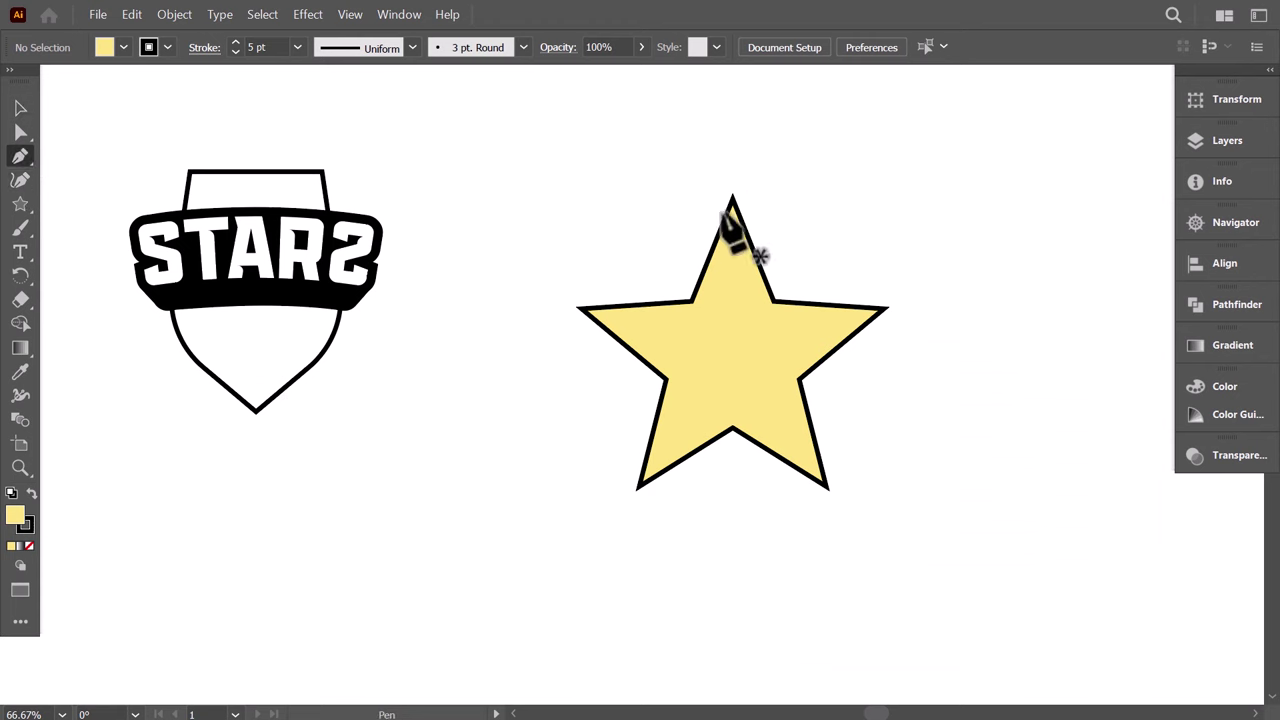
left_click(733, 200)
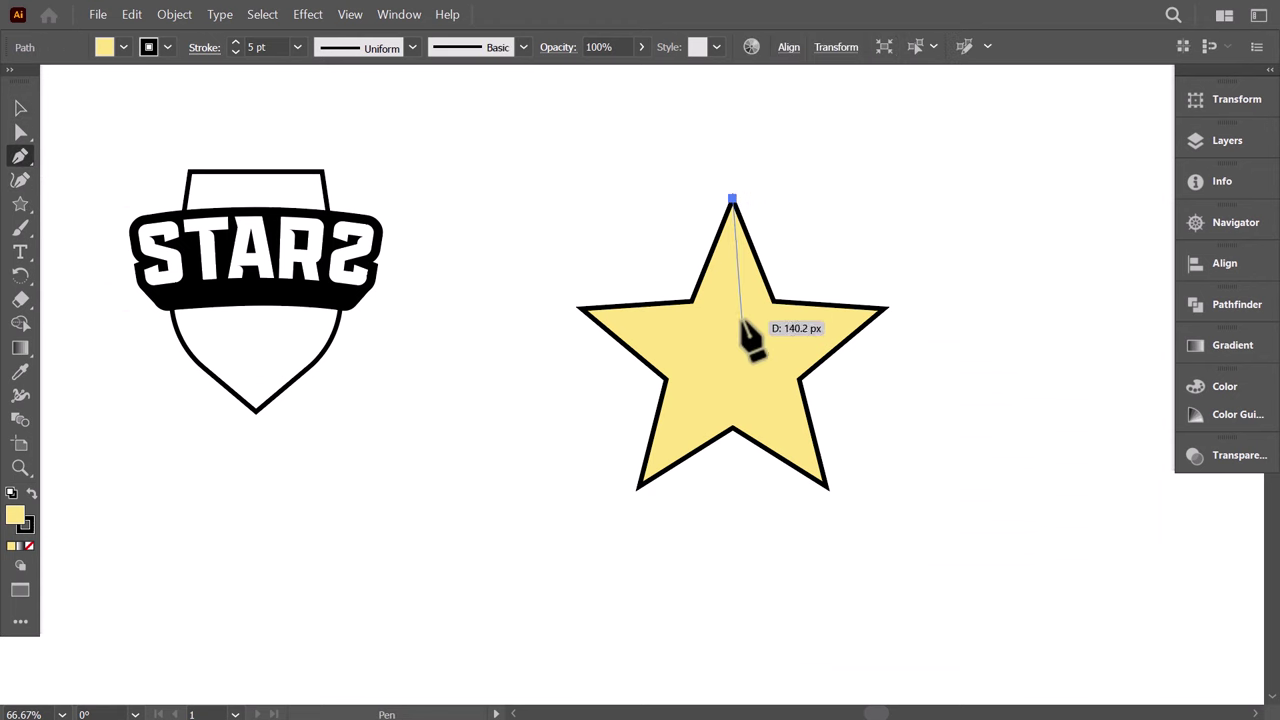
left_click(743, 326)
left_click(838, 326)
left_click(767, 370)
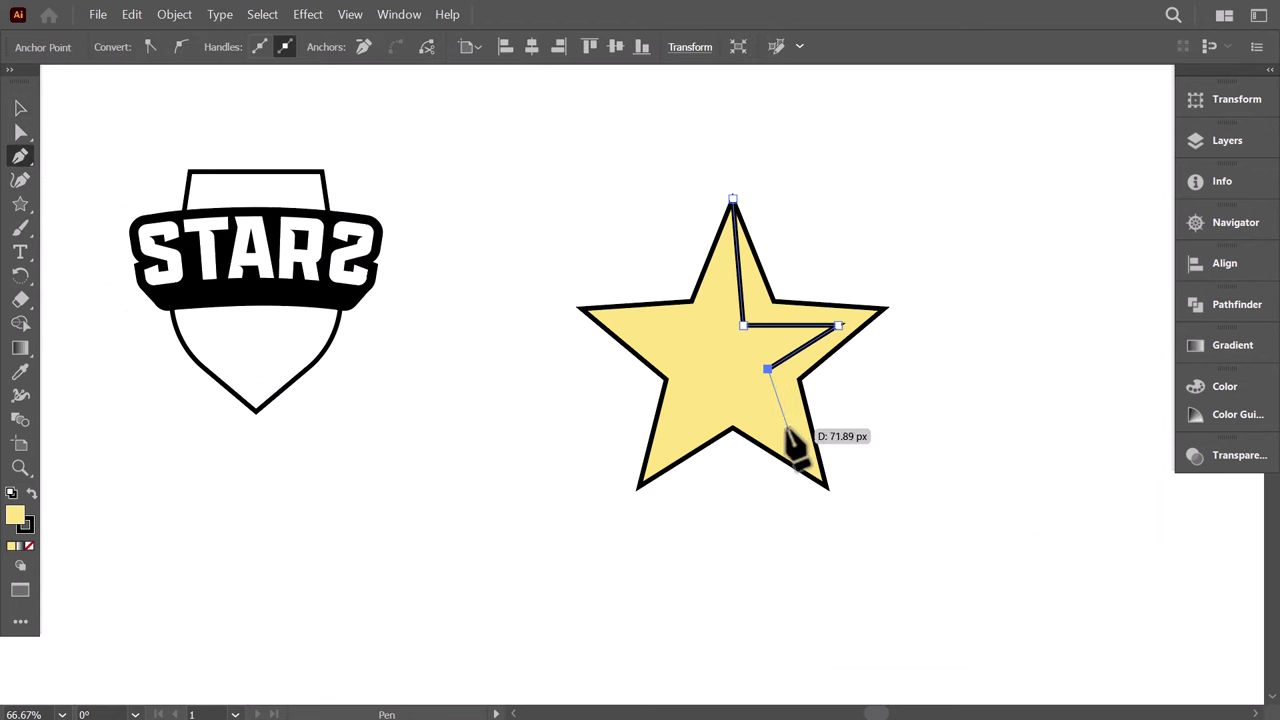
left_click(733, 402)
left_click(640, 487)
left_click(733, 430)
left_click(826, 487)
left_click(800, 380)
left_click(884, 308)
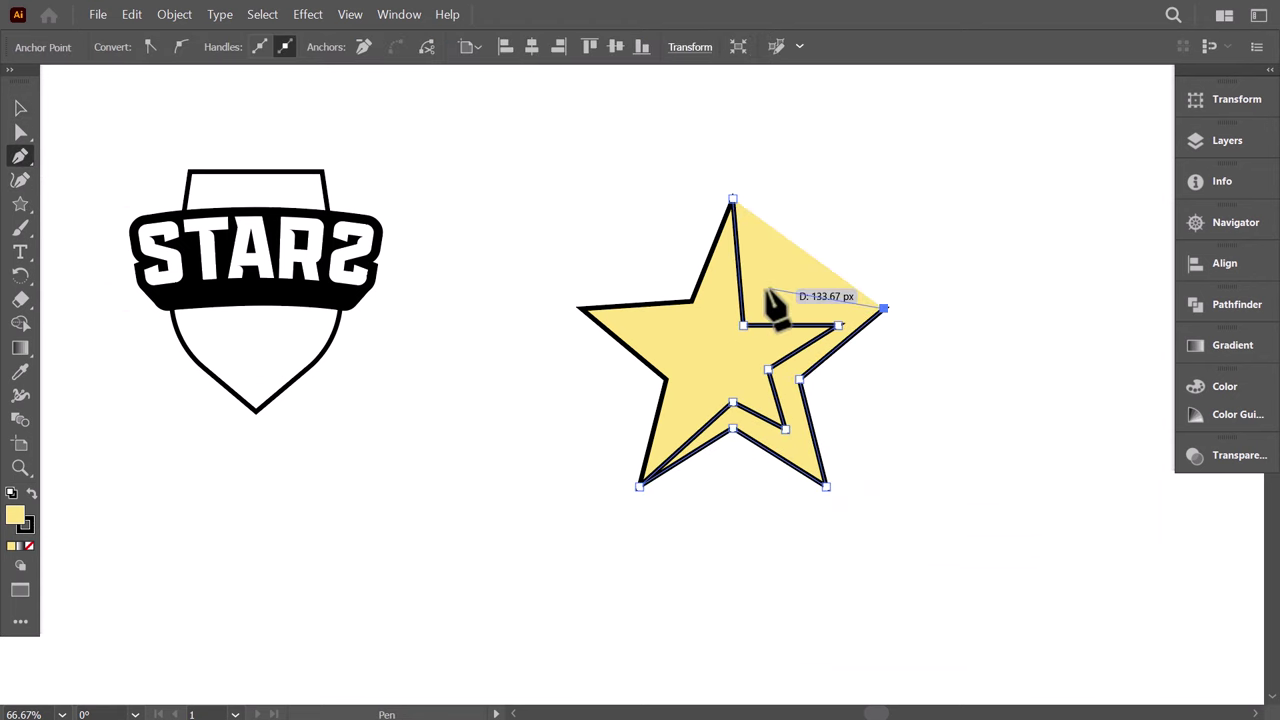
left_click(774, 301)
left_click(733, 199)
Step: Remove the shadow facet's outline by sampling the banner's black, and fill the facet with the star's yellow
left_click(18, 107)
left_click(20, 371)
left_click(169, 297)
left_click(20, 108)
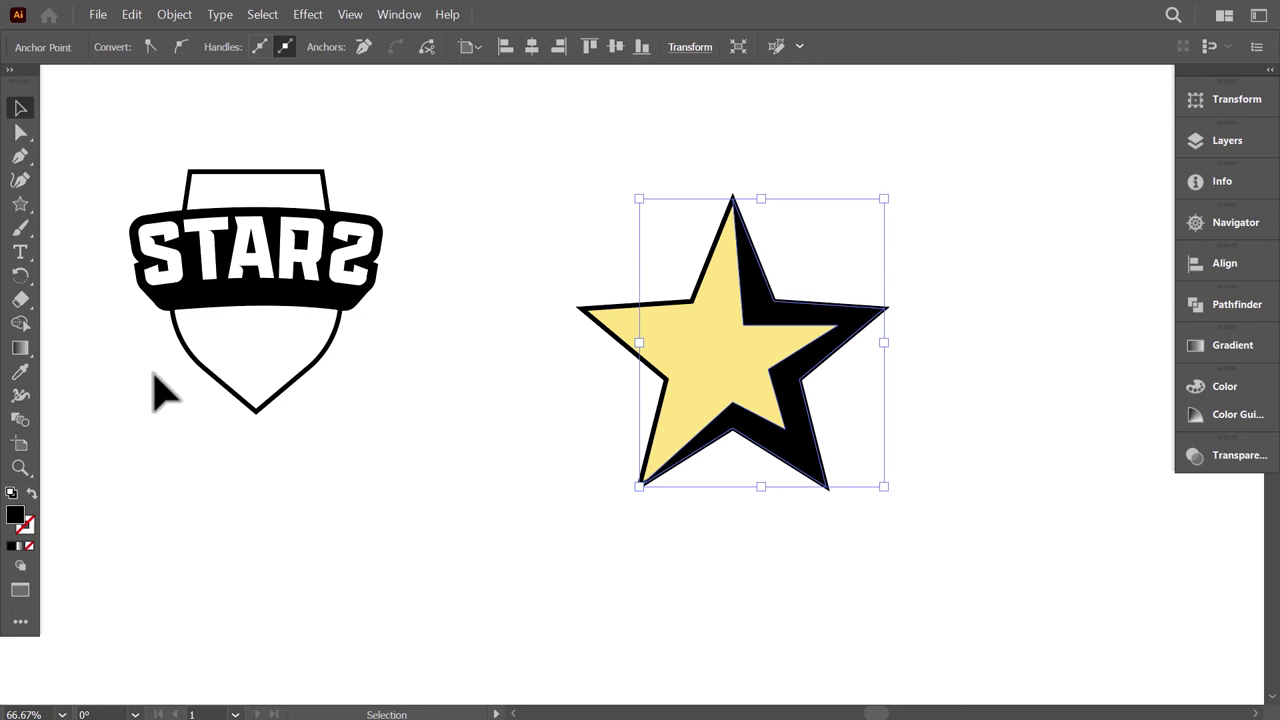
left_click(21, 373)
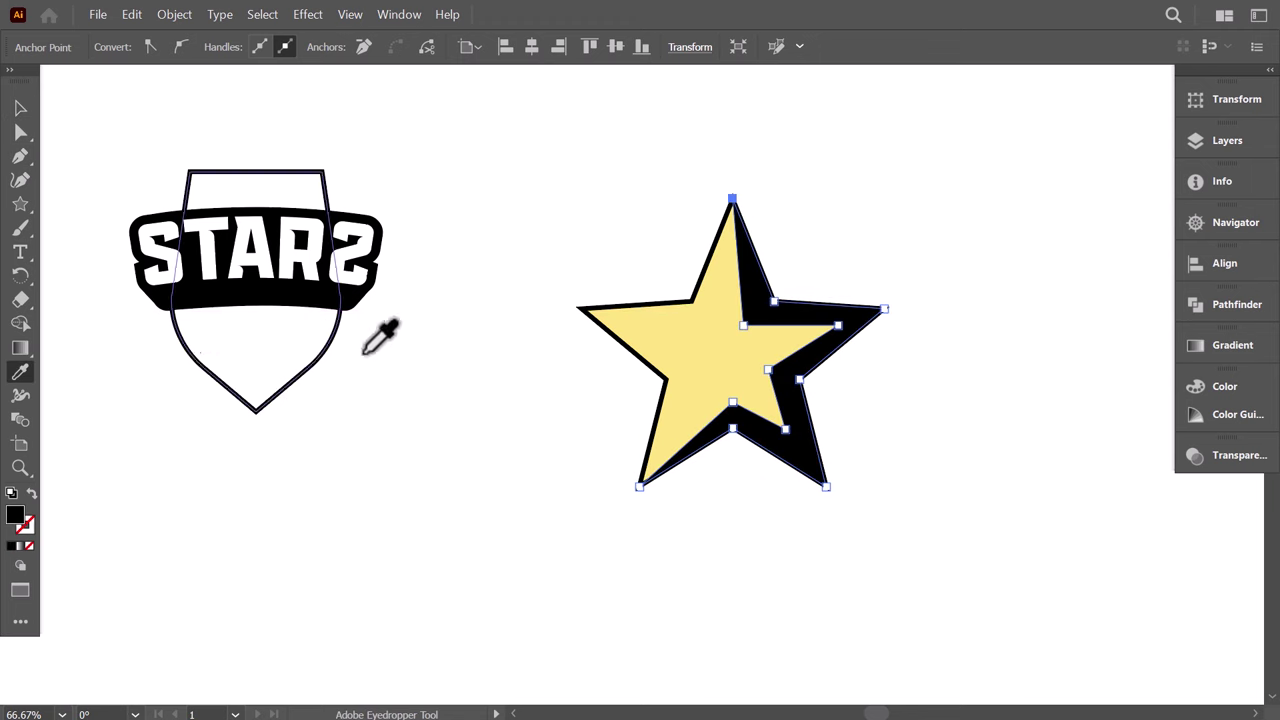
left_click(712, 342)
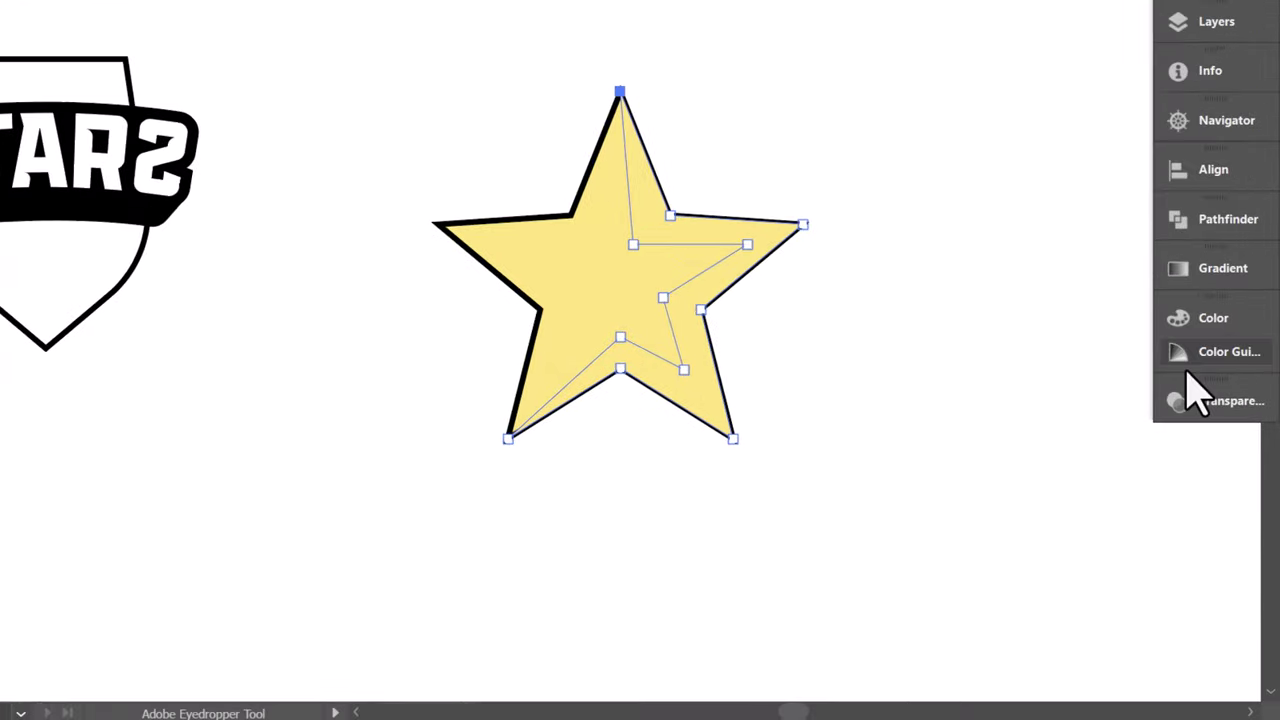
Step: Set the shadow facet's blend mode to Multiply and deselect it
left_click(1232, 455)
left_click(1015, 479)
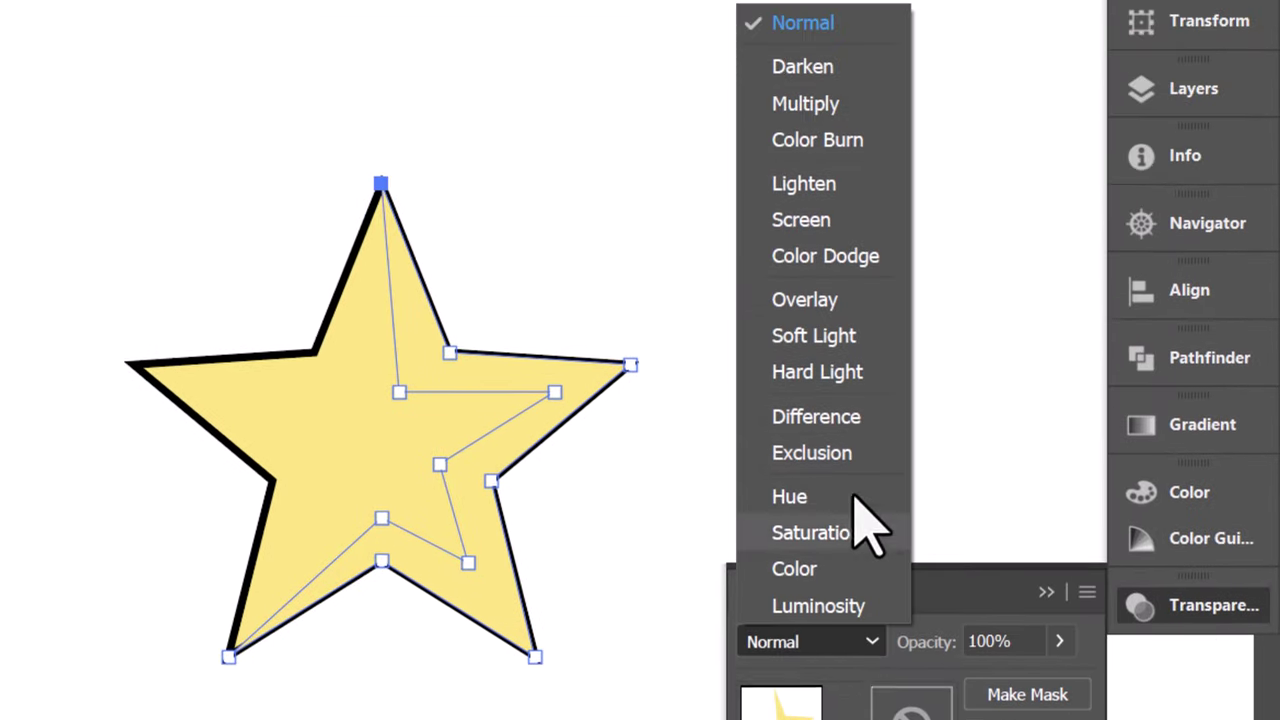
left_click(820, 177)
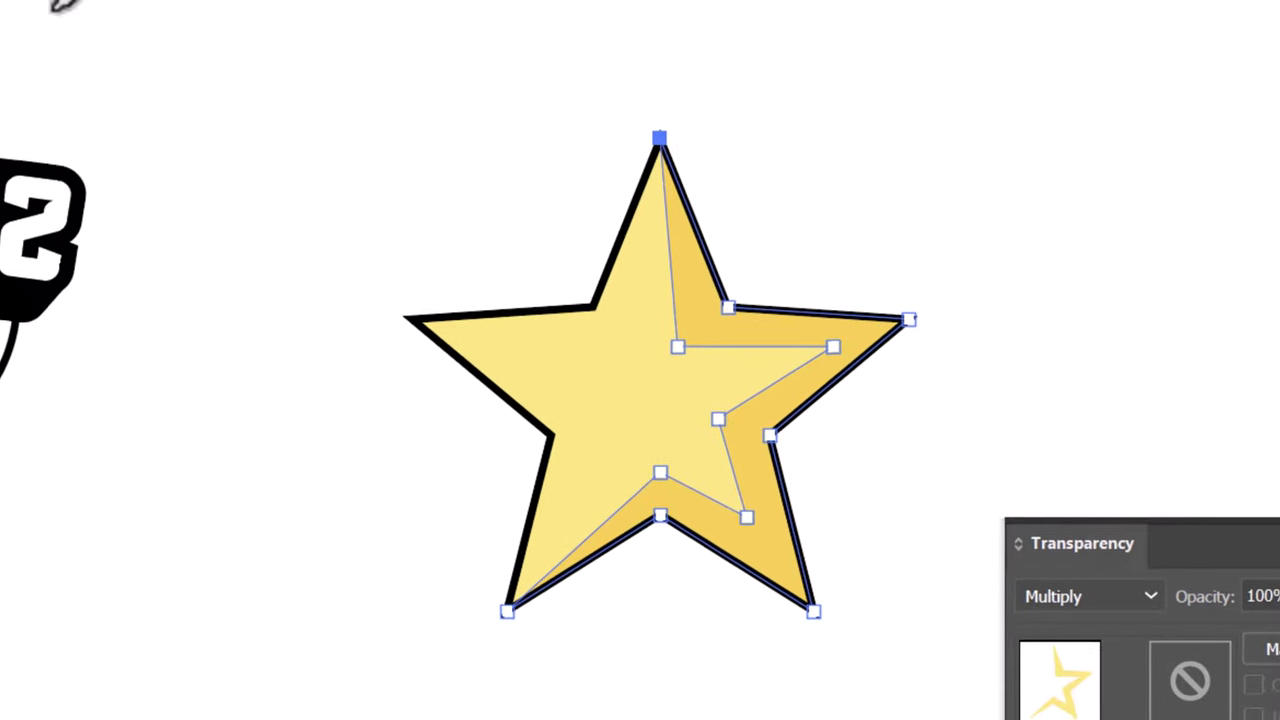
key("v")
left_click(205, 258)
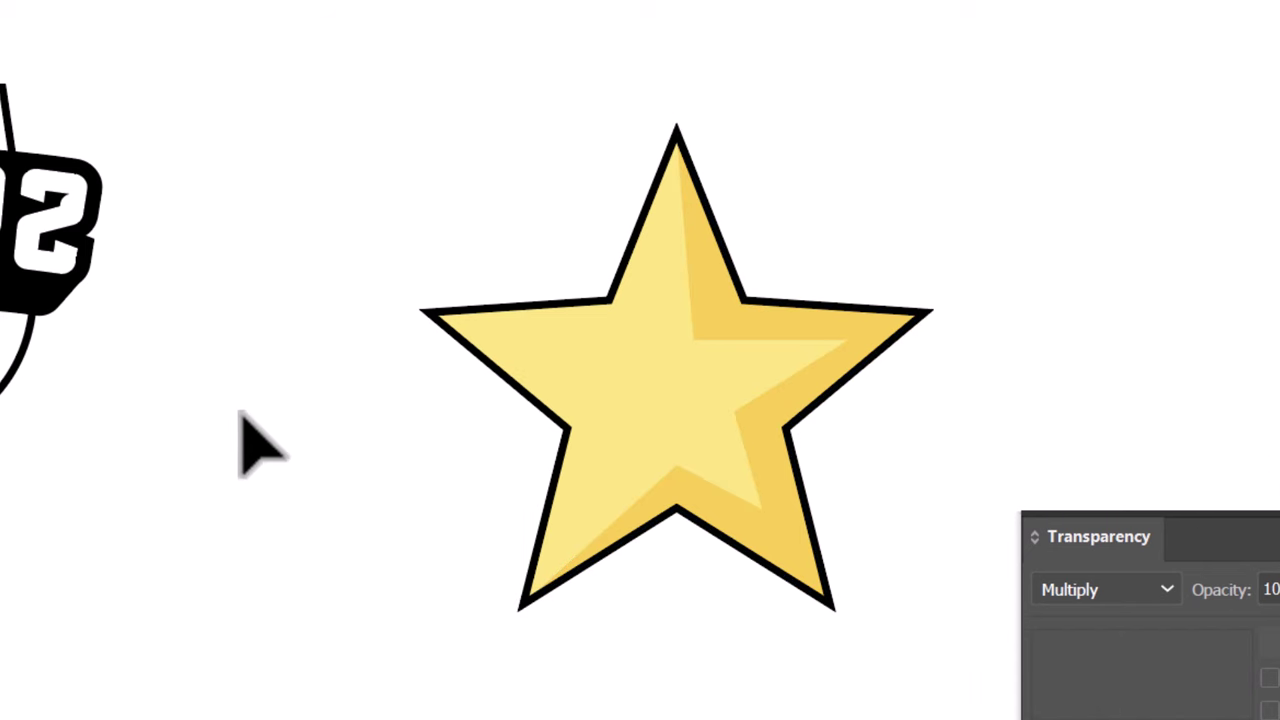
Step: Draw a closed highlight facet with the Pen tool along the star's left-hand edges, from the top tip to the lower-left tip
key("p")
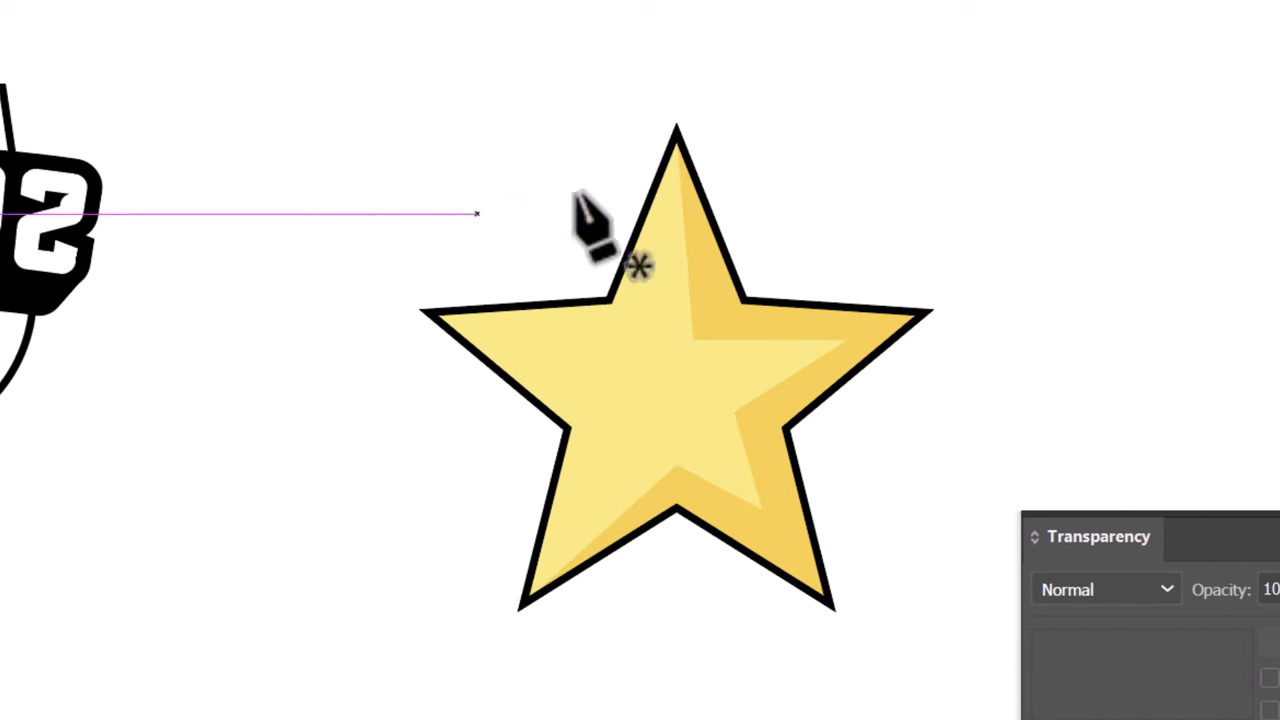
left_click(677, 131)
left_click(632, 319)
left_click(478, 328)
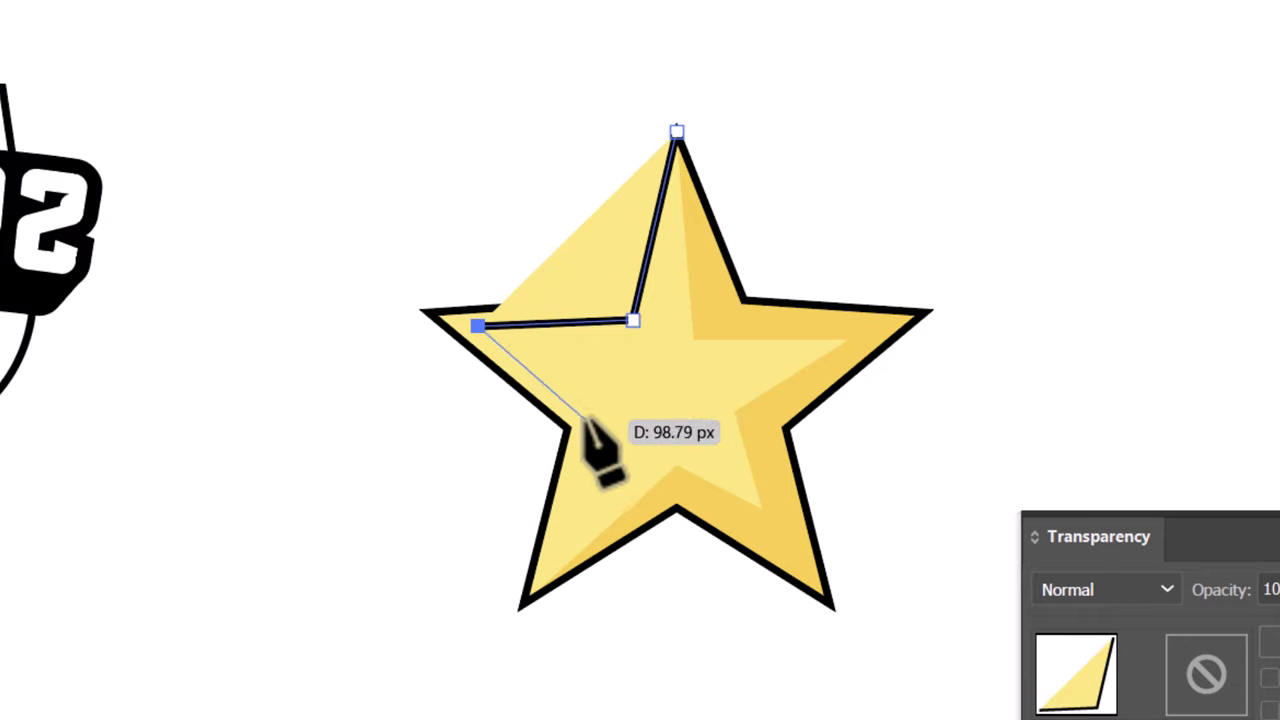
left_click(594, 418)
left_click(524, 604)
left_click(566, 428)
left_click(426, 311)
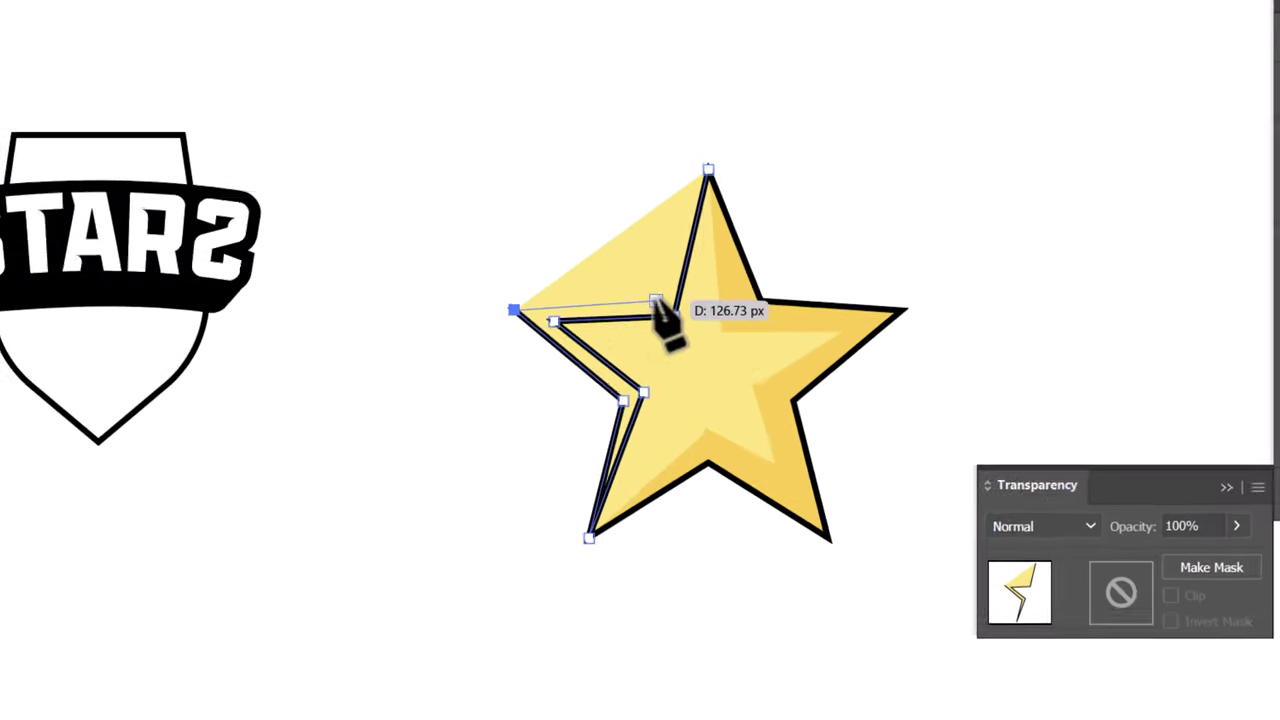
left_click(609, 296)
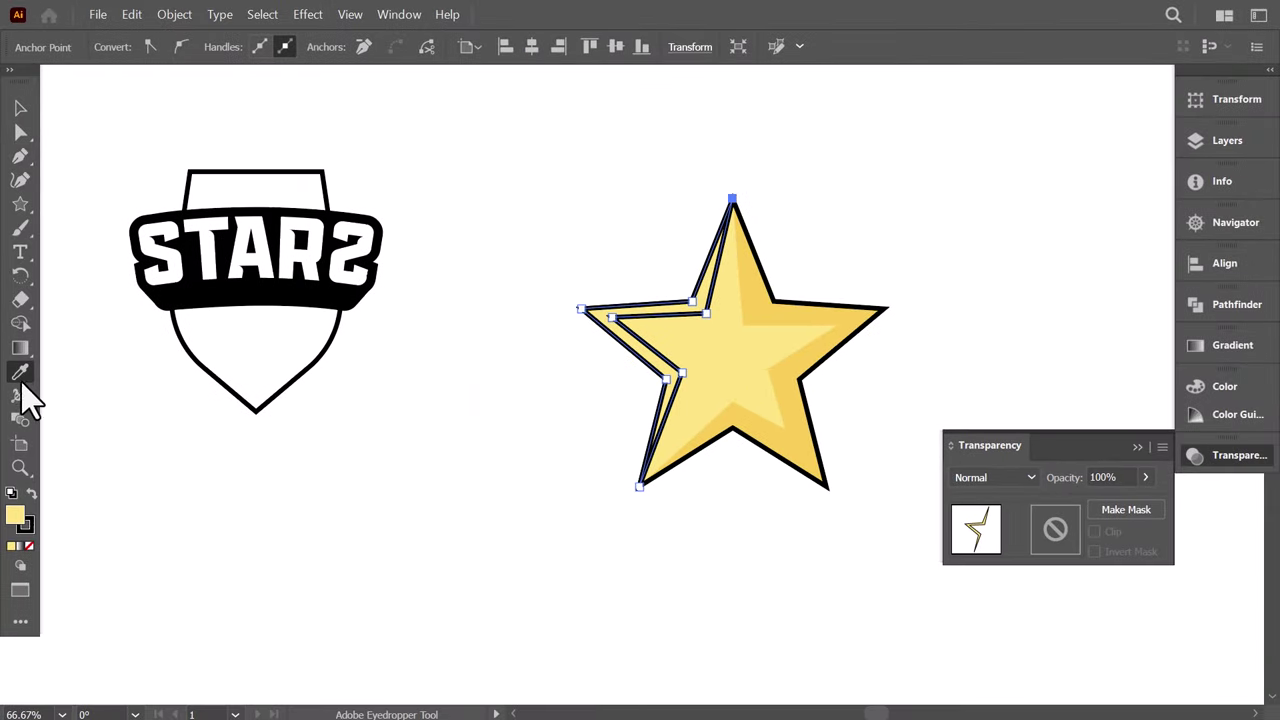
Step: Fill the highlight facet with white without an outline and set its blend mode to Overlay
left_click(192, 468)
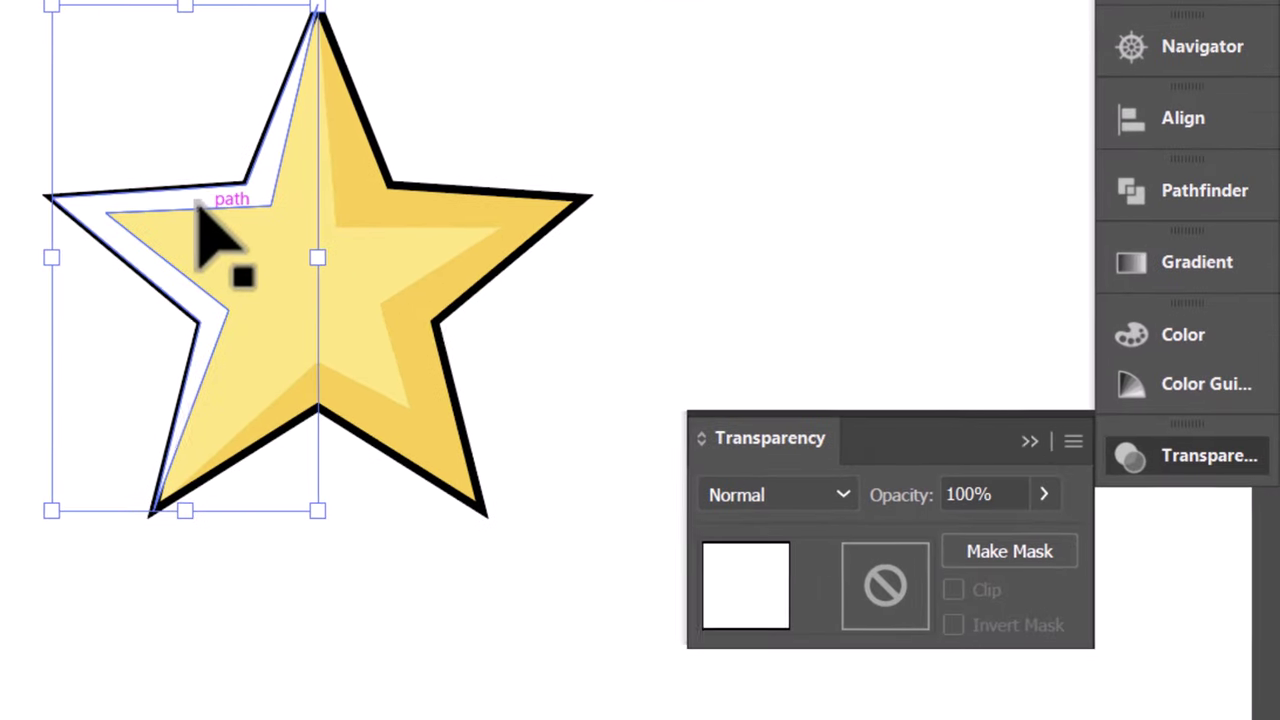
left_click(752, 494)
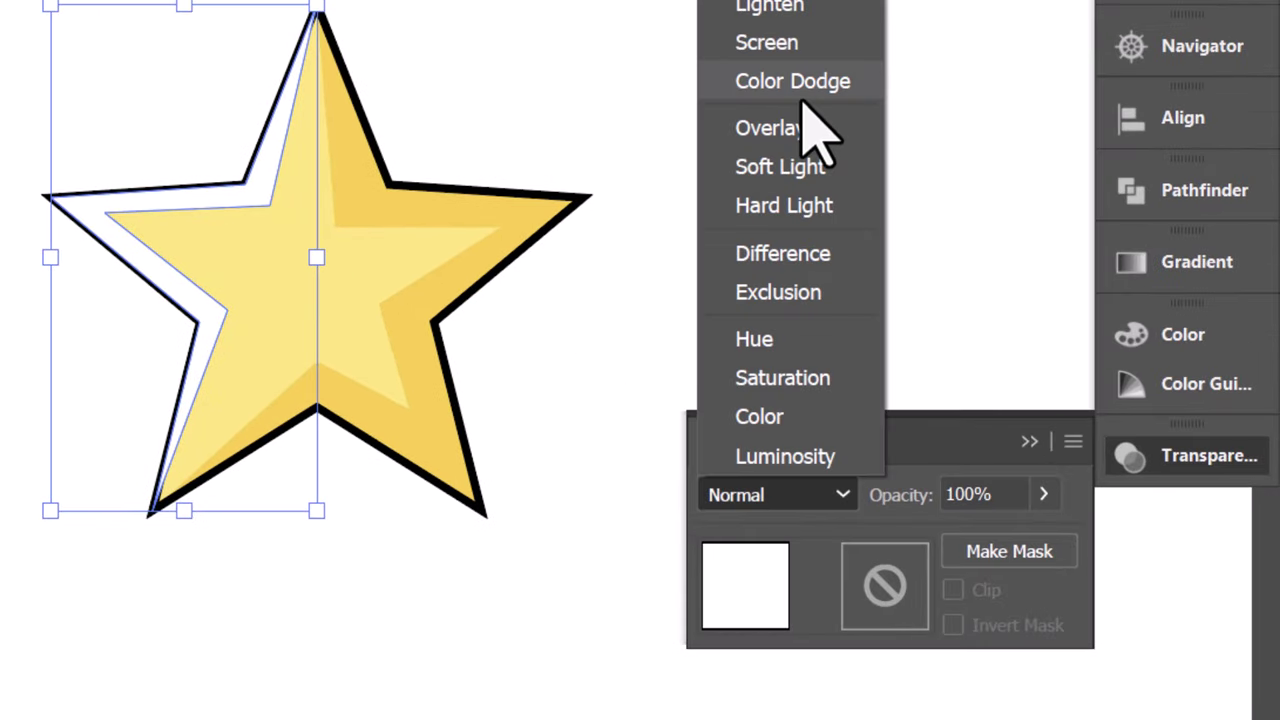
left_click(790, 130)
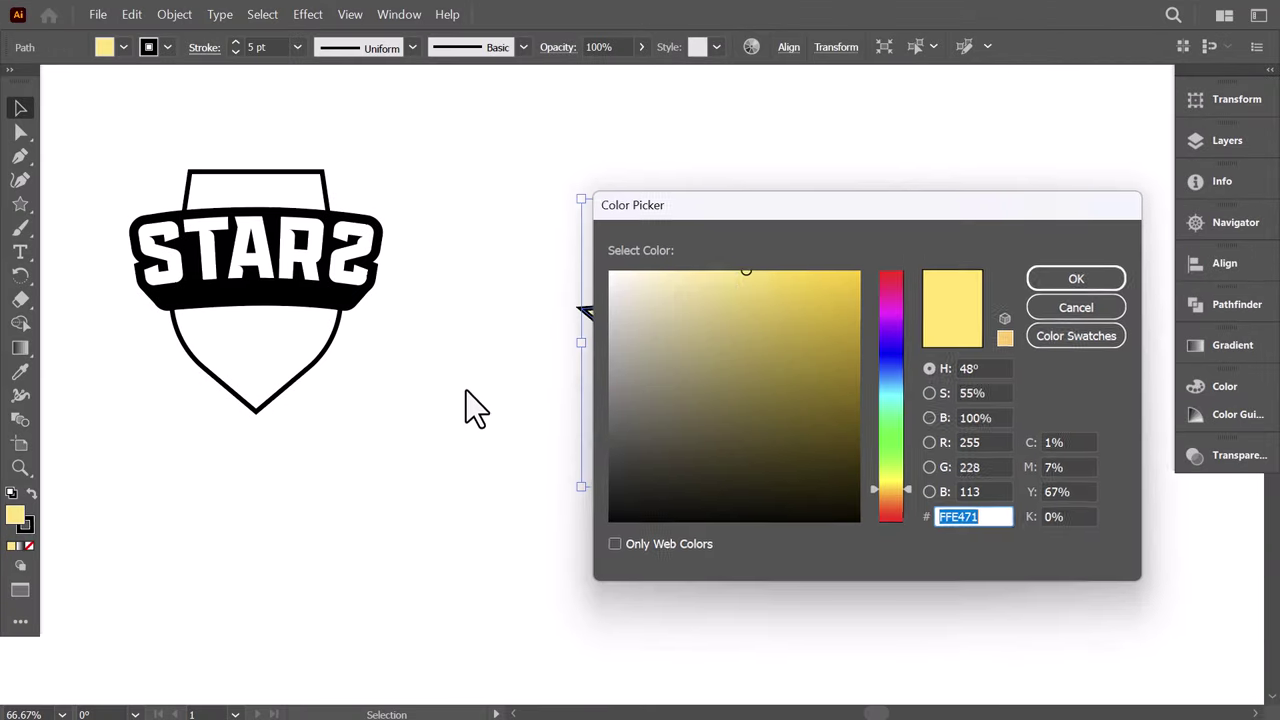
Step: Change the base star's fill to the deeper yellow F2D455
left_click_drag(745, 271, 772, 283)
left_click(1052, 280)
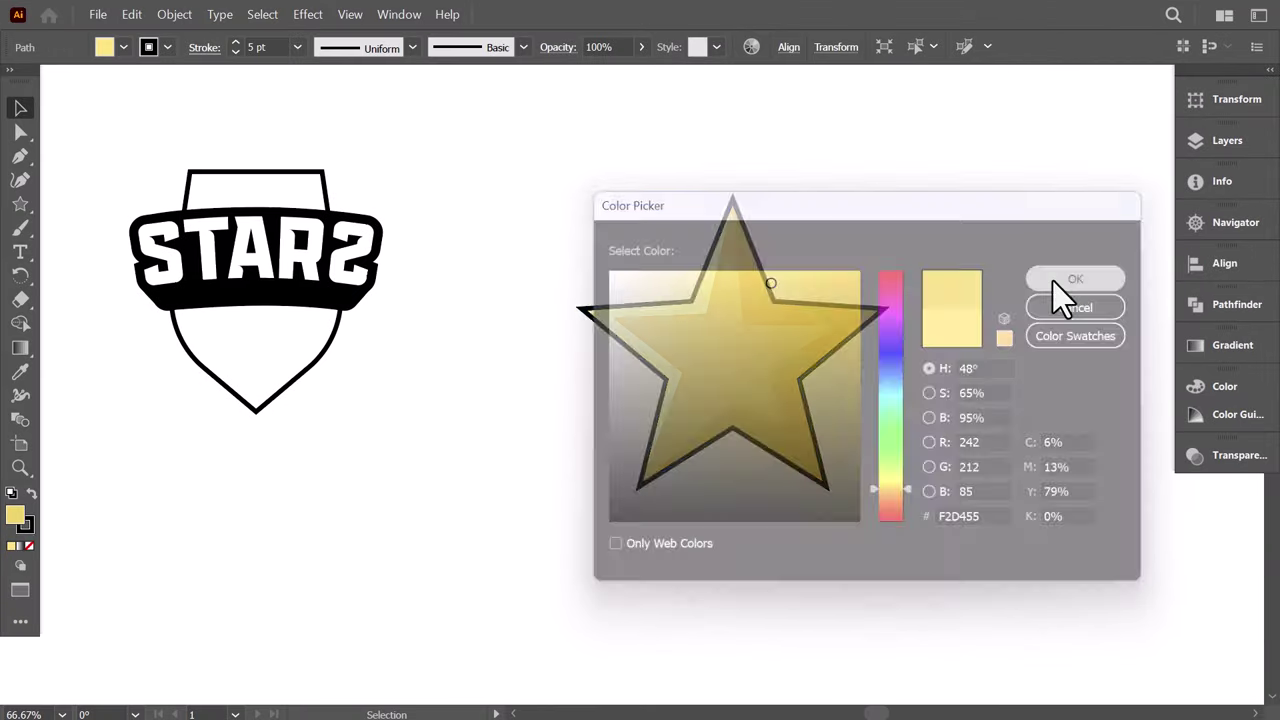
left_click(886, 380)
Step: Sample the base star's new yellow onto the right-hand shadow facet
left_click(770, 325)
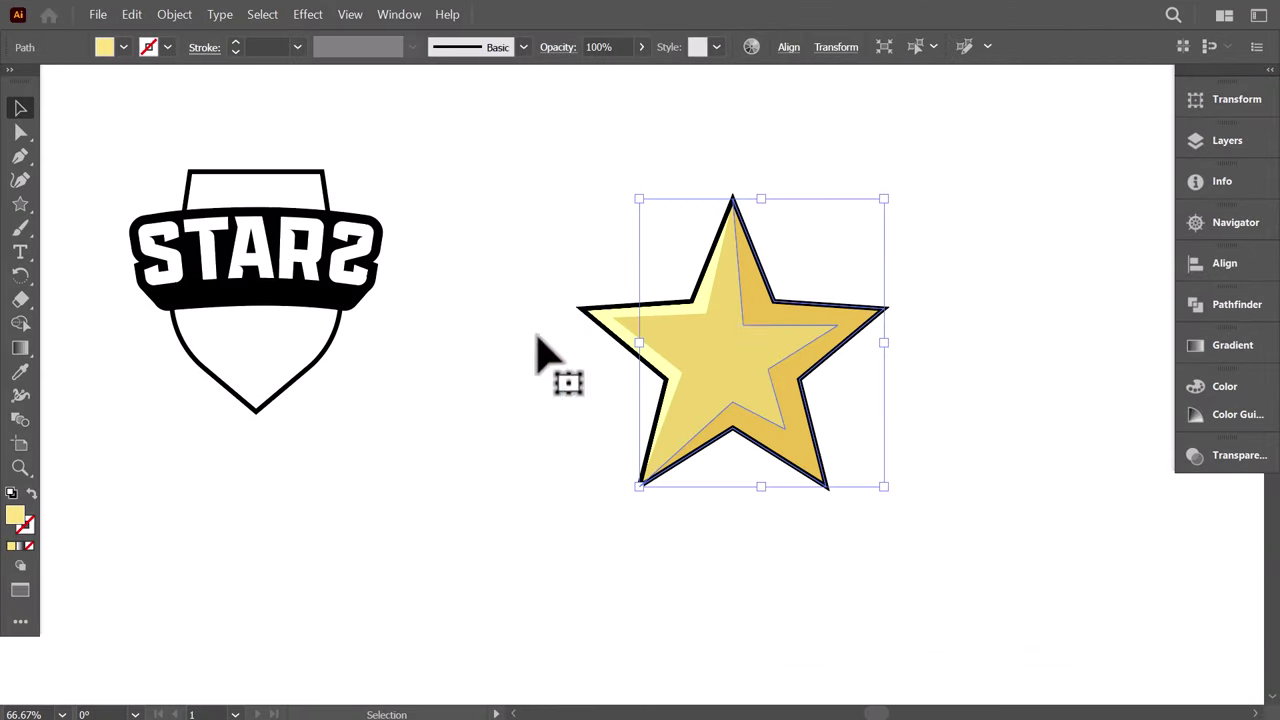
left_click(20, 372)
left_click(693, 348)
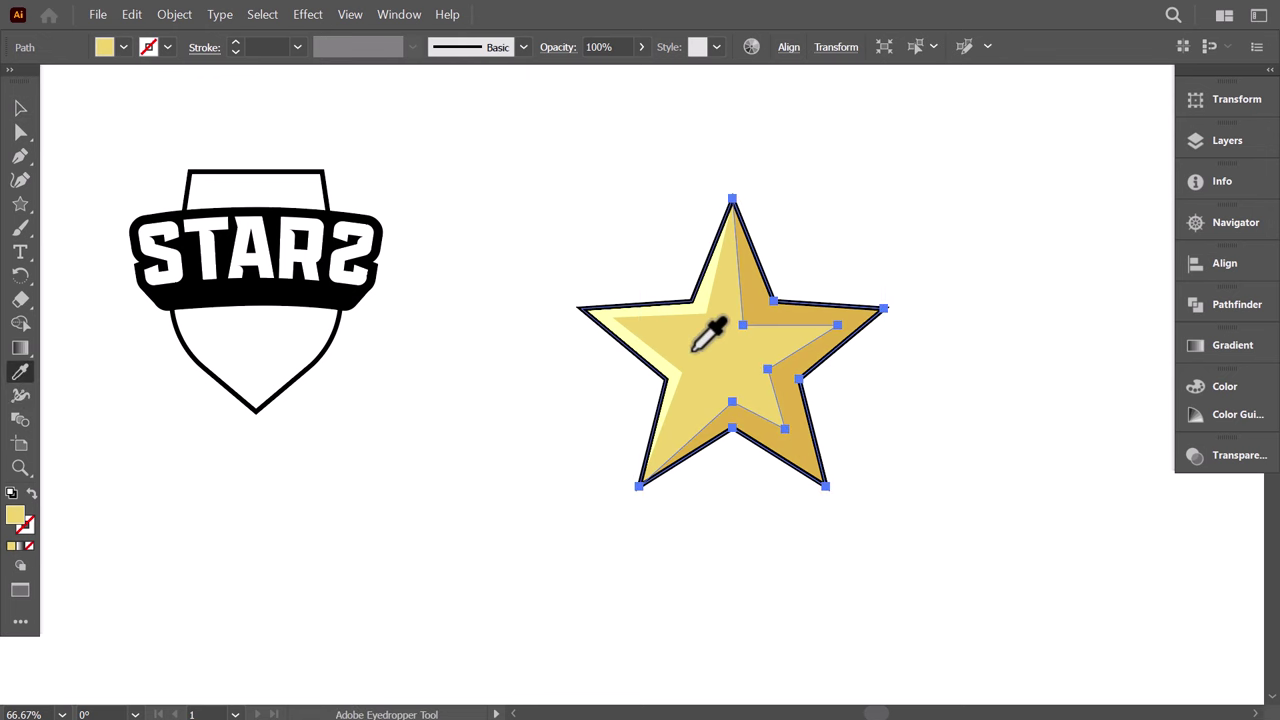
left_click(122, 187)
Step: Draw an open five-point zigzag line inside the star, parallel to the left highlight facet's inner edge
left_click(18, 157)
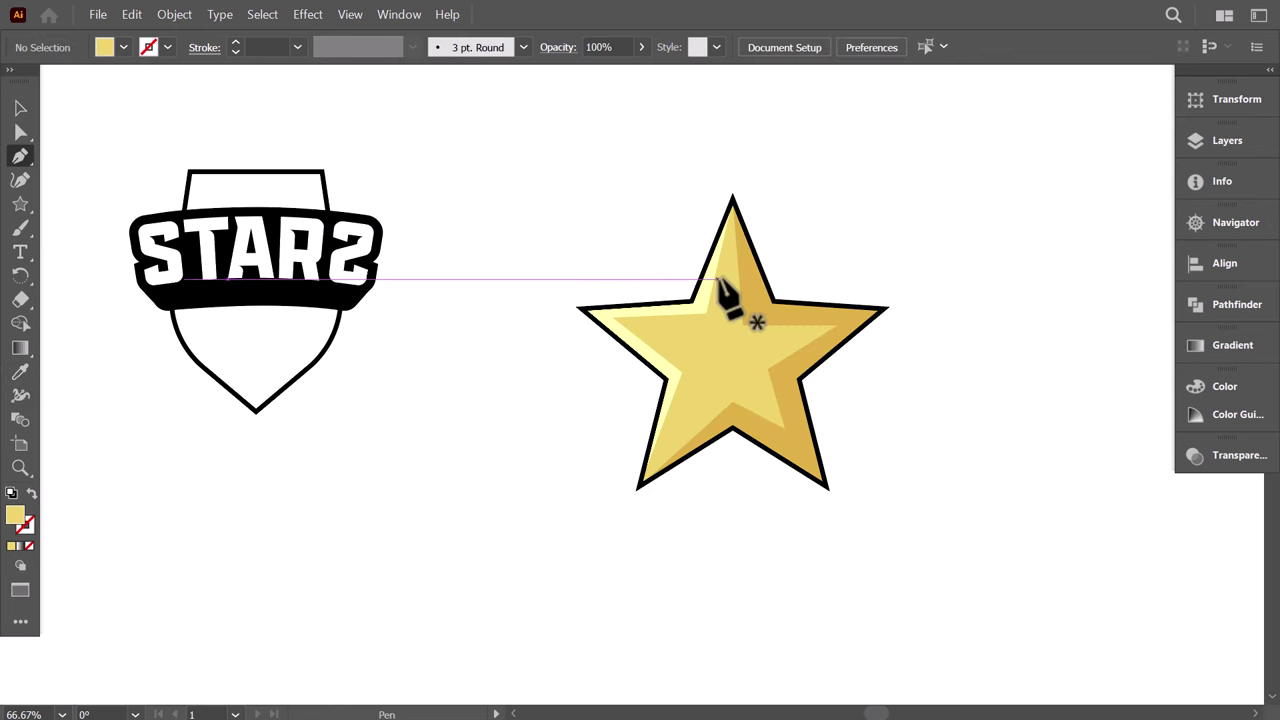
left_click(727, 266)
left_click(717, 323)
left_click(550, 323)
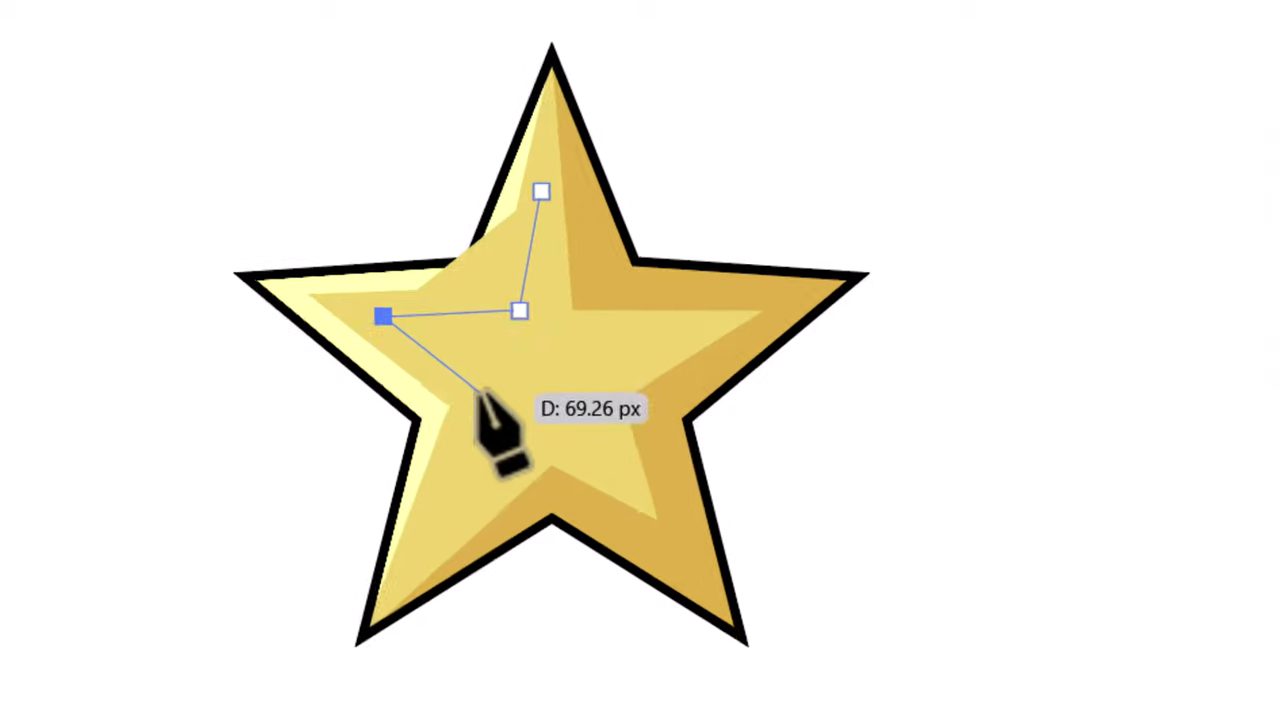
left_click(615, 374)
left_click(568, 482)
Step: Give the zigzag line inside the star a 6 pt white stroke with no fill
left_click(28, 372)
left_click(198, 500)
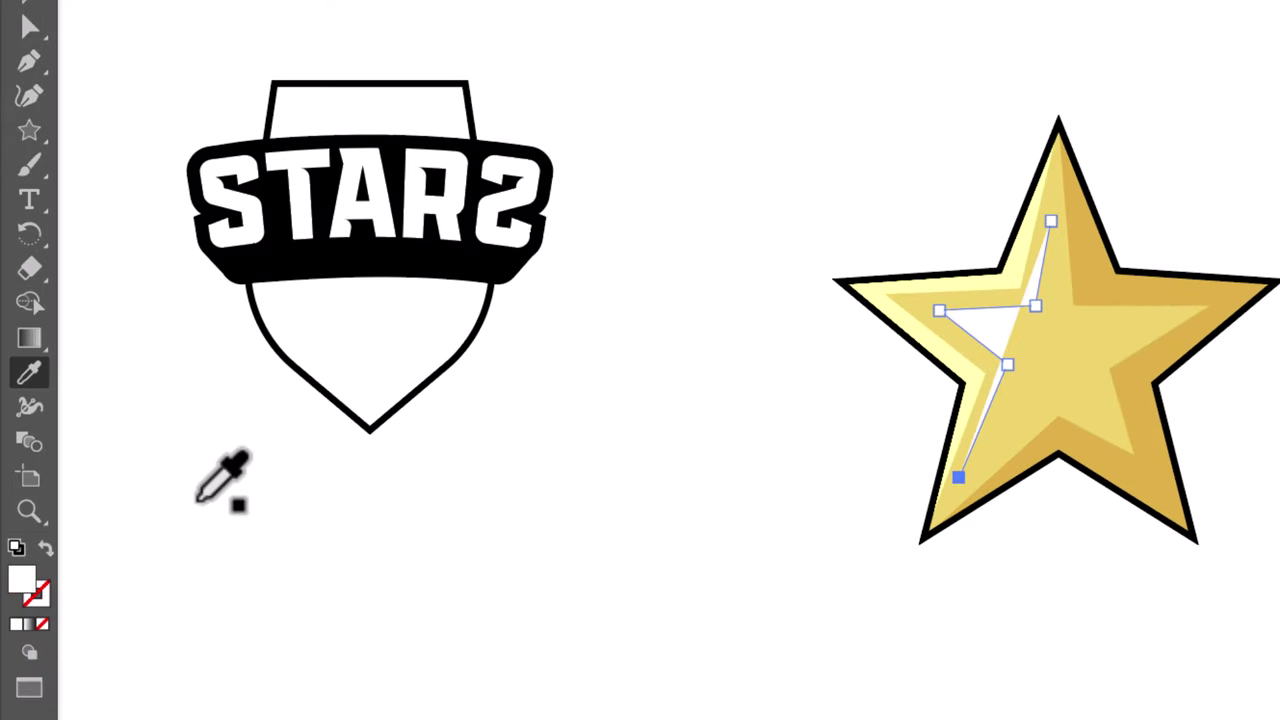
left_click(46, 550)
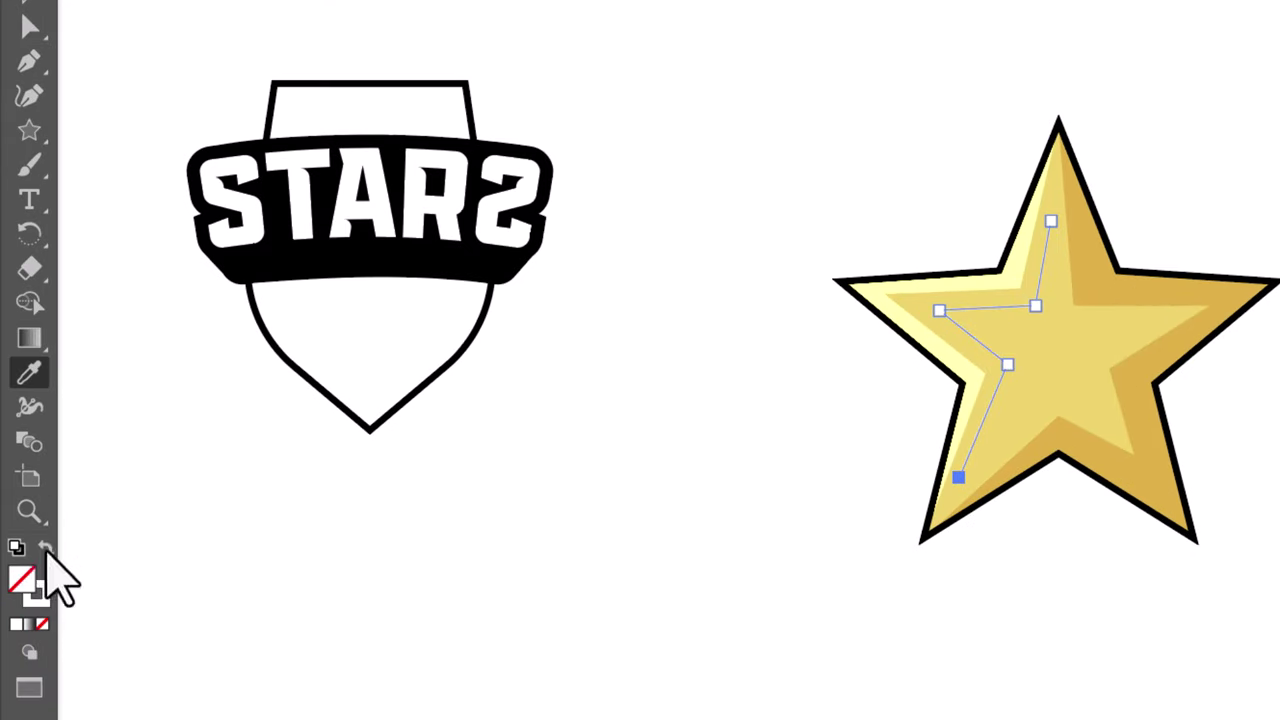
left_click(27, 27)
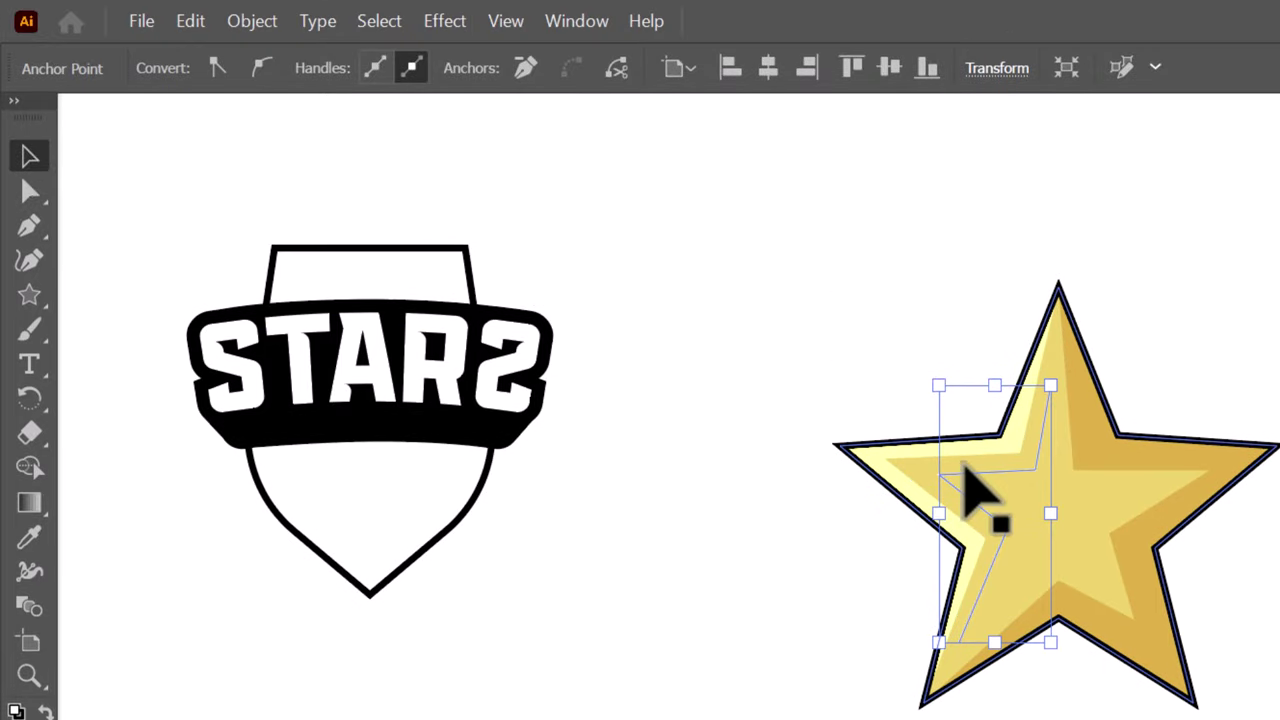
left_click(968, 490)
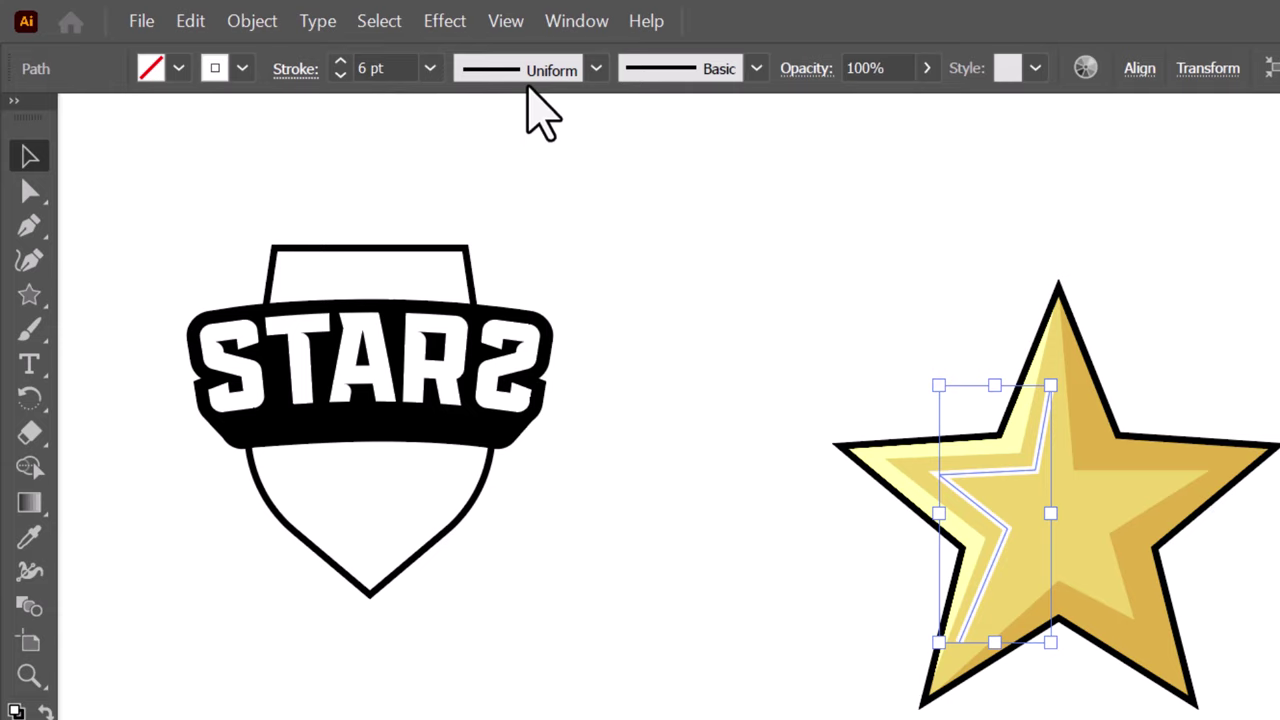
Step: Apply the elliptical width profile to the white line so that both of its ends taper
left_click(512, 72)
left_click(500, 156)
left_click(624, 222)
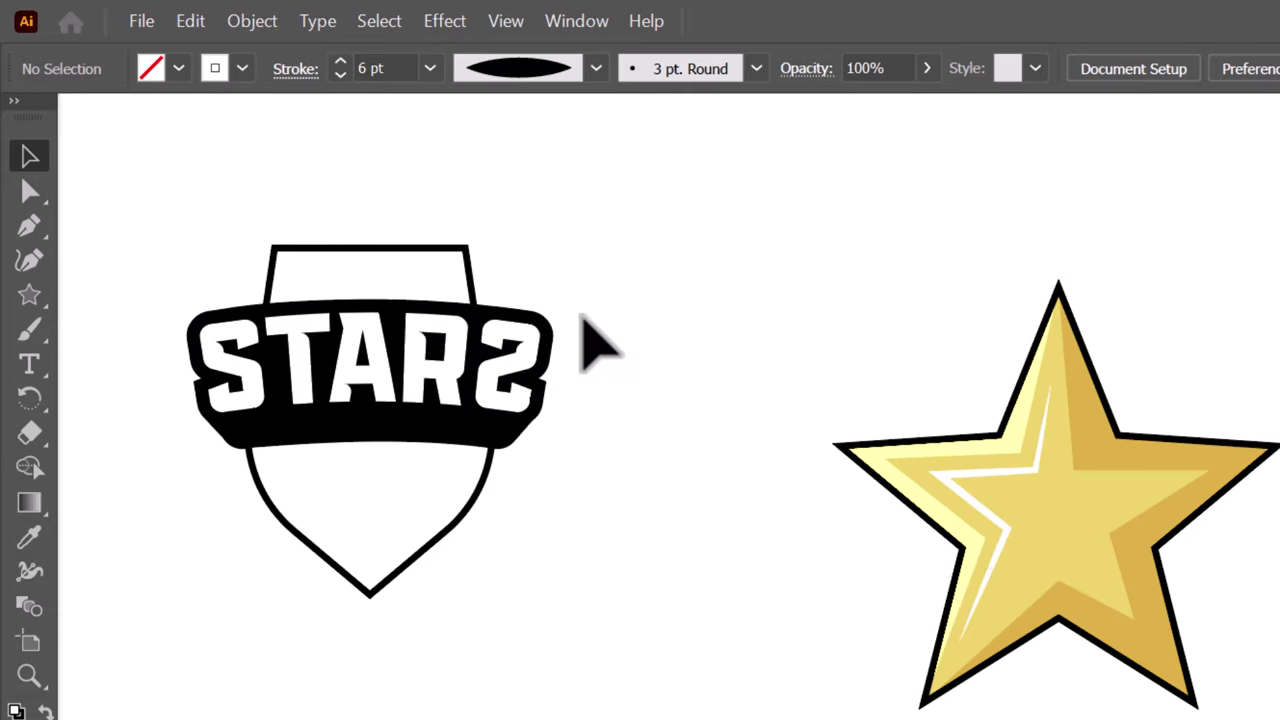
Step: Move the complete star onto the top of the shield, centred above the lettering, and scale it down
left_click_drag(660, 480, 1236, 308)
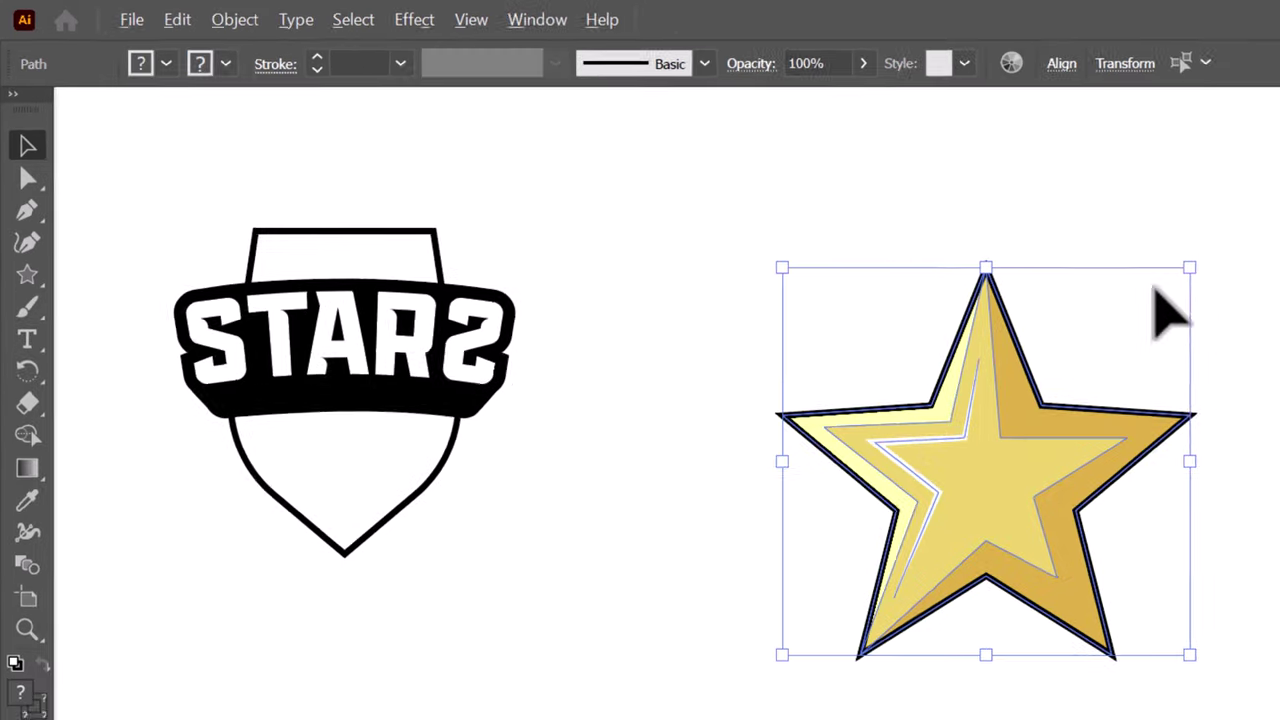
left_click_drag(969, 560, 339, 260)
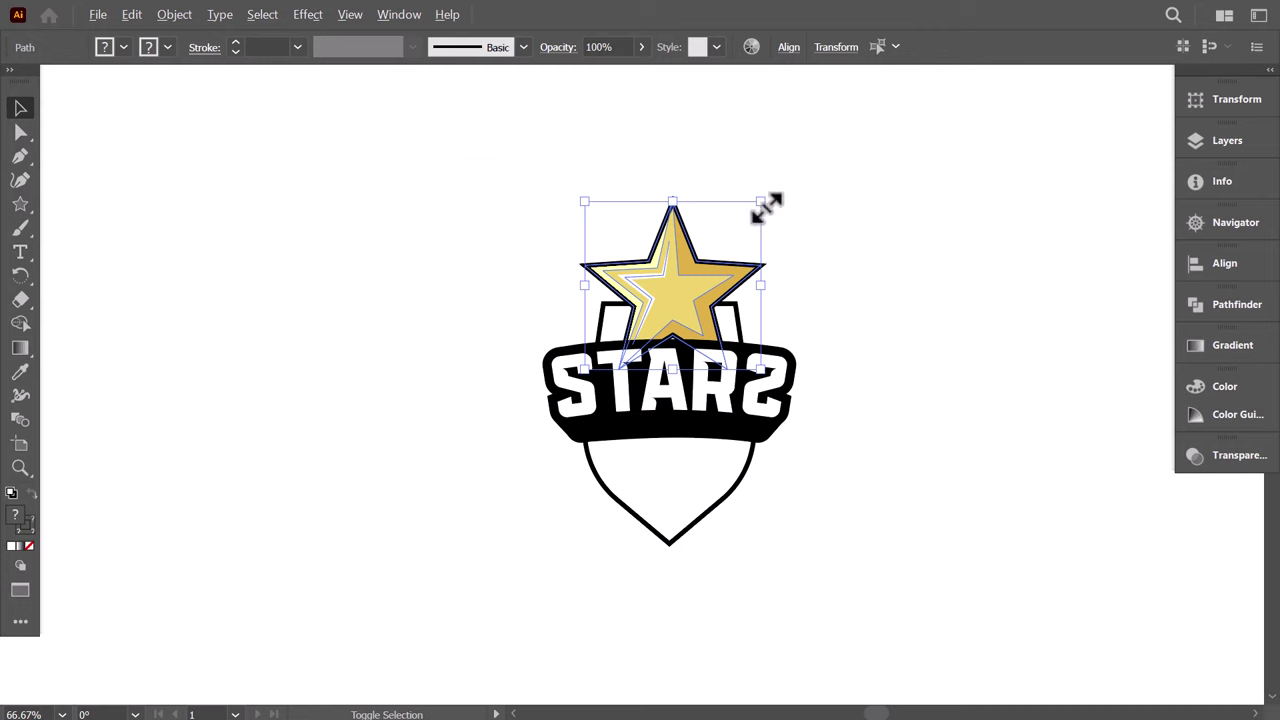
left_click_drag(766, 206, 657, 294)
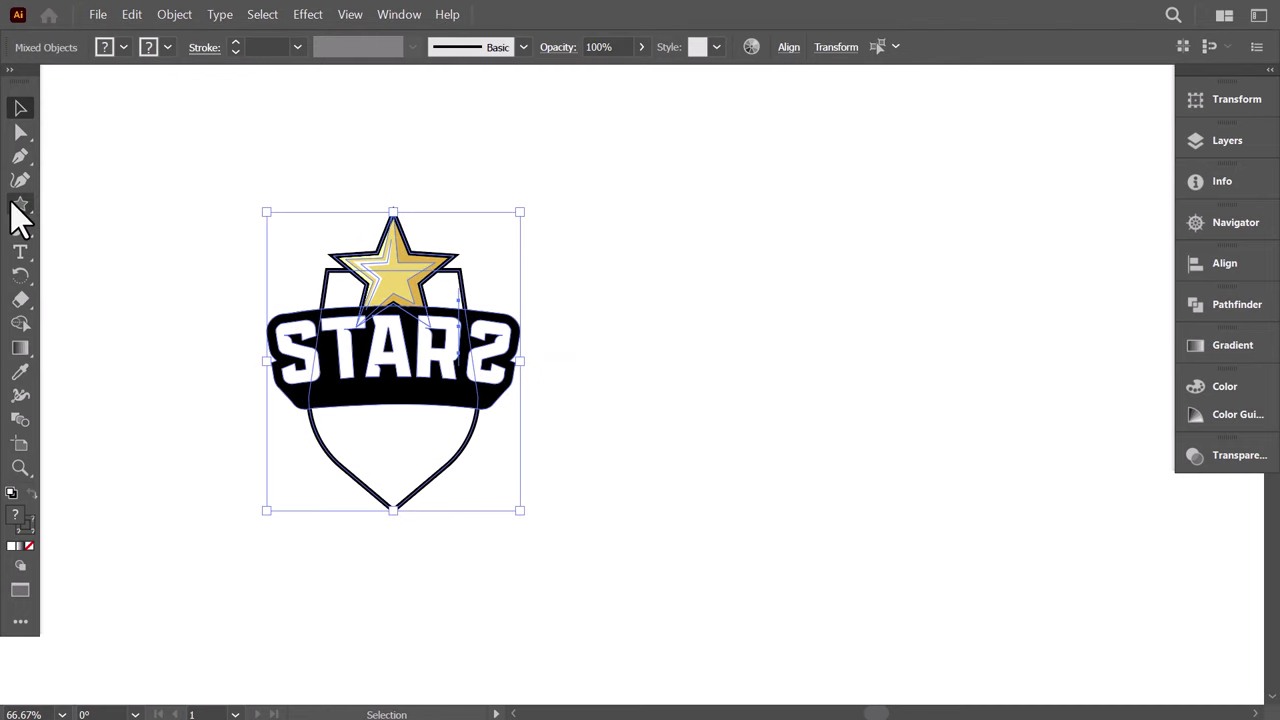
Step: Draw a wide, flat rectangle on the empty canvas beside the logo, adjust its size, and place a copy directly below it
left_click_drag(20, 218, 83, 208)
key("ctrl+shift+a")
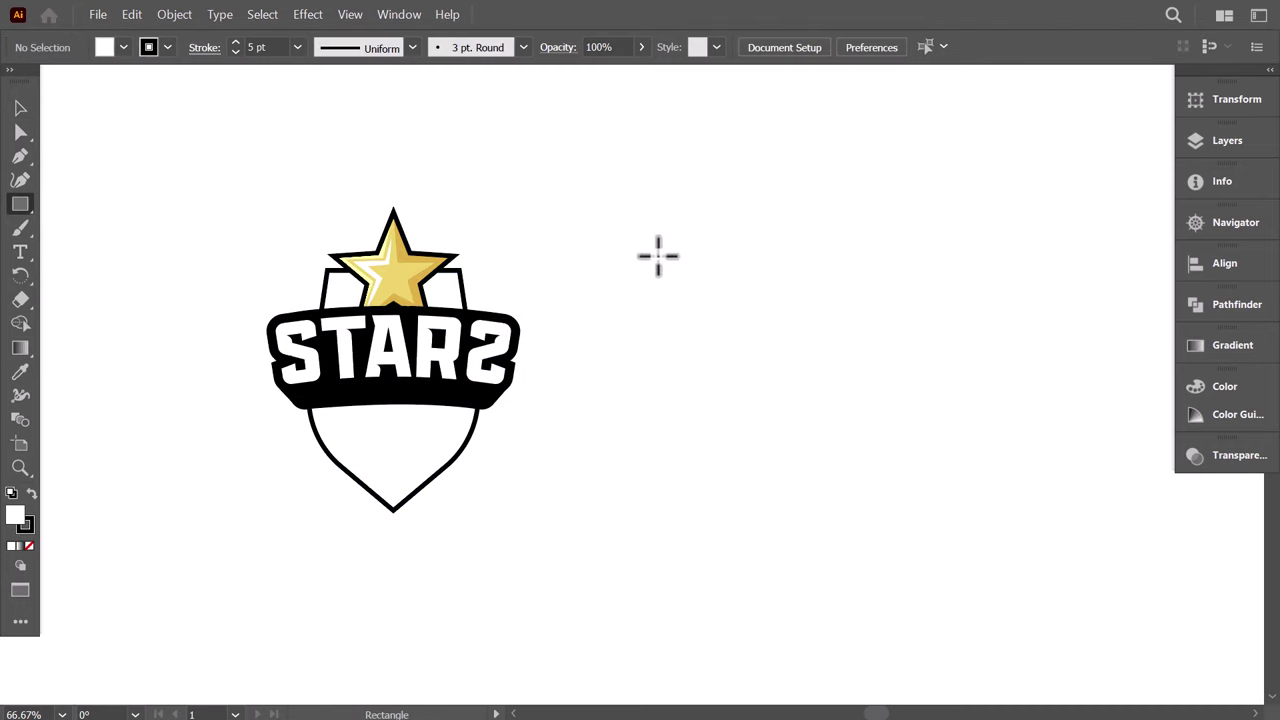
left_click_drag(658, 256, 966, 336)
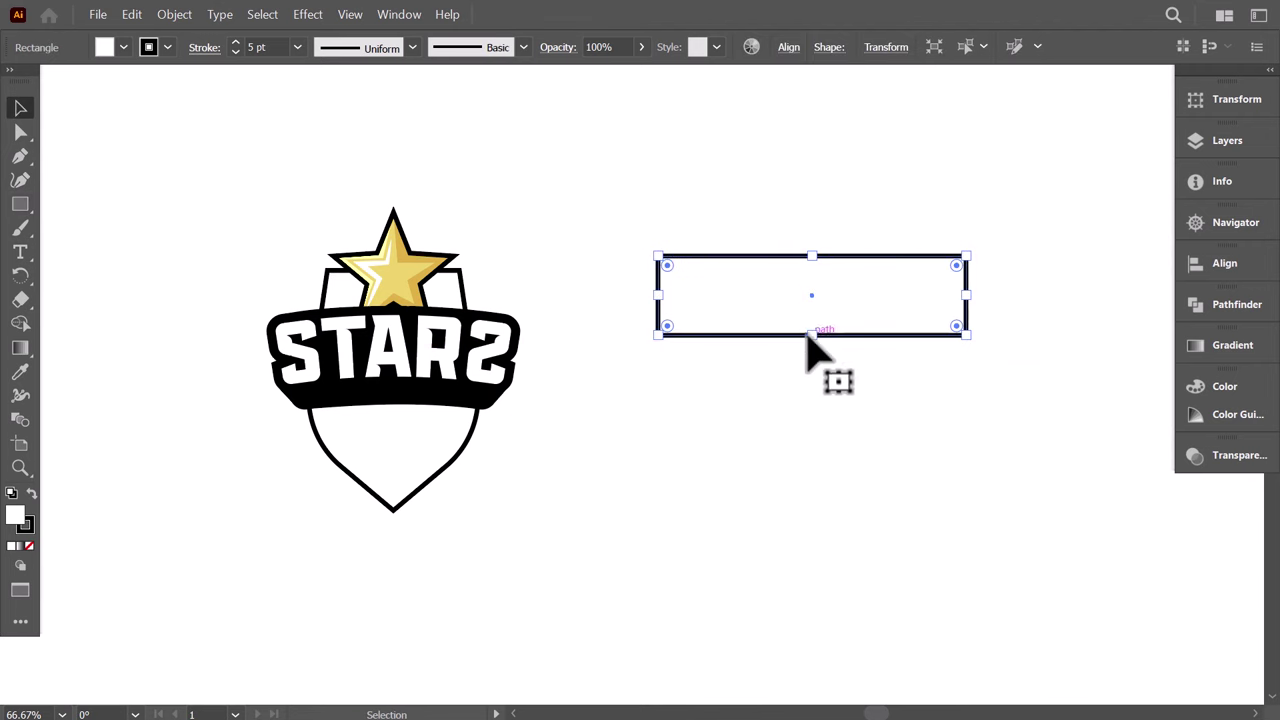
left_click_drag(810, 337, 817, 328)
left_click_drag(895, 338, 895, 404)
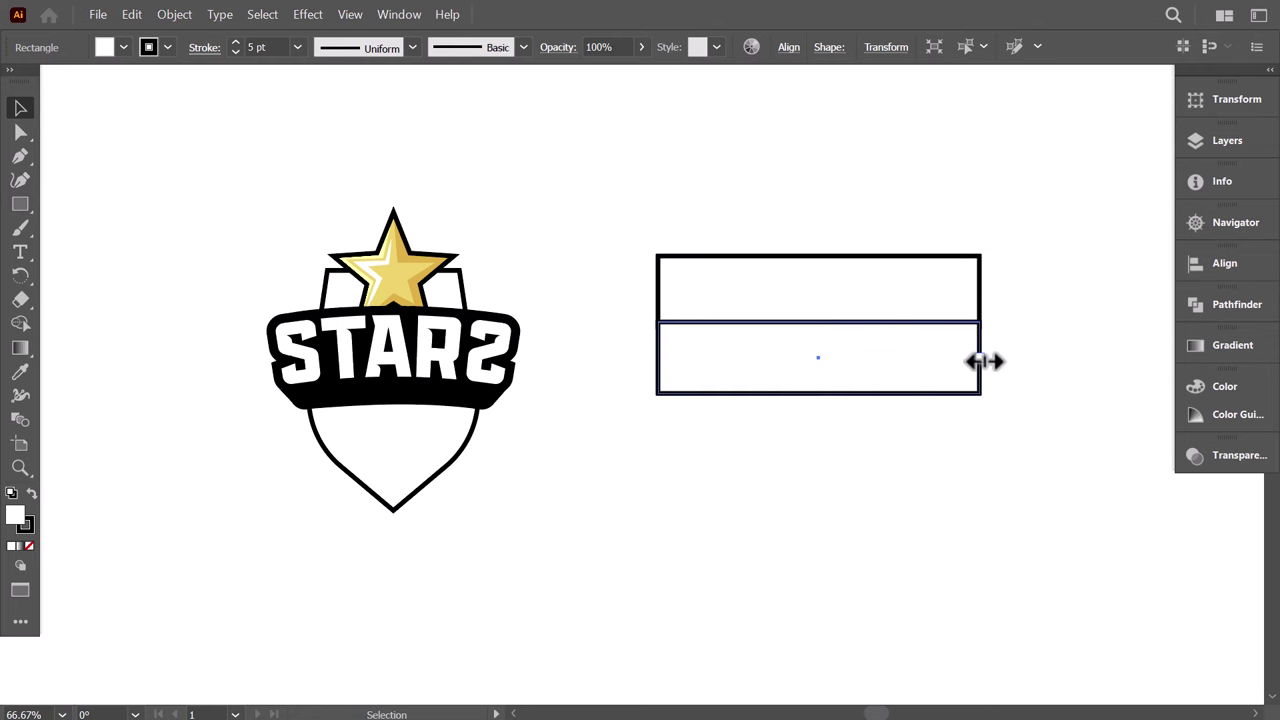
Step: Shorten the second rectangle, copy it directly below, shorten the copy further into a left-aligned stepped stack, and select all three bars
left_click_drag(985, 362, 828, 464)
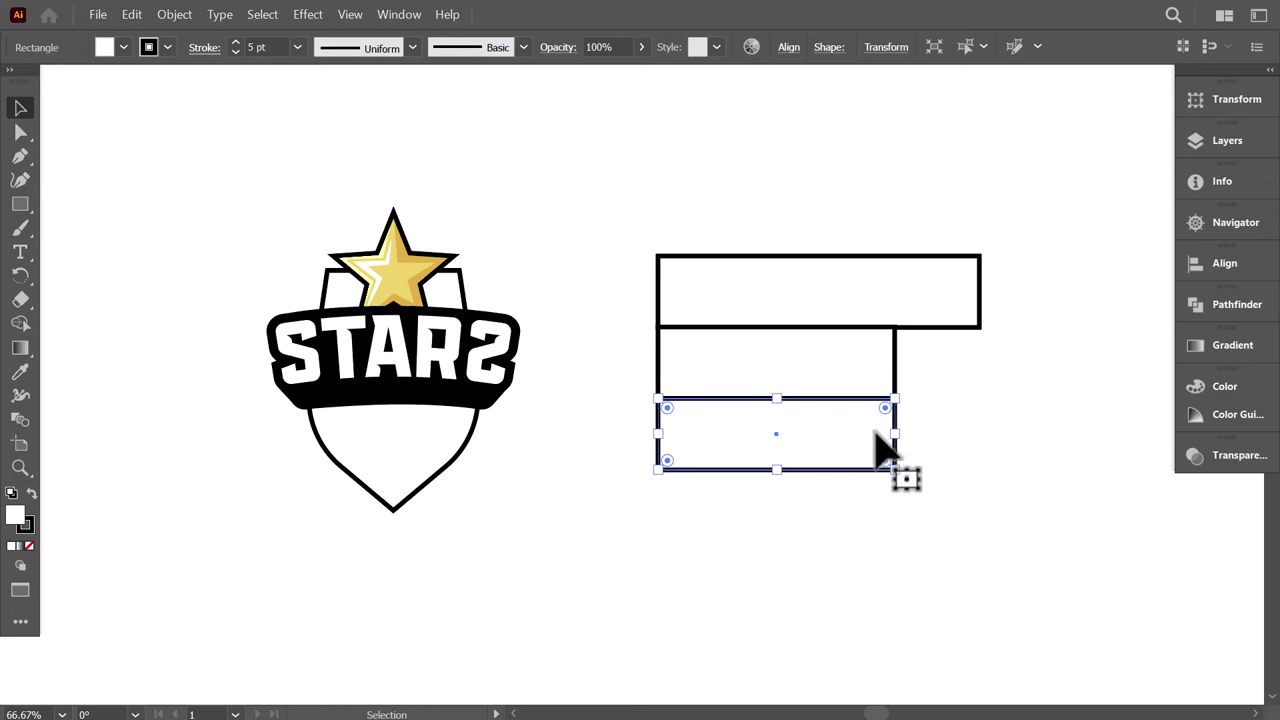
left_click_drag(895, 437, 720, 496)
left_click(823, 451)
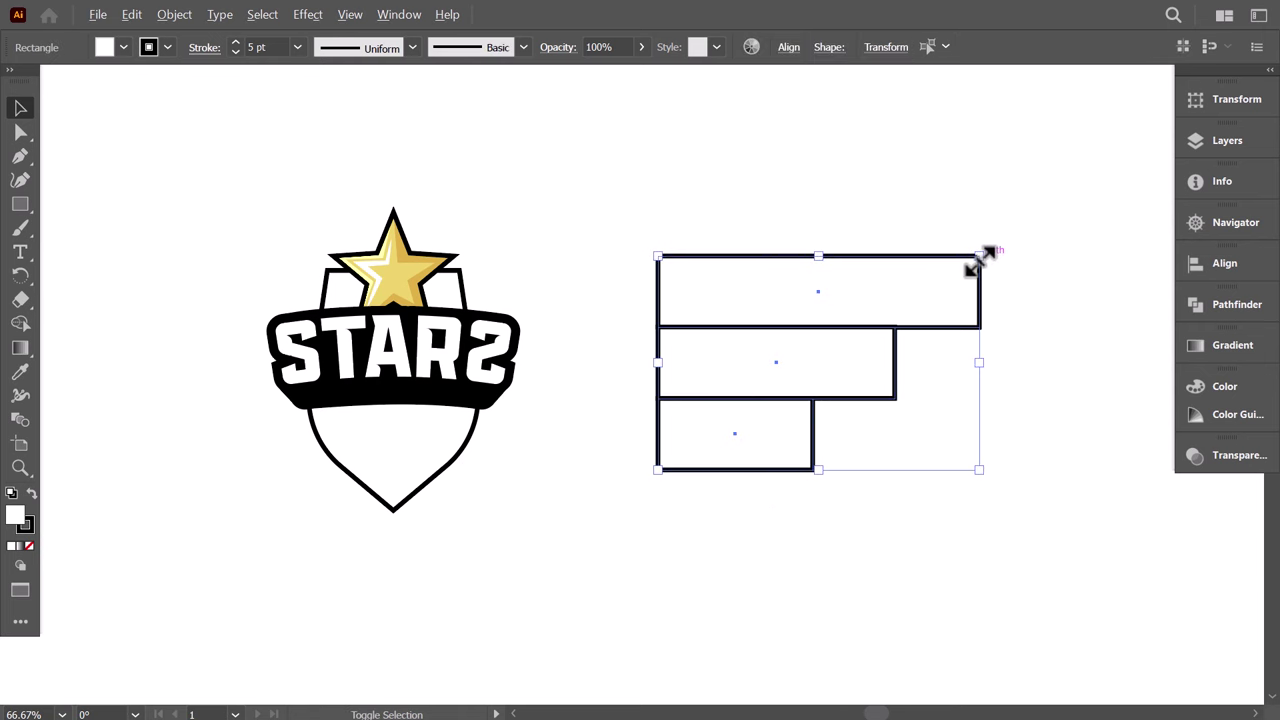
Step: Scale down the stacked three-bar shape and move the whole STARS logo over so that its right side meets the bars
left_click_drag(987, 259, 739, 277)
left_click_drag(566, 251, 214, 466)
left_click_drag(426, 367, 560, 350)
Step: Send the grouped bars to the back behind the logo and nudge them into place beside the lettering
left_click(745, 318)
right_click(748, 312)
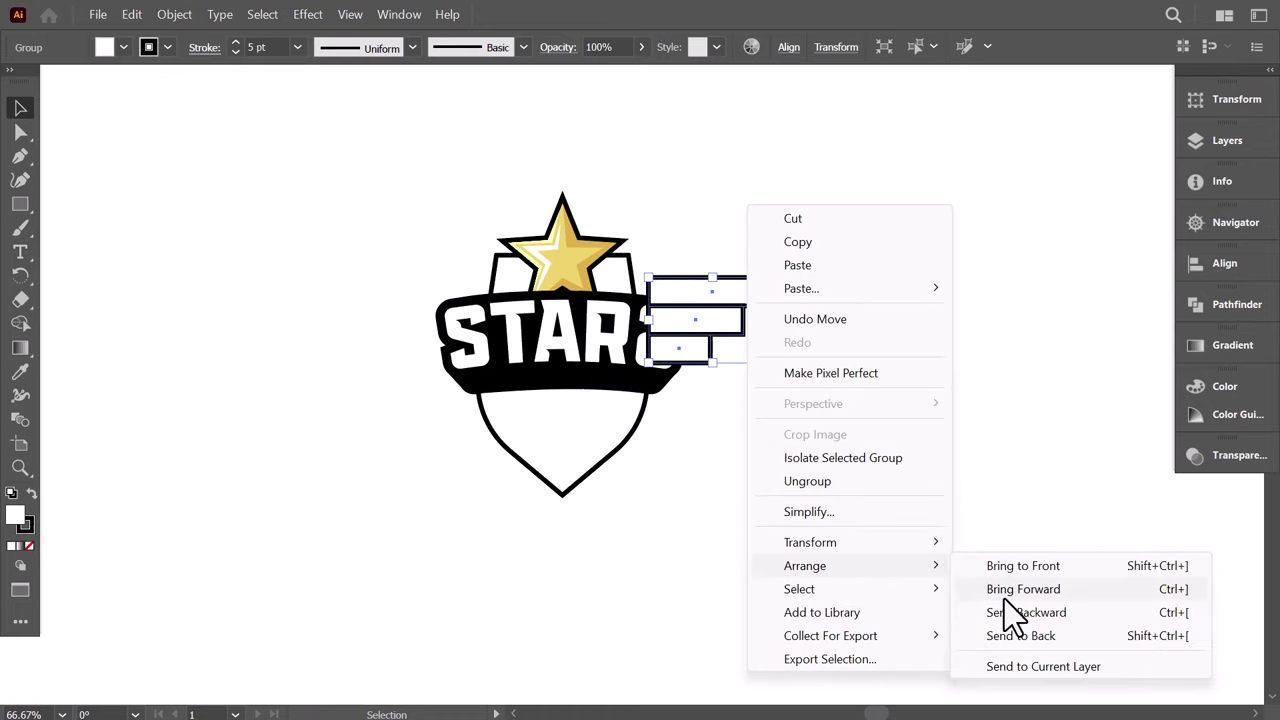
left_click(1022, 635)
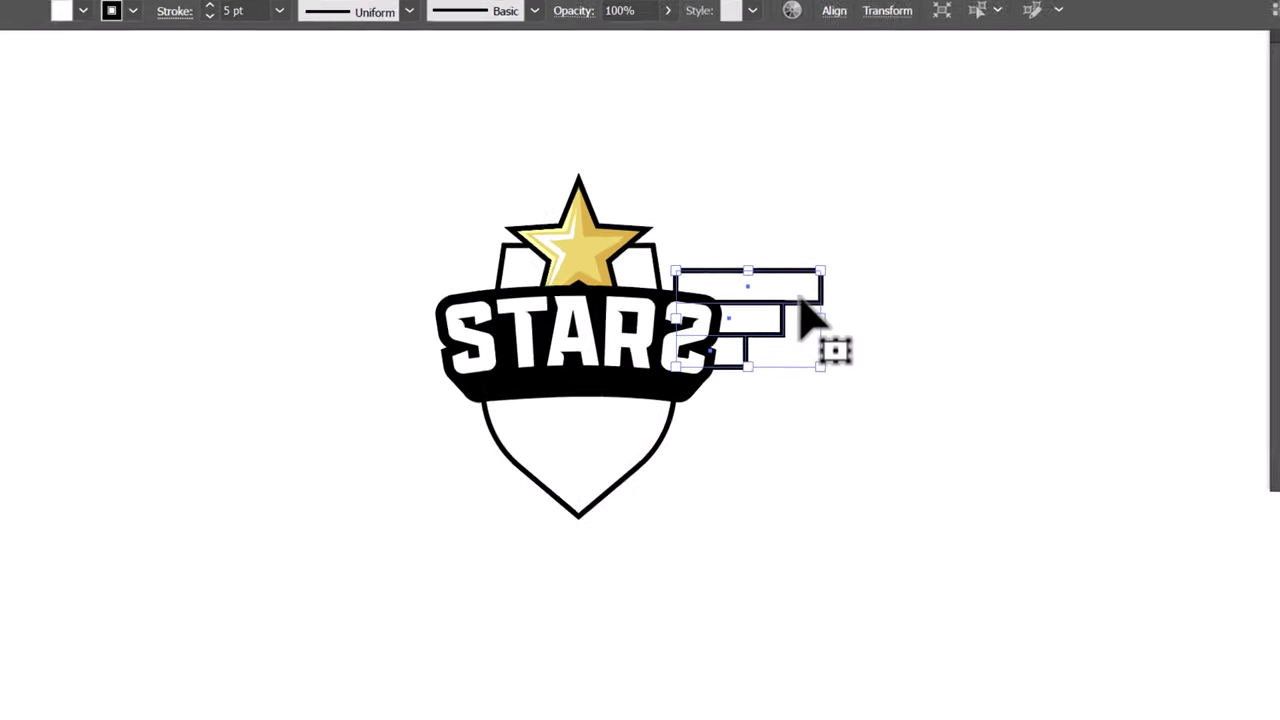
left_click_drag(753, 303, 743, 306)
Step: Isolate the bar group and lengthen all three bars outward by the same amount by moving their outer ends together
left_click_drag(861, 291, 847, 285)
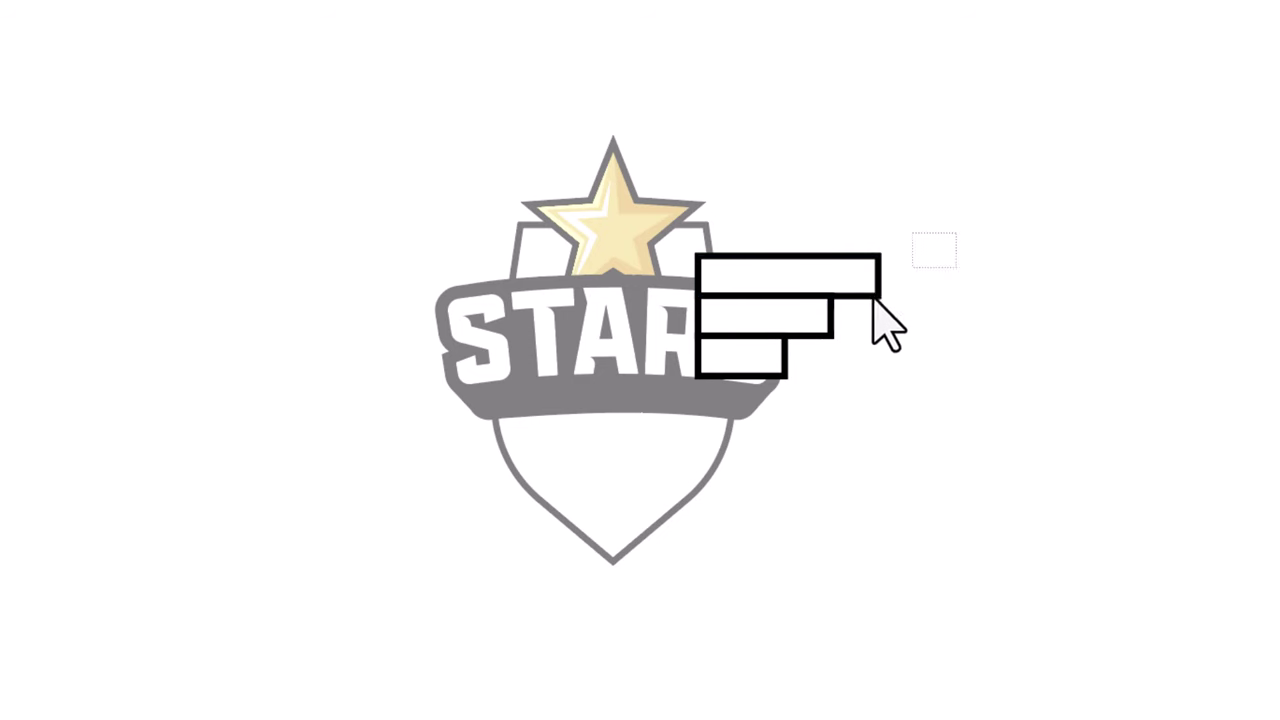
left_click_drag(956, 233, 762, 406)
left_click_drag(879, 280, 944, 280)
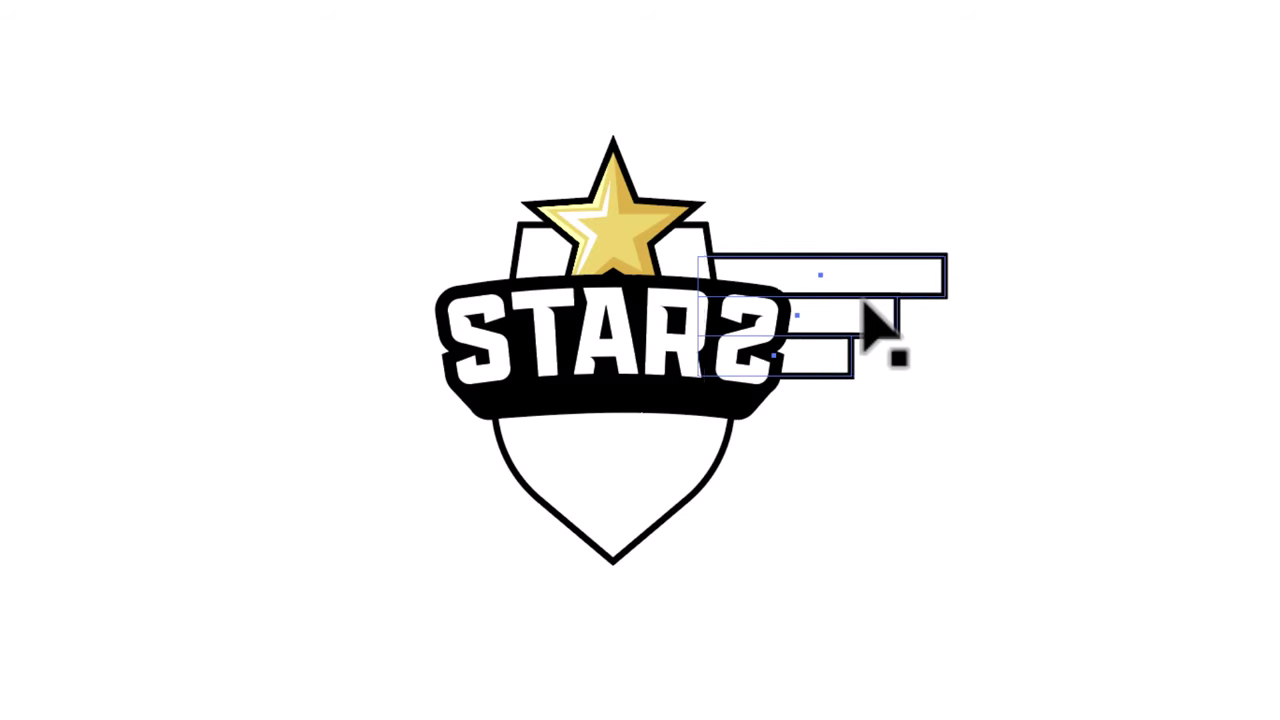
left_click(946, 268)
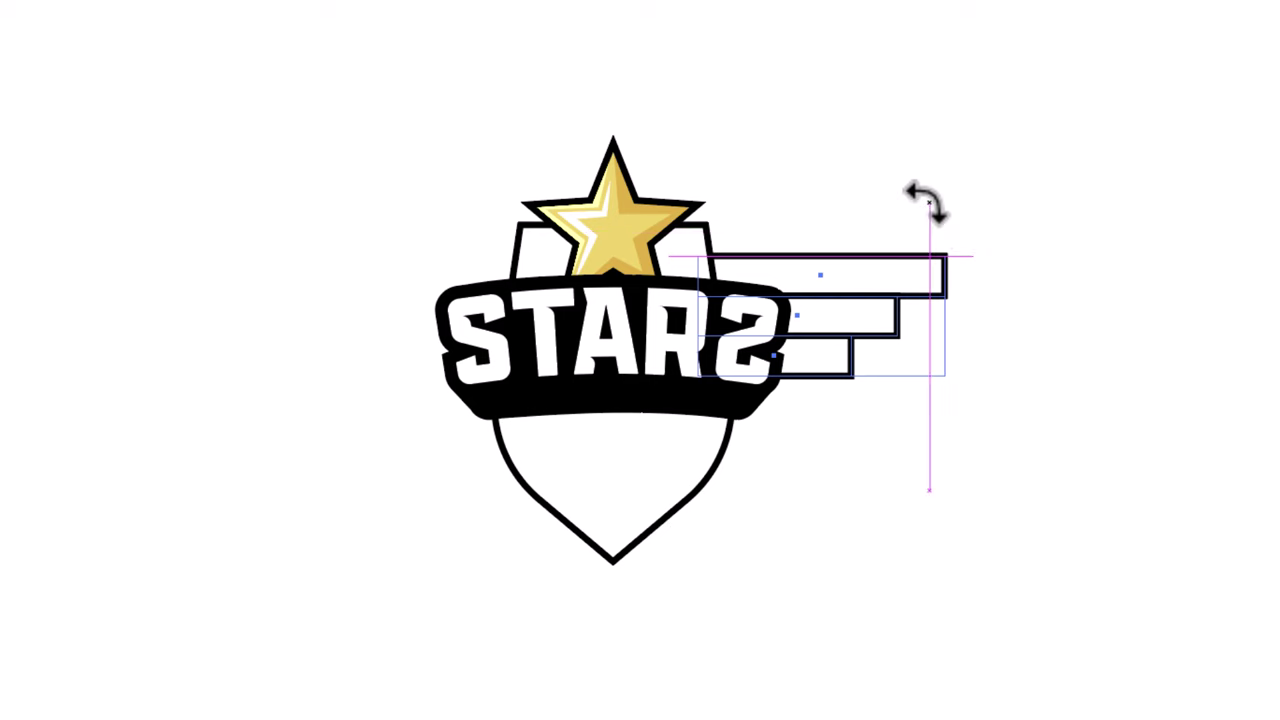
Step: Rotate the bar group about 45° counterclockwise and position it so that it rises diagonally from behind the lettering's right side
left_click_drag(926, 200, 886, 166)
left_click_drag(866, 271, 755, 211)
scroll(668, 186, "up", 2)
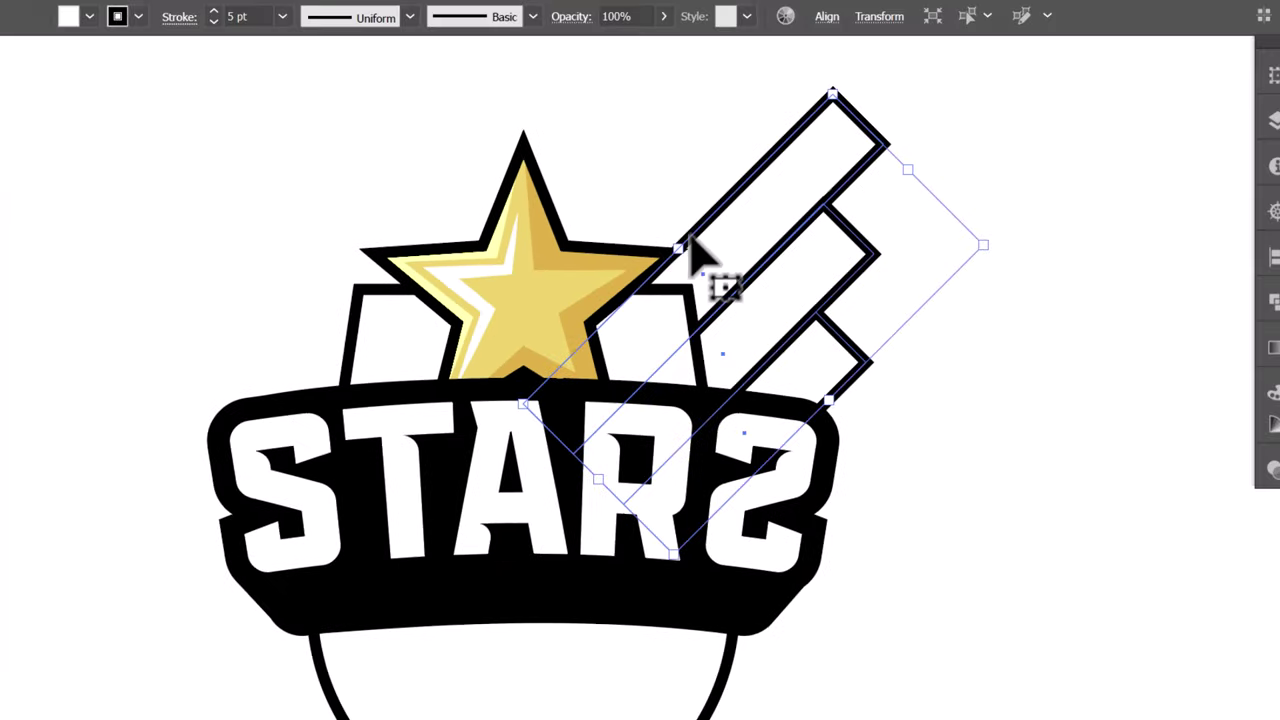
key("ctrl+shift+a")
Step: Fully round the outermost corner of each of the three bars together so that they form feather-shaped wing tips
scroll(850, 385, "left", 2)
left_click(886, 318)
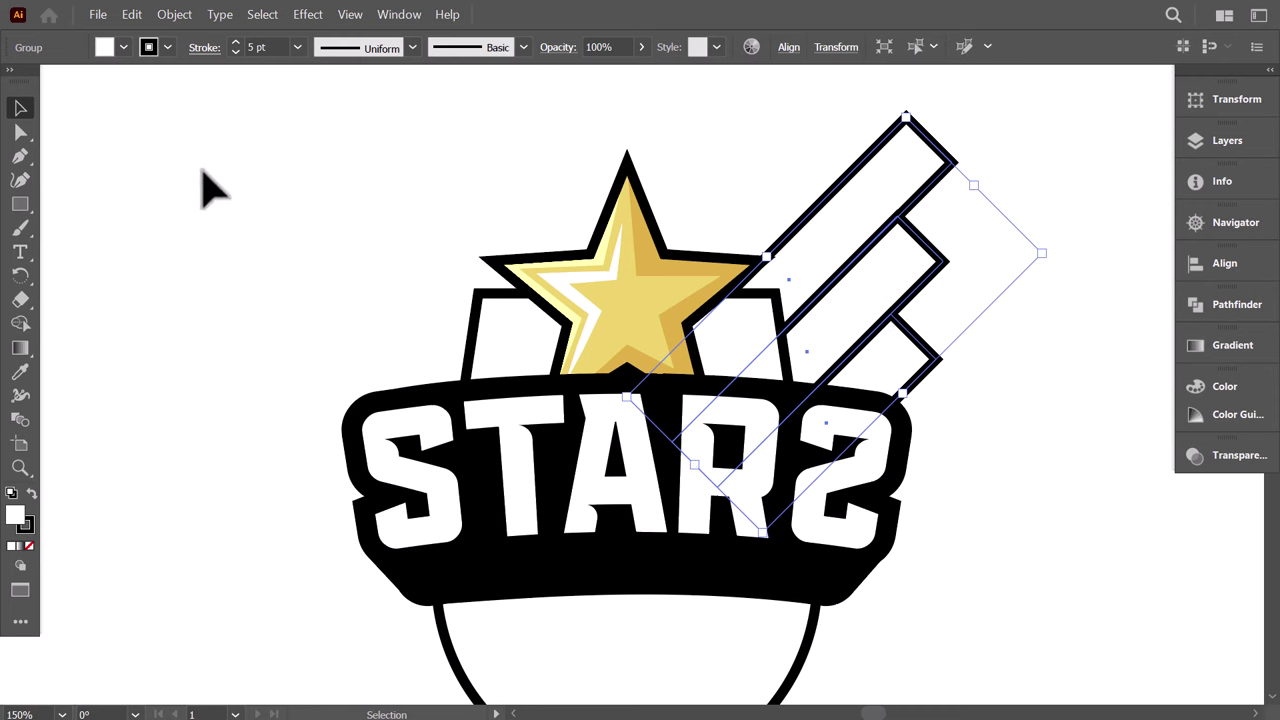
left_click(21, 132)
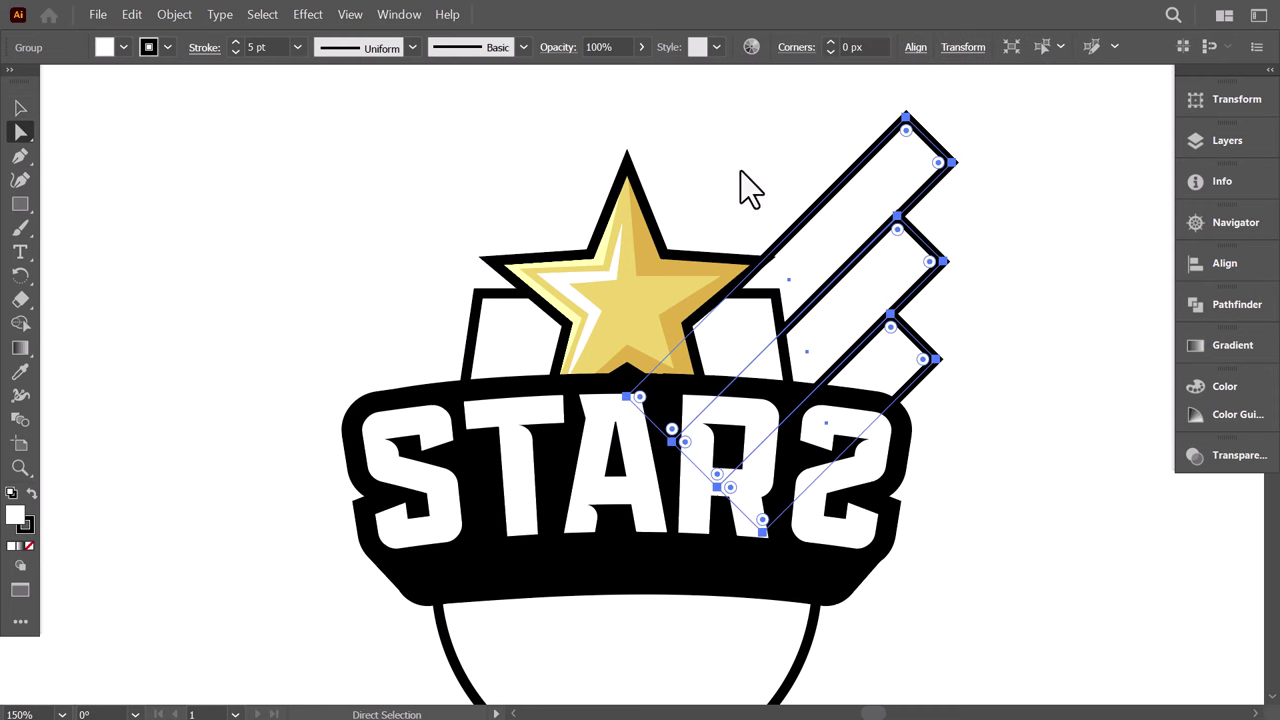
left_click(950, 163)
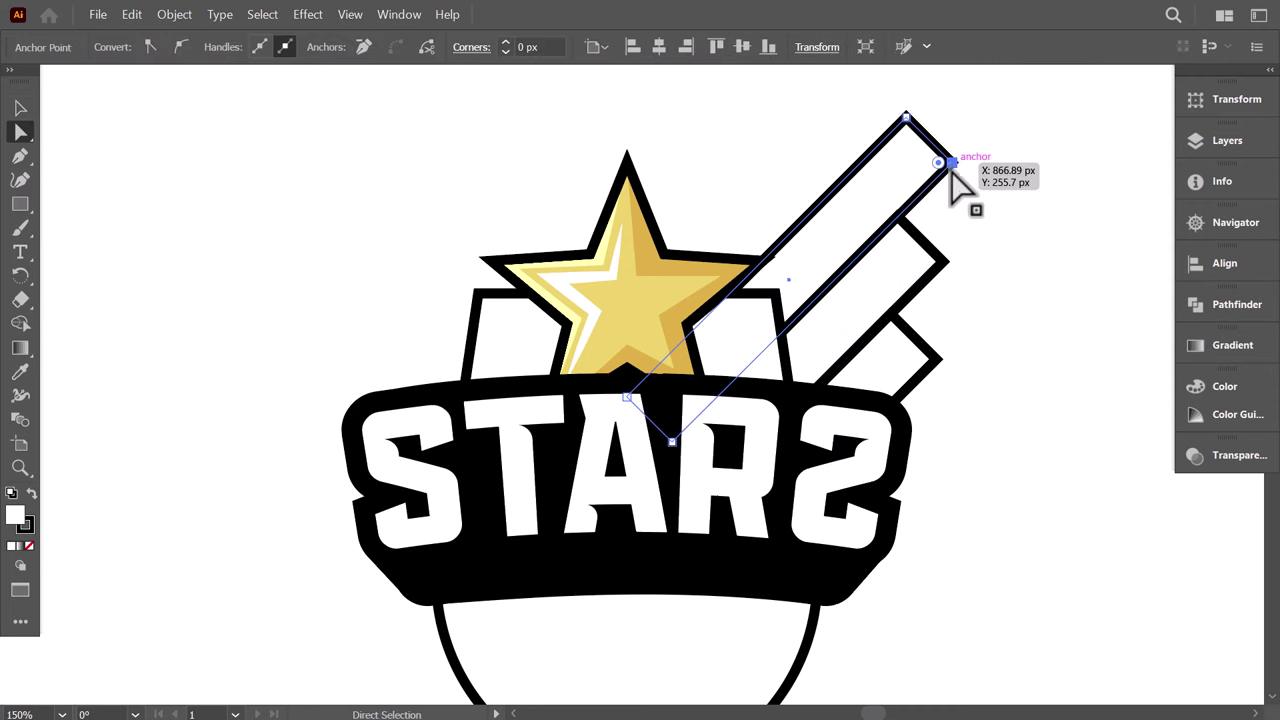
left_click(943, 262, "shift")
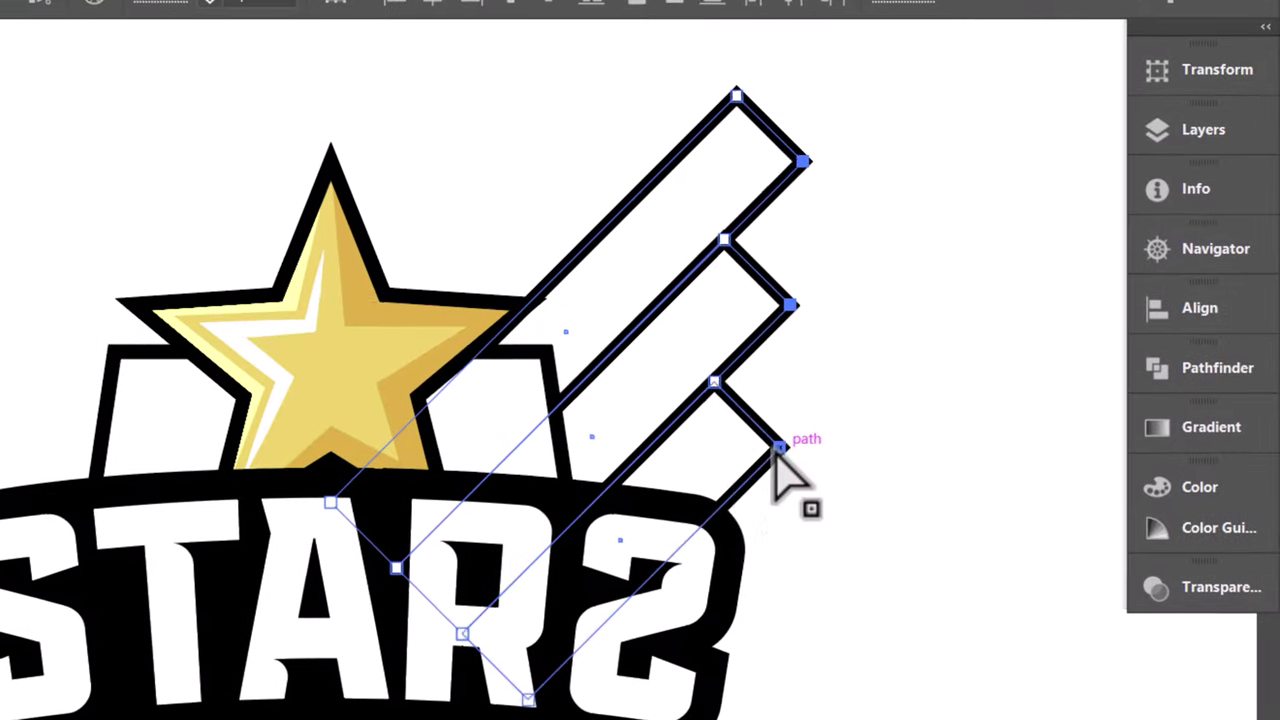
left_click(866, 398, "shift")
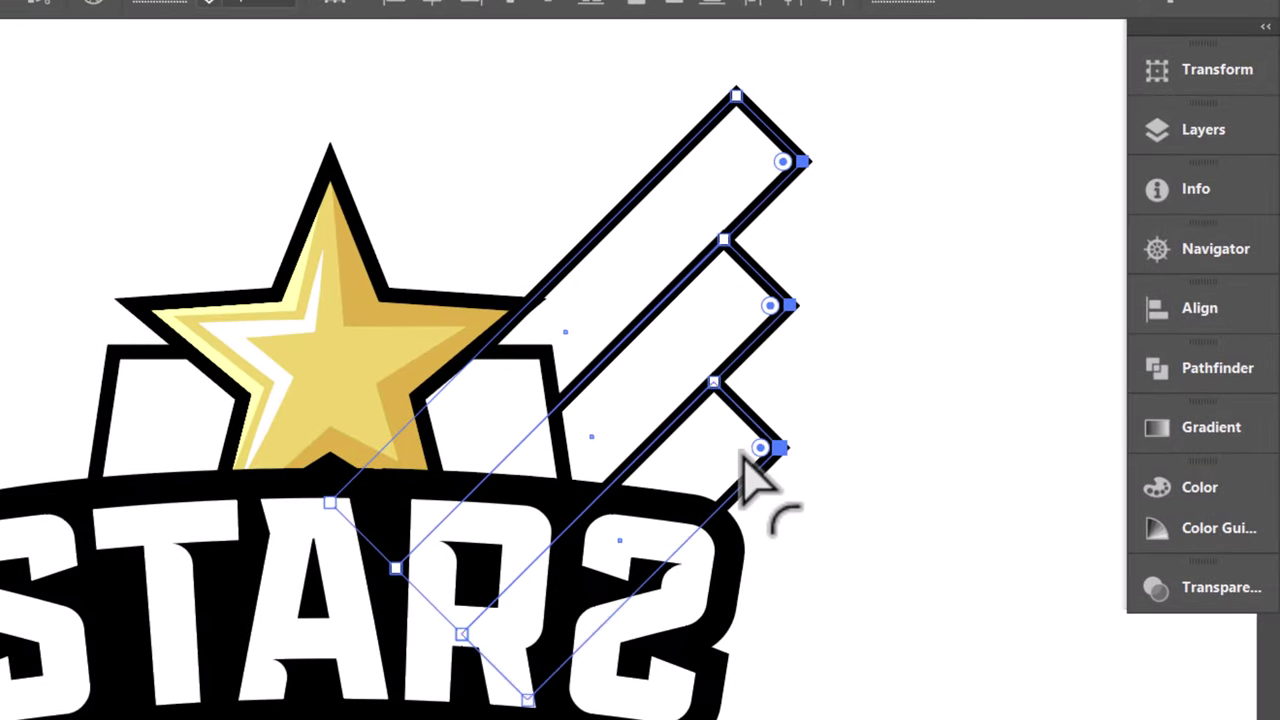
left_click_drag(756, 452, 662, 468)
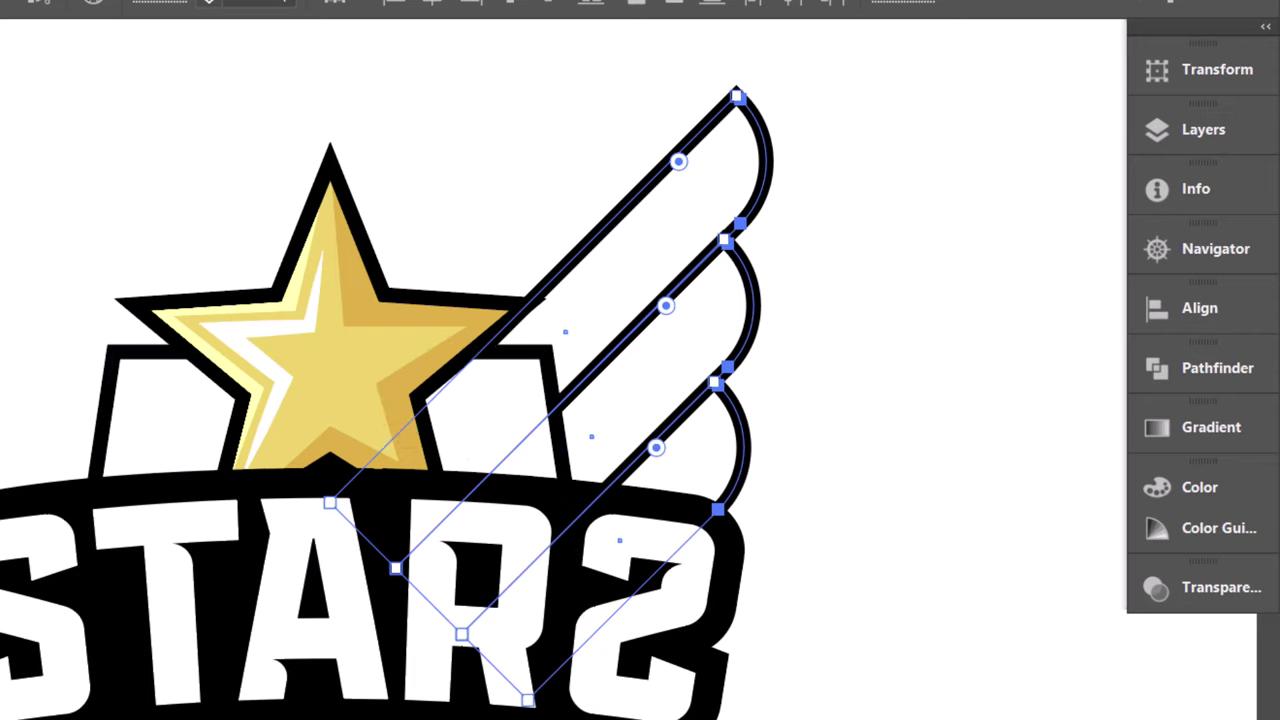
Step: Duplicate the wing onto the logo's left side and reflect the copy across the vertical axis
key("v")
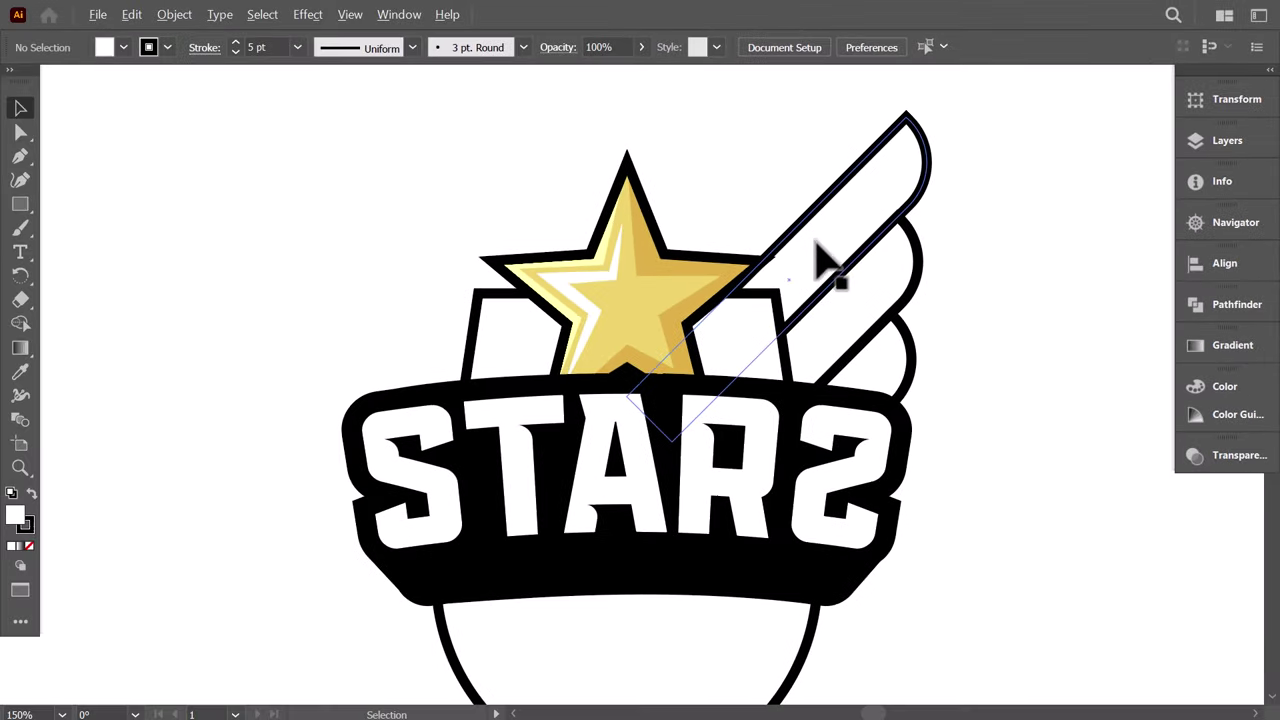
left_click_drag(617, 307, 408, 281)
left_click_drag(676, 232, 409, 223)
left_click(174, 14)
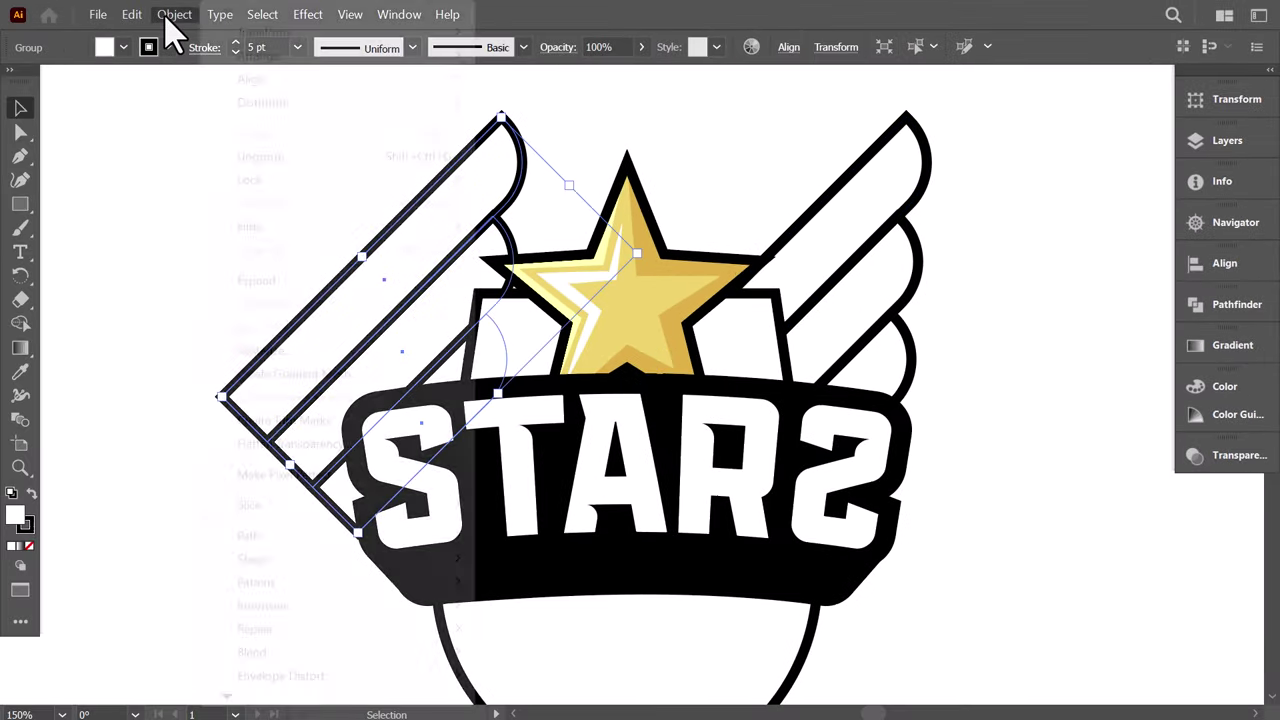
mouse_move(230, 32)
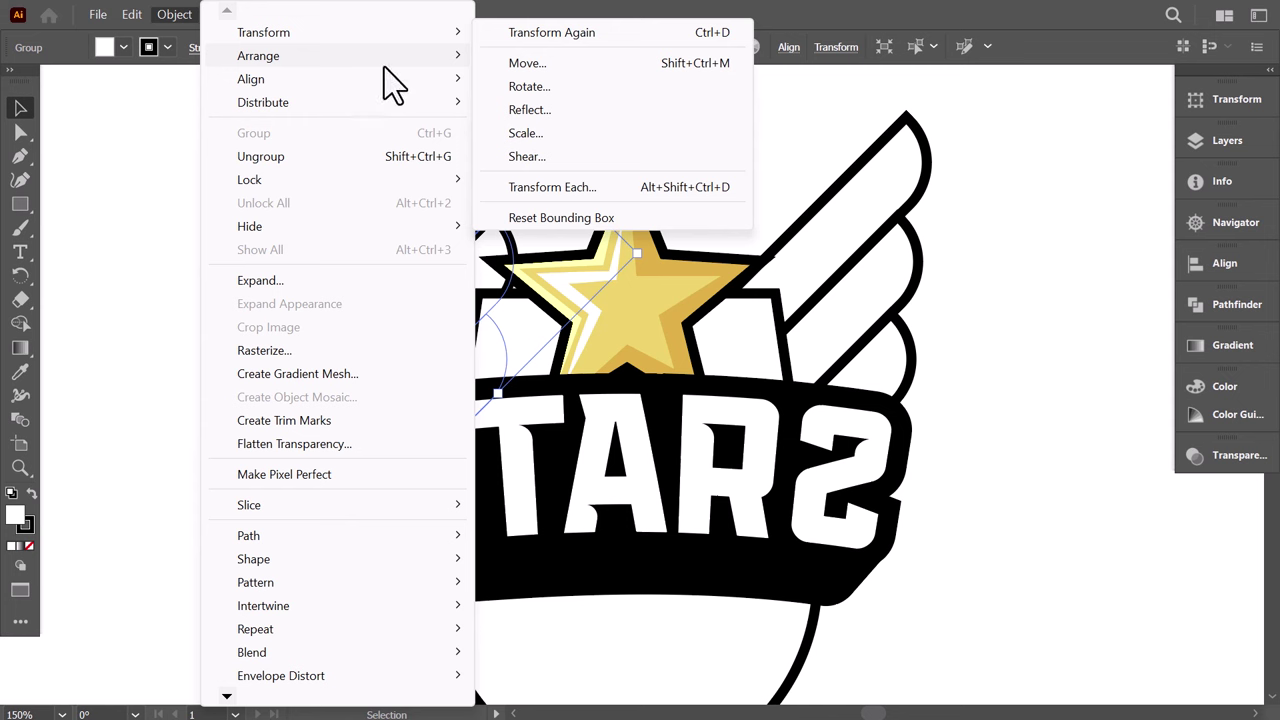
left_click(546, 103)
left_click(405, 496)
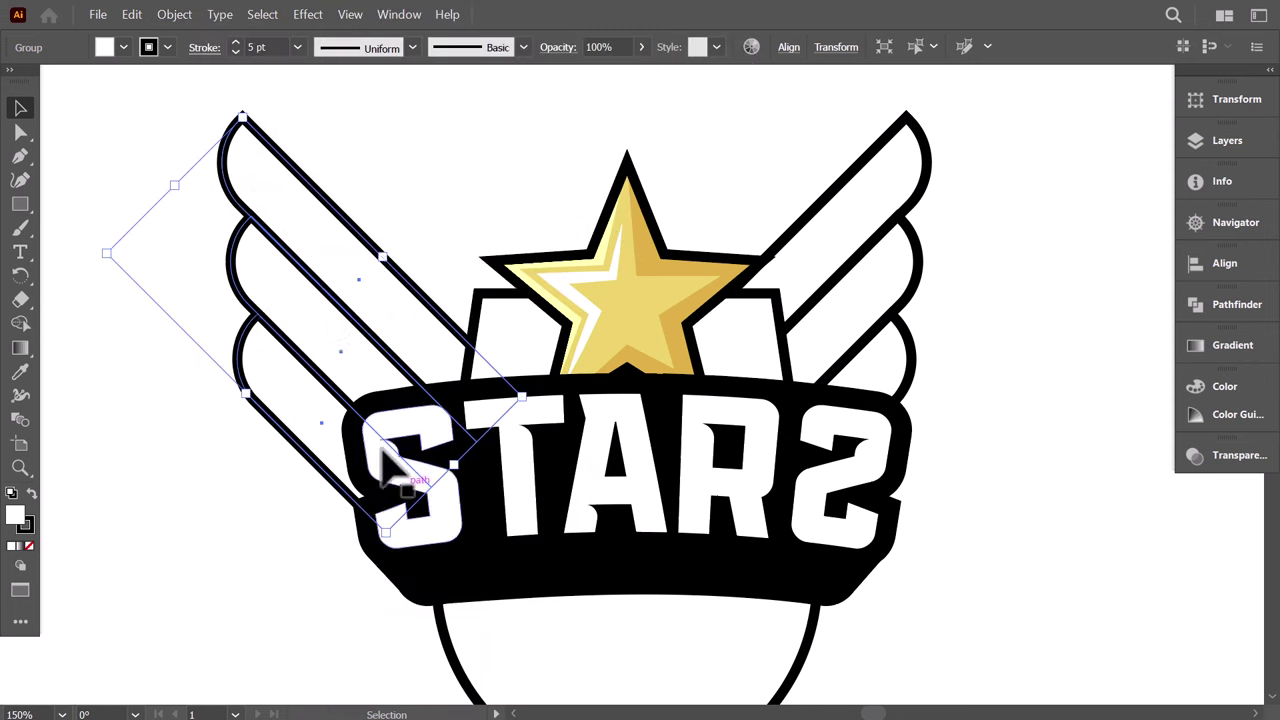
Step: Place the mirrored wing symmetrically at the logo's left side, and move the complete logo to the right to free the canvas
left_click_drag(397, 274, 504, 291)
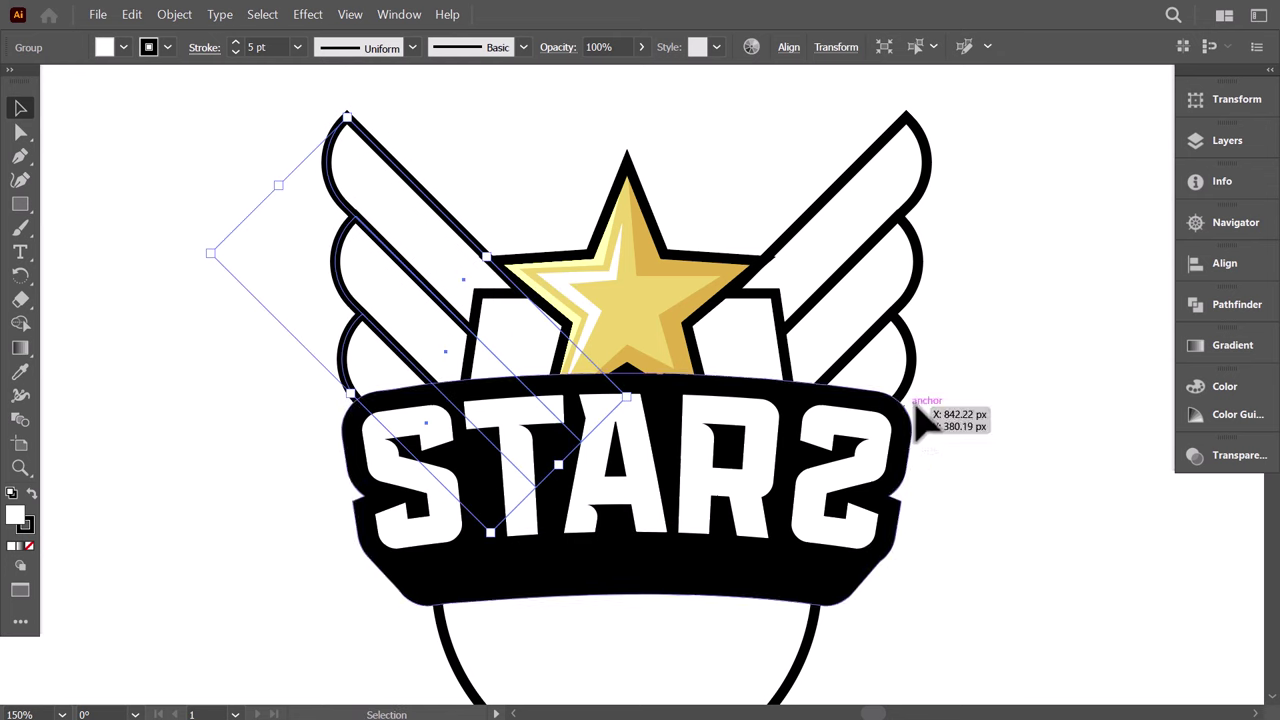
left_click(1037, 366)
key("ctrl+minus")
key("ctrl+minus")
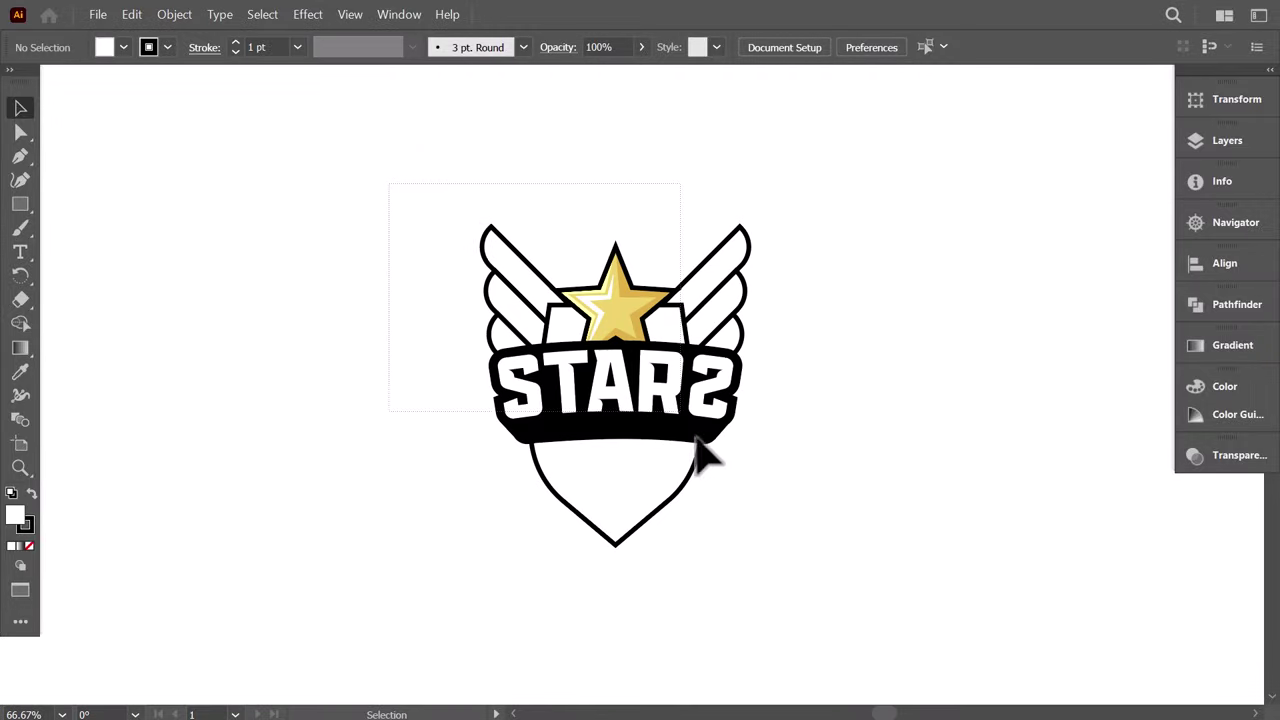
key("ctrl+a")
left_click_drag(618, 390, 997, 392)
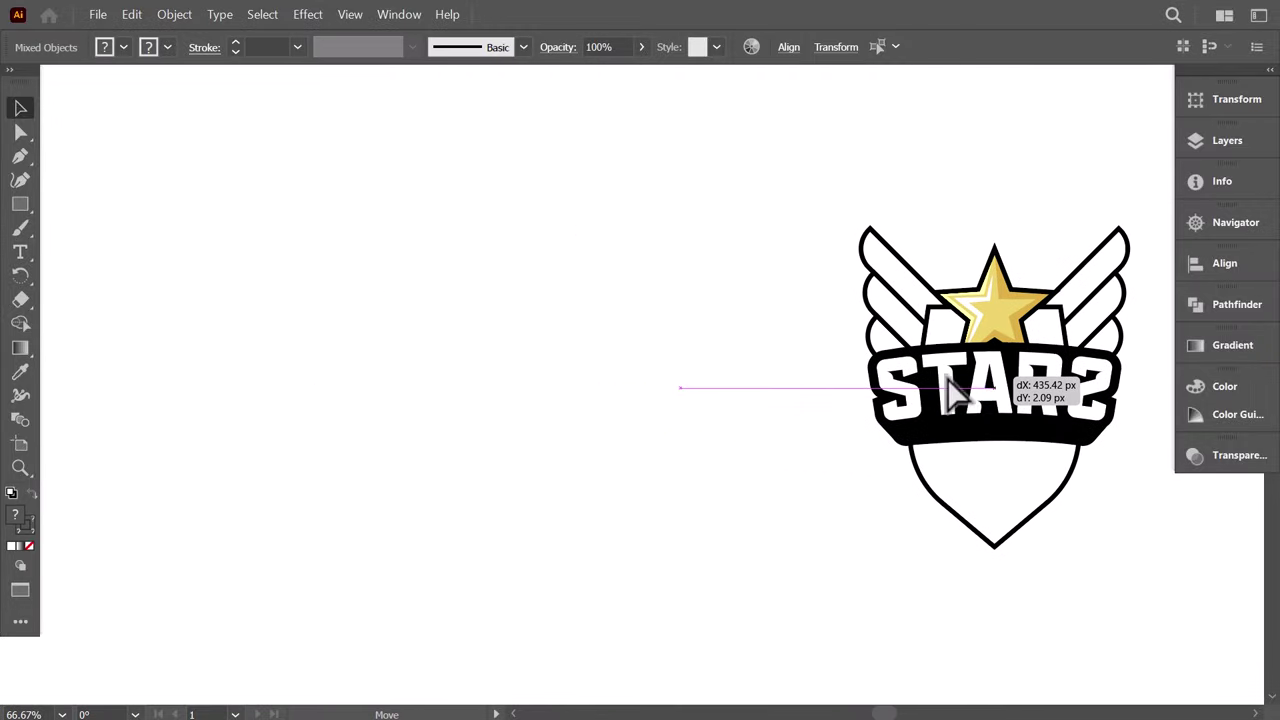
Step: Draw a wide, flat rectangle on the empty canvas and copy it below, shortening the copy to a small block at the right end
left_click(21, 204)
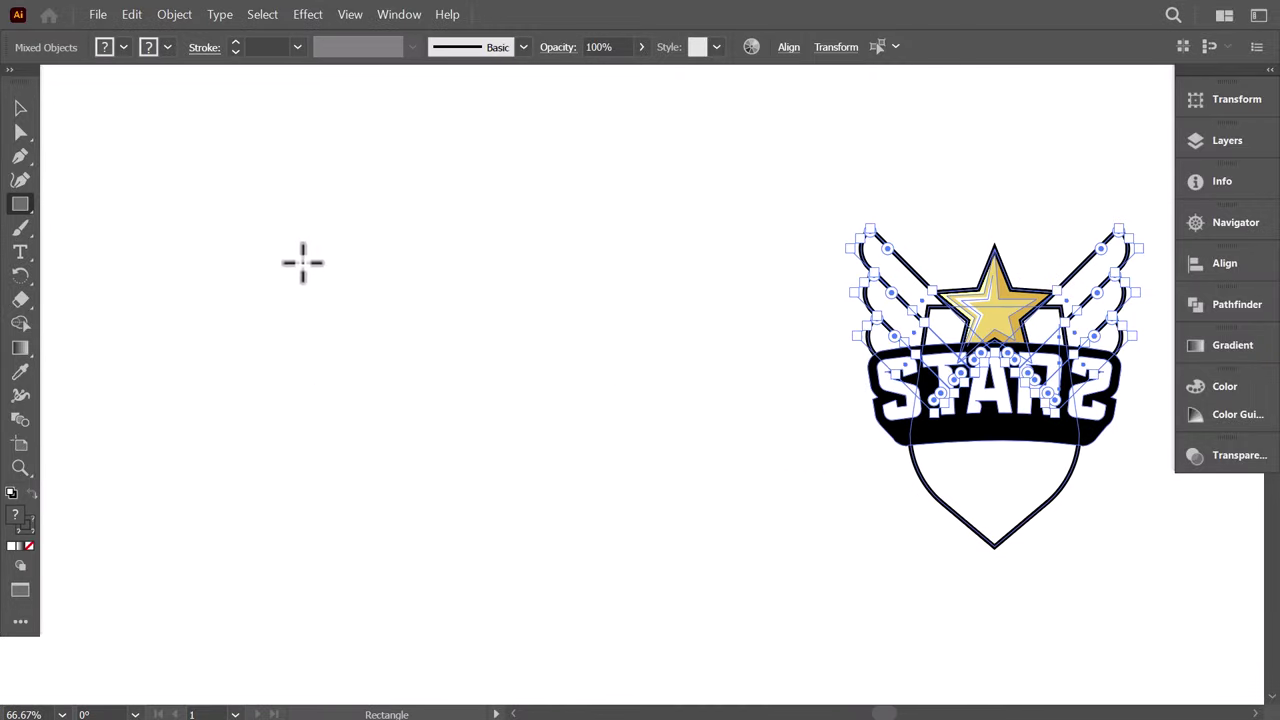
left_click_drag(302, 262, 556, 396)
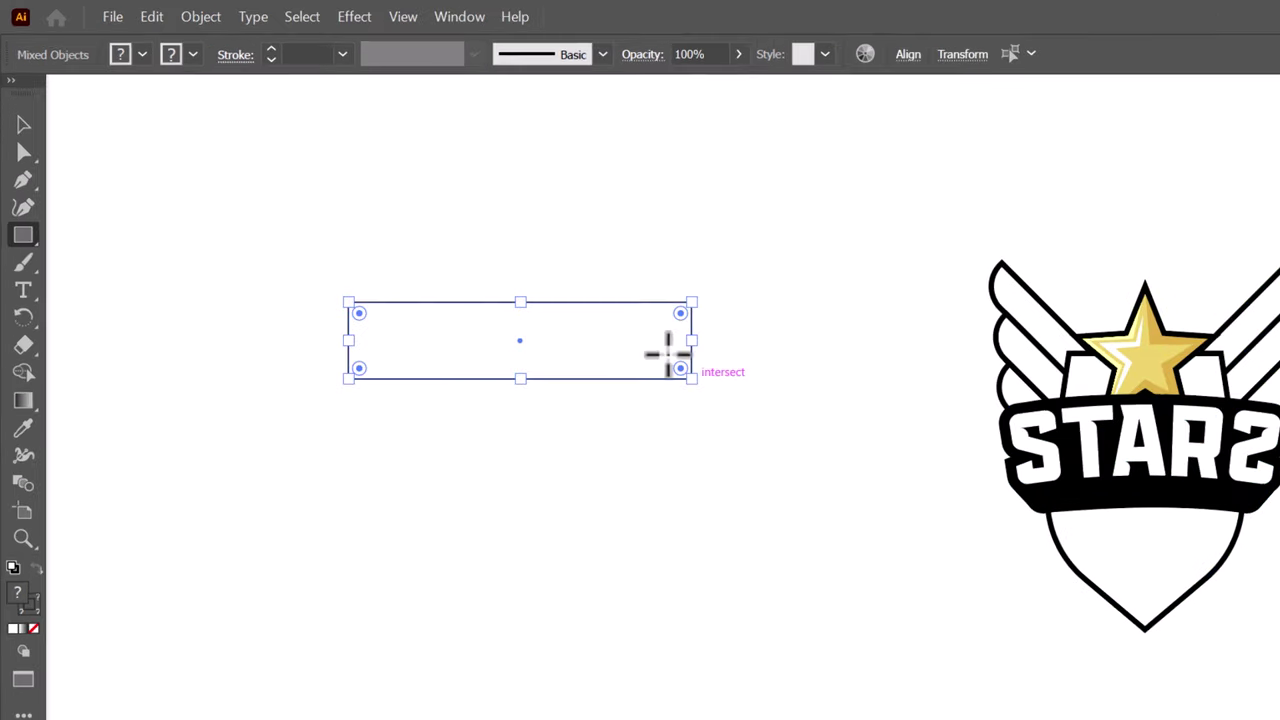
key("v")
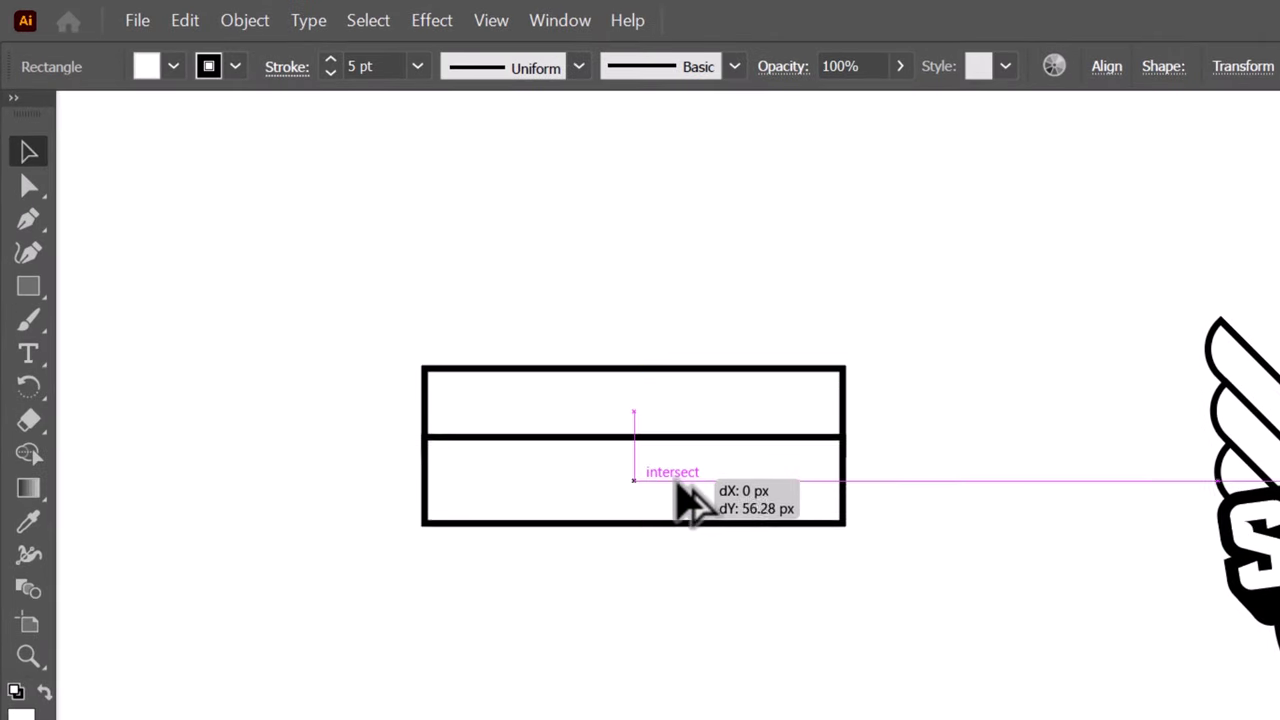
left_click_drag(683, 500, 690, 562)
left_click_drag(427, 530, 738, 553)
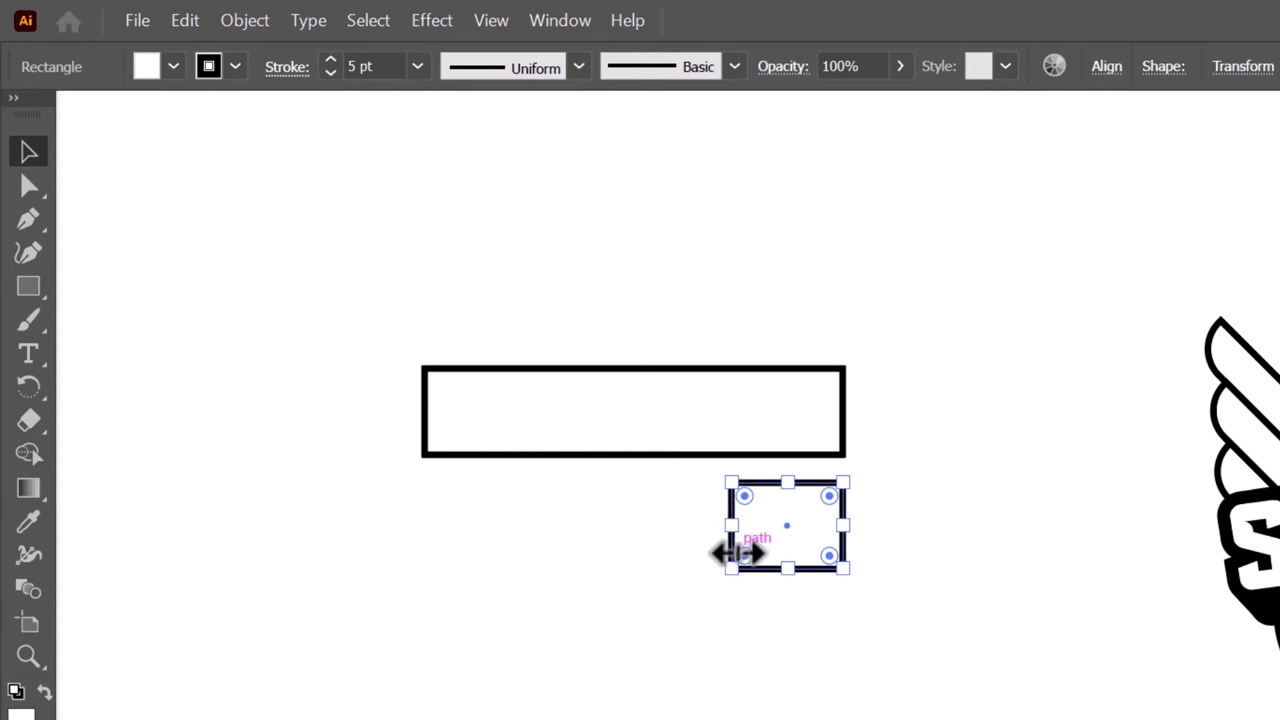
Step: Add an anchor point midway on the small block's right edge and pull it inward to form a V-shaped ribbon notch
left_click(38, 222)
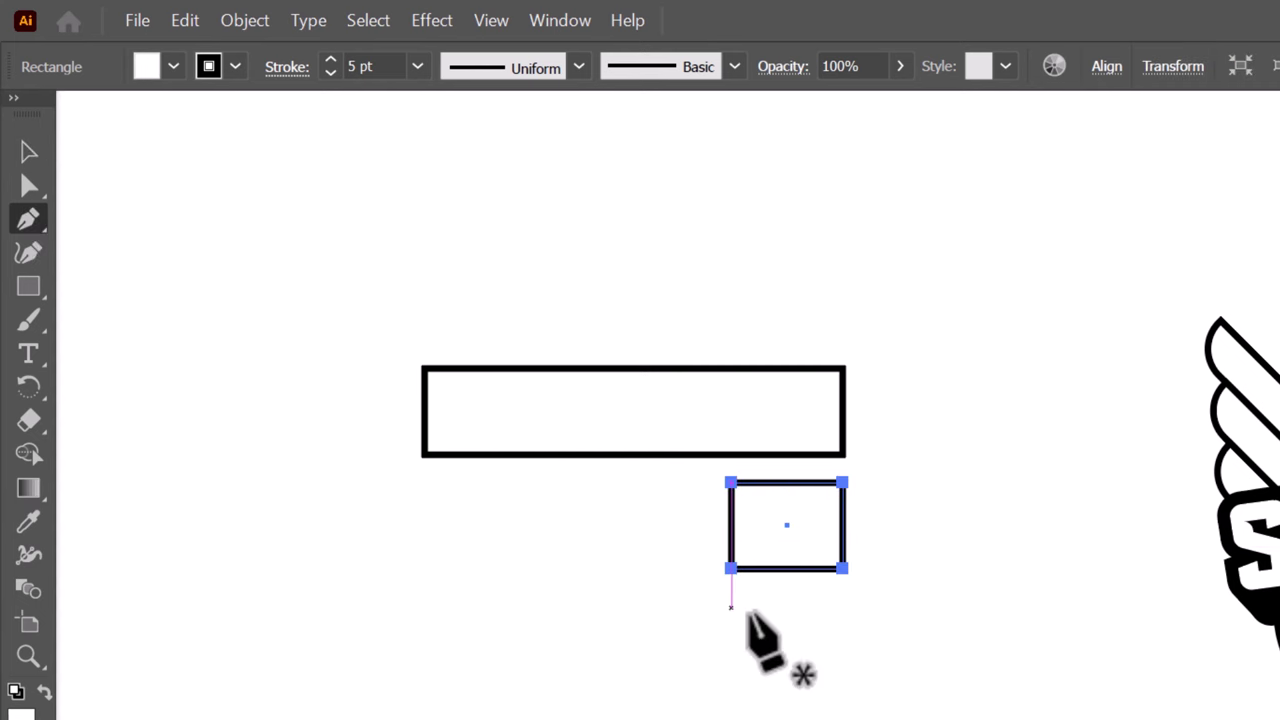
left_click(841, 524)
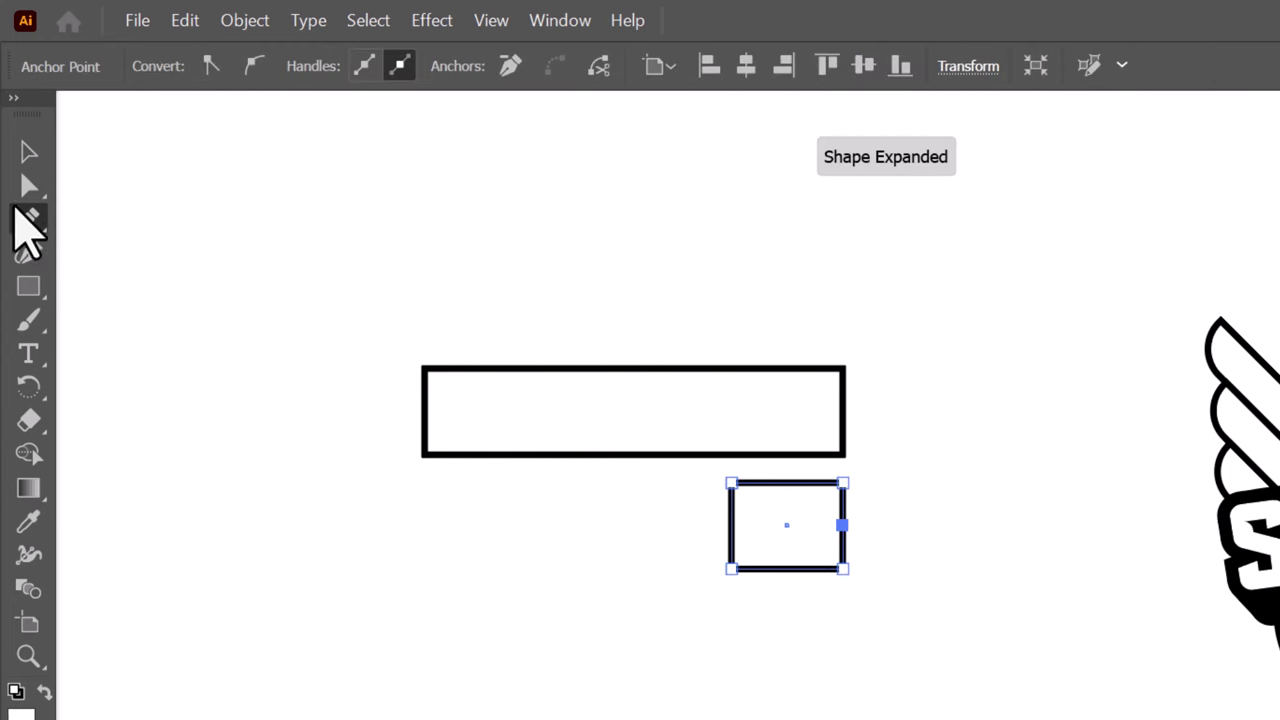
left_click(27, 187)
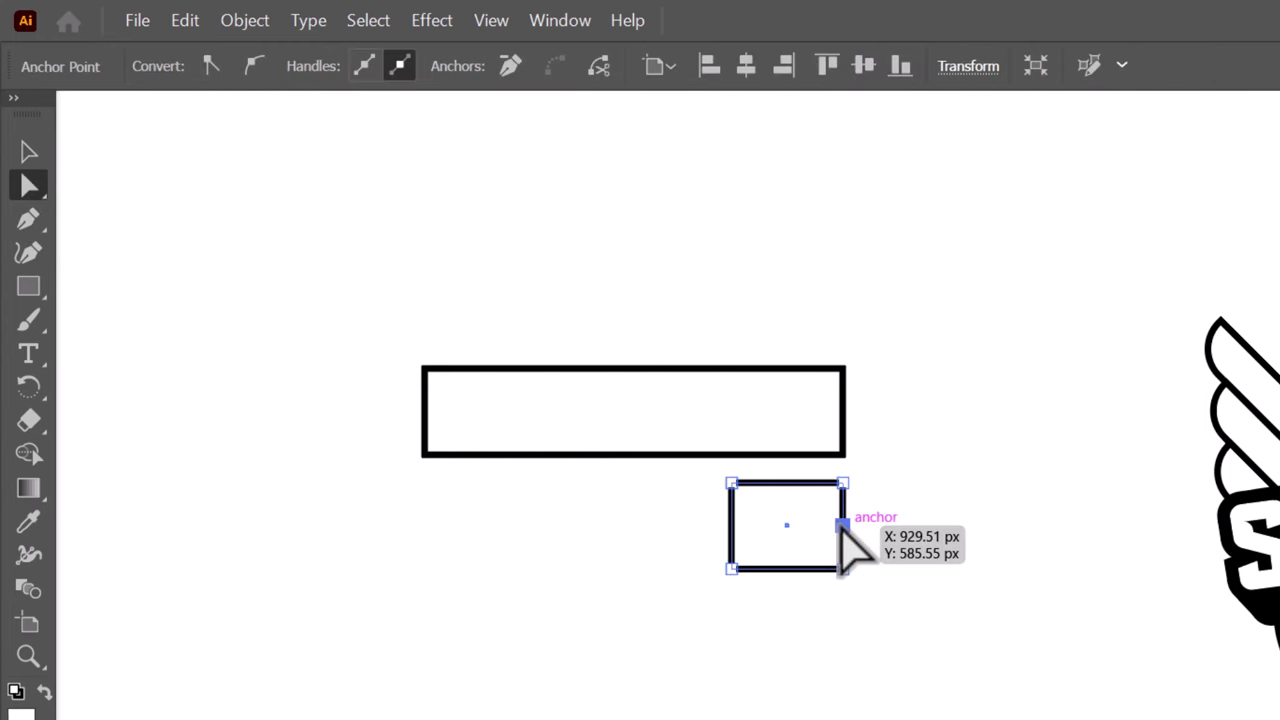
left_click_drag(841, 525, 843, 450)
Step: Move the notched ribbon tail onto the long rectangle's lower-right corner and send it behind the rectangle
left_click(28, 151)
left_click(660, 525)
right_click(843, 450)
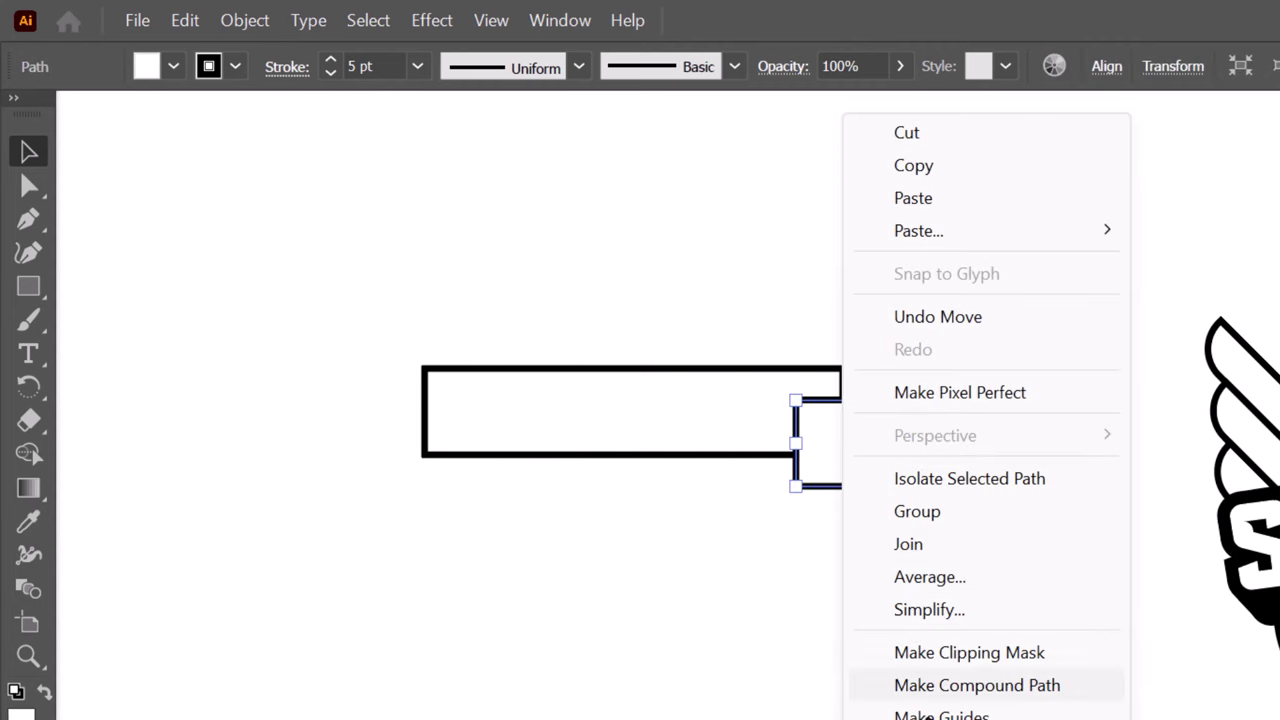
left_click(1180, 719)
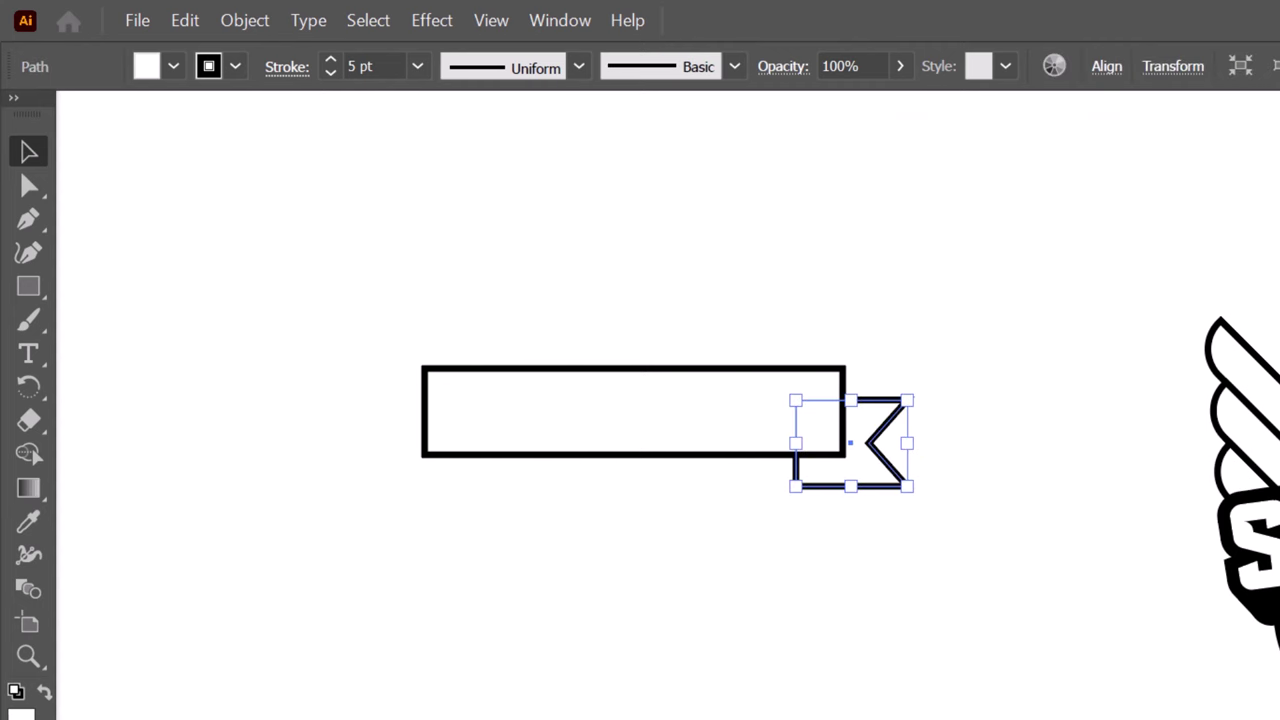
left_click(764, 560)
Step: Copy the ribbon tail to the rectangle's left end, reflect it across the vertical axis, and shift it slightly outward
left_click_drag(868, 490, 450, 483)
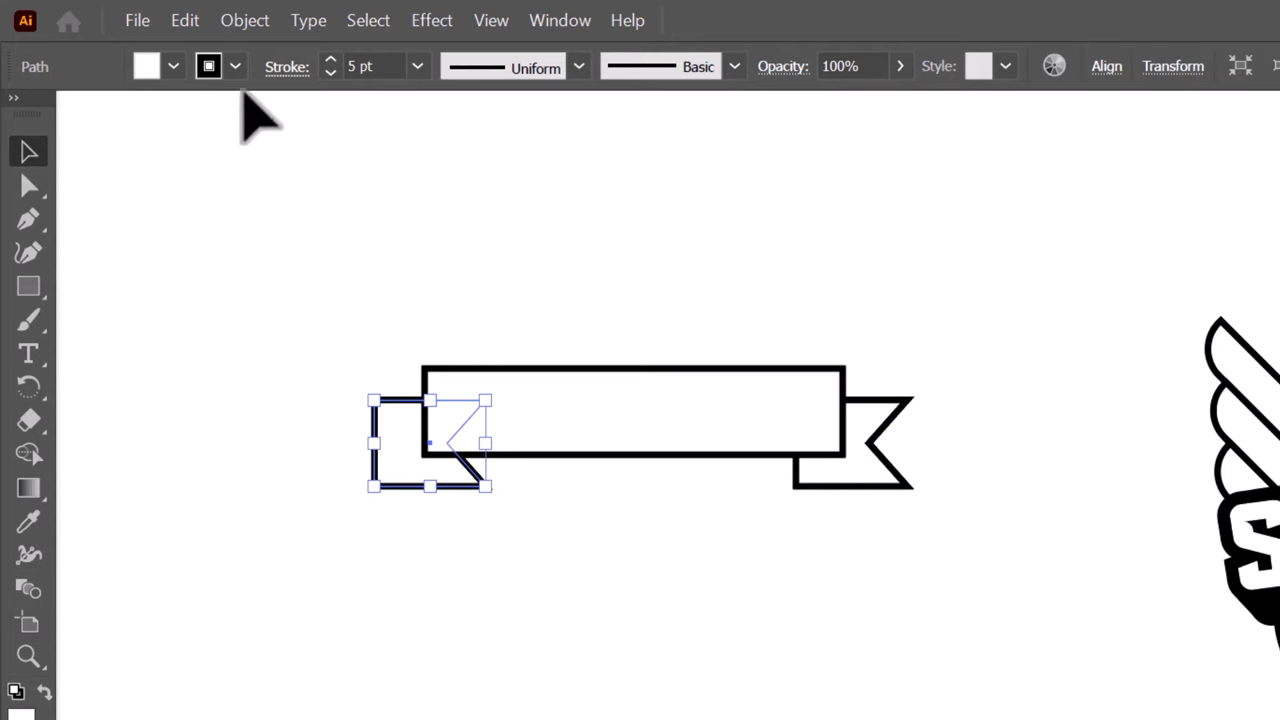
left_click(245, 20)
mouse_move(375, 46)
left_click(742, 155)
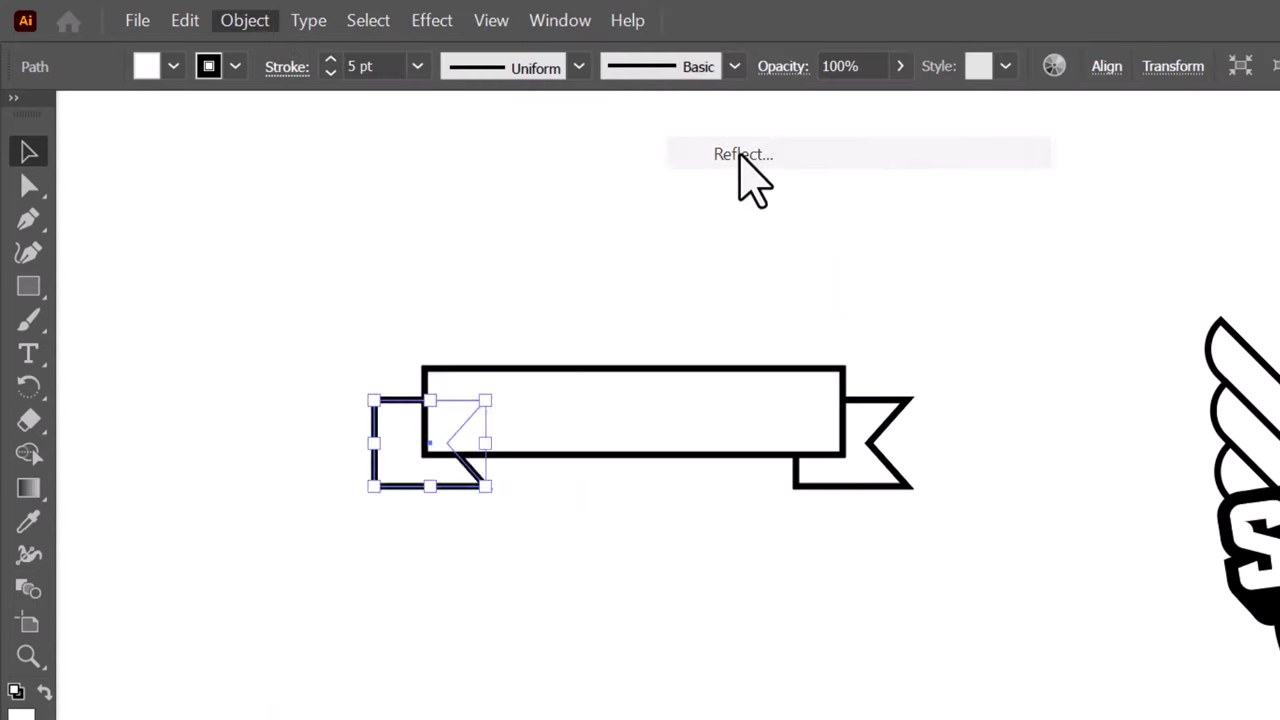
left_click(580, 690)
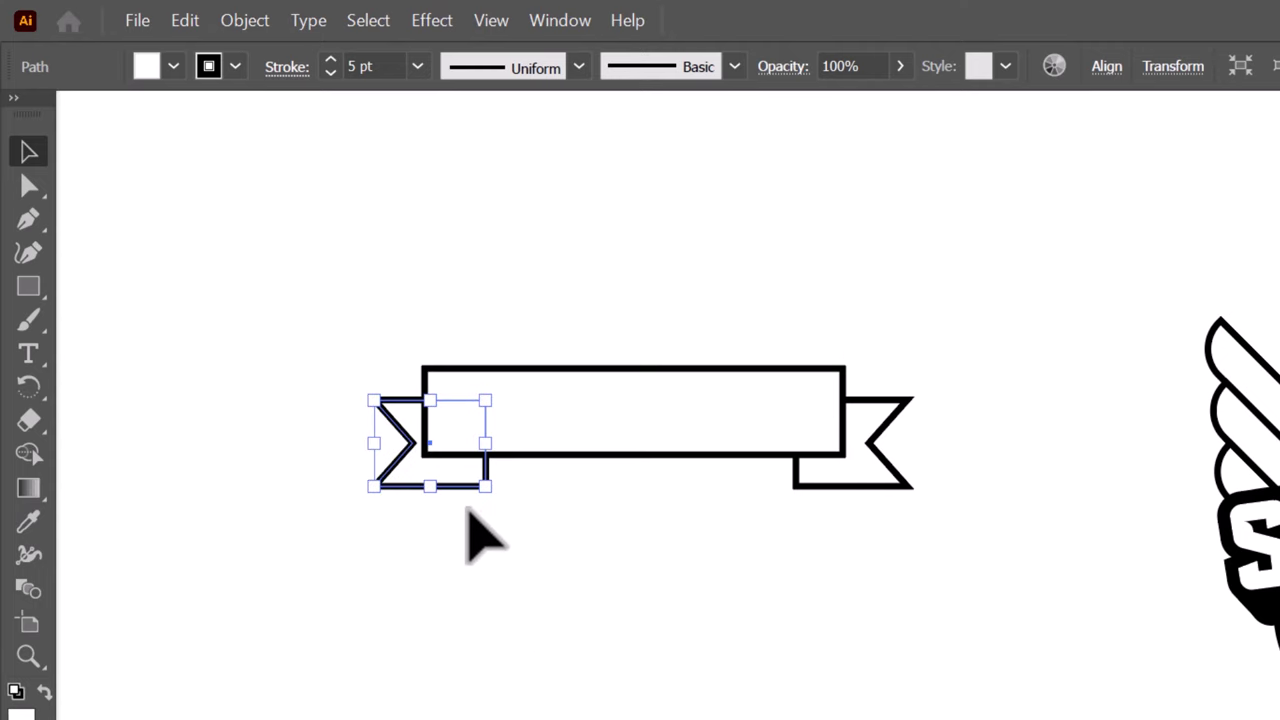
left_click_drag(467, 493, 452, 492)
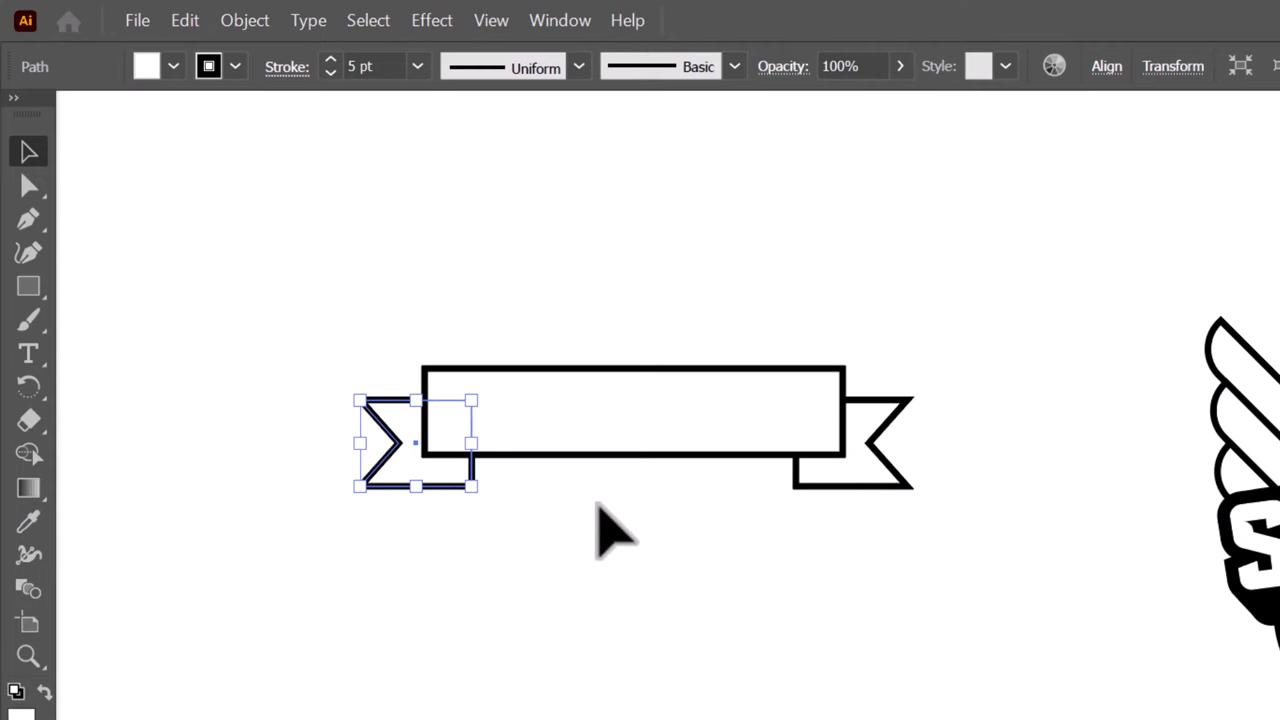
Step: Group the two ribbon tails and align the group with the long rectangle on their horizontal centres
left_click(892, 487, "shift")
key("ctrl+g")
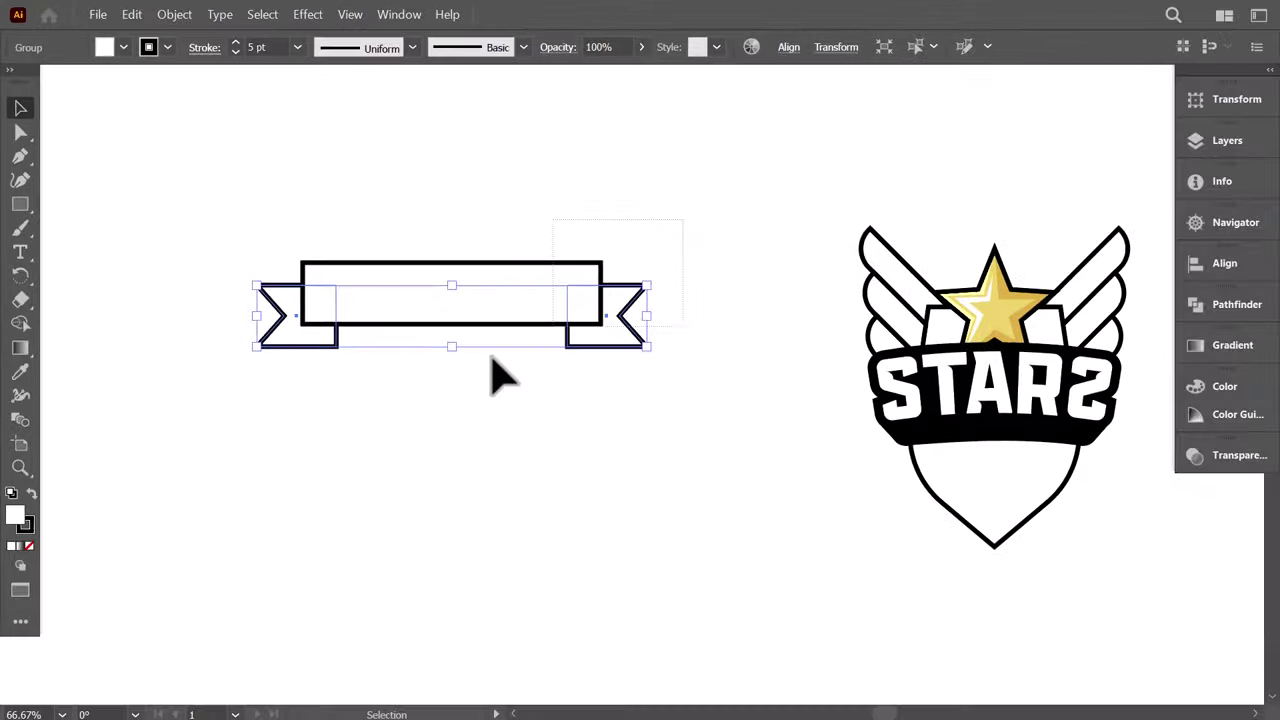
left_click_drag(500, 375, 229, 457)
left_click(1190, 265)
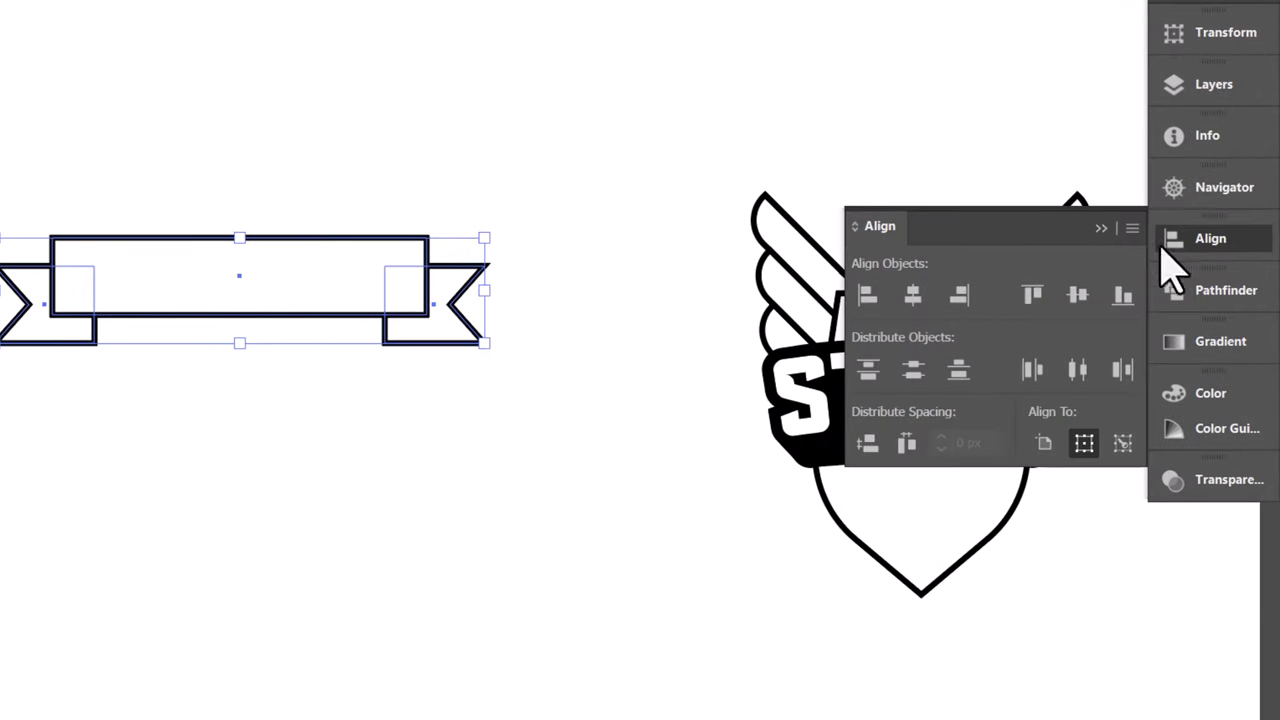
left_click(906, 294)
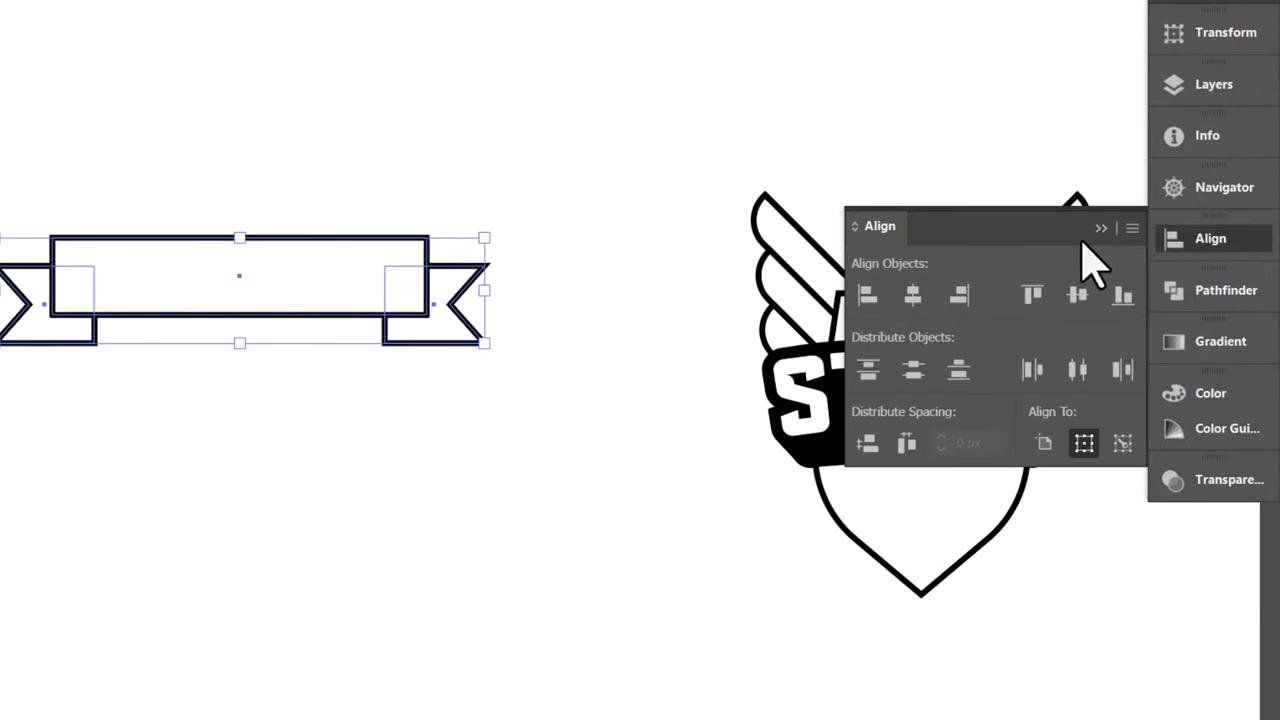
Step: Warp the banner rectangle and its ribbon tails with a horizontal Arc effect at 14% bend
left_click(1101, 229)
left_click_drag(211, 221, 662, 416)
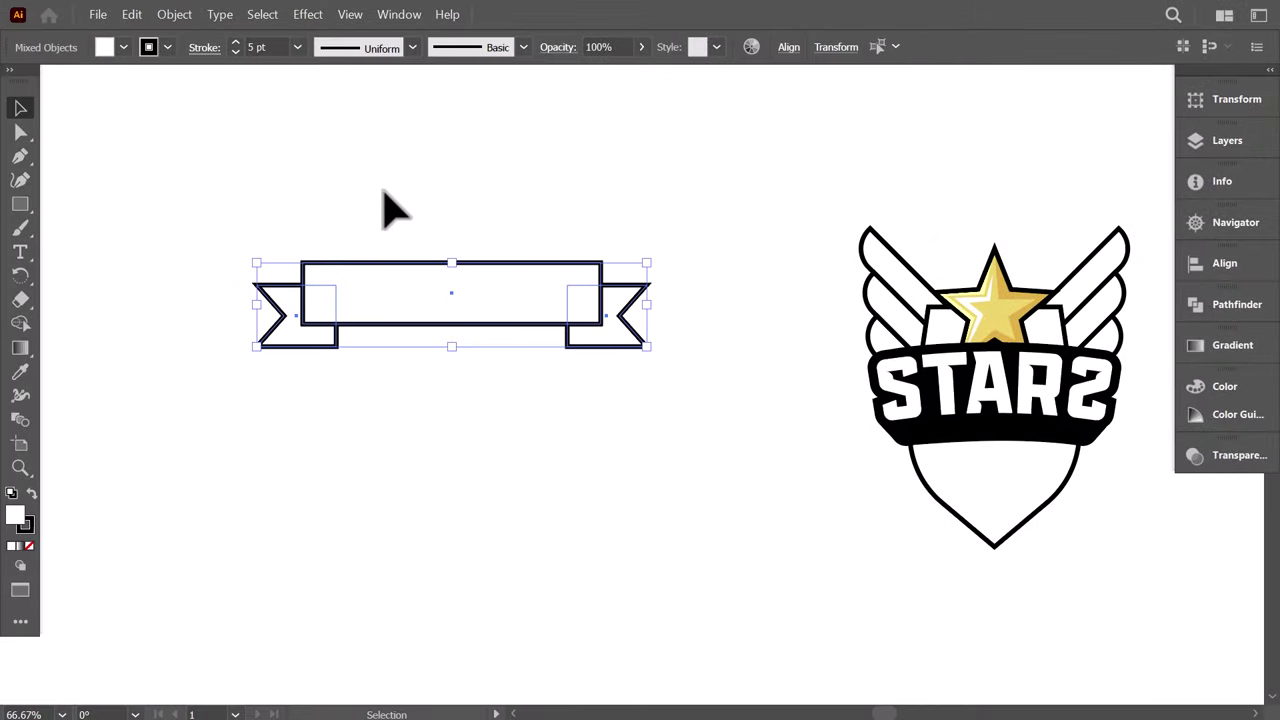
left_click(309, 18)
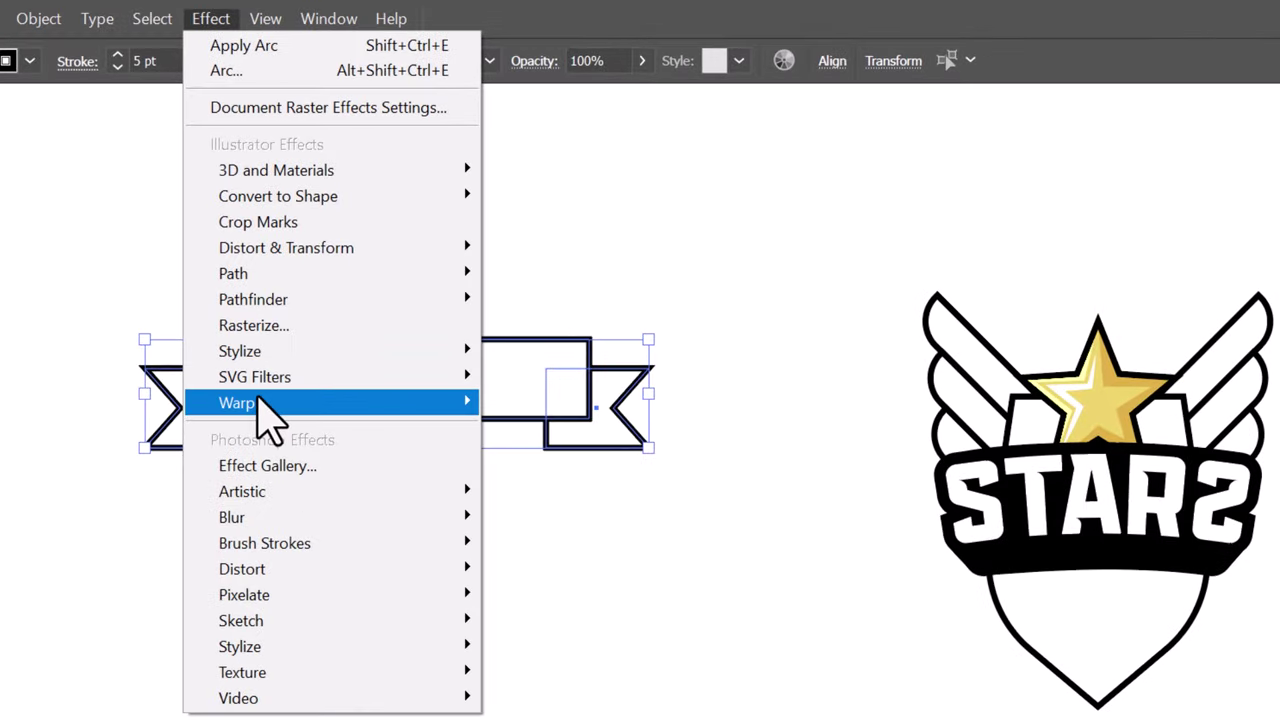
mouse_move(398, 315)
left_click(560, 408)
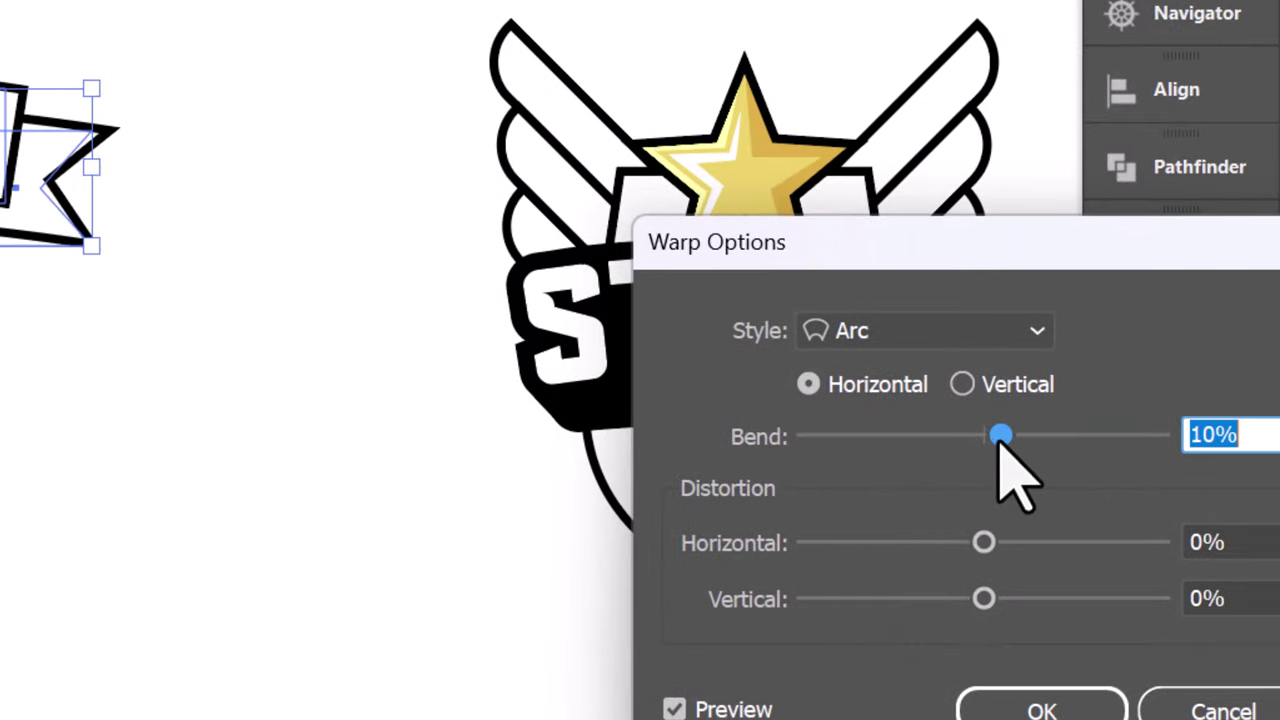
left_click_drag(1006, 440, 1006, 443)
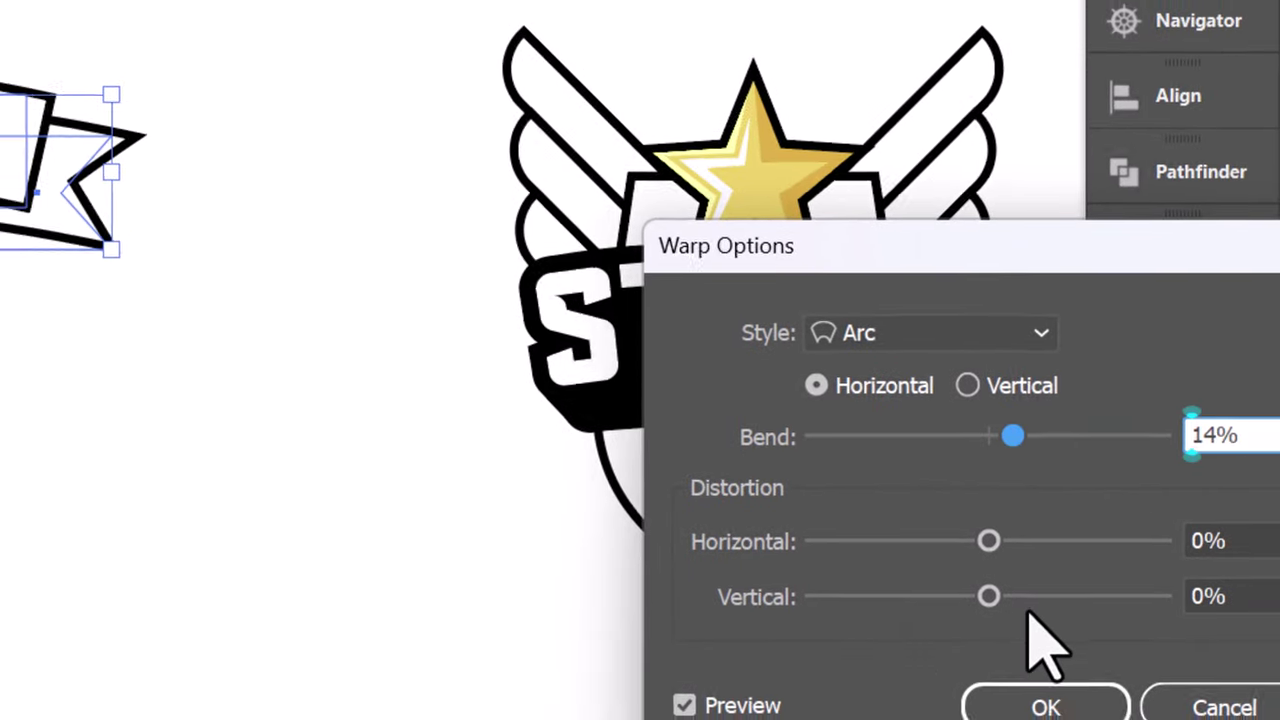
left_click(1042, 708)
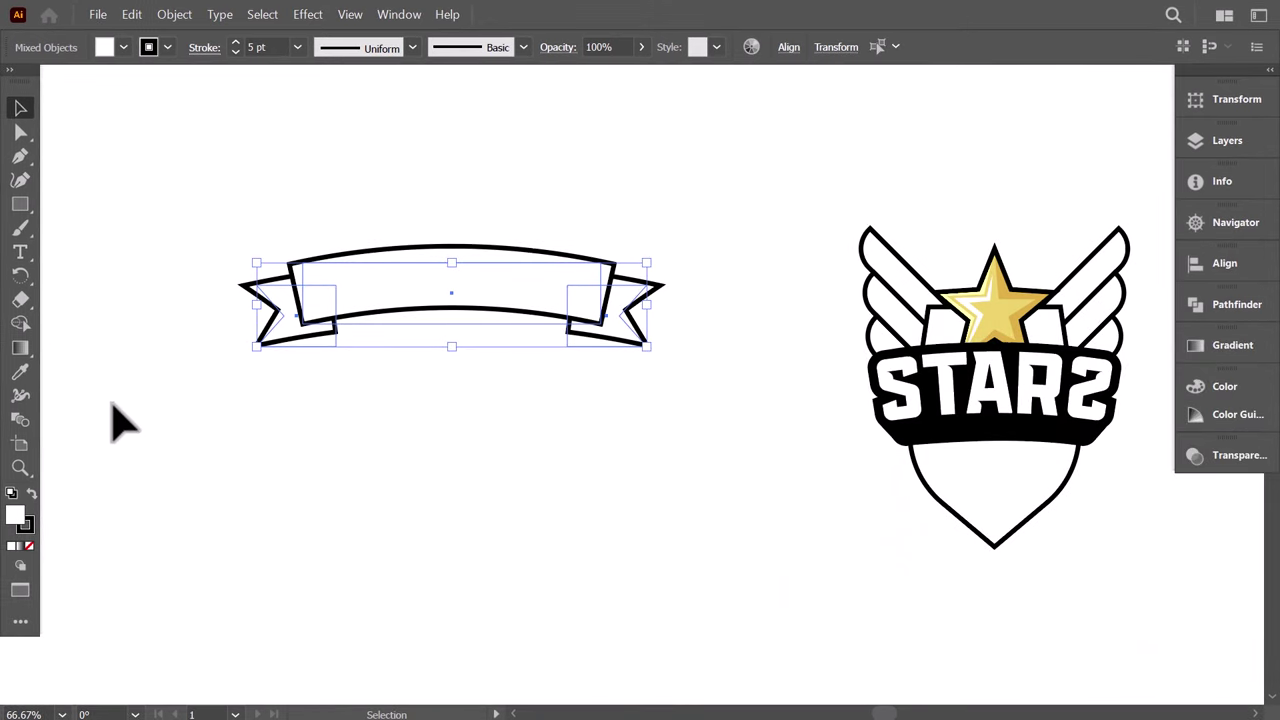
Step: Sample the star's gold colour with the Eyedropper to fill the banner and its ribbon tails
left_click(21, 376)
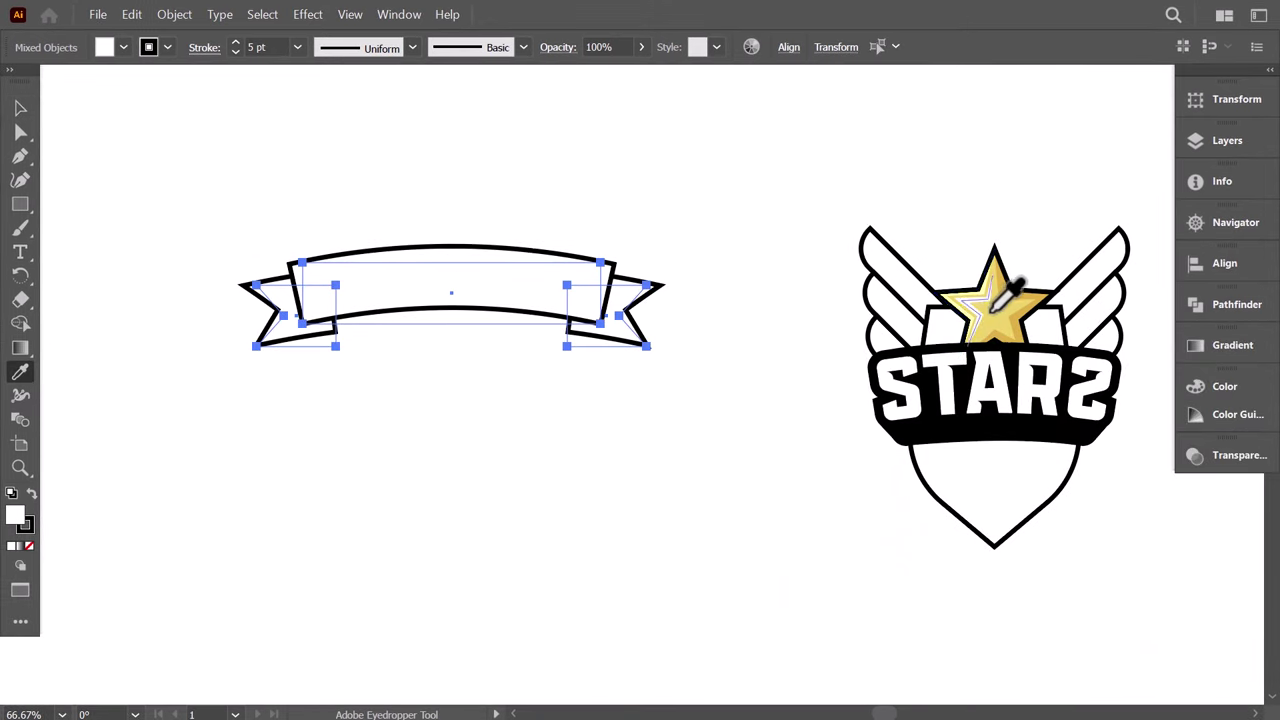
left_click(998, 303)
left_click(21, 108)
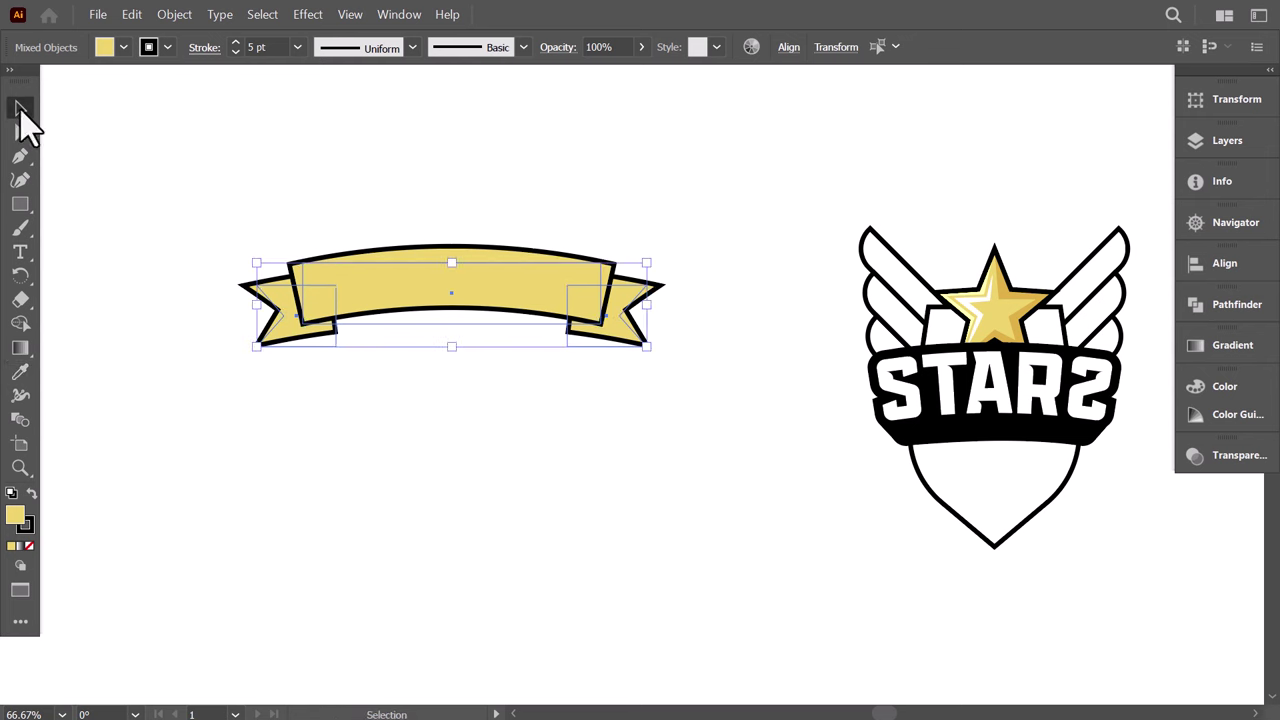
Step: Scale the ribbon down, place it across the shield just below the lettering, and move the assembled logo to the artboard's middle
left_click_drag(646, 262, 1041, 457)
left_click_drag(803, 200, 1116, 592)
left_click_drag(1000, 422, 564, 434)
key("ctrl+shift+a")
Step: Paste a copy of the central banner piece in front, remove its stroke and fill it black
scroll(615, 471, "up", 2)
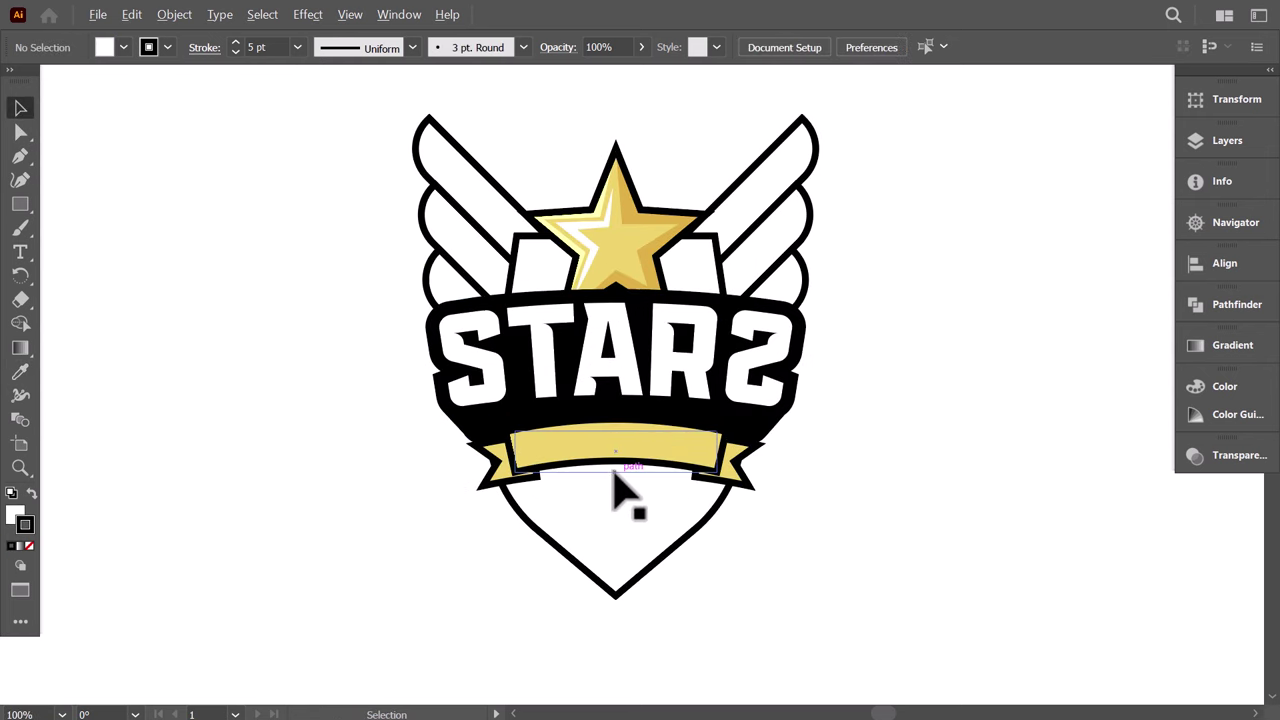
left_click(645, 455)
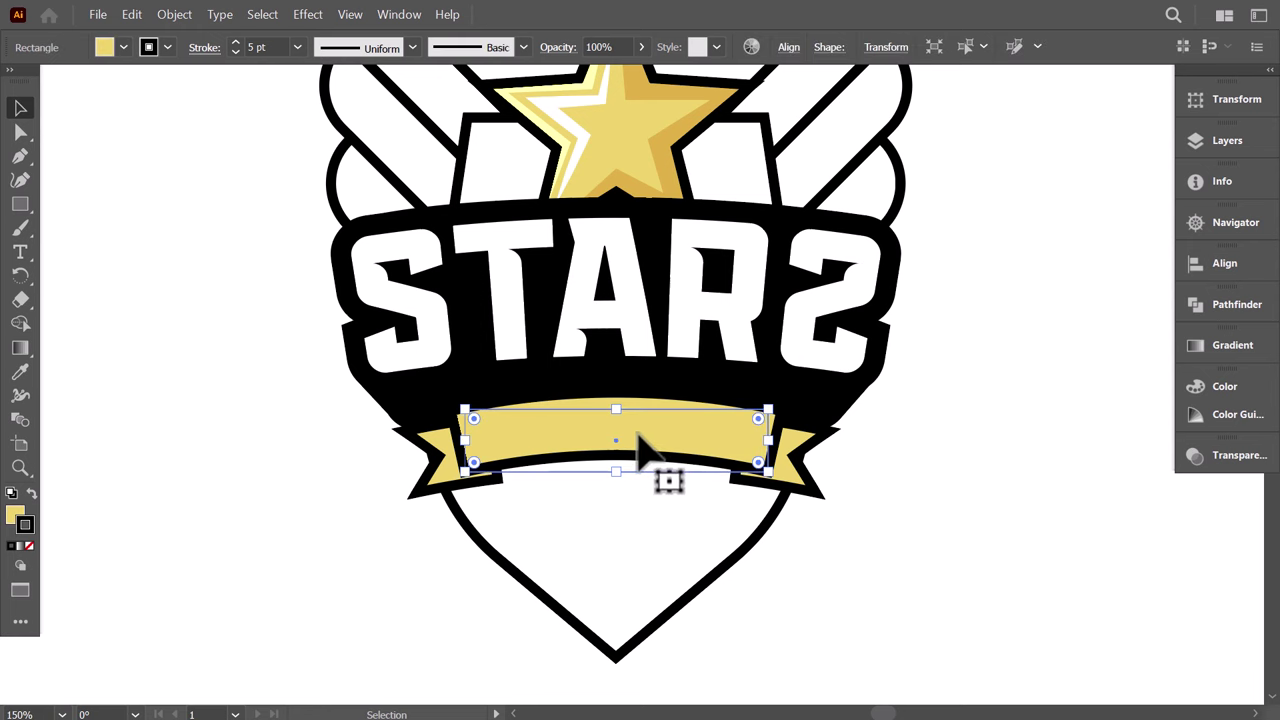
key("ctrl+c")
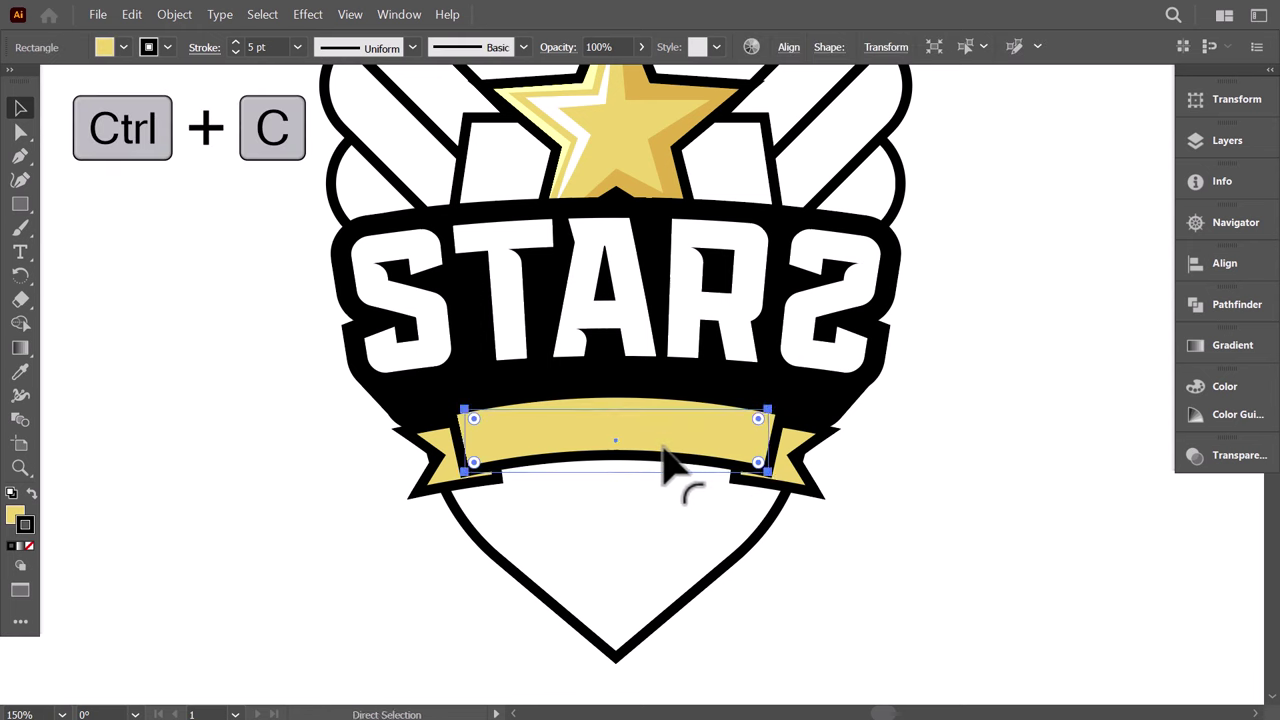
key("ctrl+f")
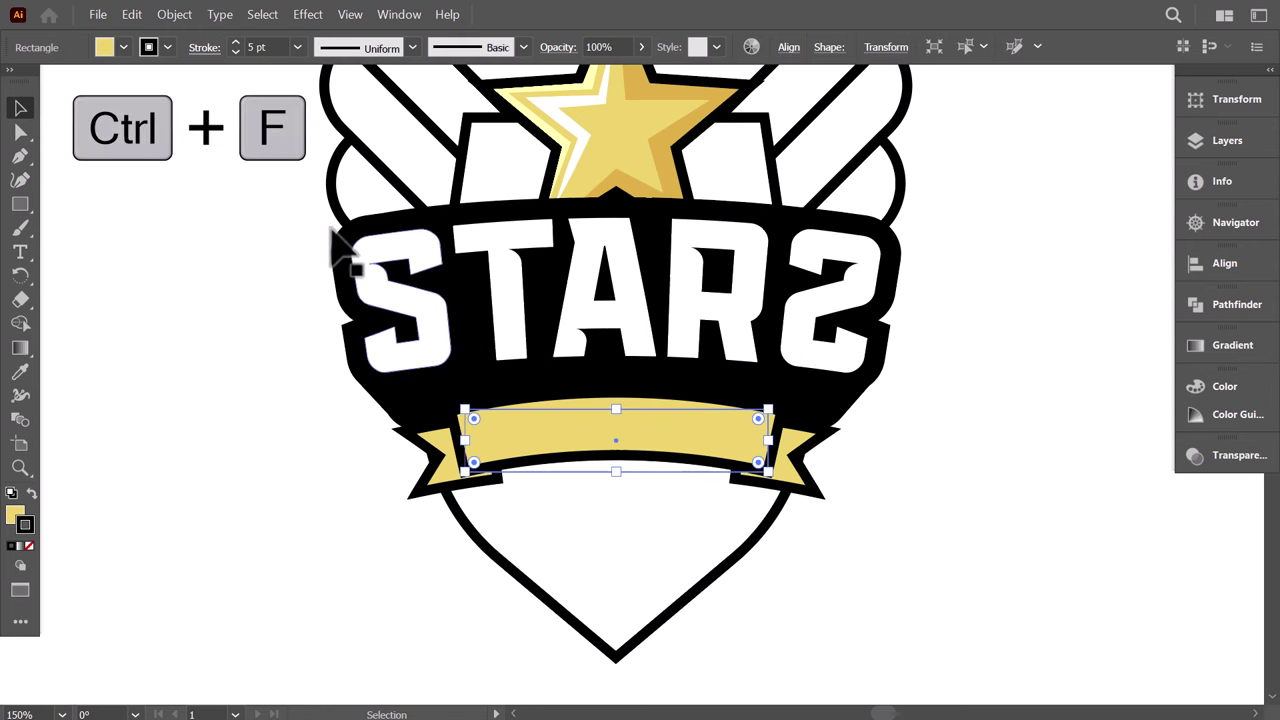
left_click(164, 47)
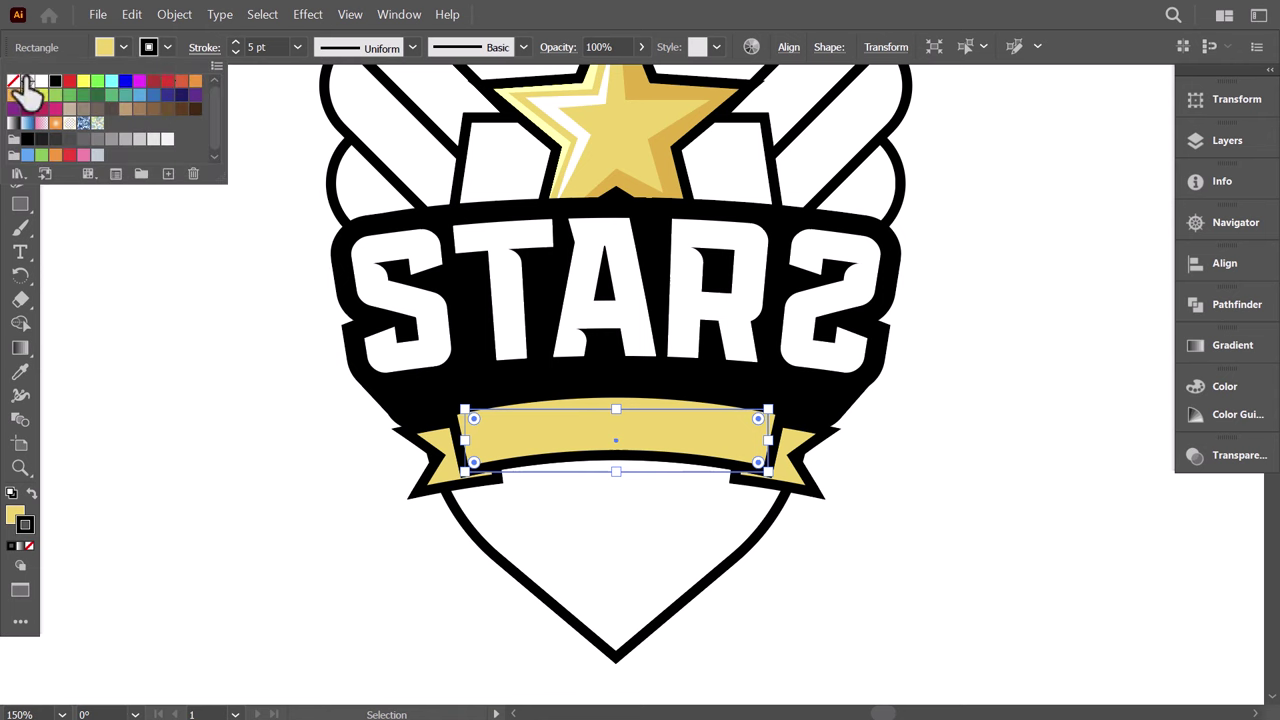
left_click(13, 81)
left_click(121, 47)
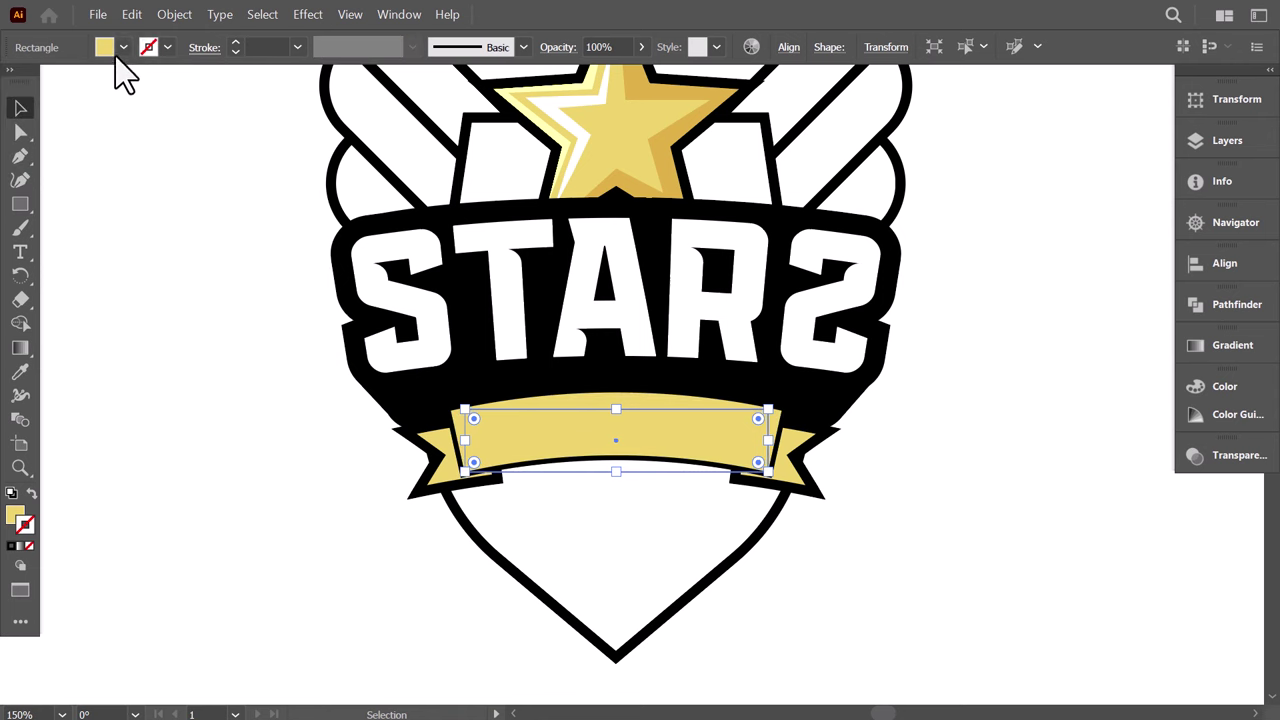
left_click(121, 48)
left_click(55, 81)
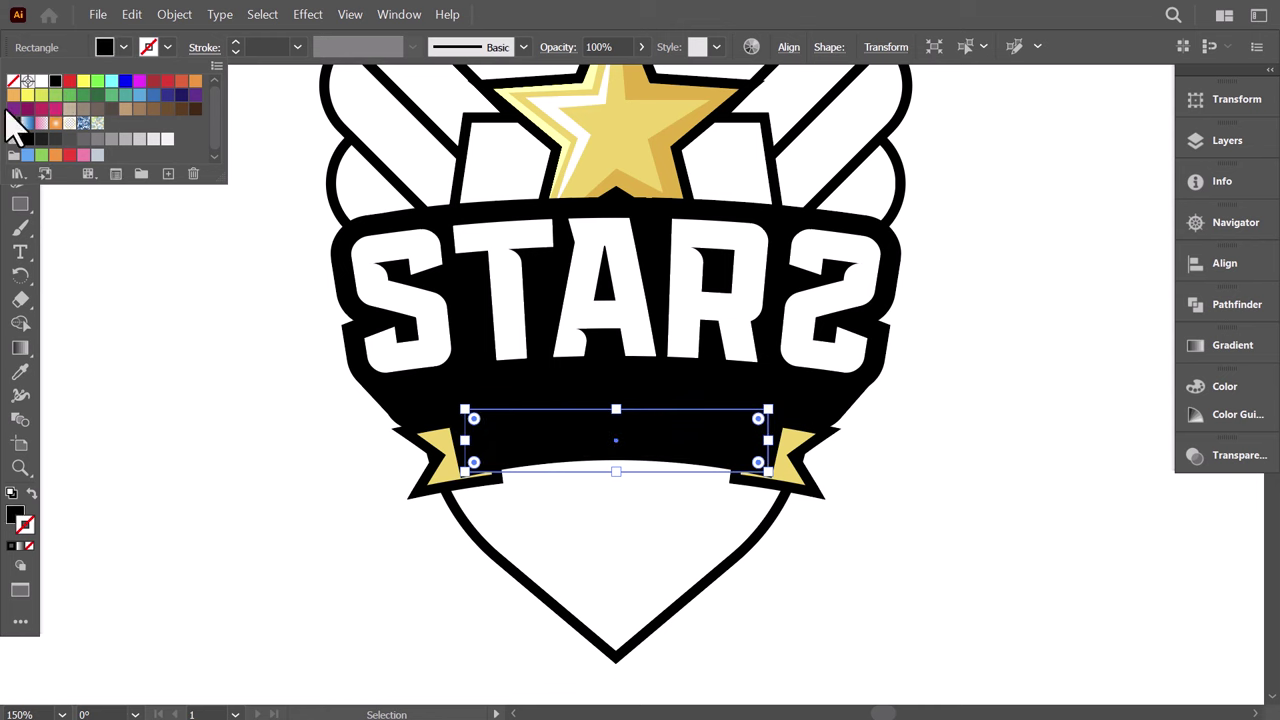
left_click(121, 47)
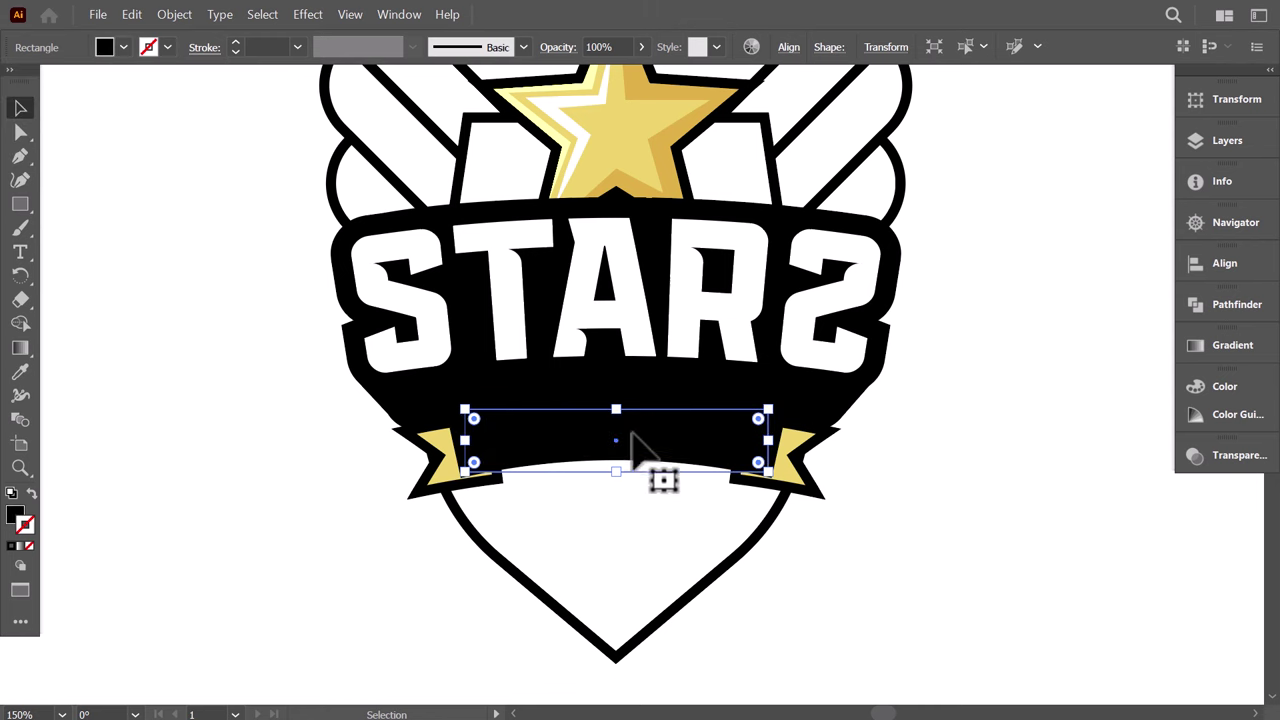
Step: Shift the black banner copy lower, scale it slightly smaller, and expand its appearance
left_click_drag(672, 436, 675, 457)
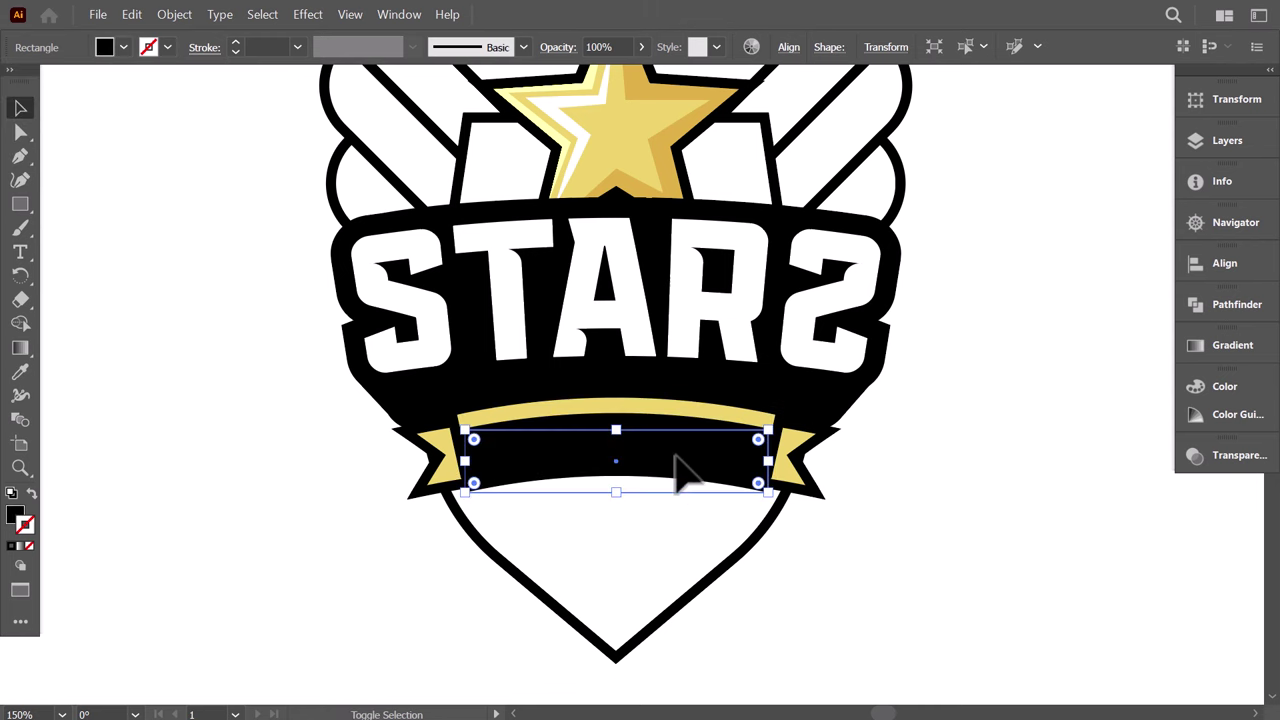
mouse_move(768, 432)
left_mouse_down()
mouse_move(751, 443)
mouse_move(762, 440)
left_mouse_up()
left_click(175, 14)
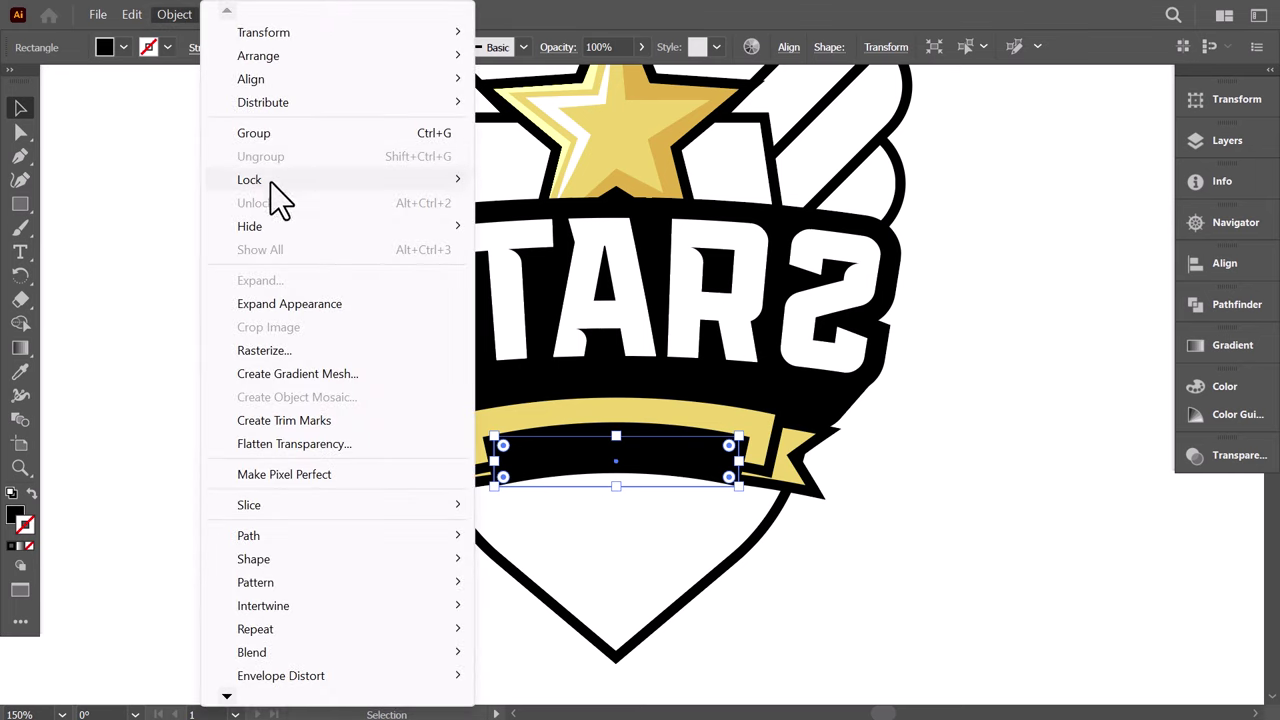
left_click(305, 302)
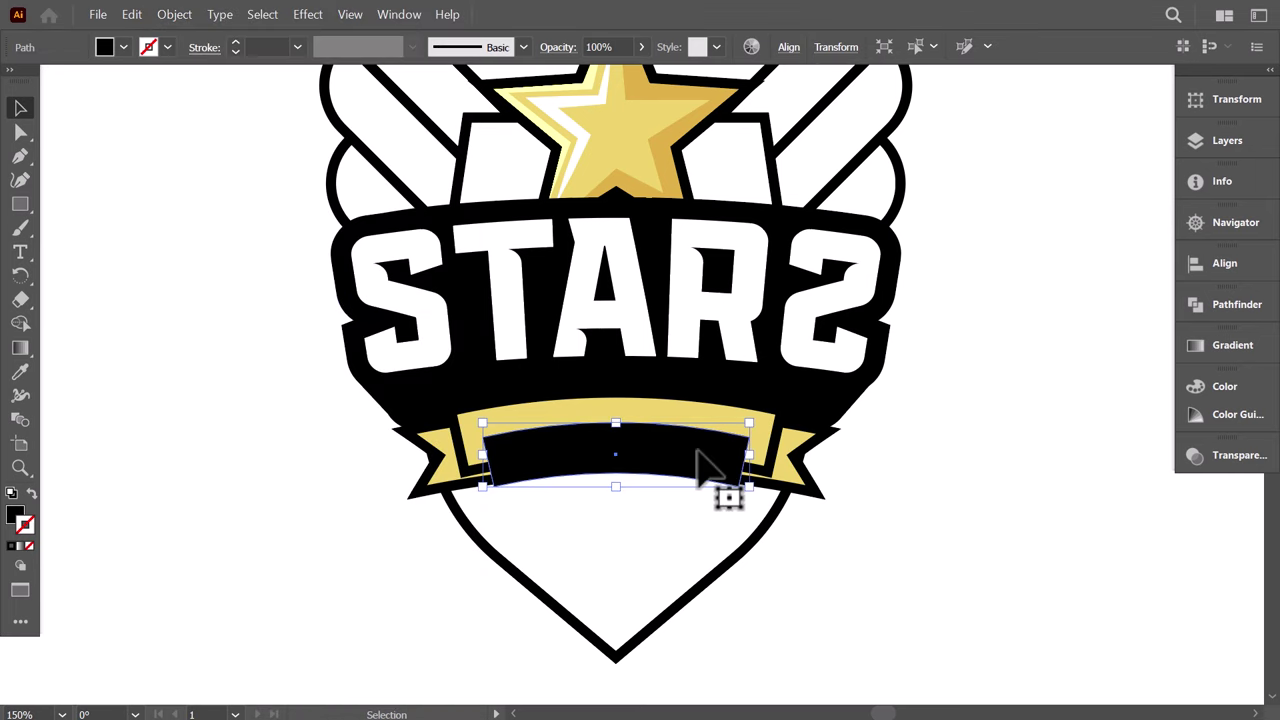
Step: Cut the black banner shape and paste it directly behind the gold banner as a shadow
key("ctrl+x")
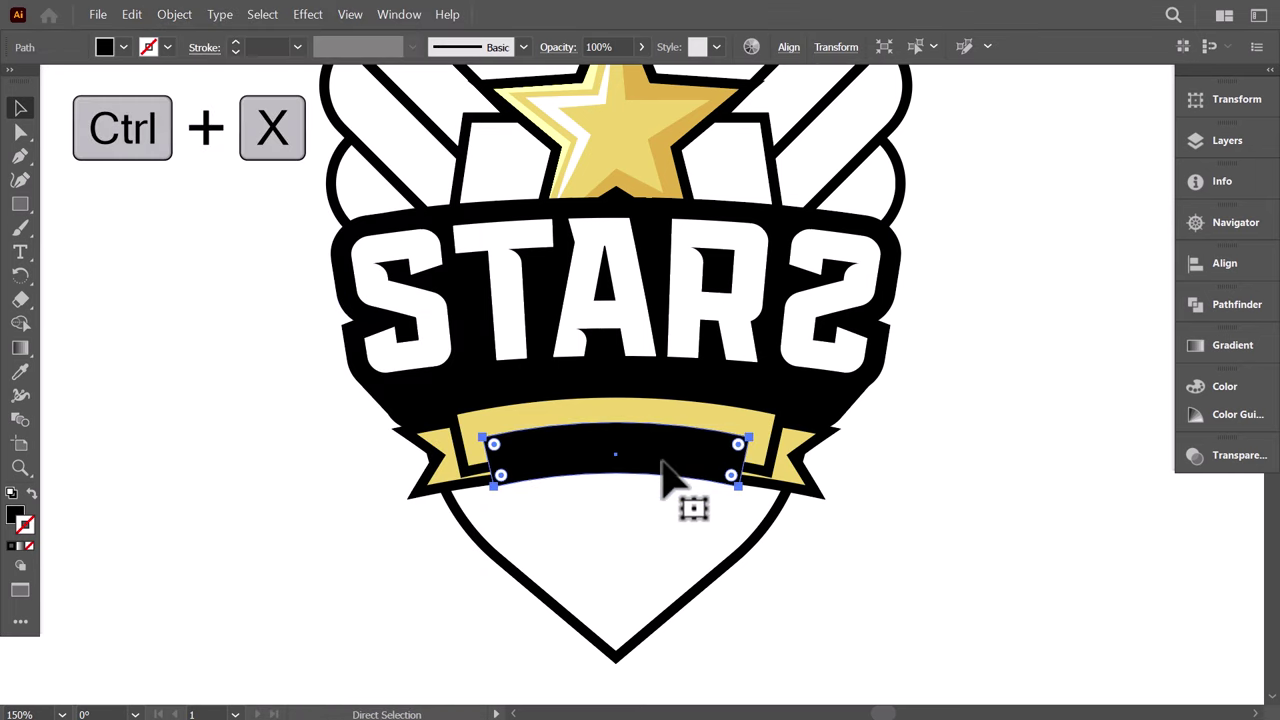
left_click(628, 433)
left_click(628, 437, "ctrl")
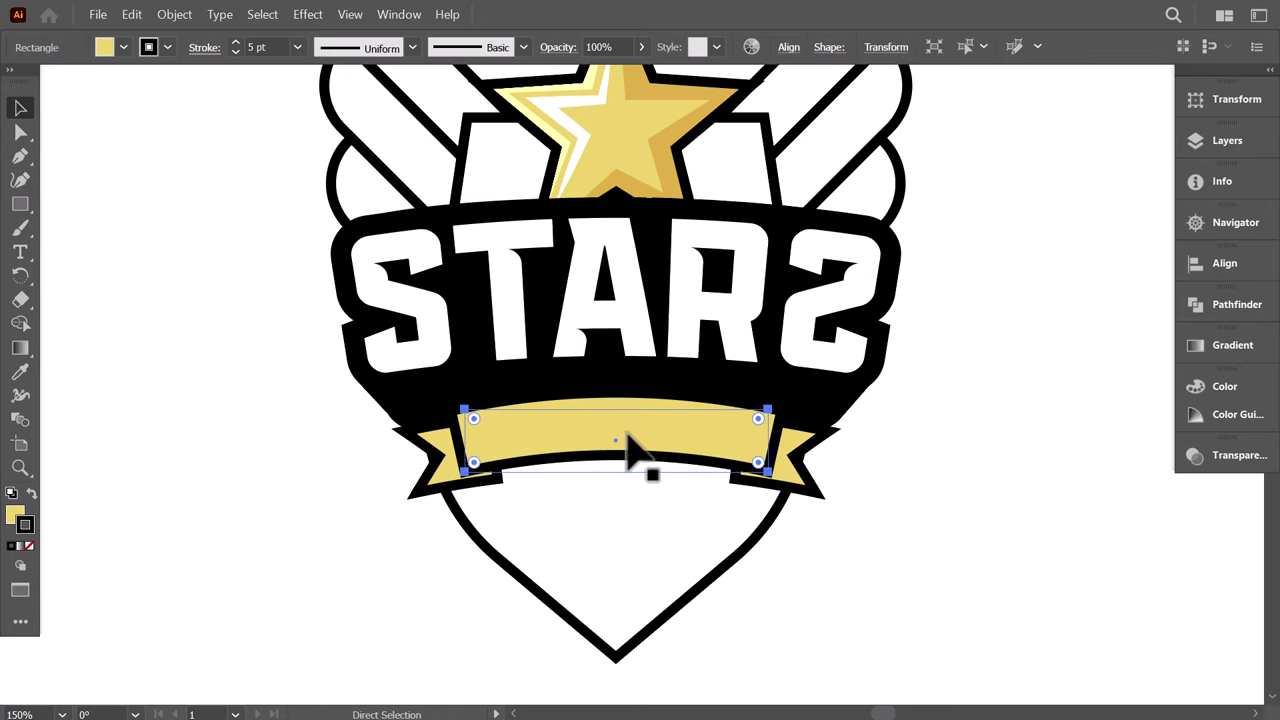
key("ctrl+b")
Step: Nudge the pair of ribbon tails down so they sit lower than the central gold banner
left_click(799, 492)
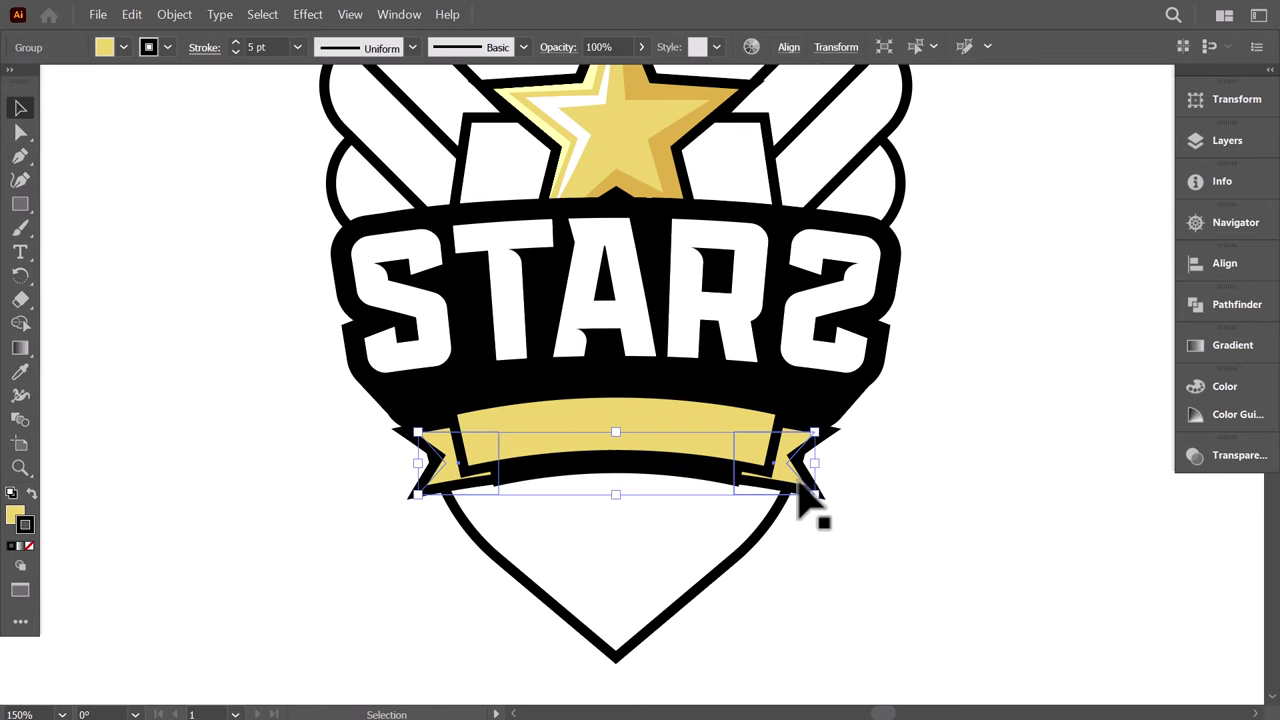
key("Down")
key("Down")
key("Down")
key("Down")
key("Down")
key("Down")
key("Down")
key("Down")
key("Down")
key("Down")
key("Down")
key("Down")
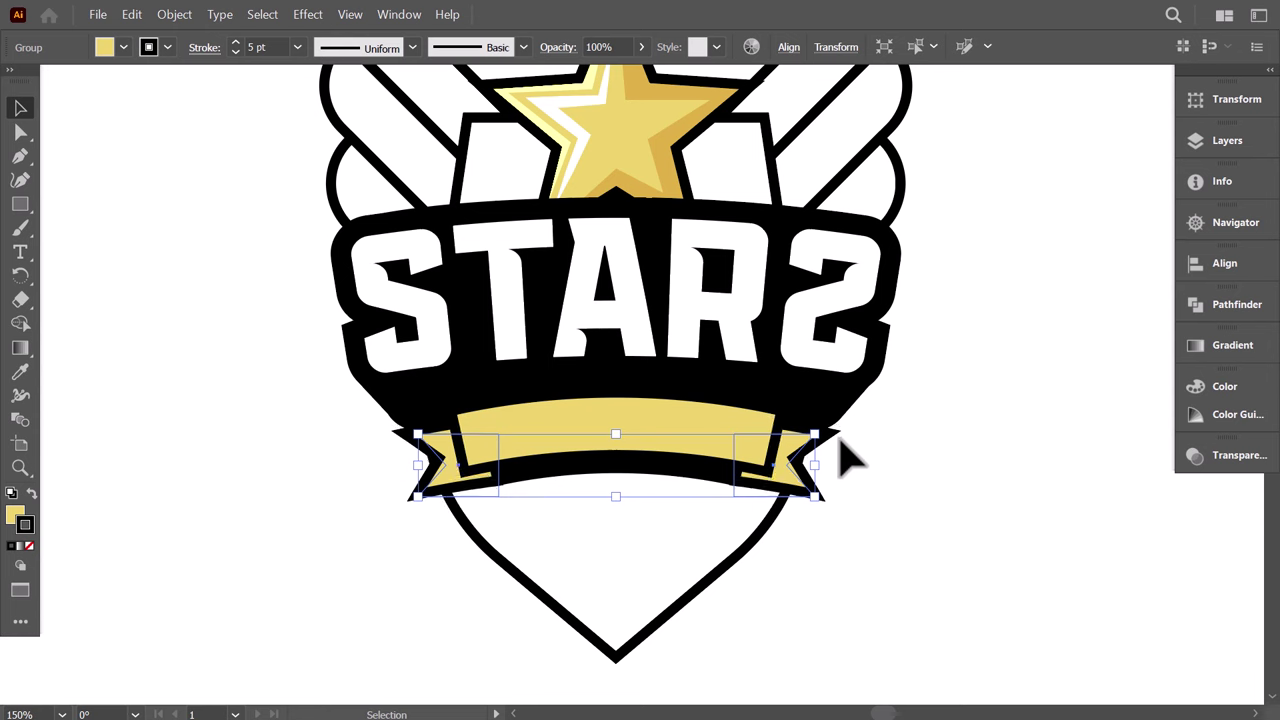
key("Down")
key("Down")
key("Down")
key("Down")
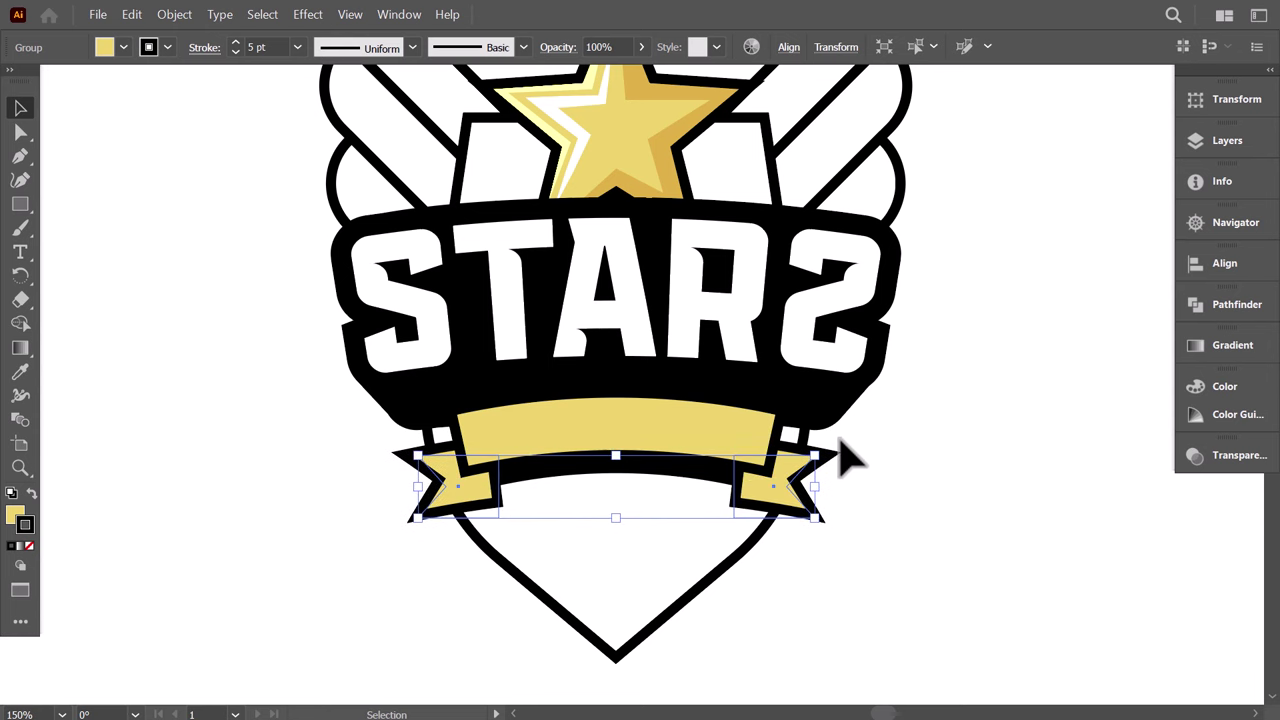
left_click(921, 539)
Step: Select the gold banner and both tails, expand their appearance, and expand their fill and stroke
left_click(490, 433)
left_click(436, 463, "shift")
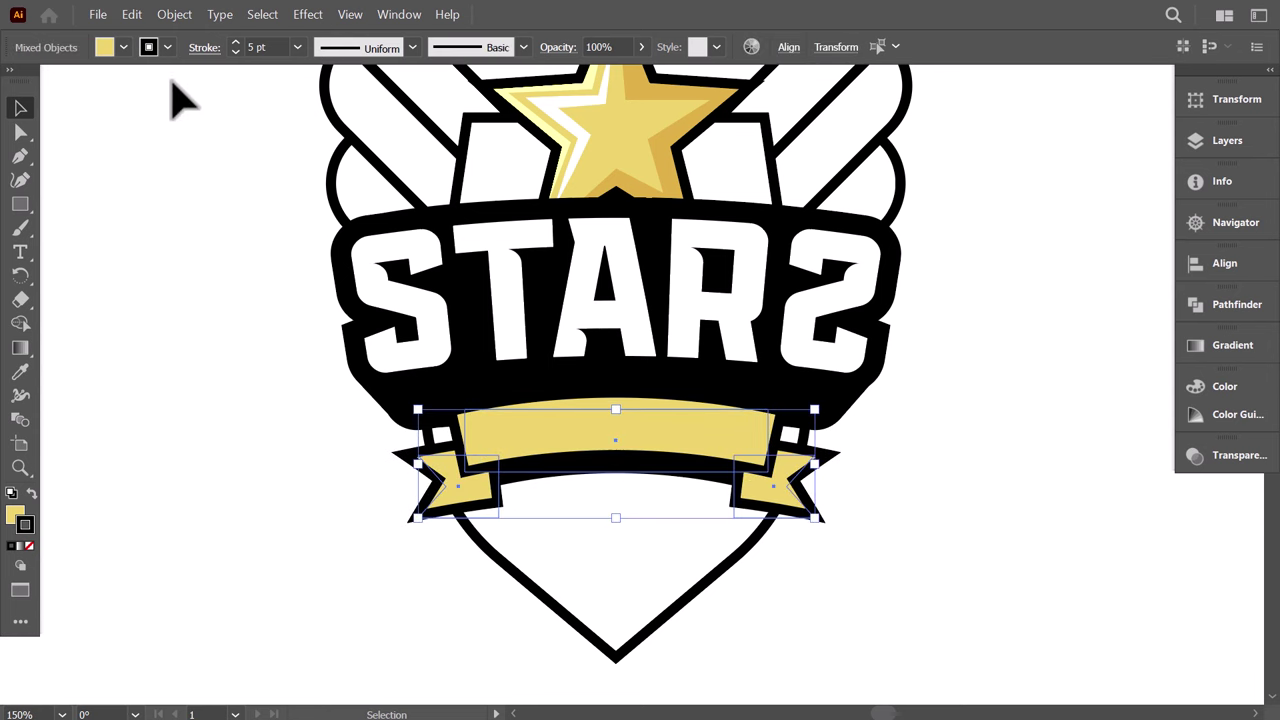
left_click(175, 14)
left_click(294, 303)
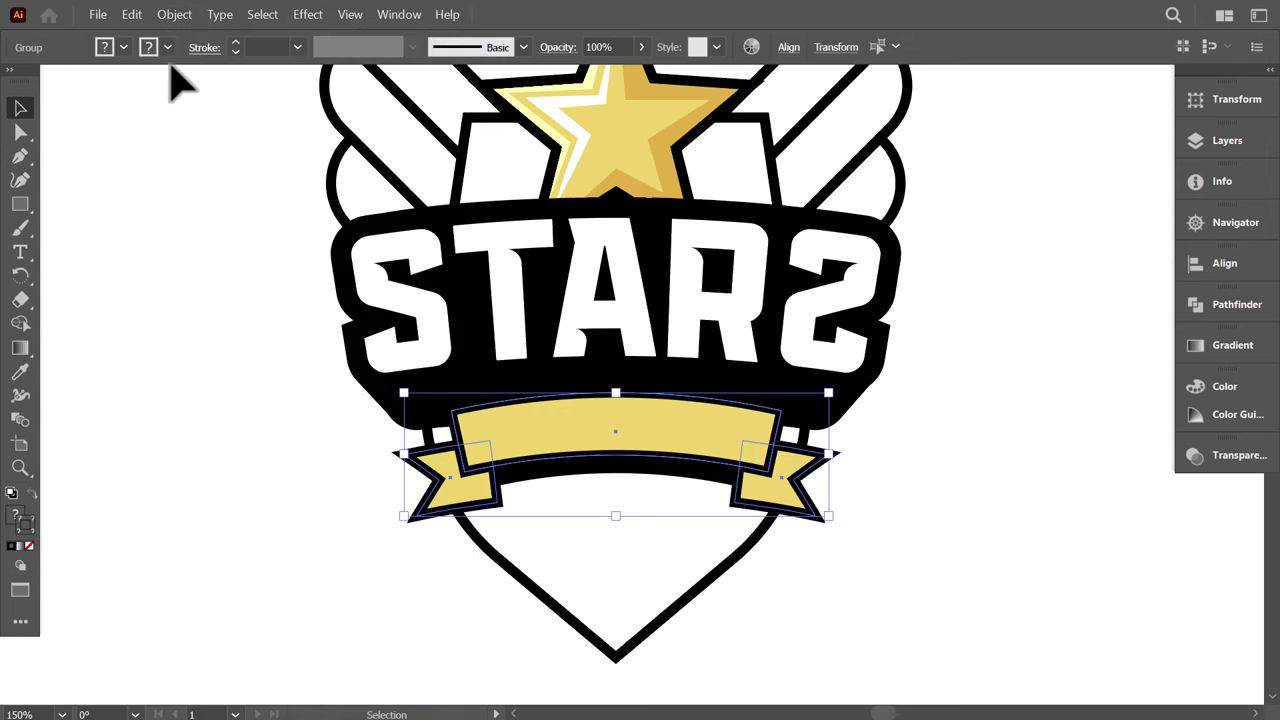
left_click(175, 14)
left_click(278, 280)
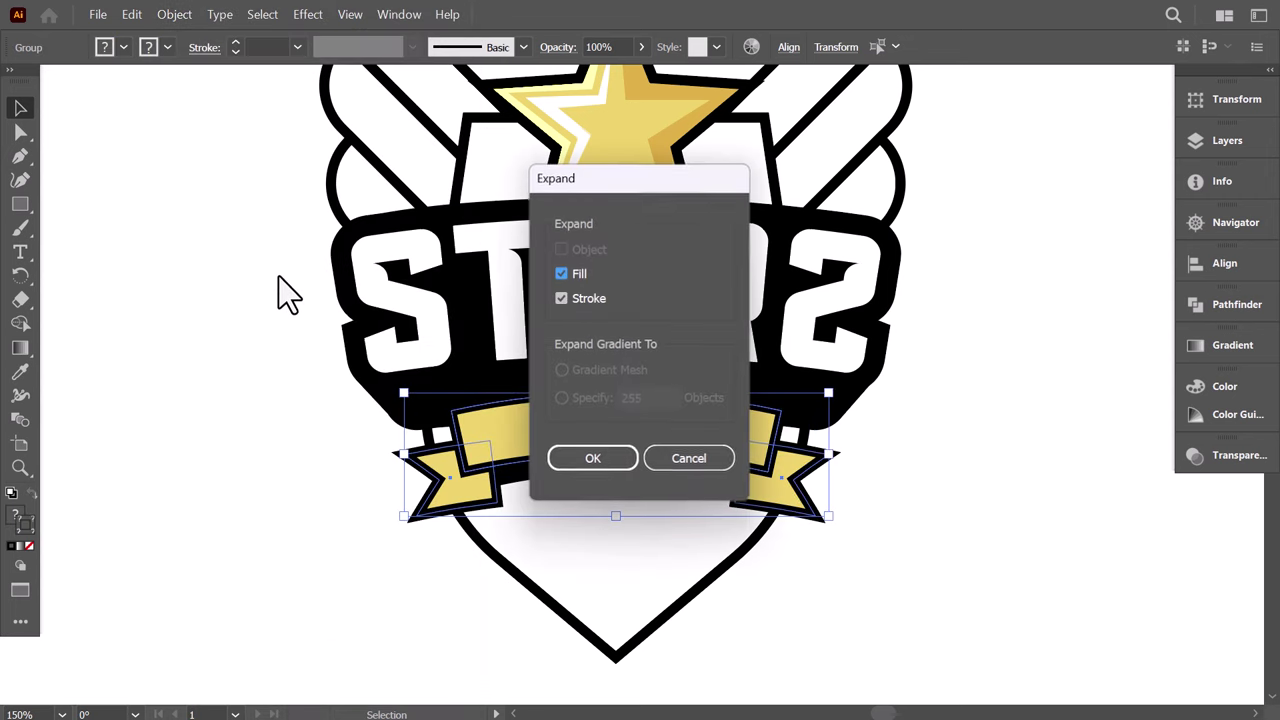
left_click(593, 460)
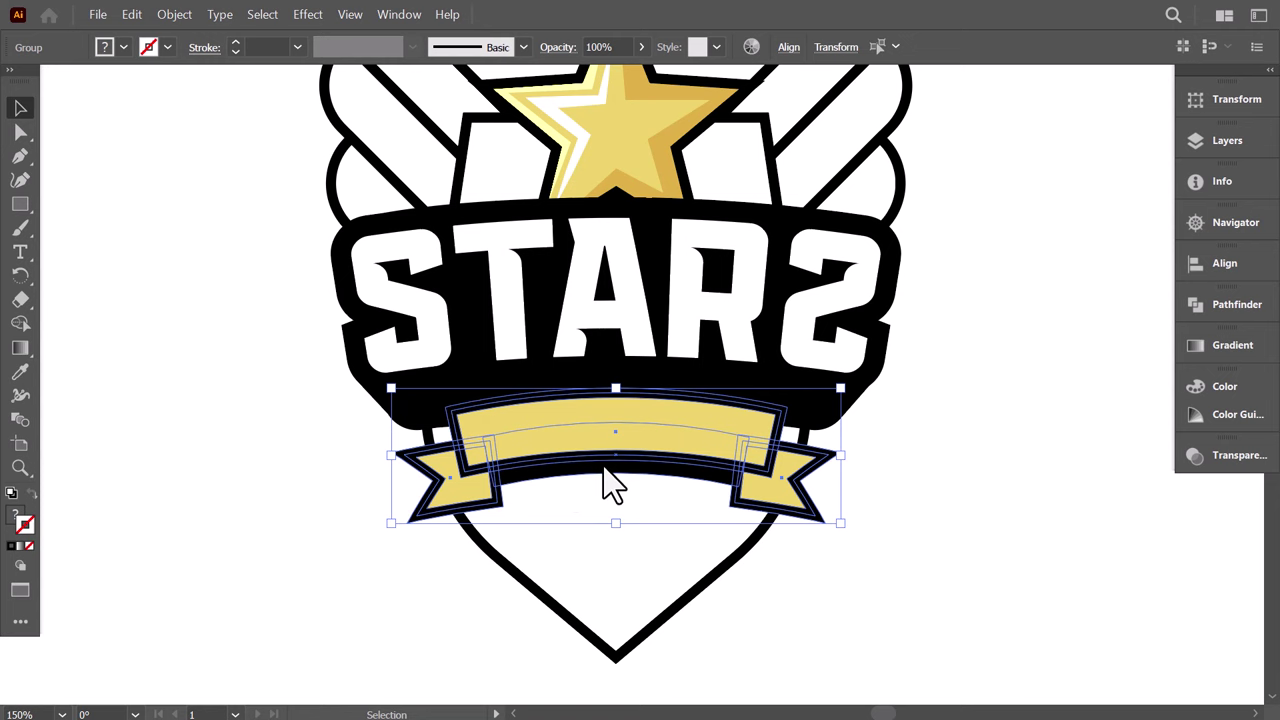
left_click(405, 570)
Step: Draw a triangular fold with the Pen tool over the left tail's inner corner and fill it with the lettering backdrop's black
scroll(575, 490, "up", 1)
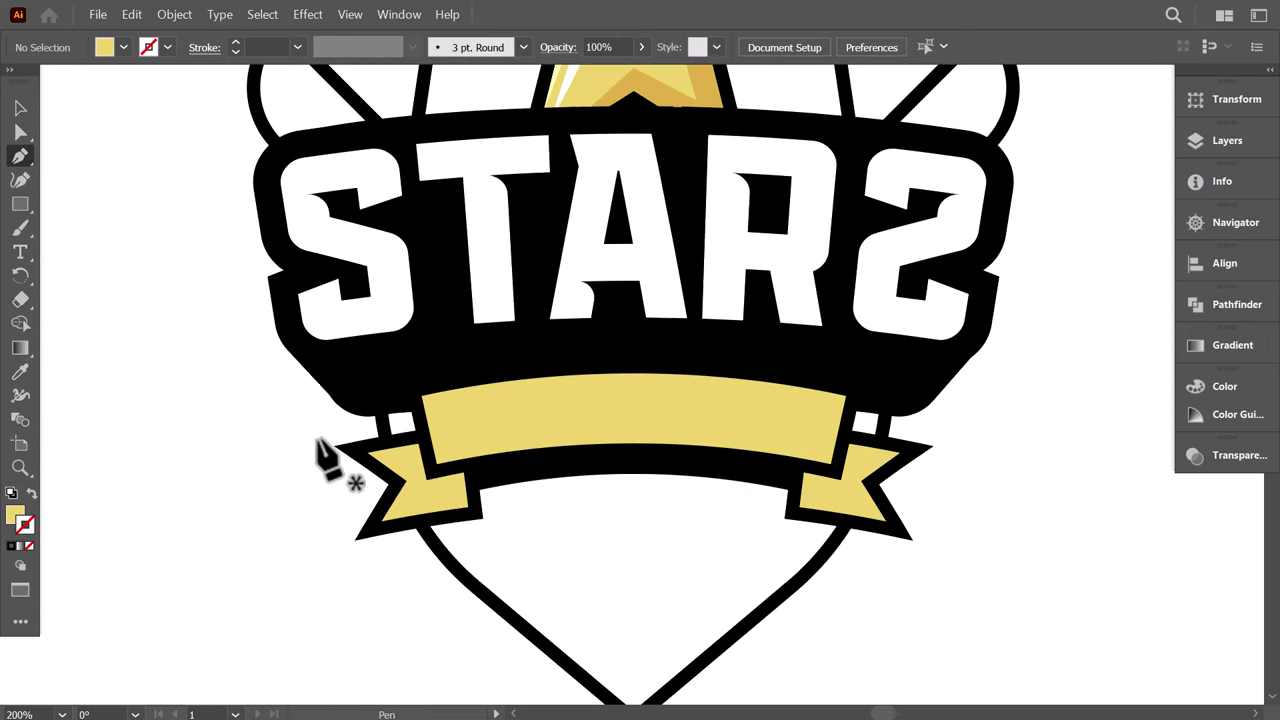
left_click(426, 480)
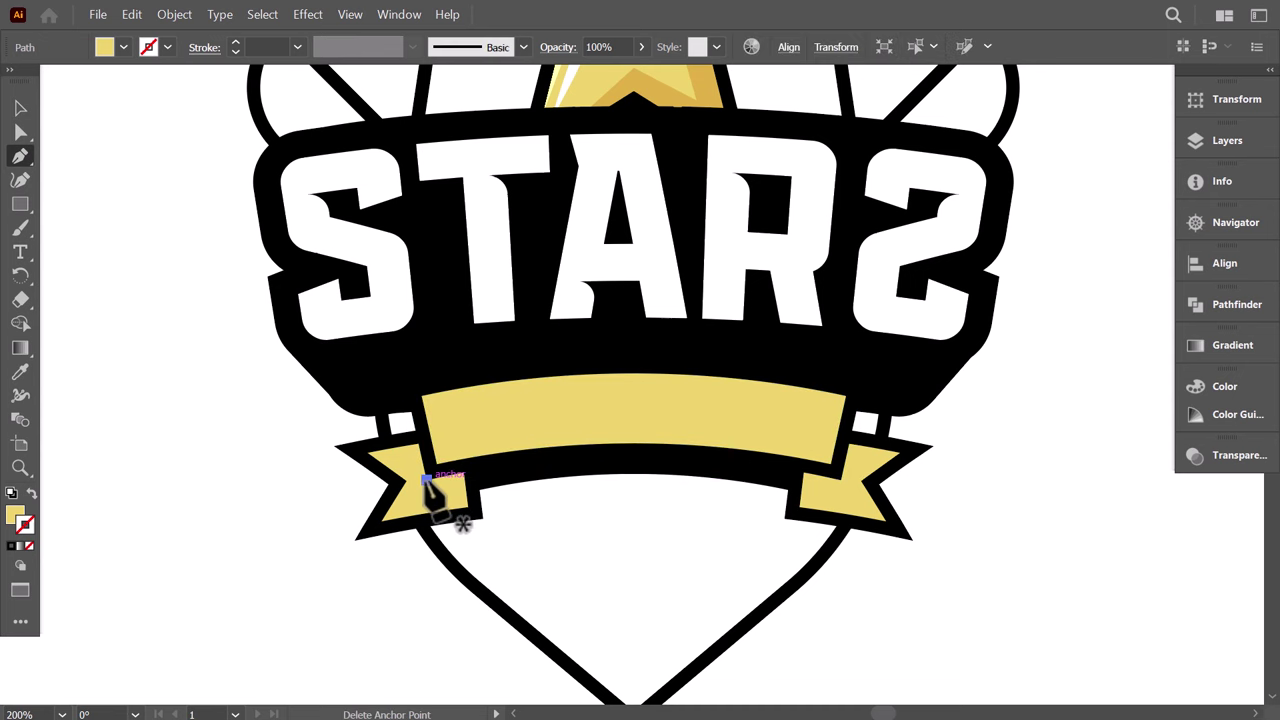
left_click(481, 516)
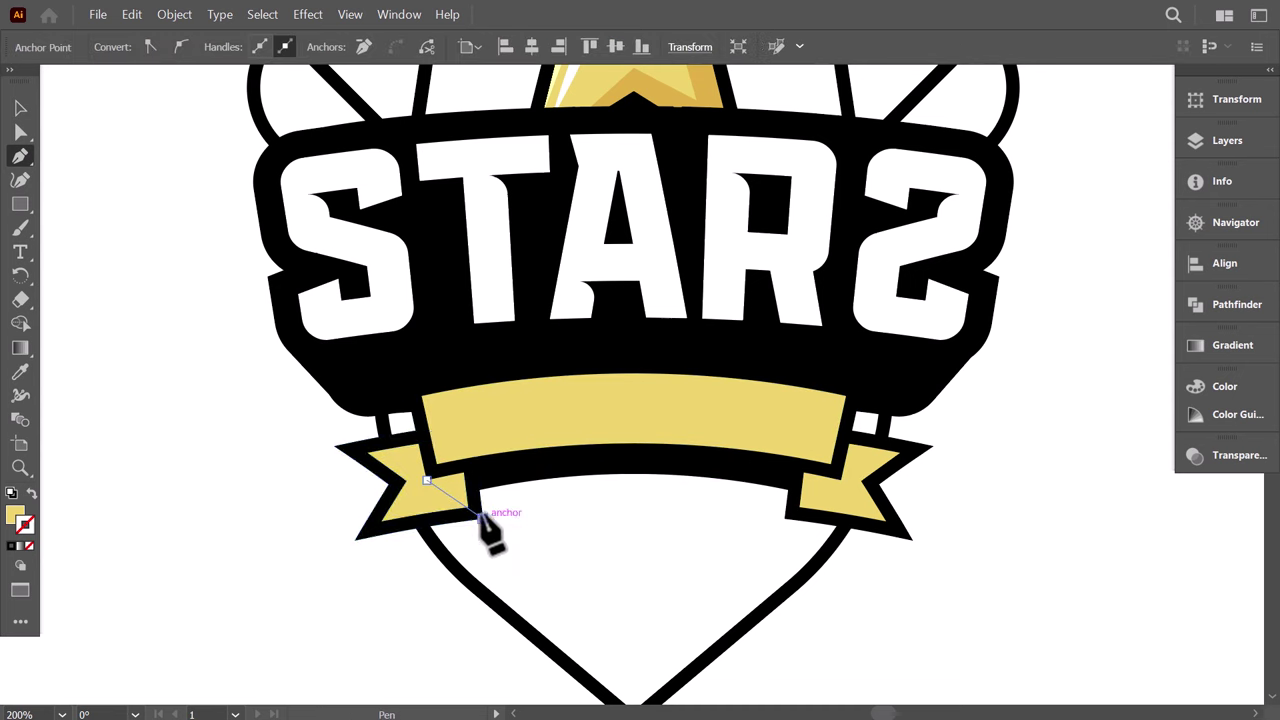
left_click(477, 461)
left_click(427, 479)
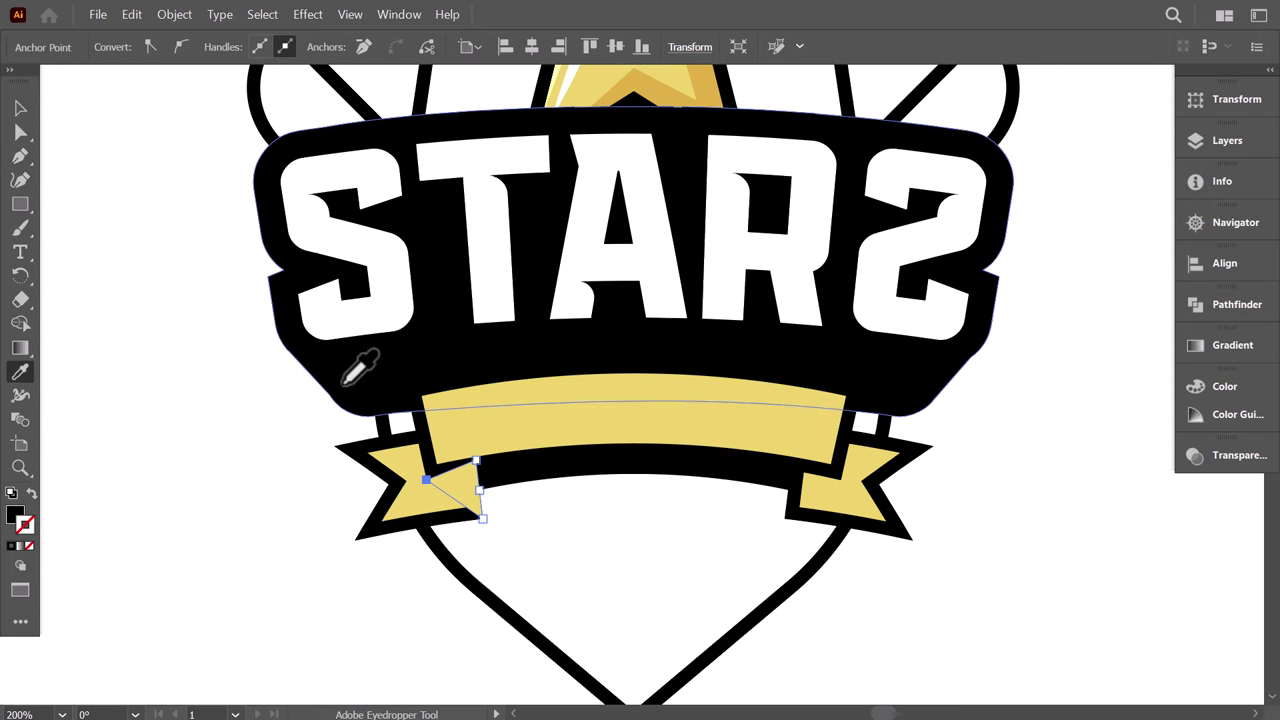
left_click(355, 372)
left_click(140, 372)
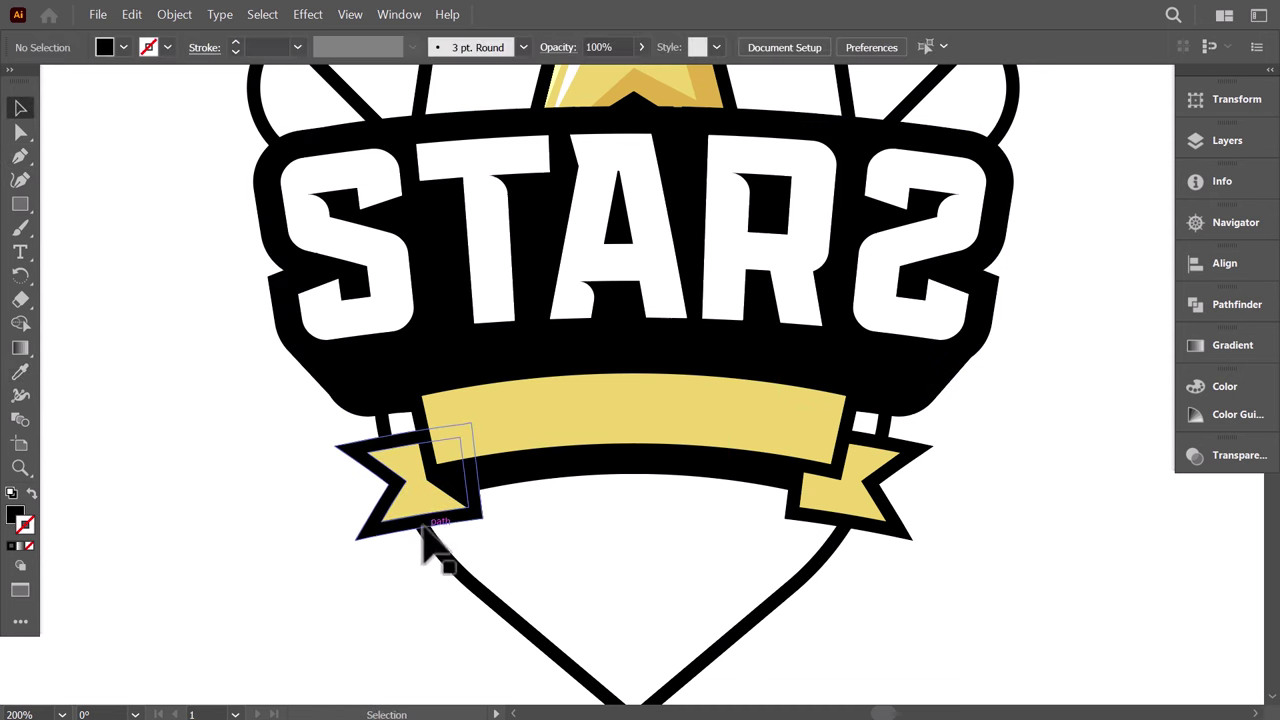
Step: Copy the black triangular fold to the right tail, reflect it vertically, and position it over that tail's inner corner
scroll(575, 525, "up", 1)
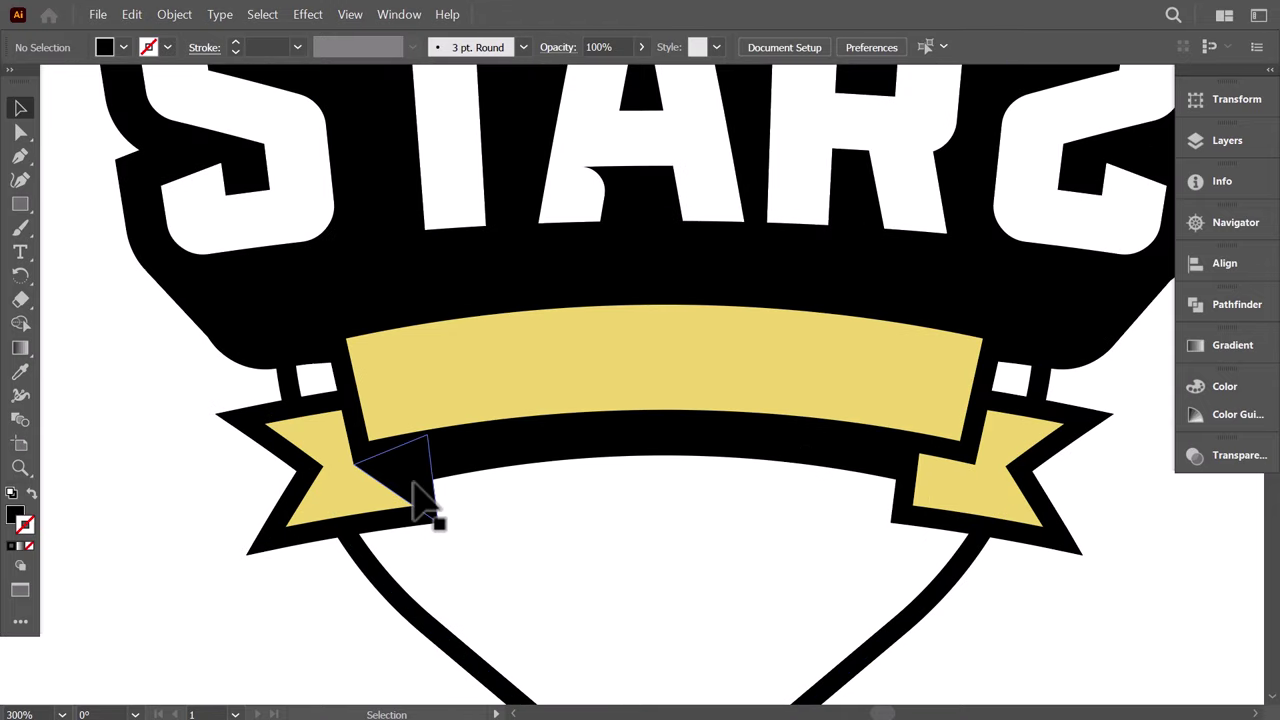
left_click_drag(425, 505, 894, 546)
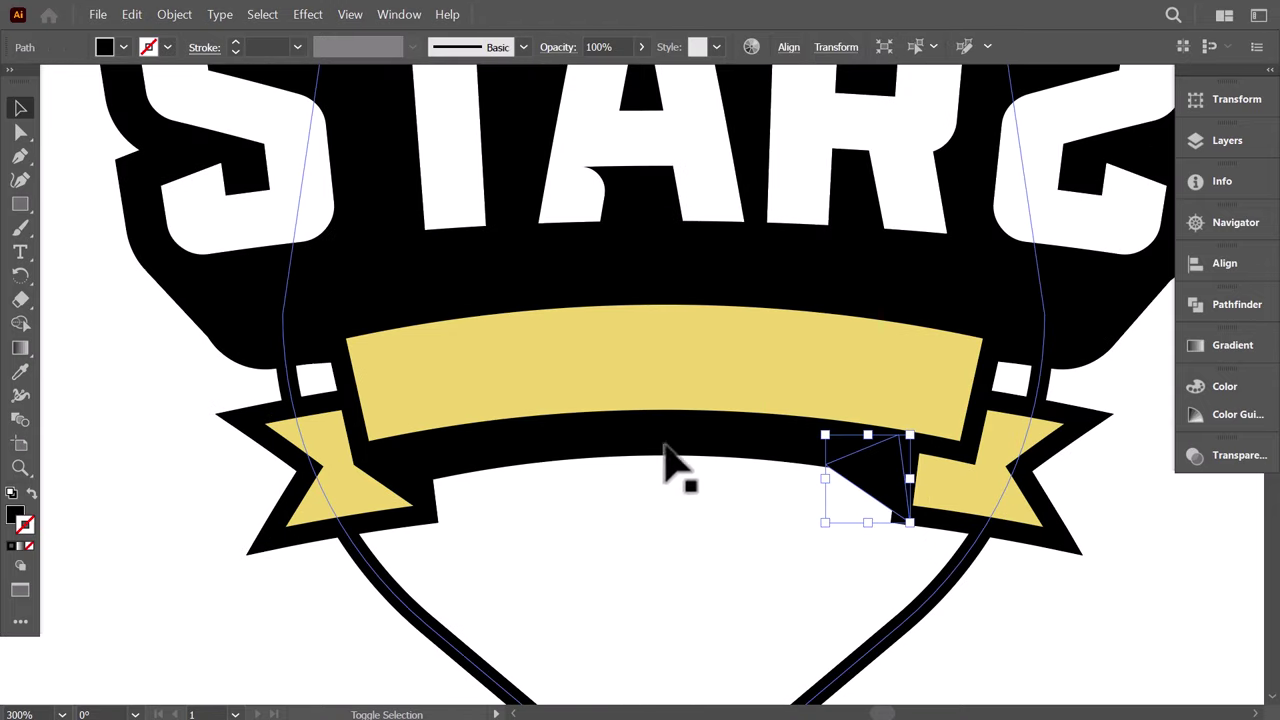
left_click(180, 14)
mouse_move(283, 35)
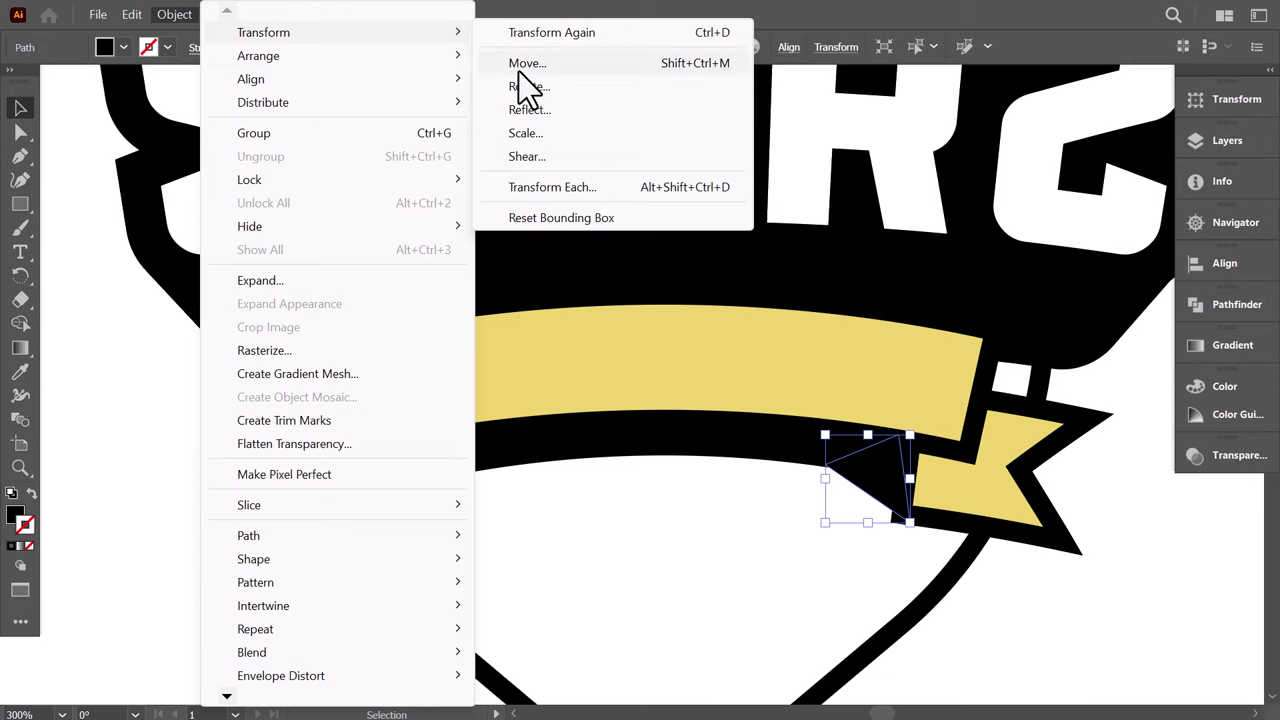
left_click(528, 110)
left_click(416, 494)
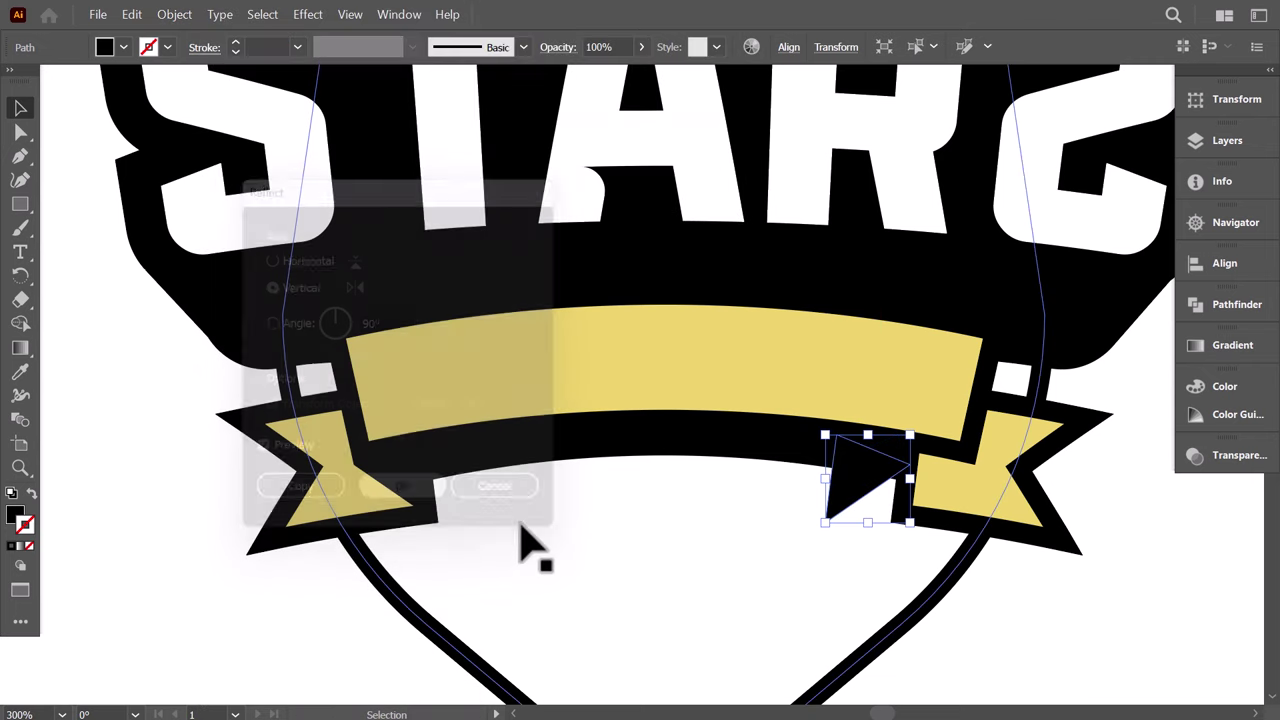
left_click_drag(857, 482, 918, 492)
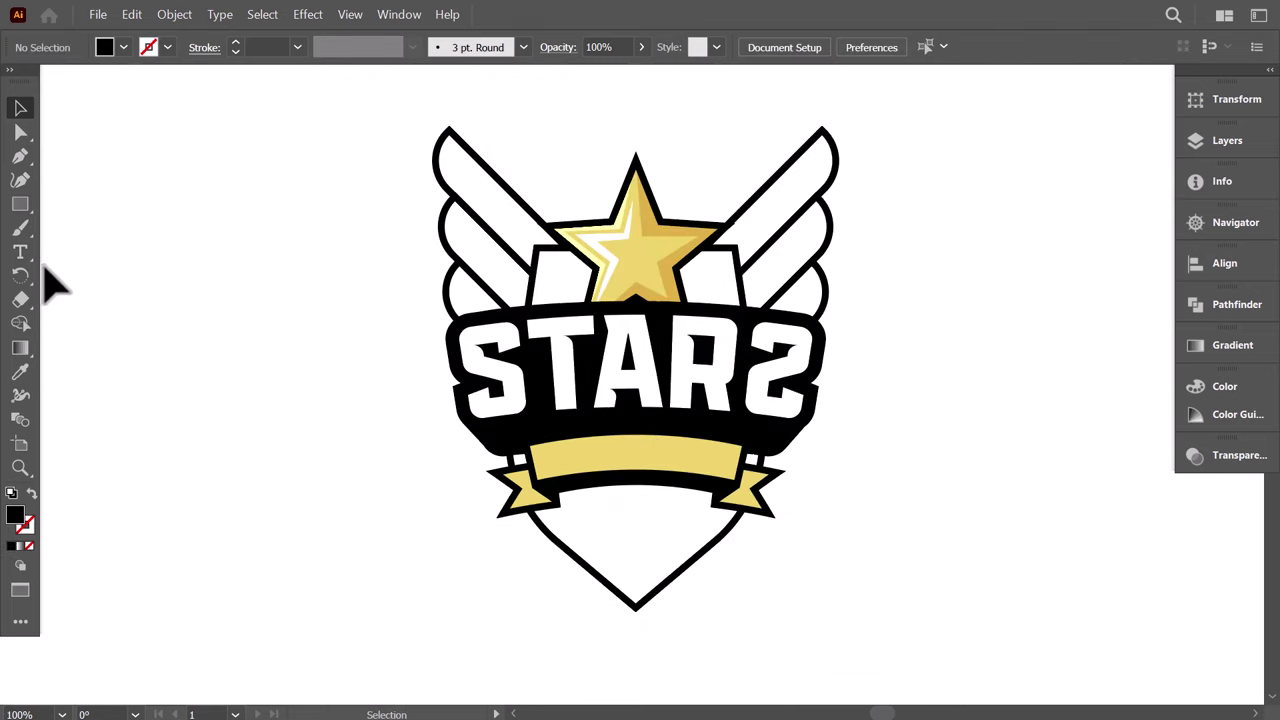
Step: Add the text TOURNAMENT beside the logo, enlarge it, and move it down next to the ribbon
left_click(21, 253)
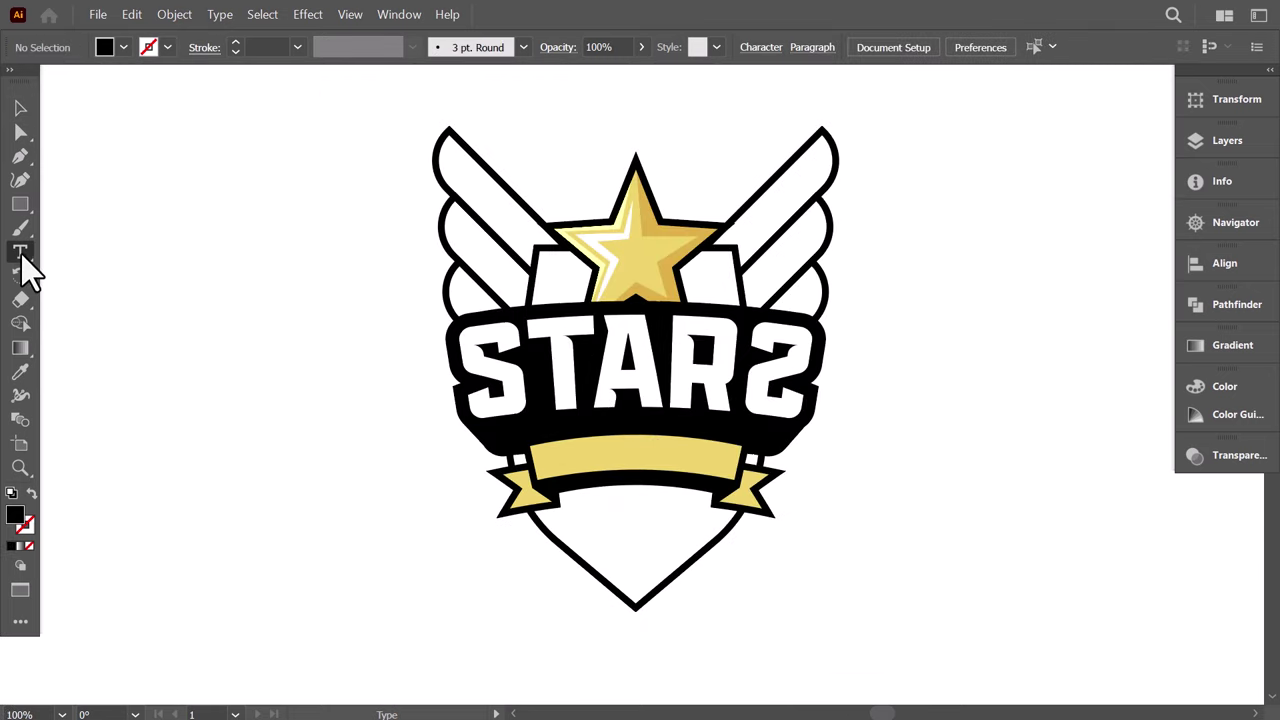
left_click(166, 320)
type("TOURNAMENT")
key("Escape")
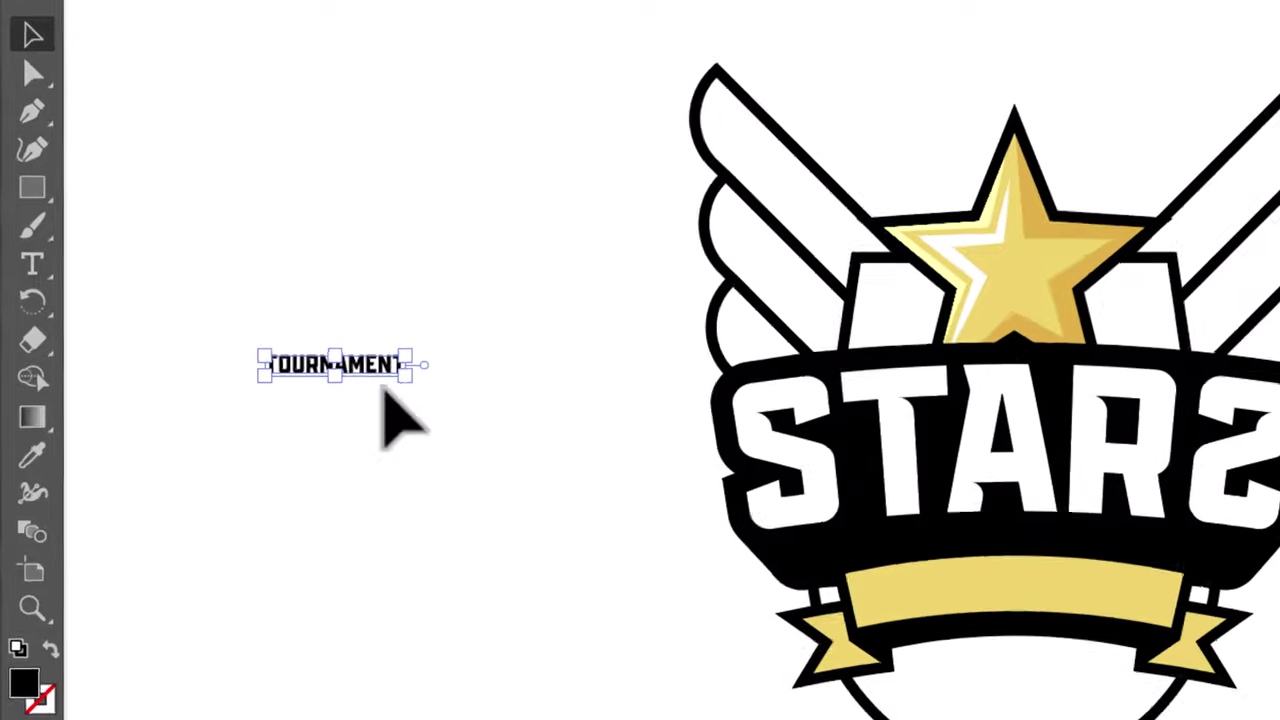
left_click_drag(407, 378, 562, 520)
left_click_drag(469, 362, 637, 712)
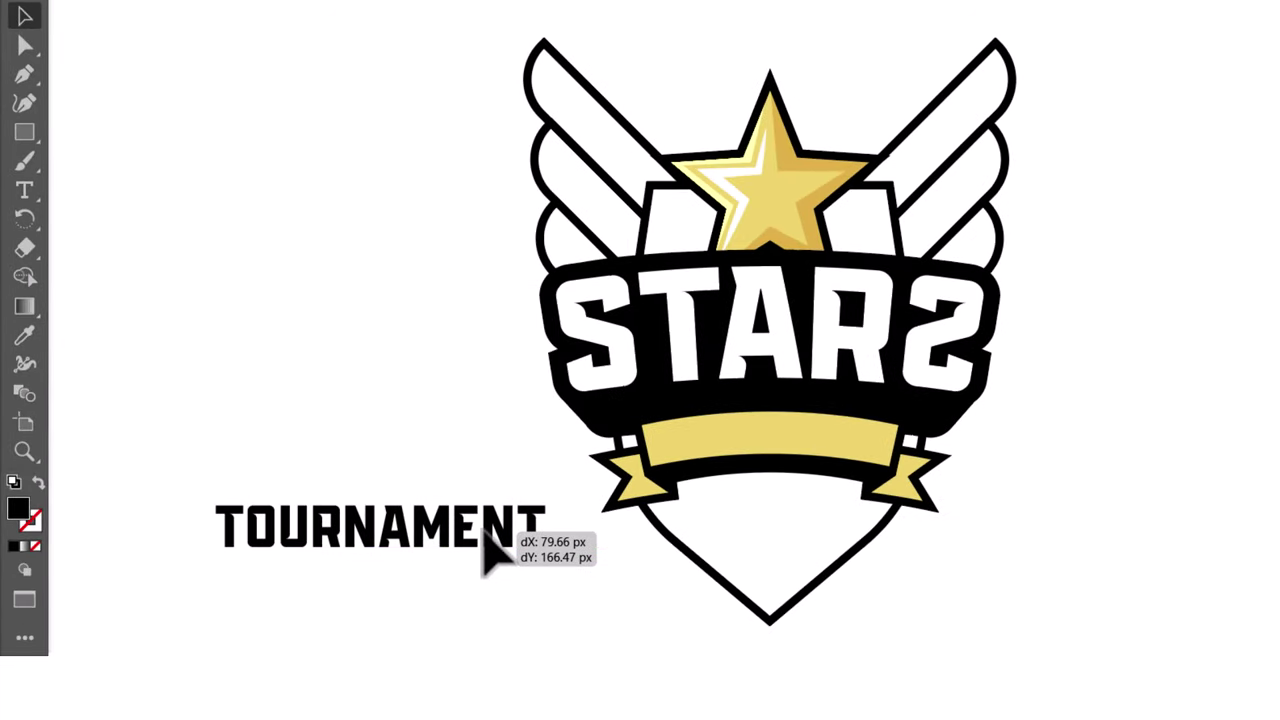
left_click_drag(487, 548, 489, 549)
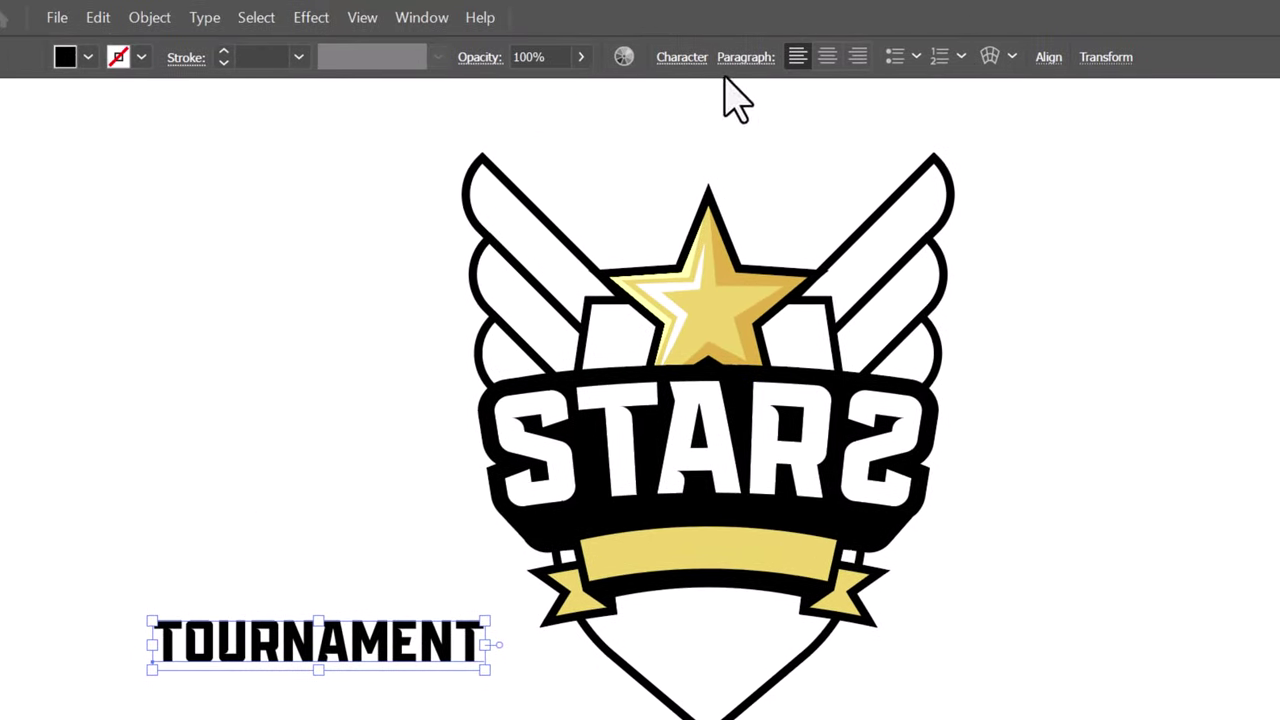
Step: Set the tracking of the TOURNAMENT text to 250
left_click(681, 57)
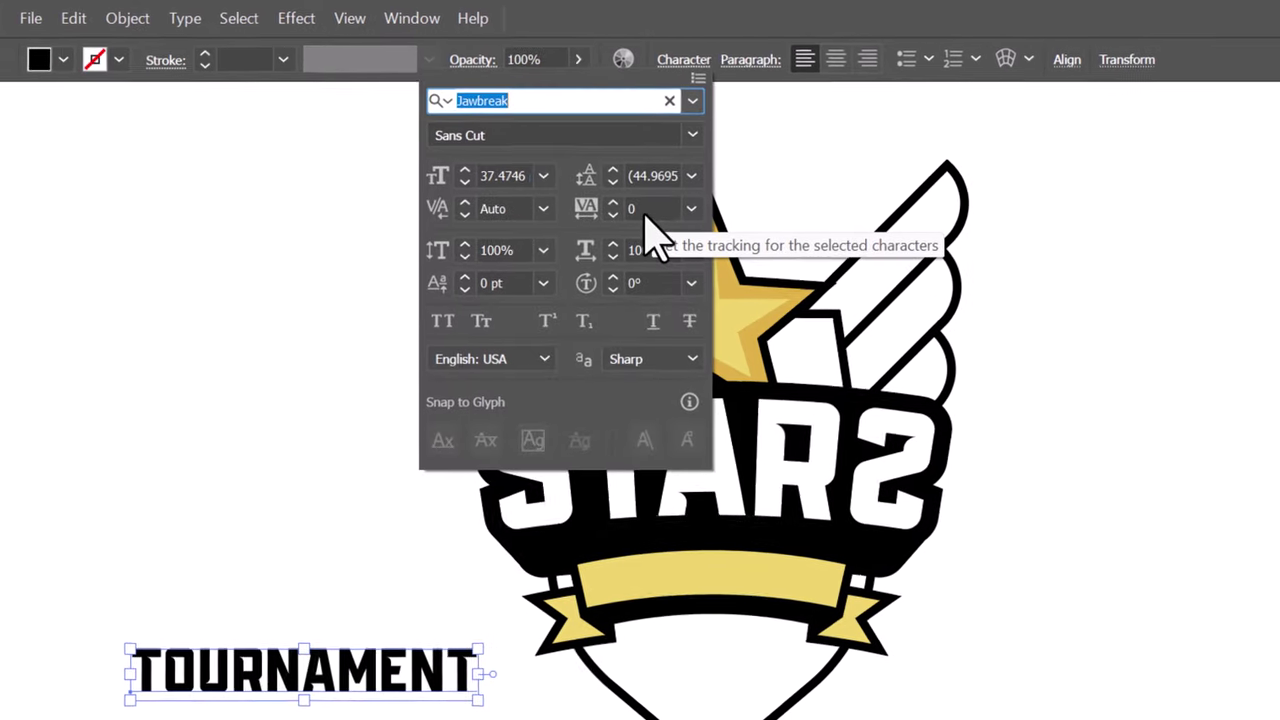
left_click(625, 206)
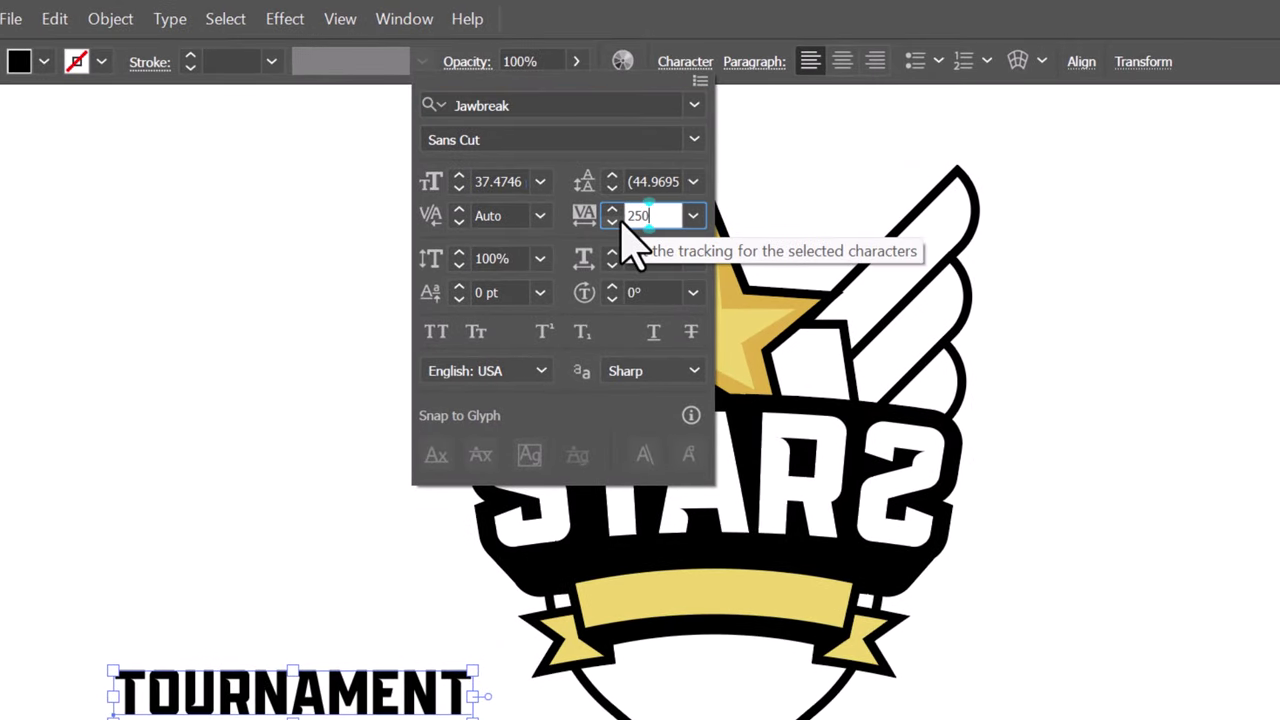
type("250")
key("Tab")
key("Escape")
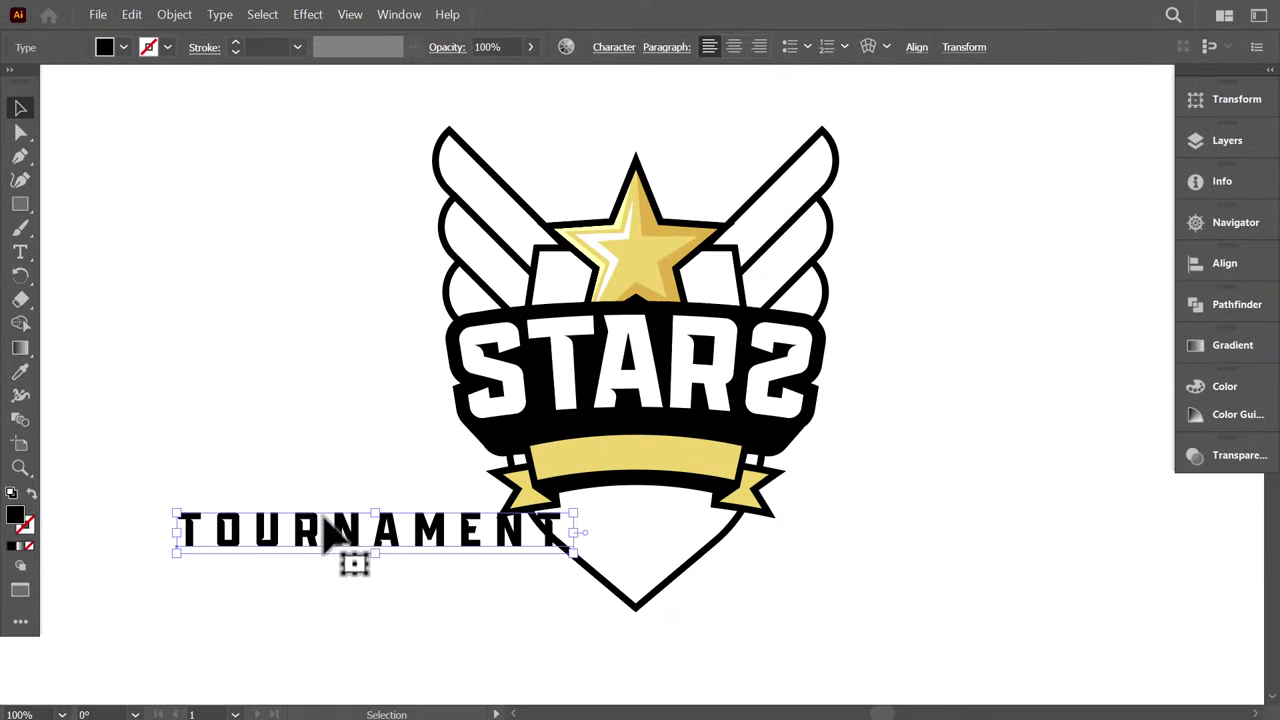
Step: Move the TOURNAMENT text onto the gold banner and scale it down to fit the banner's width
left_click_drag(325, 527, 610, 455)
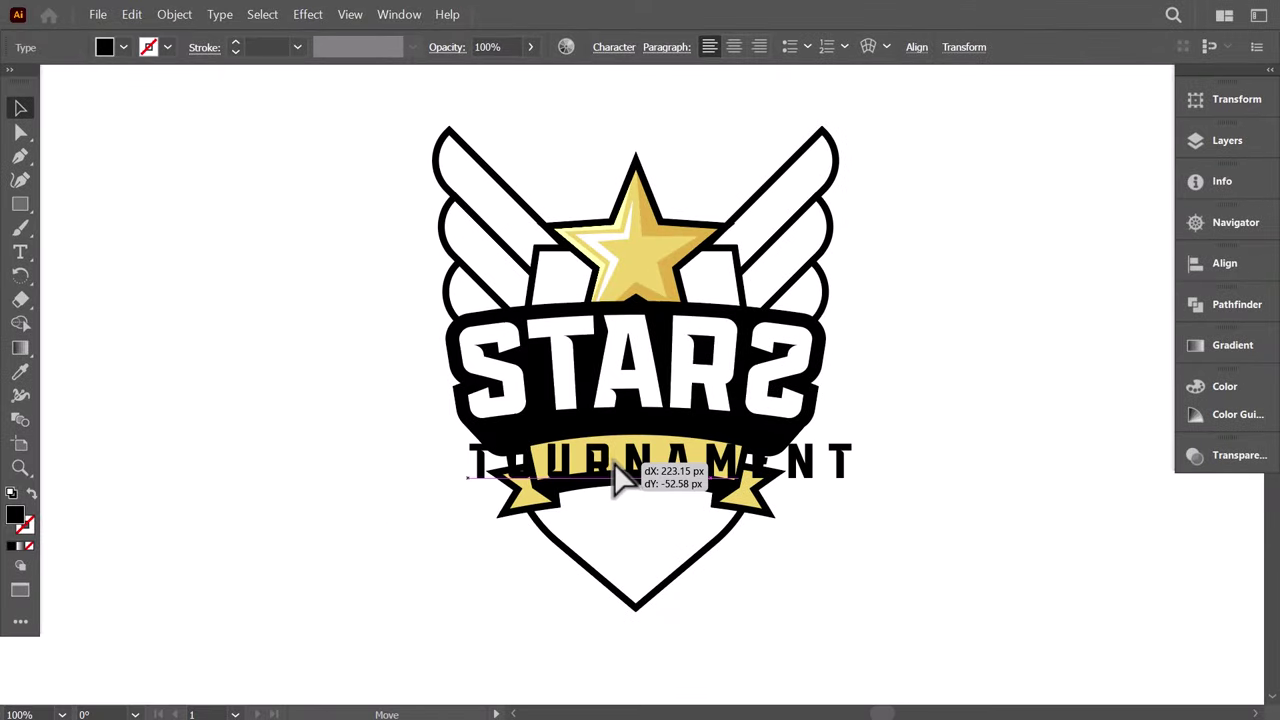
left_click_drag(850, 430, 754, 445)
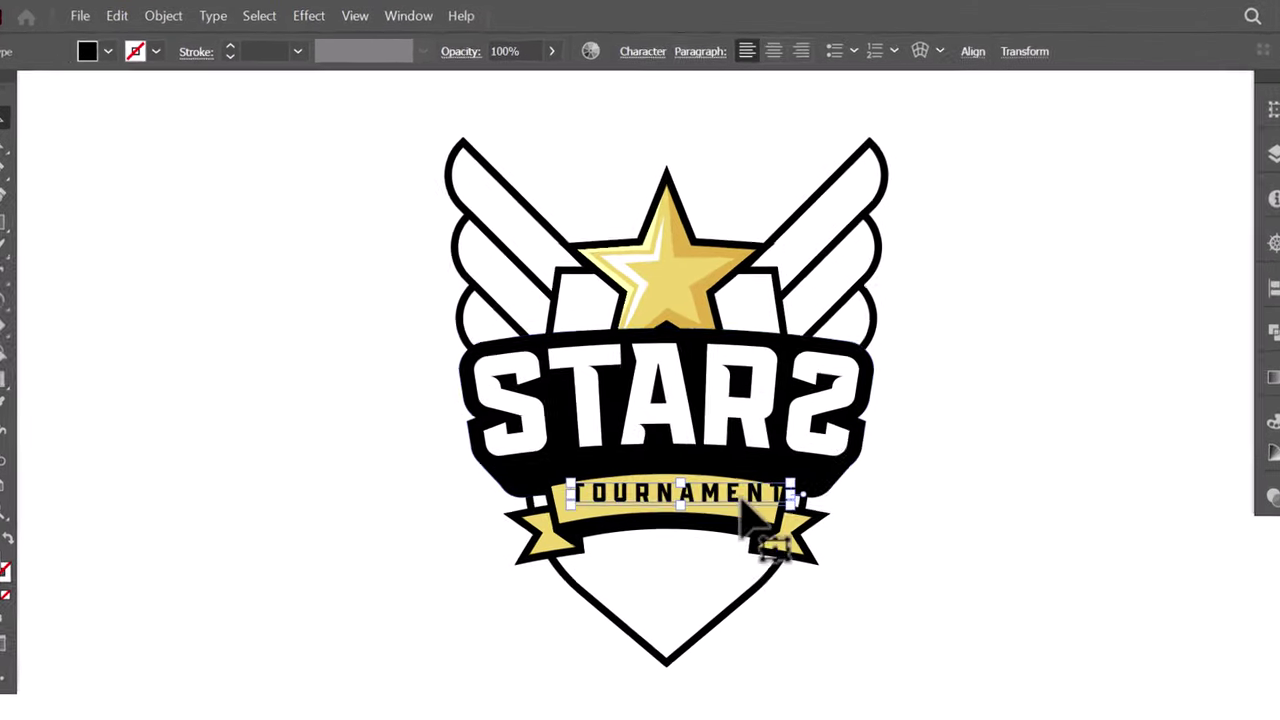
left_click_drag(716, 497, 710, 501)
Step: Apply a horizontal Arc warp with an 11% bend to the TOURNAMENT text
left_click(300, 24)
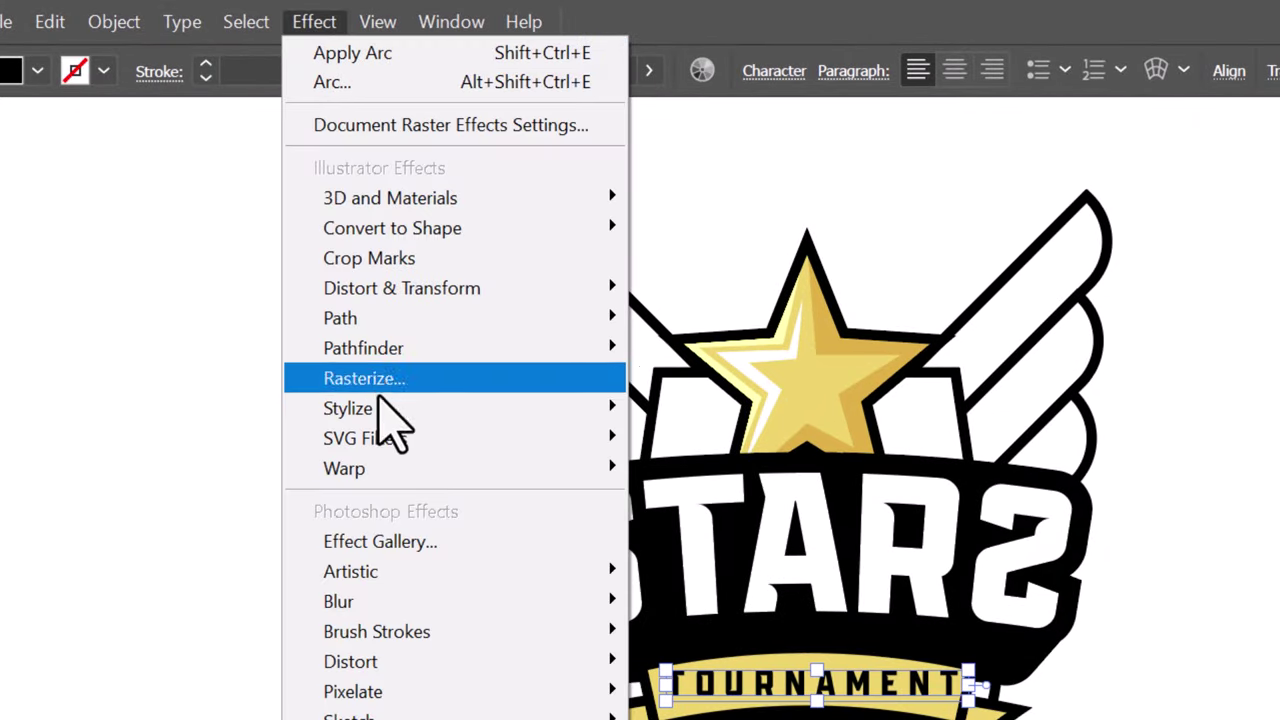
mouse_move(383, 470)
left_click(692, 472)
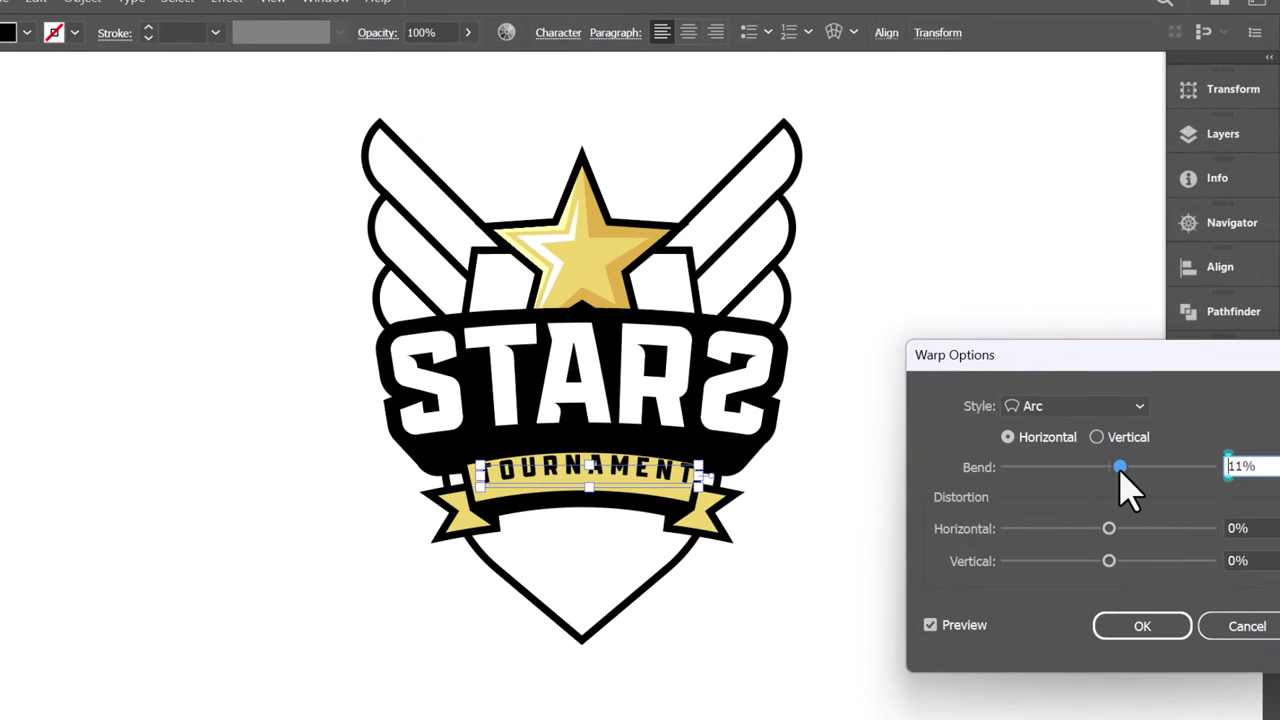
left_click(1131, 625)
Step: Scale the arched TOURNAMENT text down slightly and nudge it into the centre of the gold banner
left_click_drag(699, 465, 688, 469)
key("Down")
key("Down")
key("Left")
key("Down")
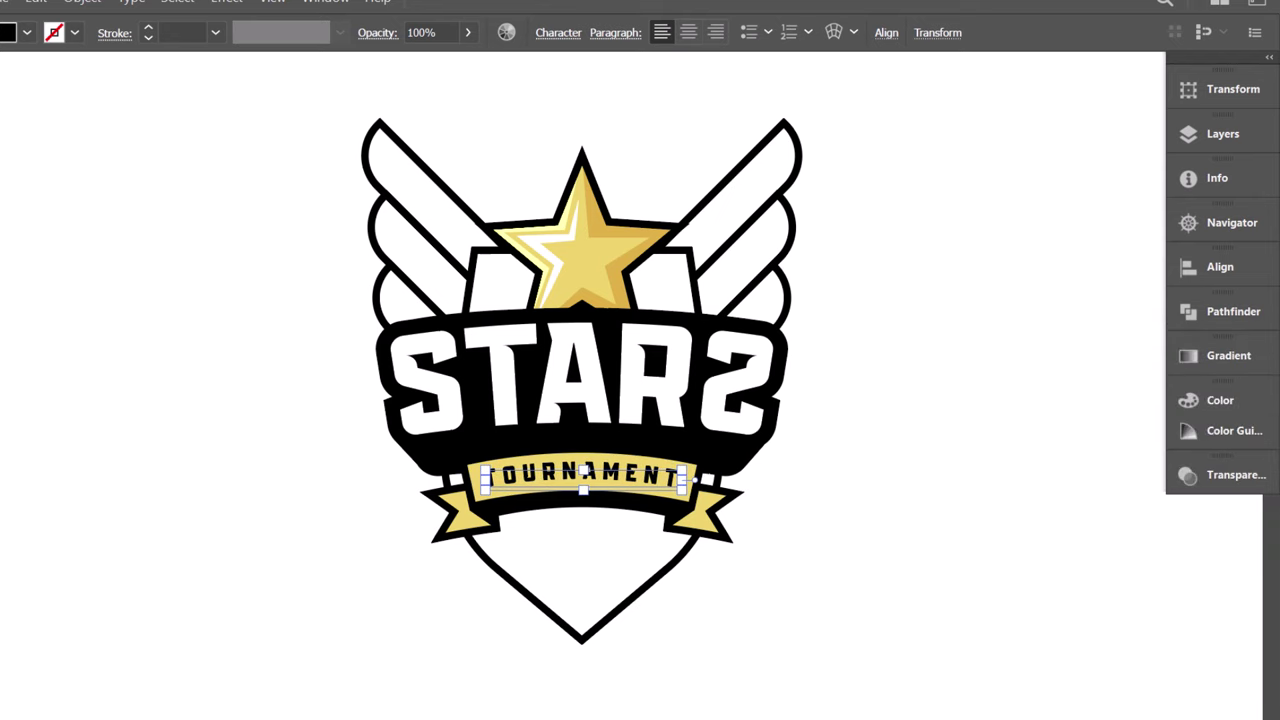
Step: Expand the appearance of the warped TOURNAMENT text
left_click(84, 2)
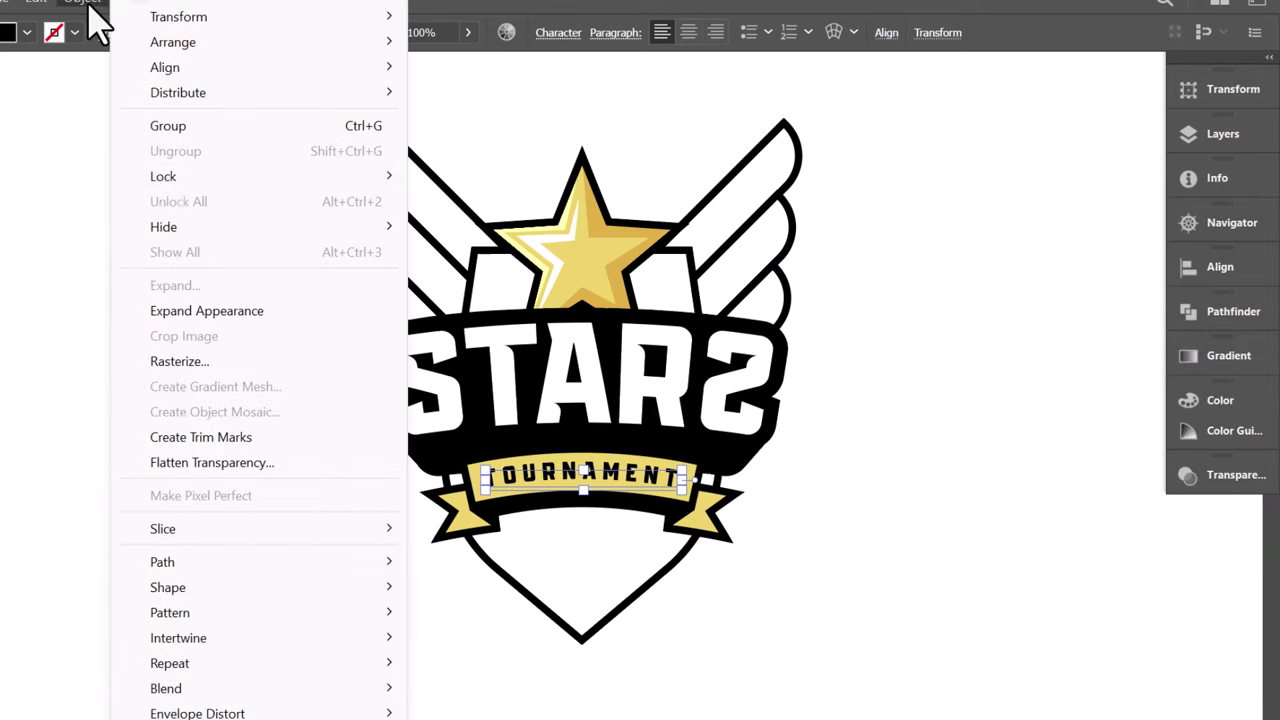
left_click(194, 313)
left_click(247, 491)
left_click(586, 475)
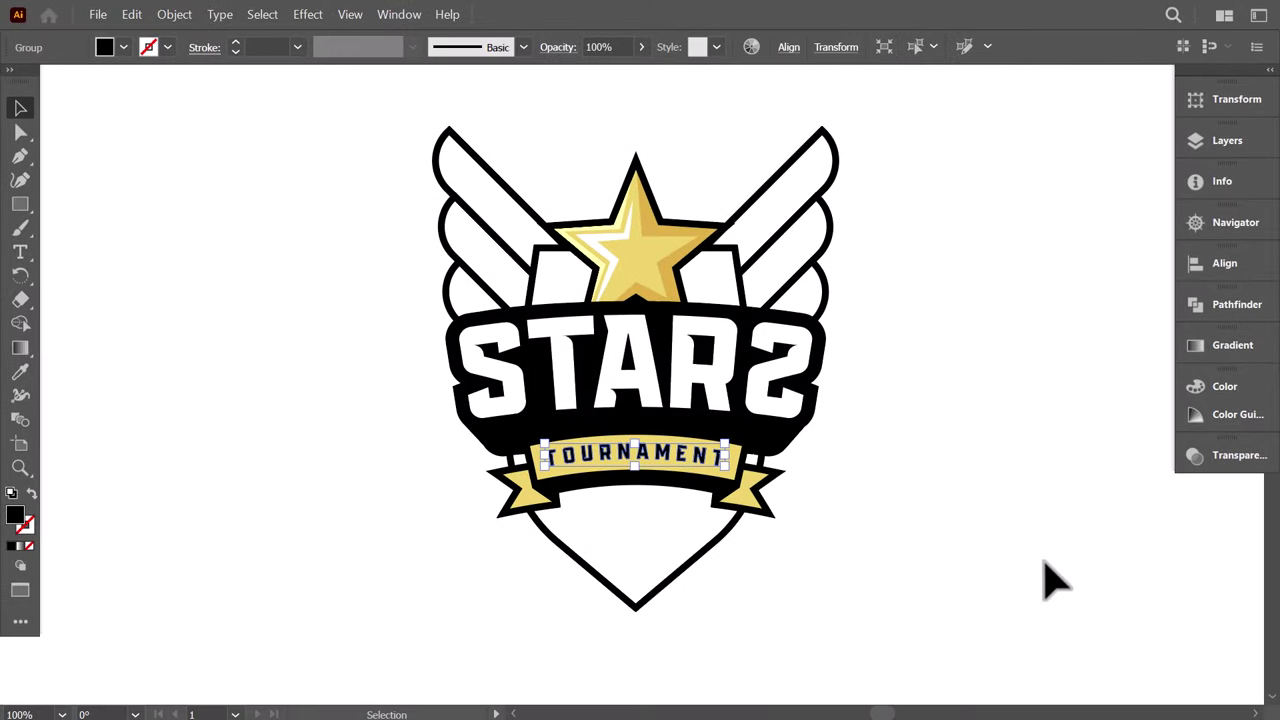
Step: Select the banner, its tails and the TOURNAMENT text, and move them up closer to the STARS lettering
left_click(1045, 562)
left_click(569, 457)
left_click_drag(460, 460, 782, 508)
left_click_drag(692, 471, 693, 462)
left_click(840, 545)
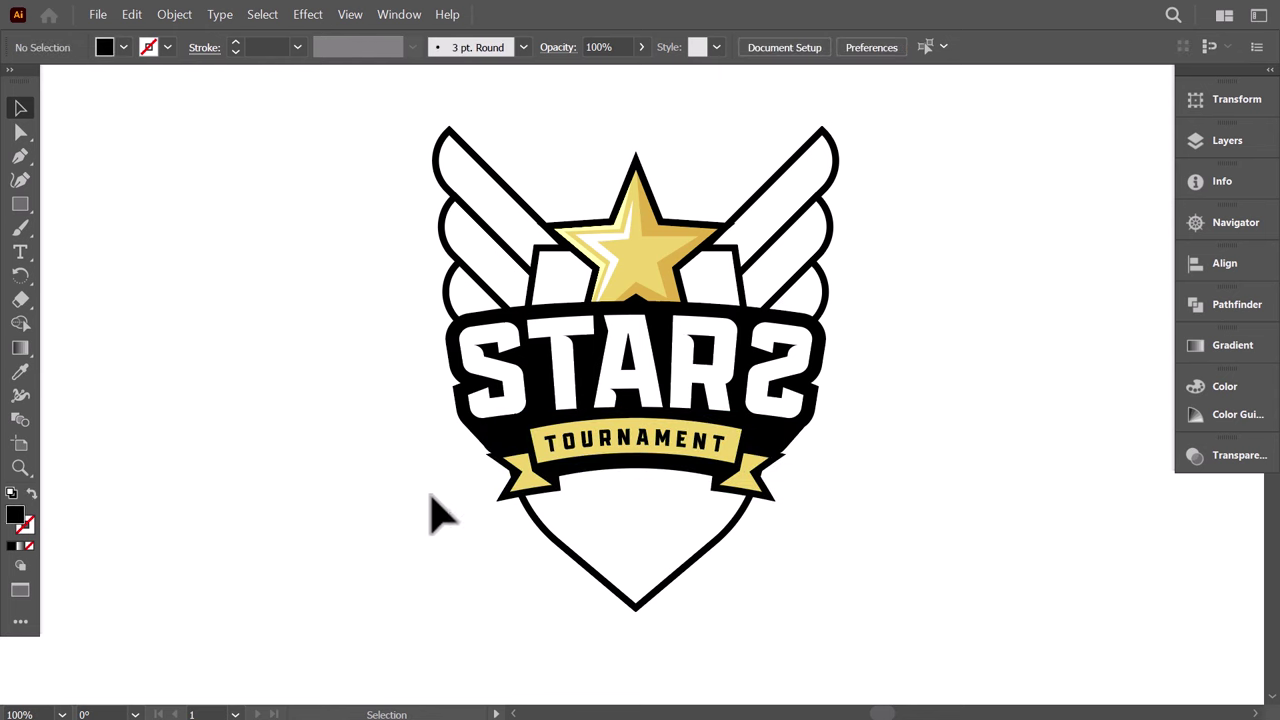
Step: Copy the shield, paste it in front, and scale the copy down from its centre to about 141 × 200 px
left_click(605, 552)
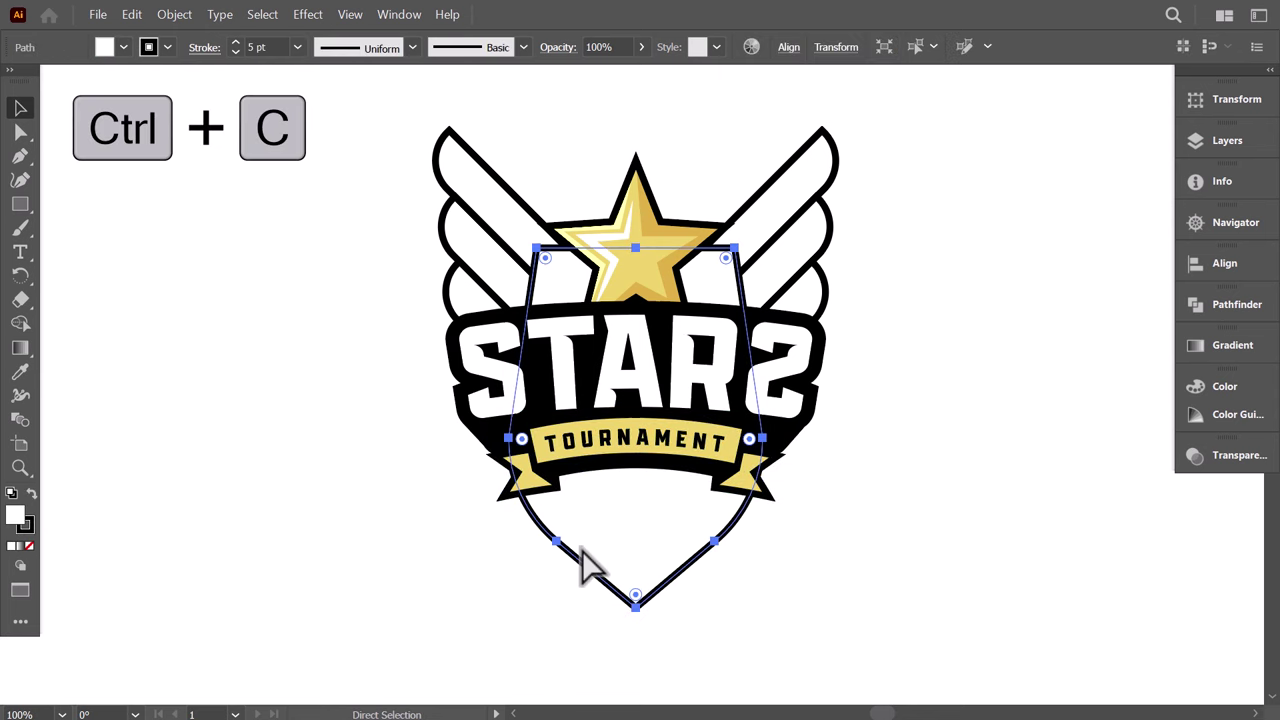
key("ctrl+f")
left_click_drag(762, 248, 748, 293)
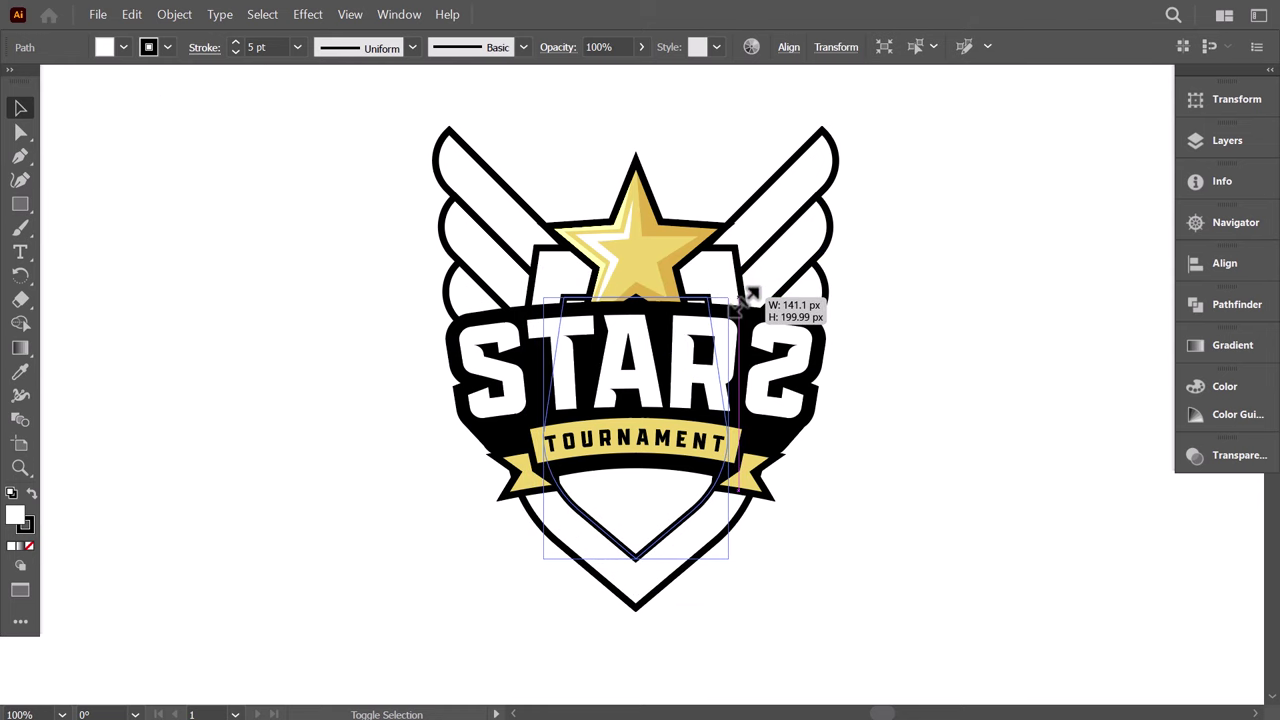
Step: Isolate the smaller shield and raise its top edge by moving the upper corner points
double_click(704, 303)
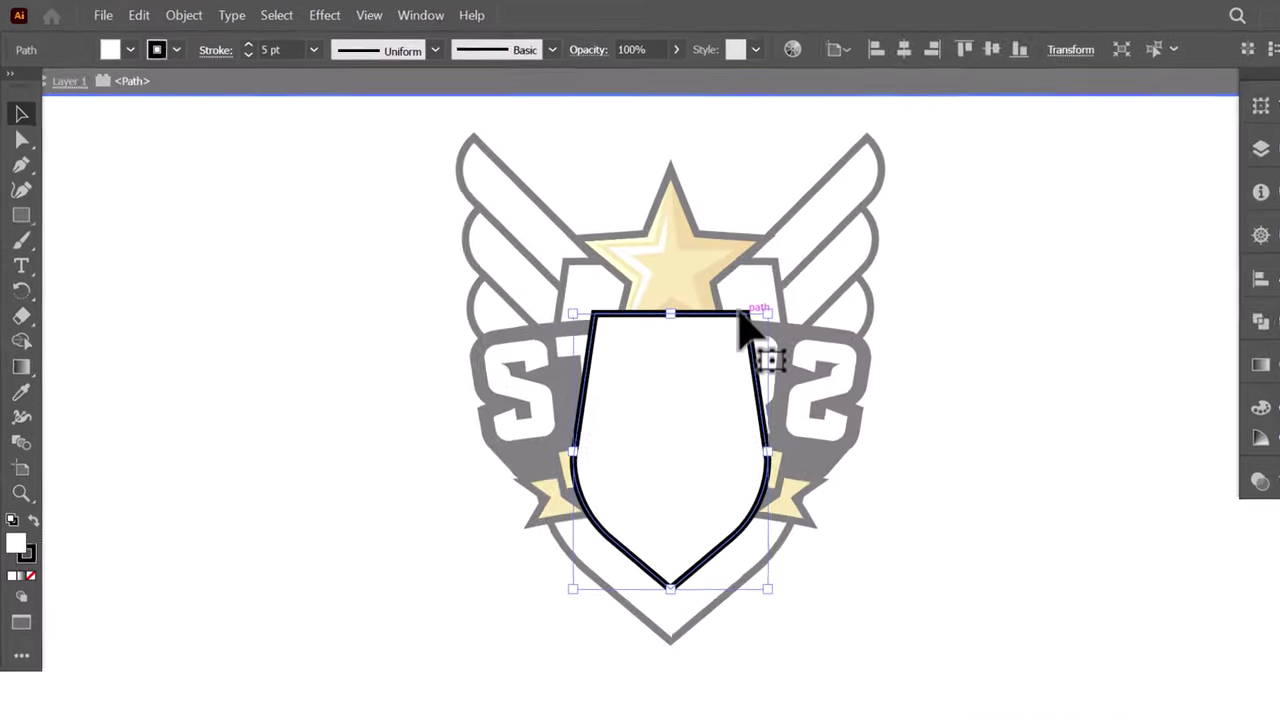
left_click(20, 131)
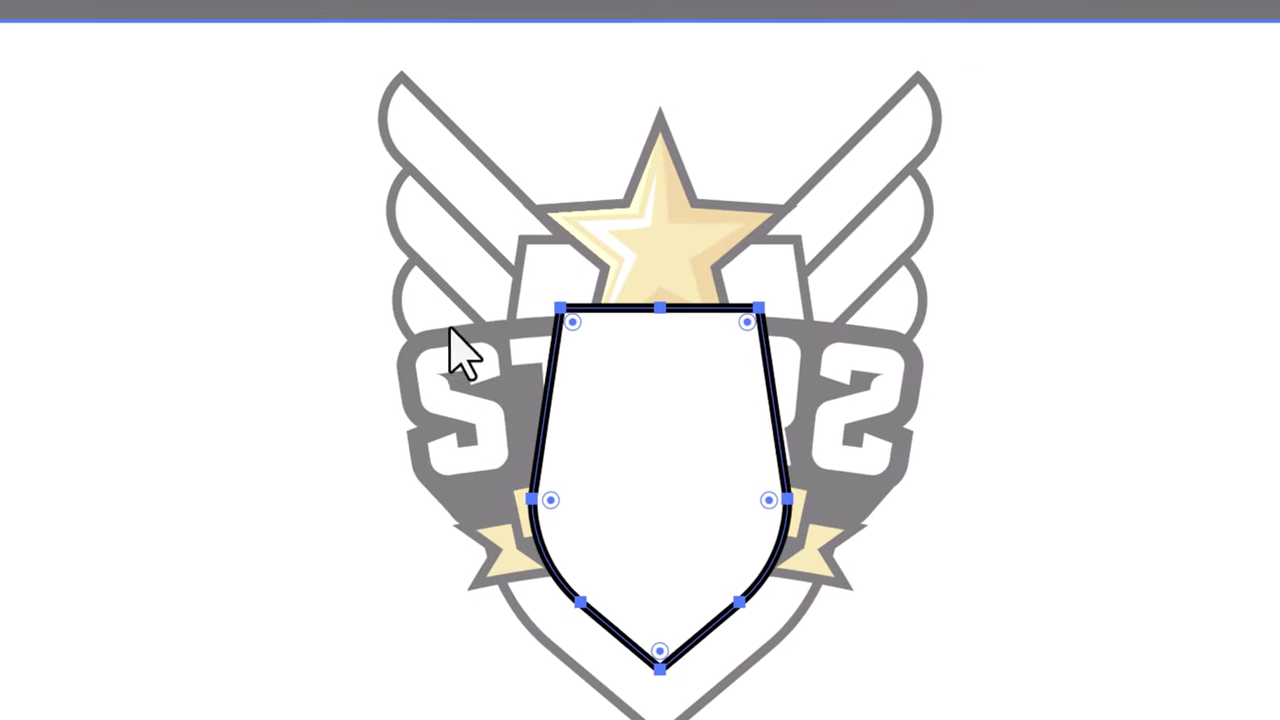
left_click(541, 299)
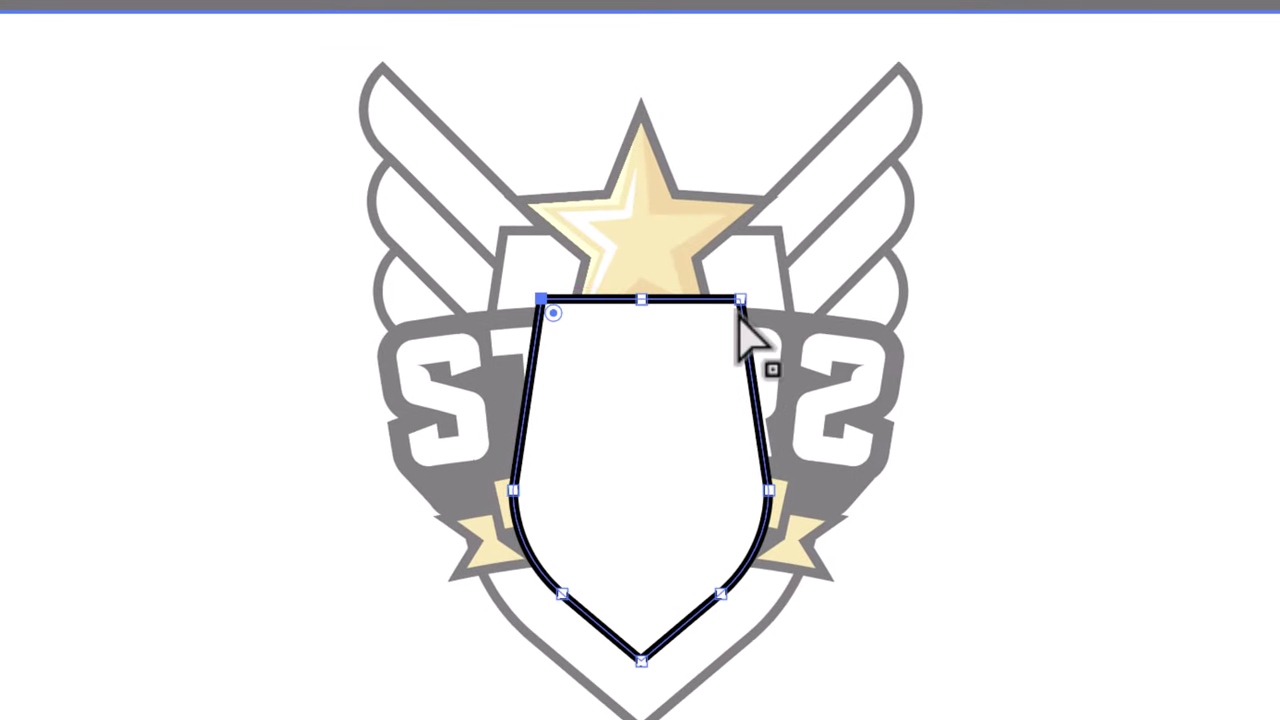
left_click(740, 299, "shift")
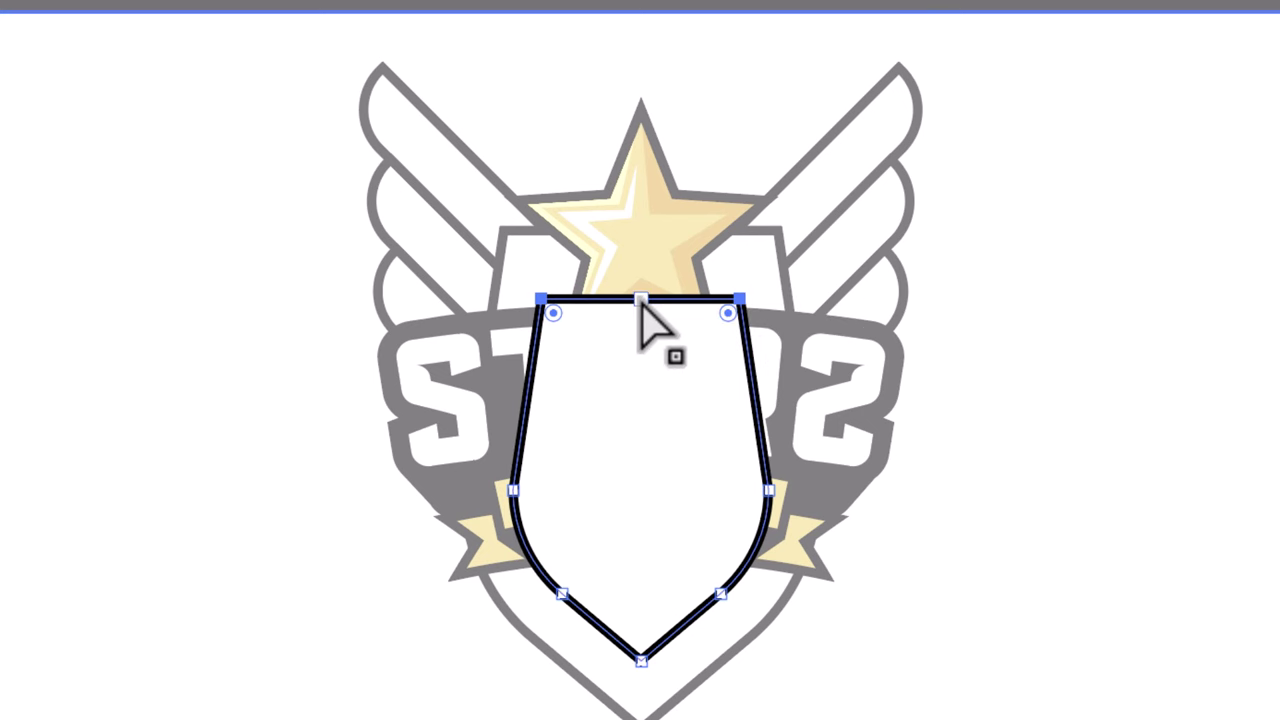
left_click_drag(672, 318, 671, 275)
Step: Send the smaller shield backward so it sits behind the star, lettering and ribbon banner
key("ctrl+z")
key("ctrl+z")
key("ctrl+z")
key("ctrl+z")
key("ctrl+z")
key("ctrl+z")
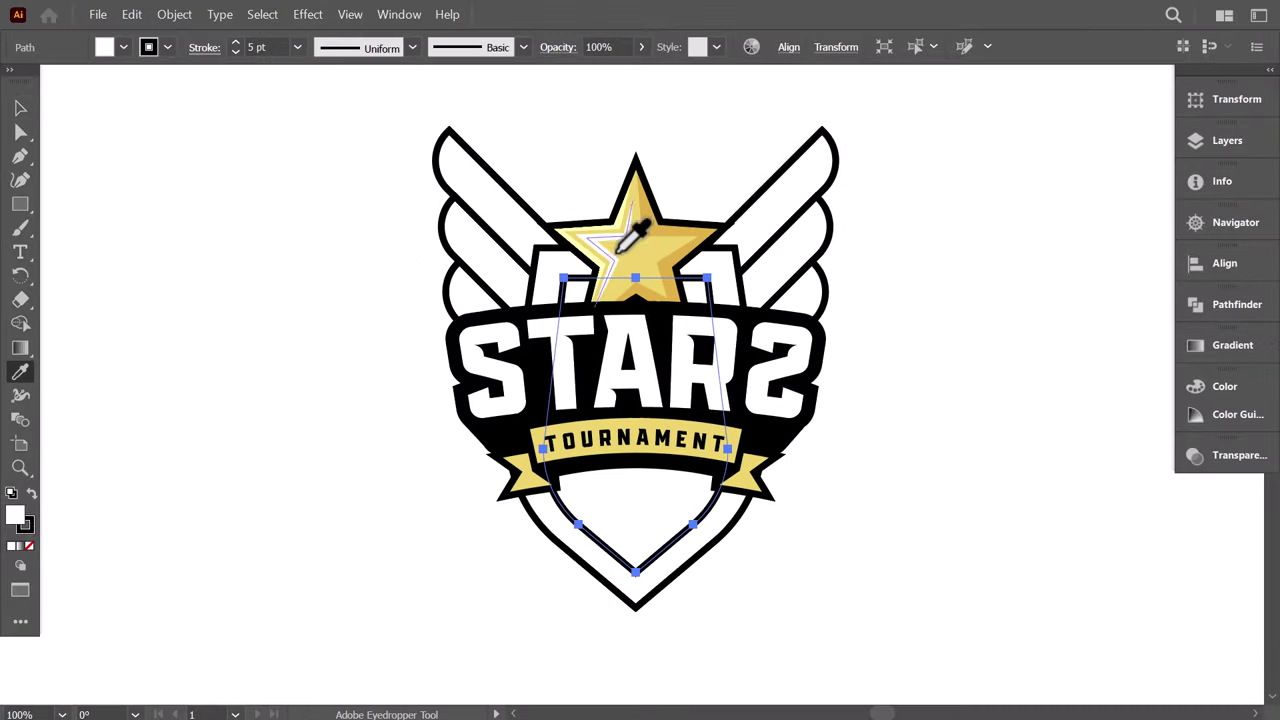
Step: Fill the inner shield with the star's gold using the Eyedropper, keeping its black outline
left_click(631, 256)
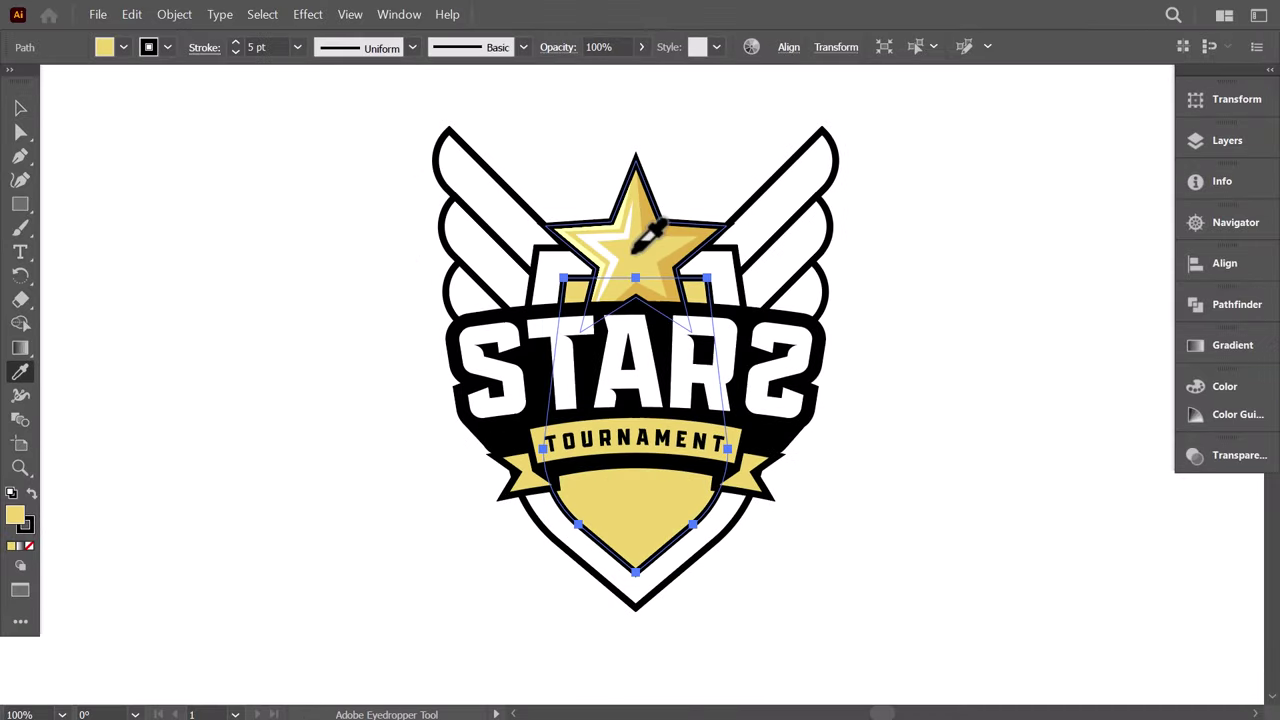
key("v")
left_click(771, 477)
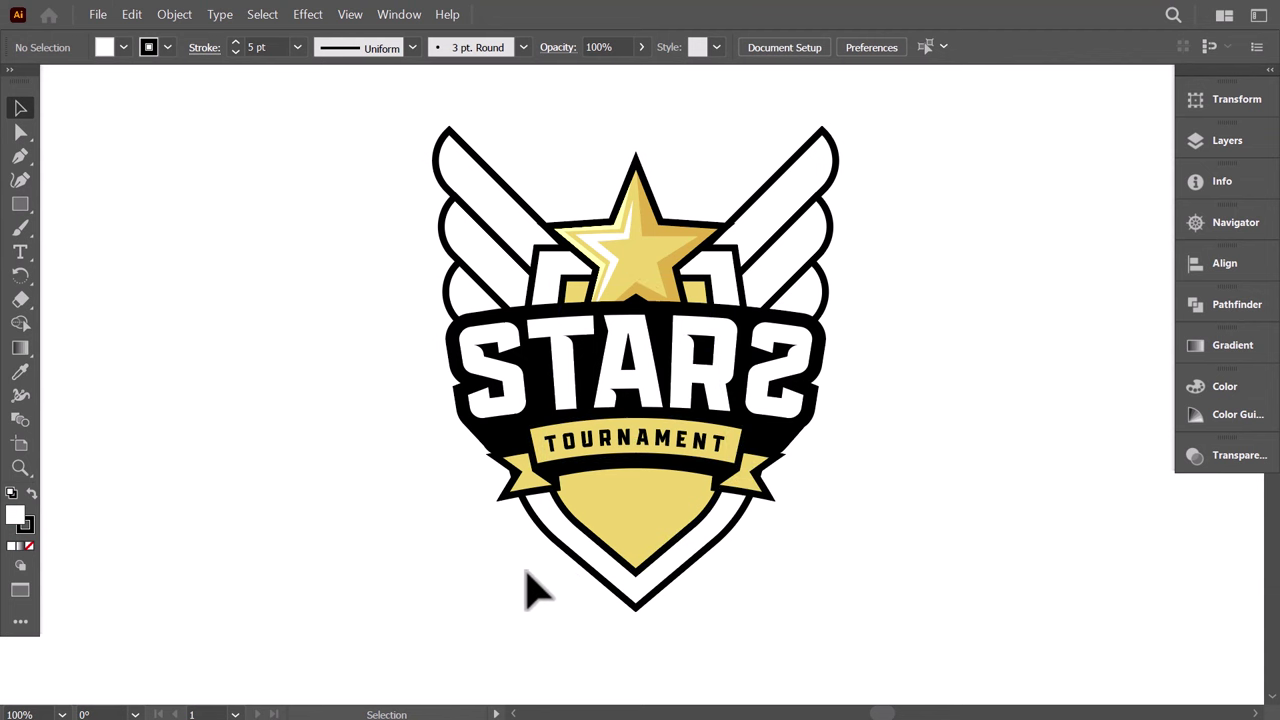
Step: Select both the outer and inner shields and set their stroke weight to 16 pt
left_click_drag(713, 541, 791, 594)
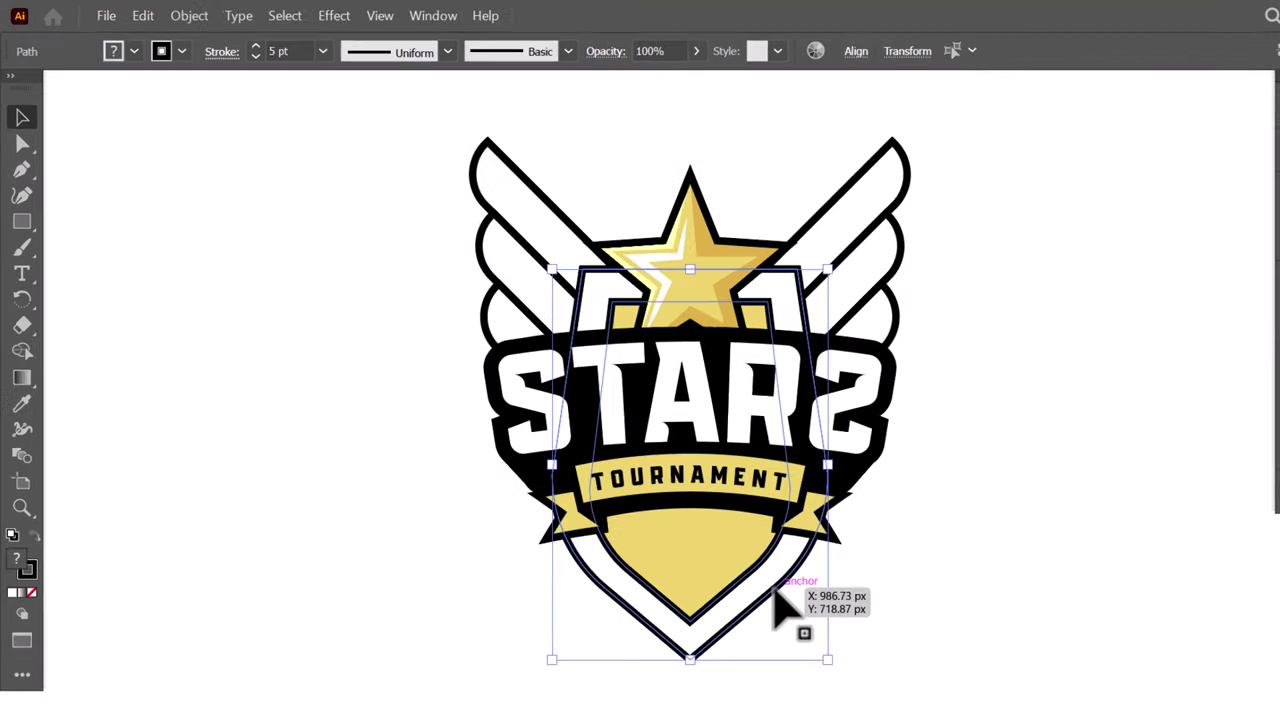
left_click(297, 47)
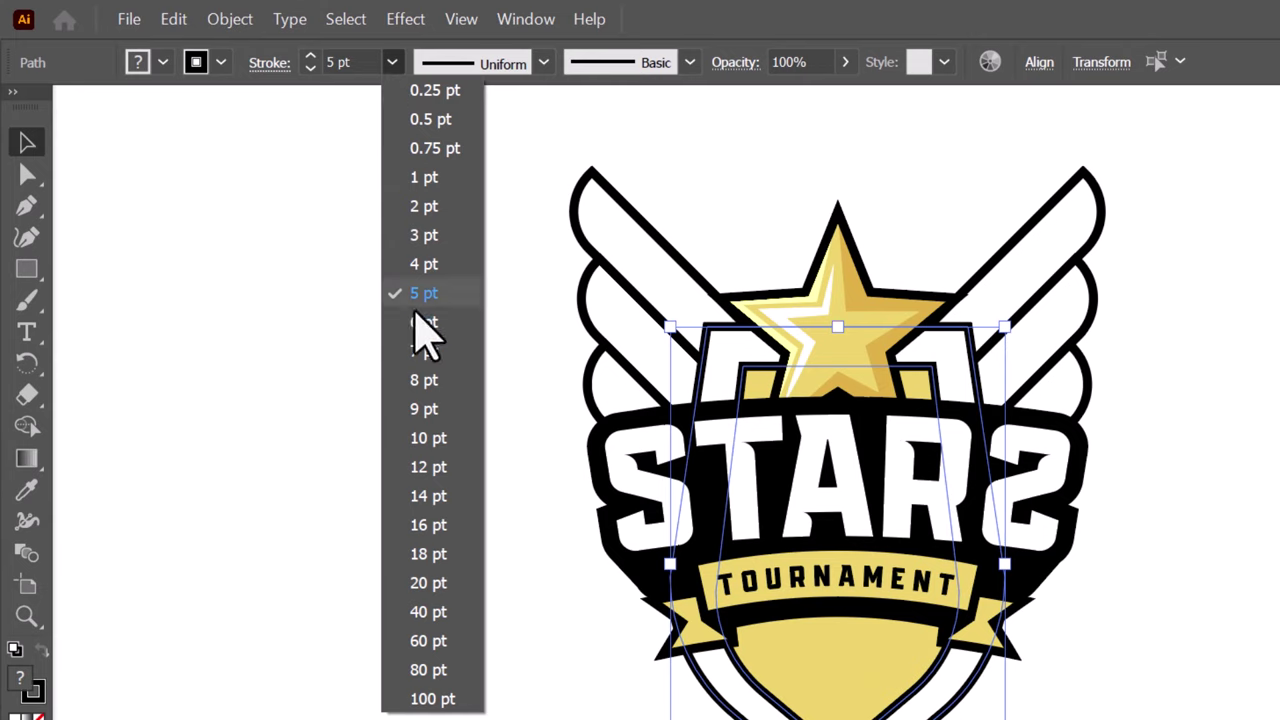
left_click(449, 525)
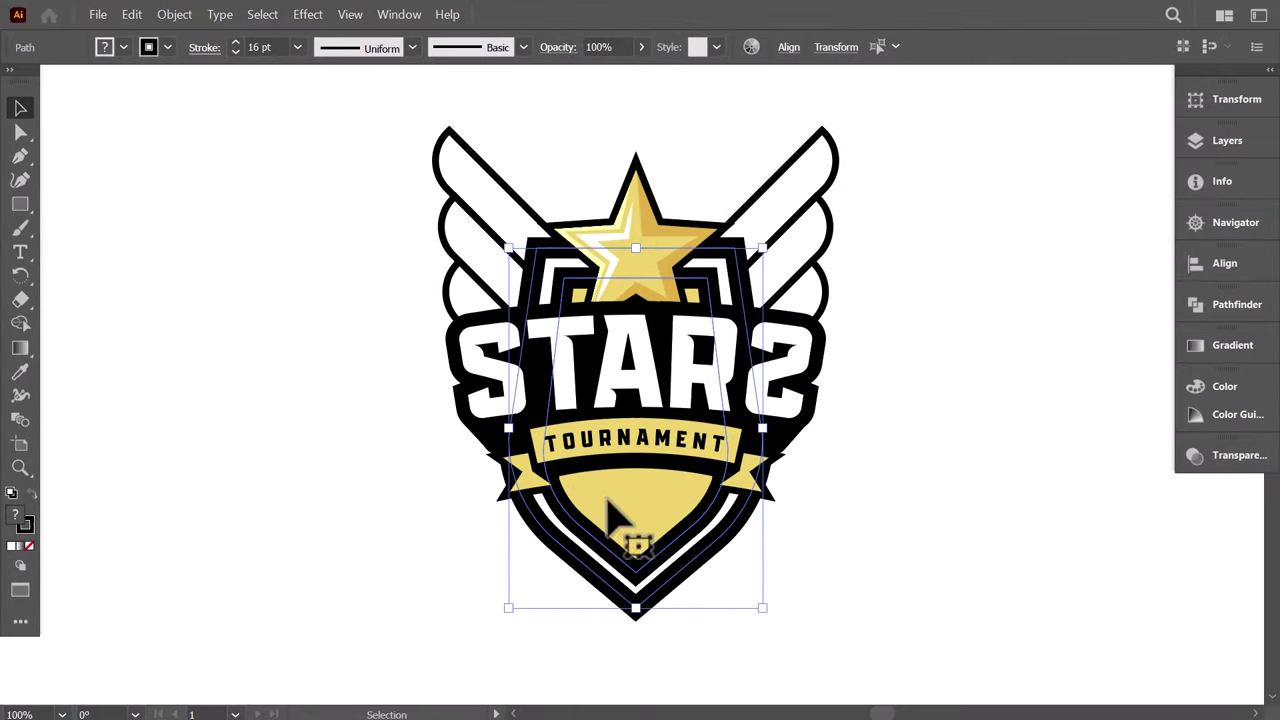
left_click(812, 585)
Step: Scale the gold inner shield down to about 127 × 203 px to widen the white band around it
left_click(660, 520)
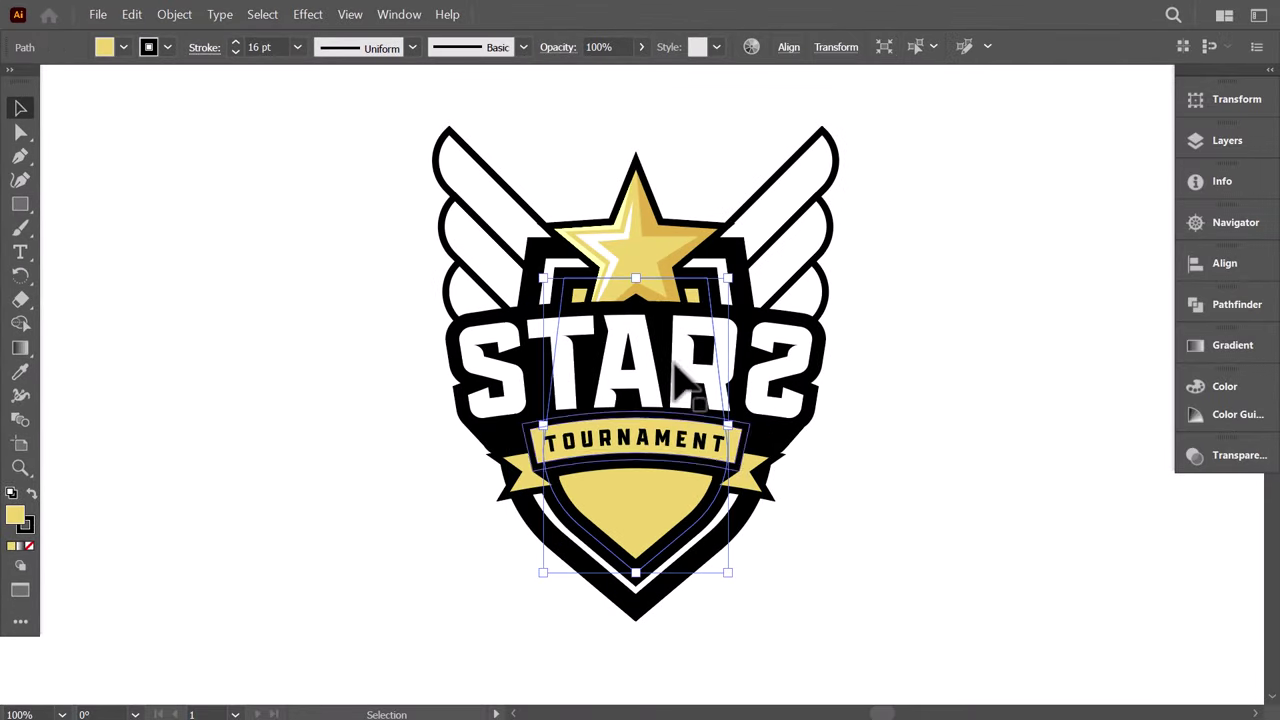
left_click_drag(722, 279, 737, 268)
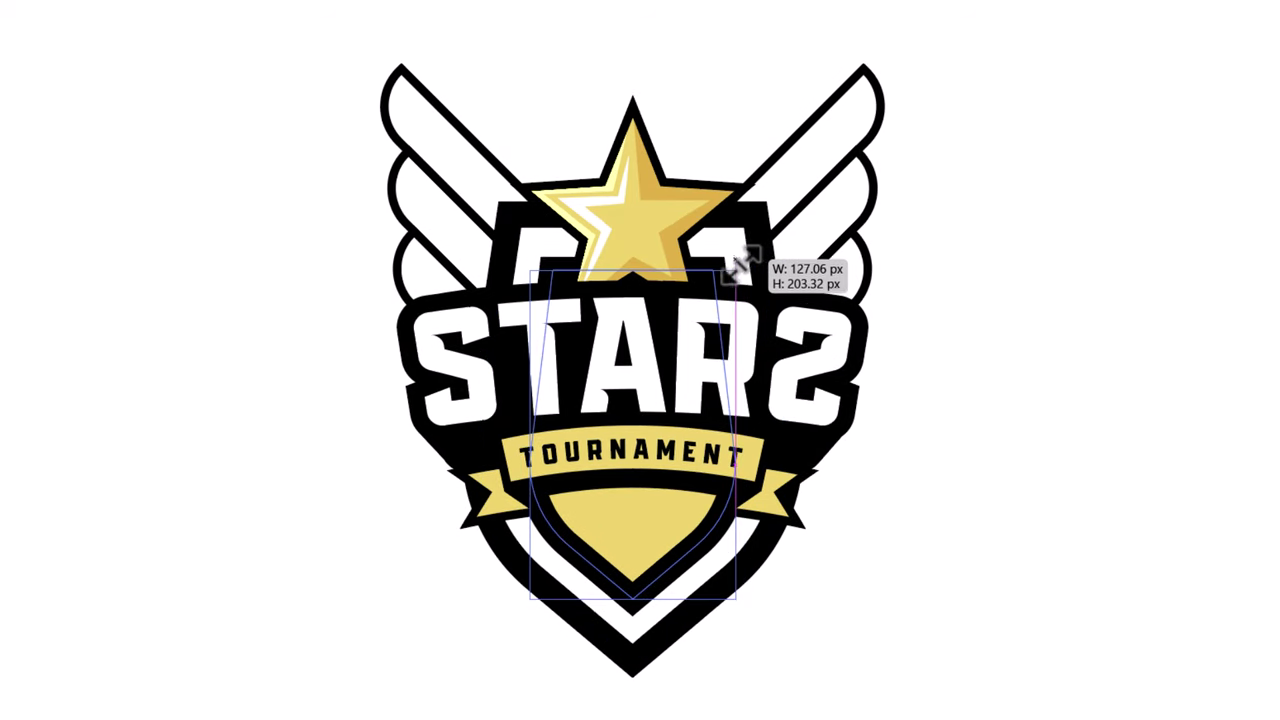
Step: Select both wings and set their stroke weight to 10 pt
left_click_drag(940, 88, 845, 252)
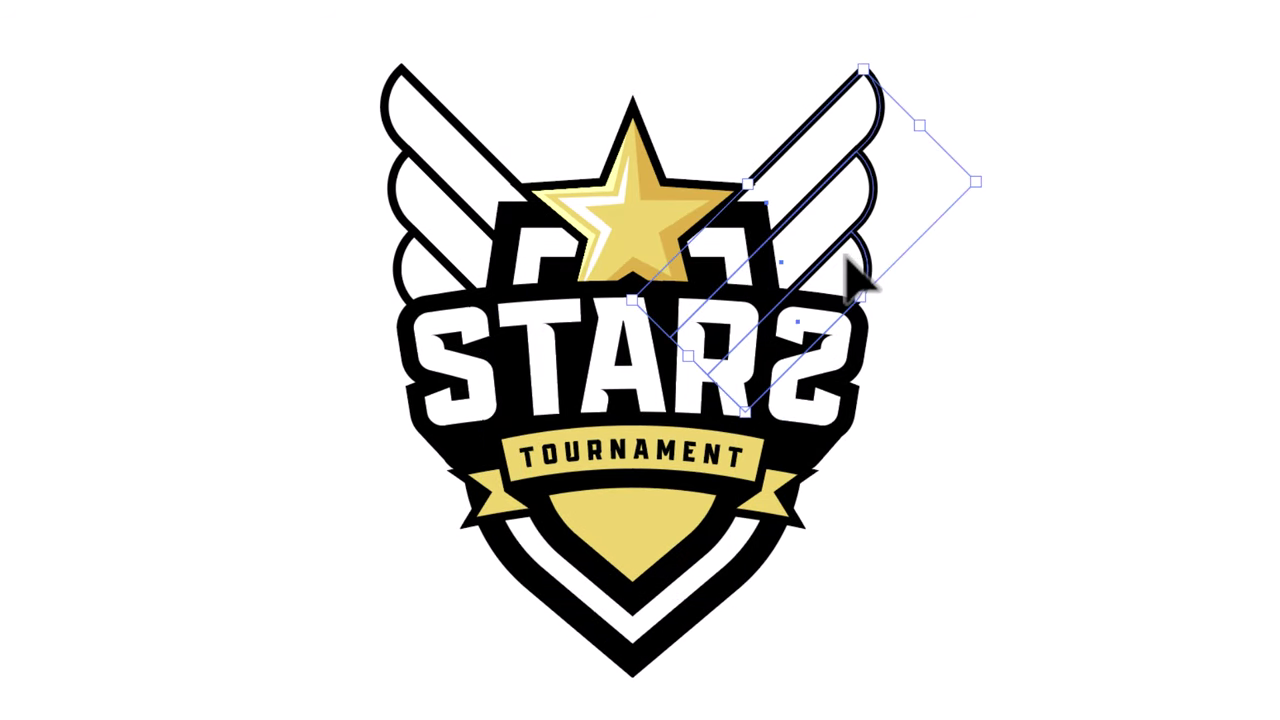
left_click_drag(297, 87, 405, 217)
left_click(518, 318, "shift")
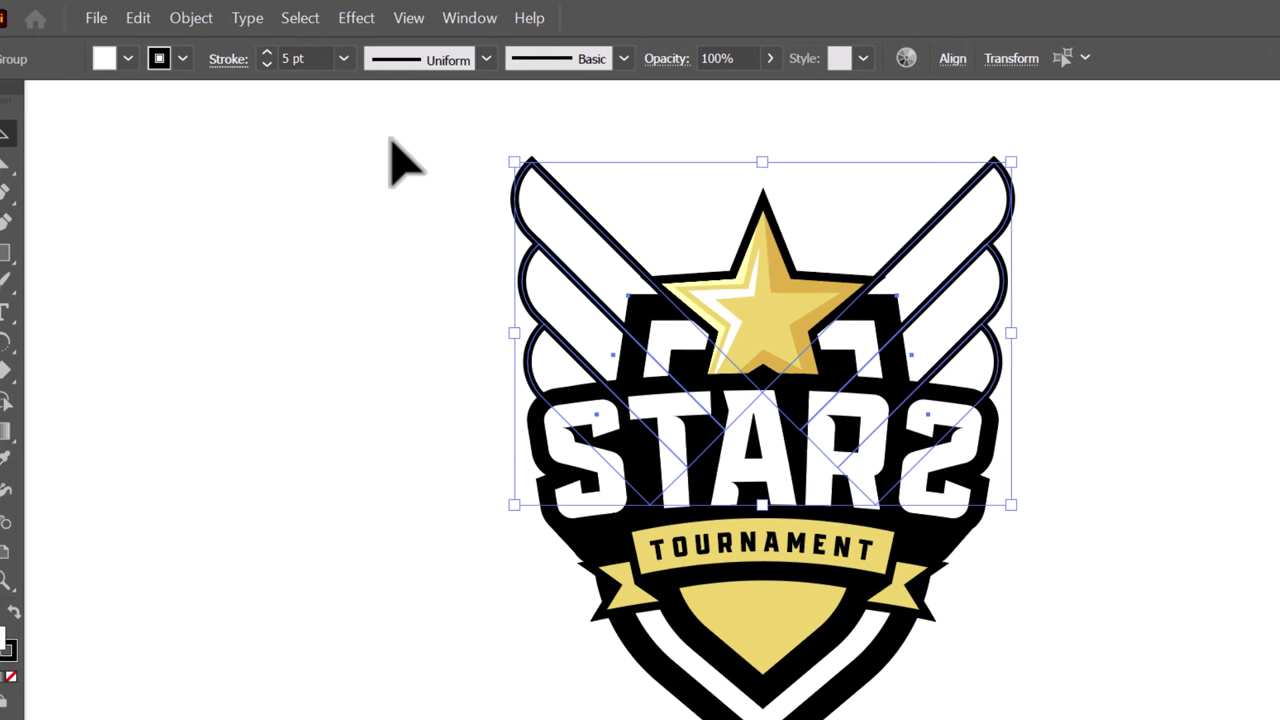
left_click(343, 59)
left_click(371, 410)
left_click(373, 413)
Step: Set the star outline's stroke weight to 10 pt and move the whole star slightly down toward the lettering
left_click(690, 303)
left_click(343, 59)
left_click(376, 410)
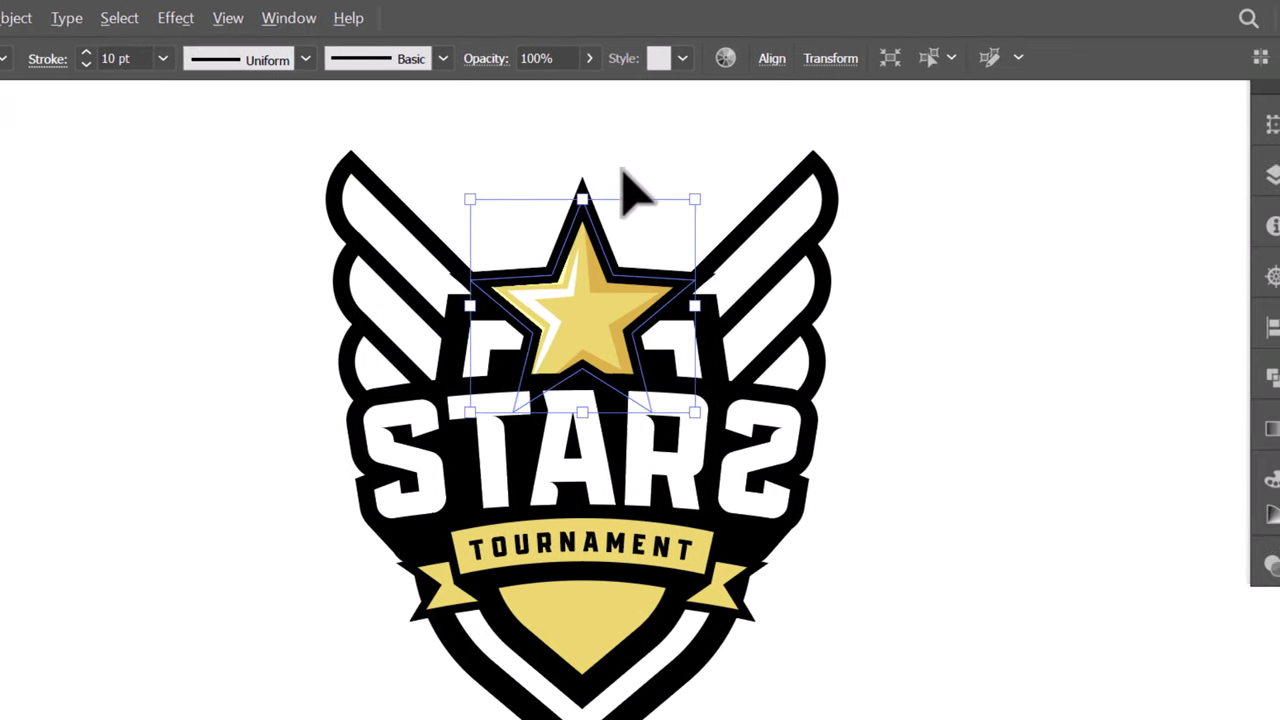
left_click_drag(649, 163, 580, 287)
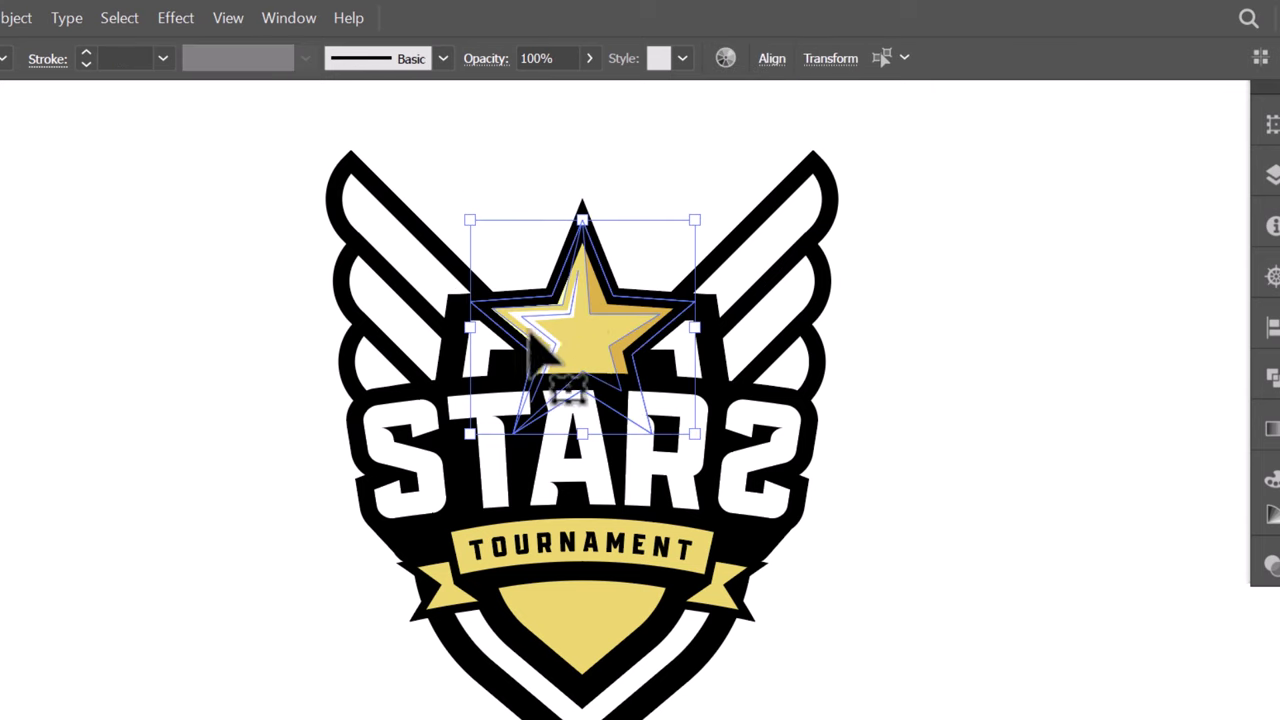
Step: Select both wings and scale them down together so they sit closer to the shield
left_click(802, 283)
left_click(426, 237, "shift")
left_click_drag(843, 160, 766, 229)
left_click(757, 646)
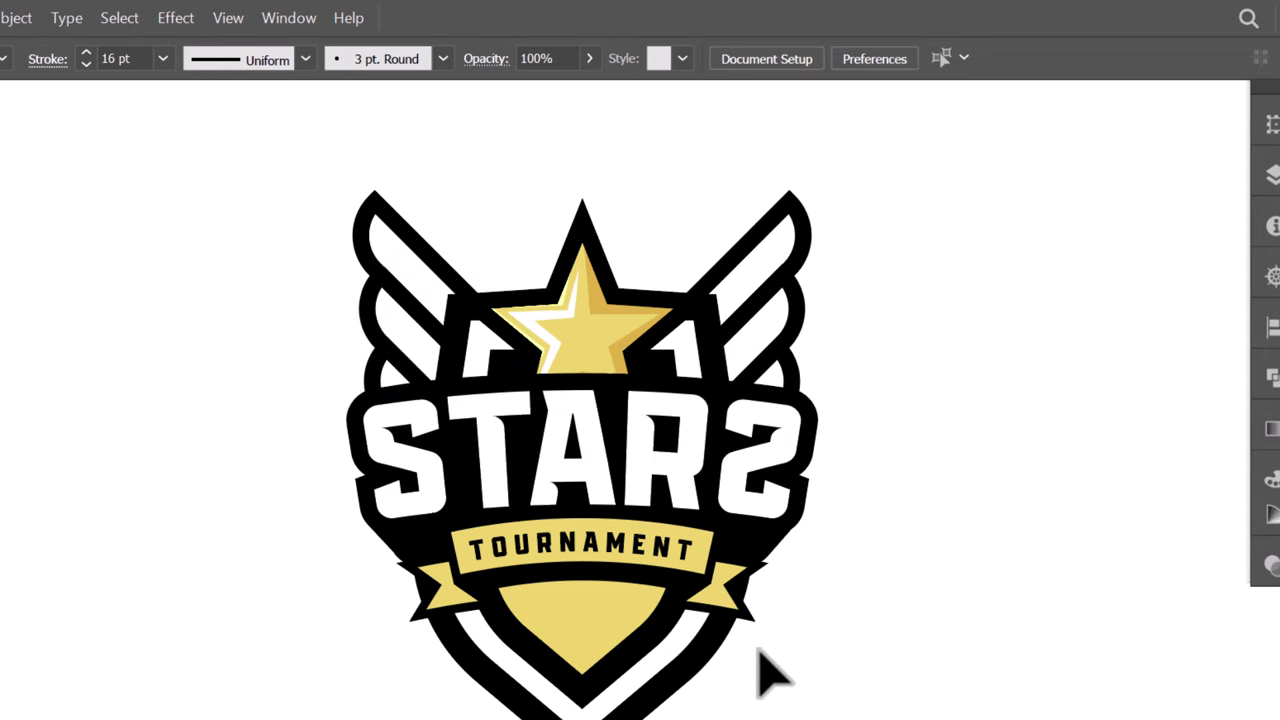
Step: Create an inset copy of the STARS lettering with Offset Path at -2 px and miter joins
left_click(680, 437)
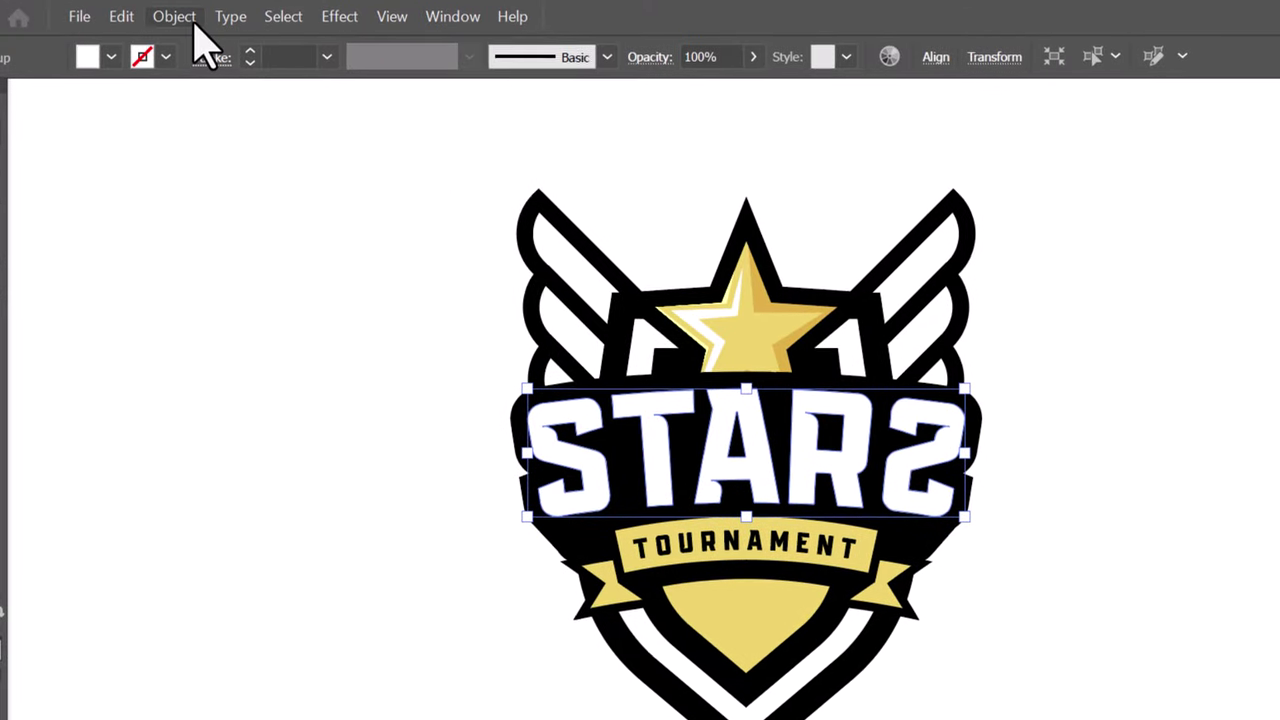
left_click(175, 17)
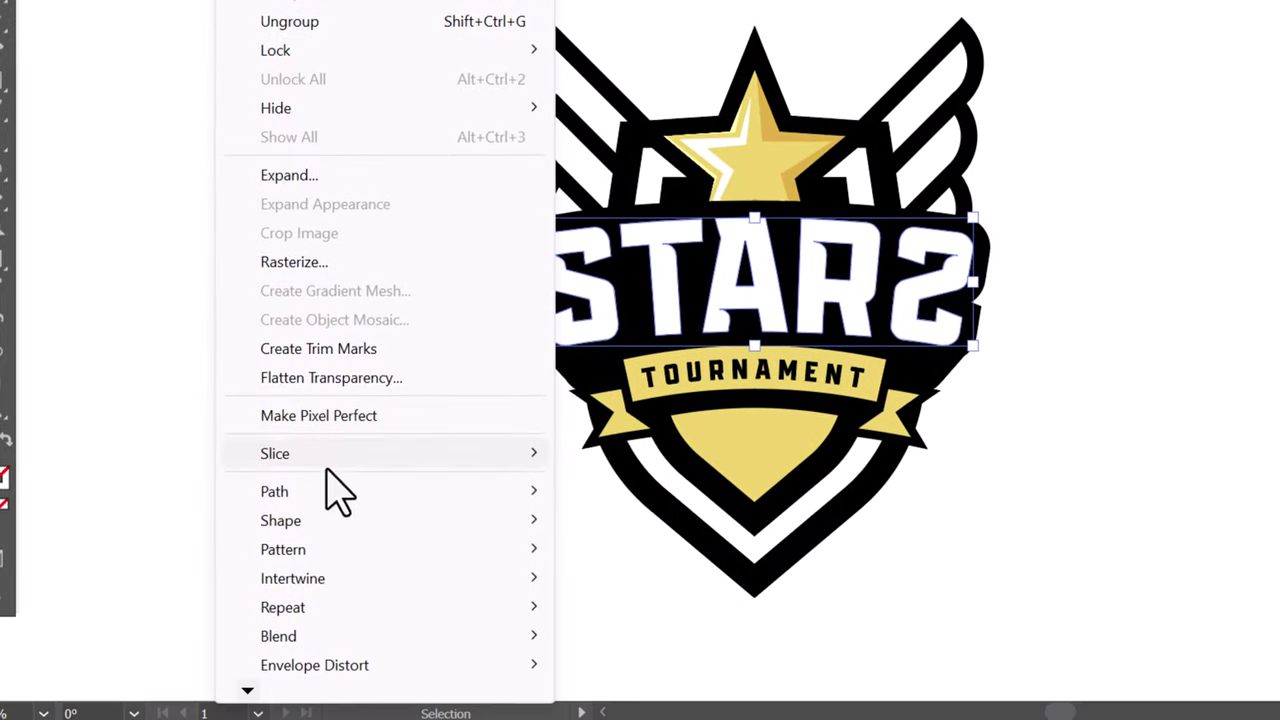
mouse_move(523, 692)
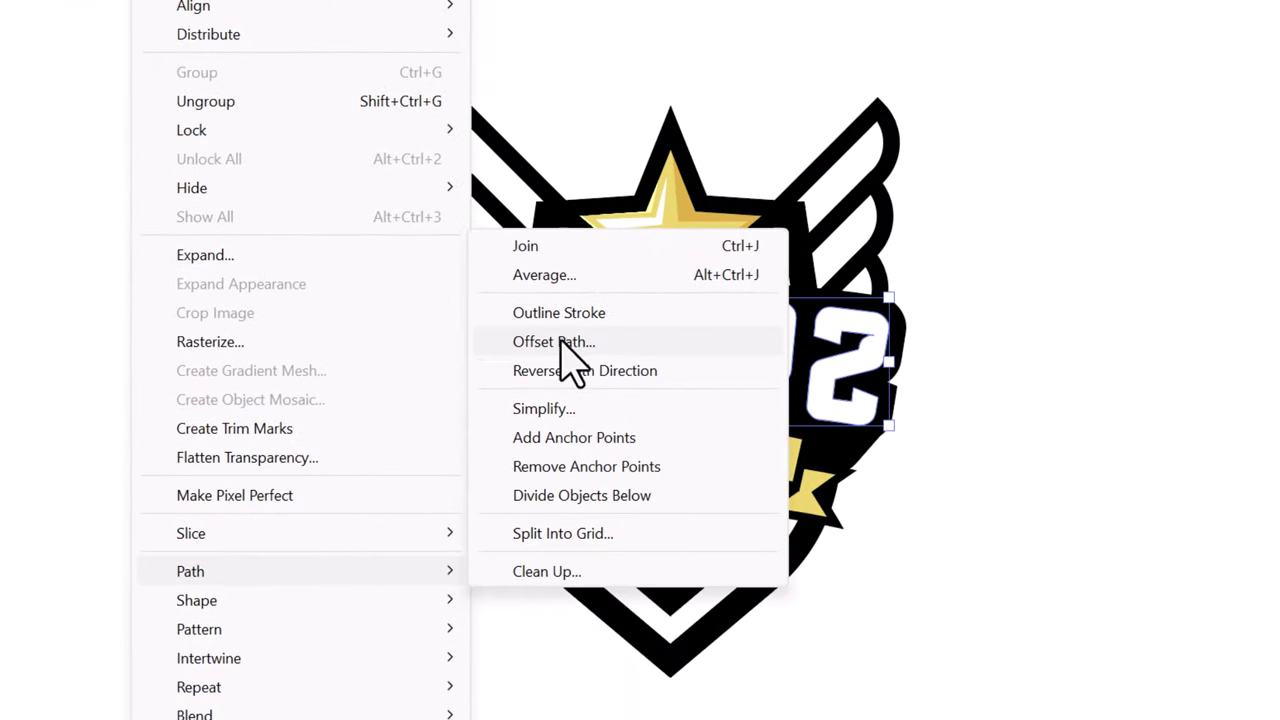
left_click(555, 342)
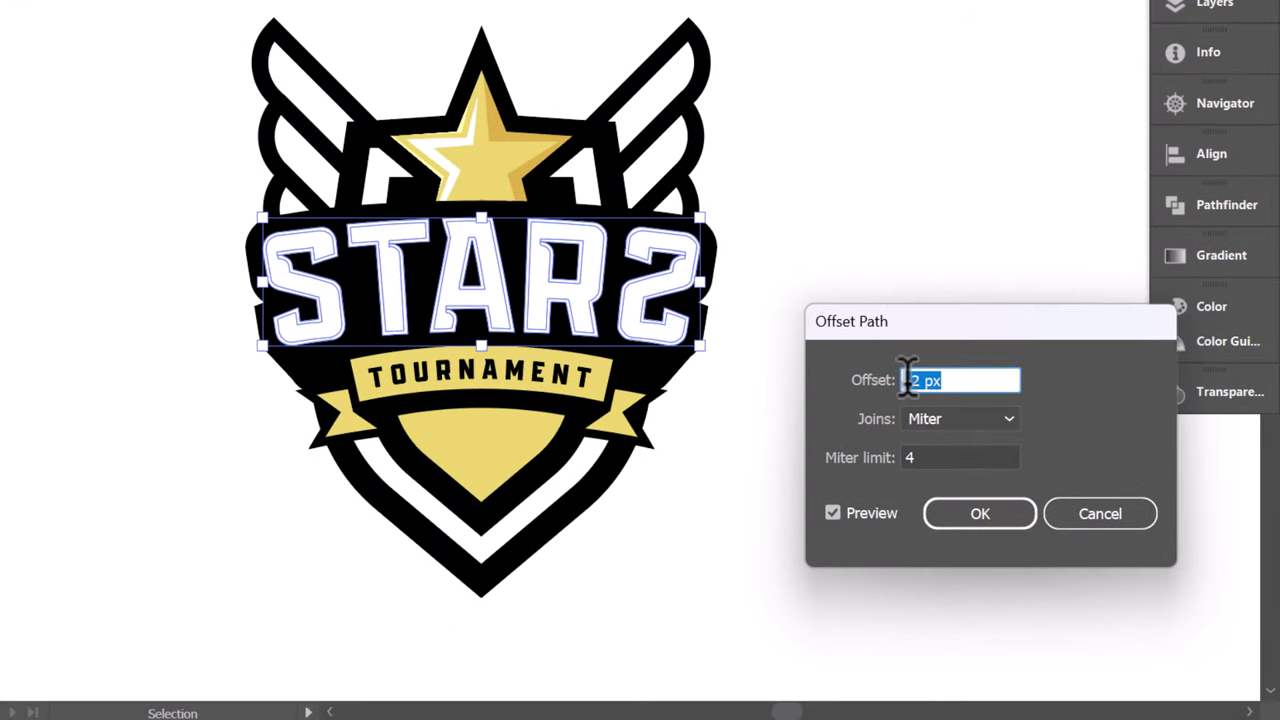
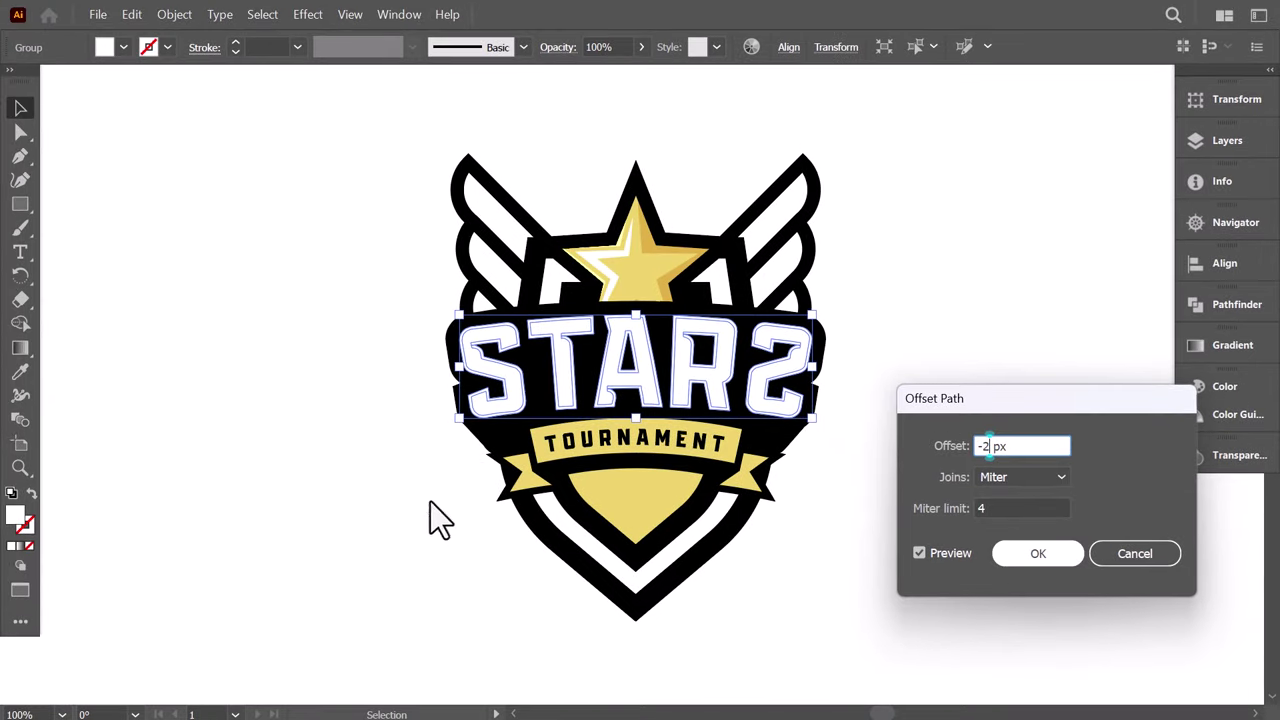
key("Return")
Step: Fill the inset lettering with light warm grey E0DED5
double_click(14, 518)
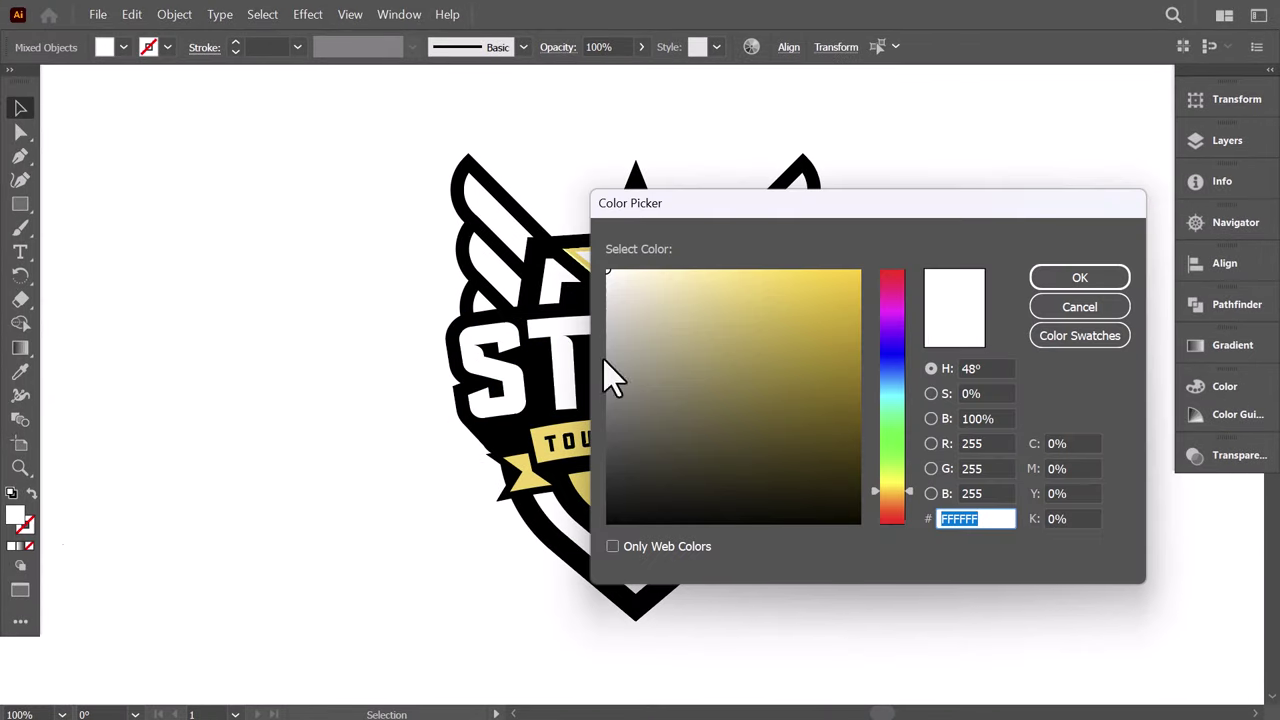
left_click_drag(605, 360, 613, 312)
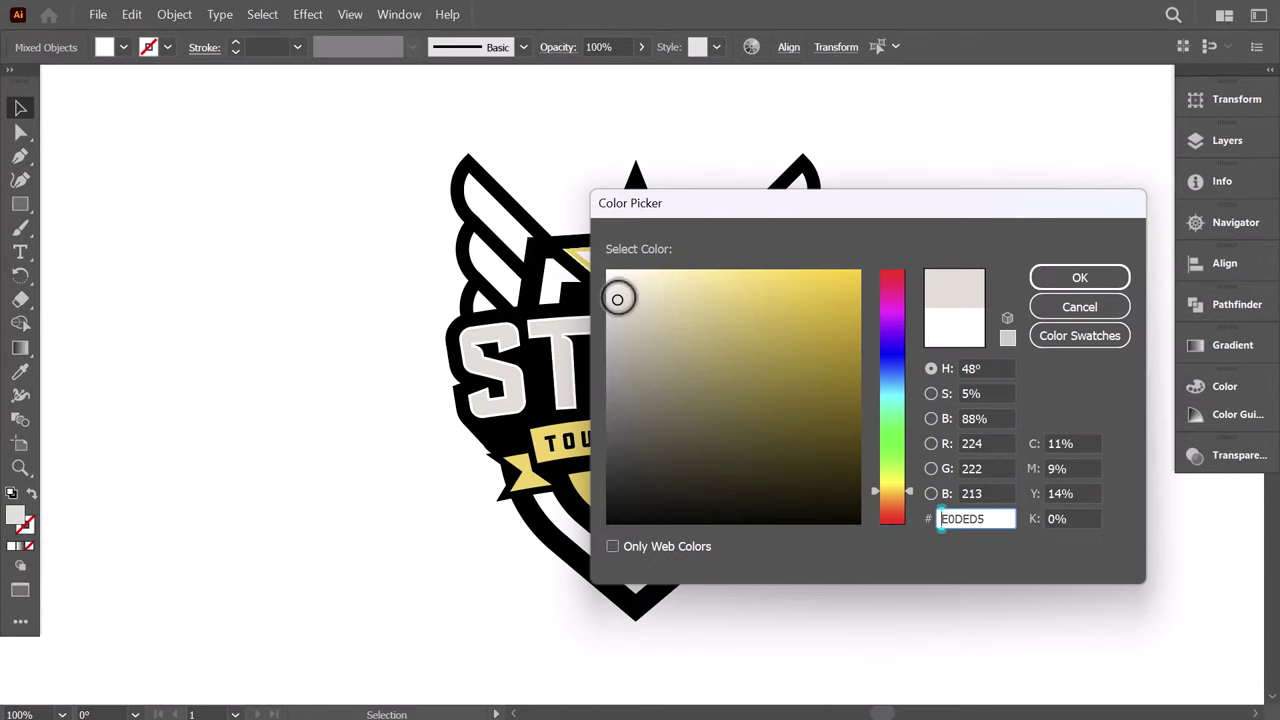
left_click(1080, 280)
left_click(227, 320)
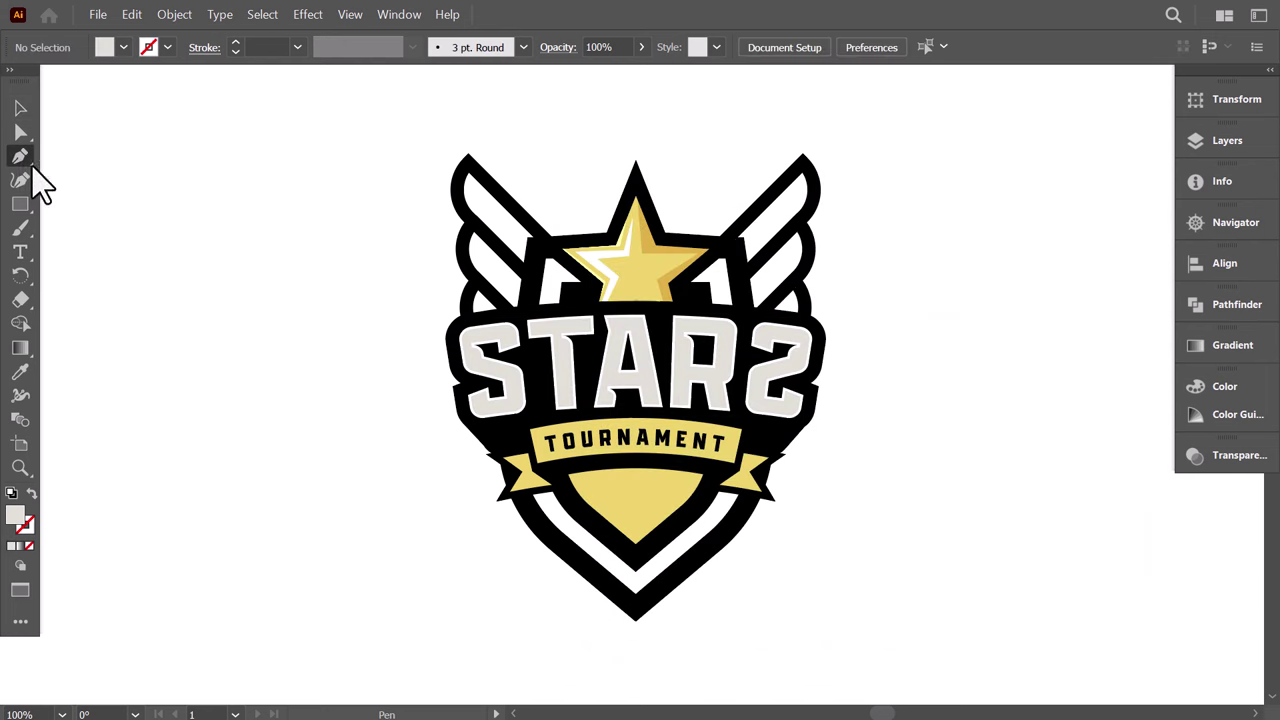
Step: Draw a closed Pen shape covering the upper half of the STARS lettering, with a gently arched lower edge across the letters
left_click(439, 371)
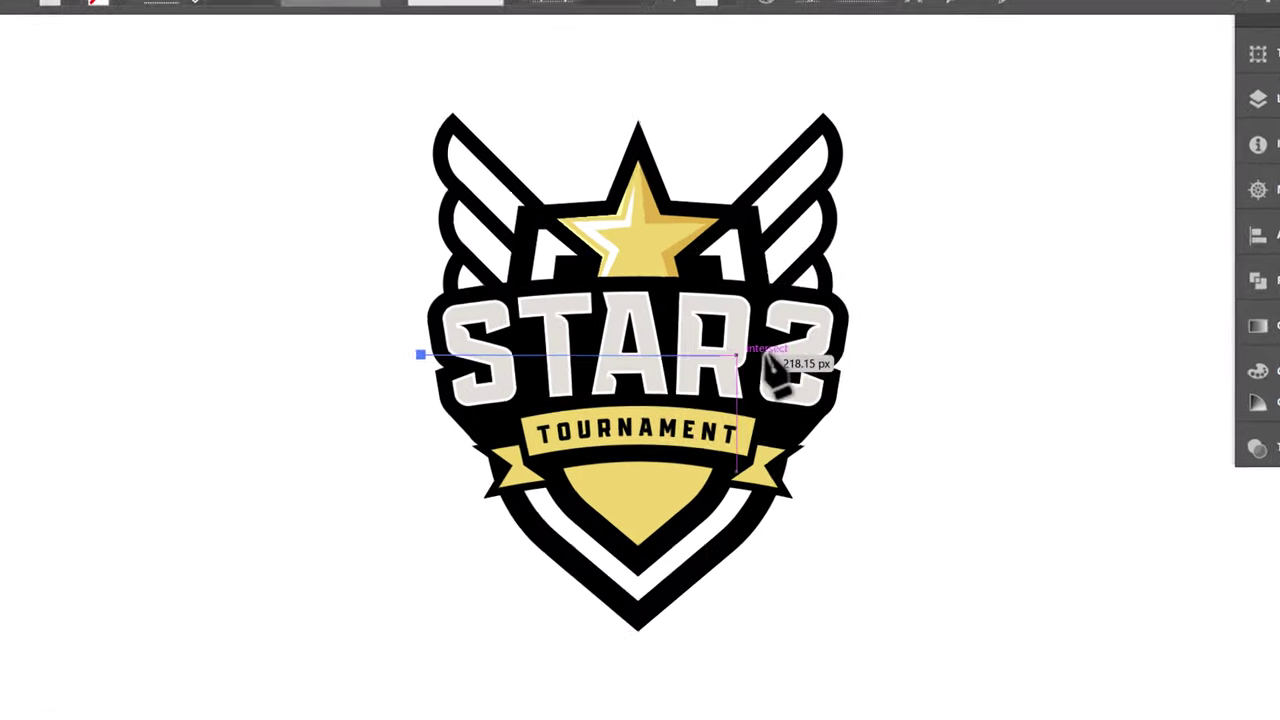
left_click_drag(874, 342, 1076, 368)
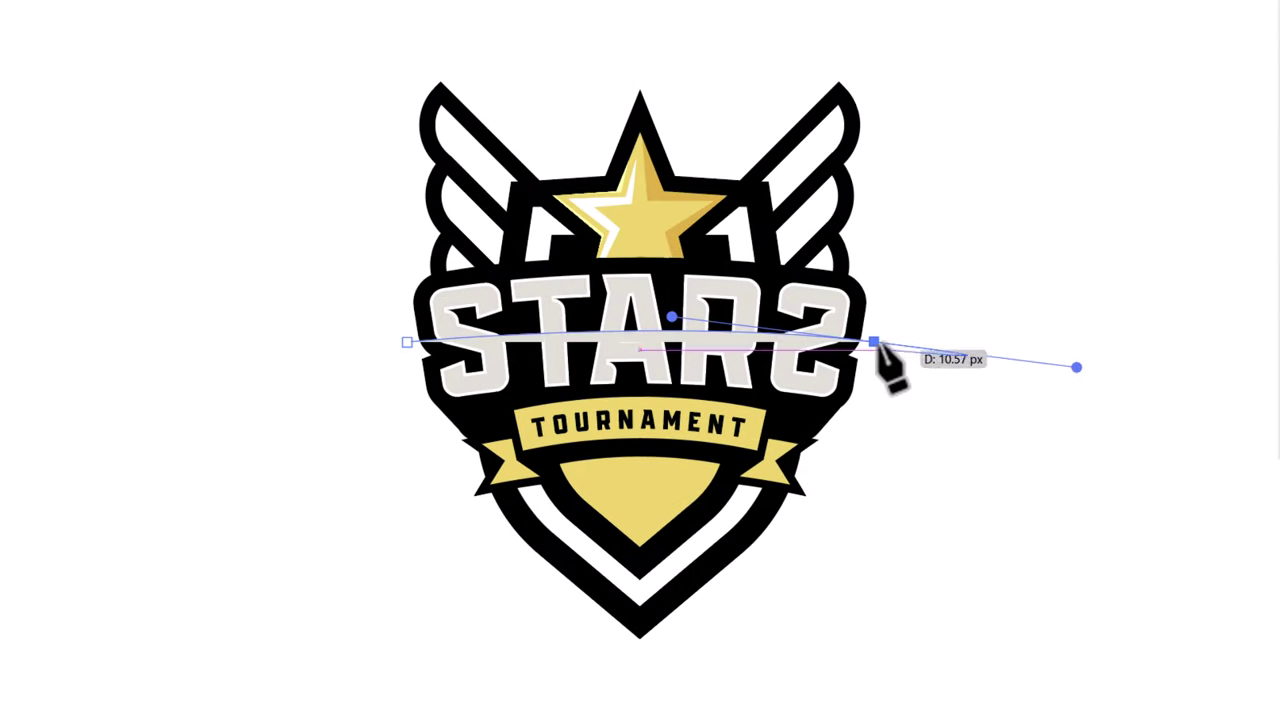
left_click(931, 248)
left_click(555, 172)
left_click(306, 295)
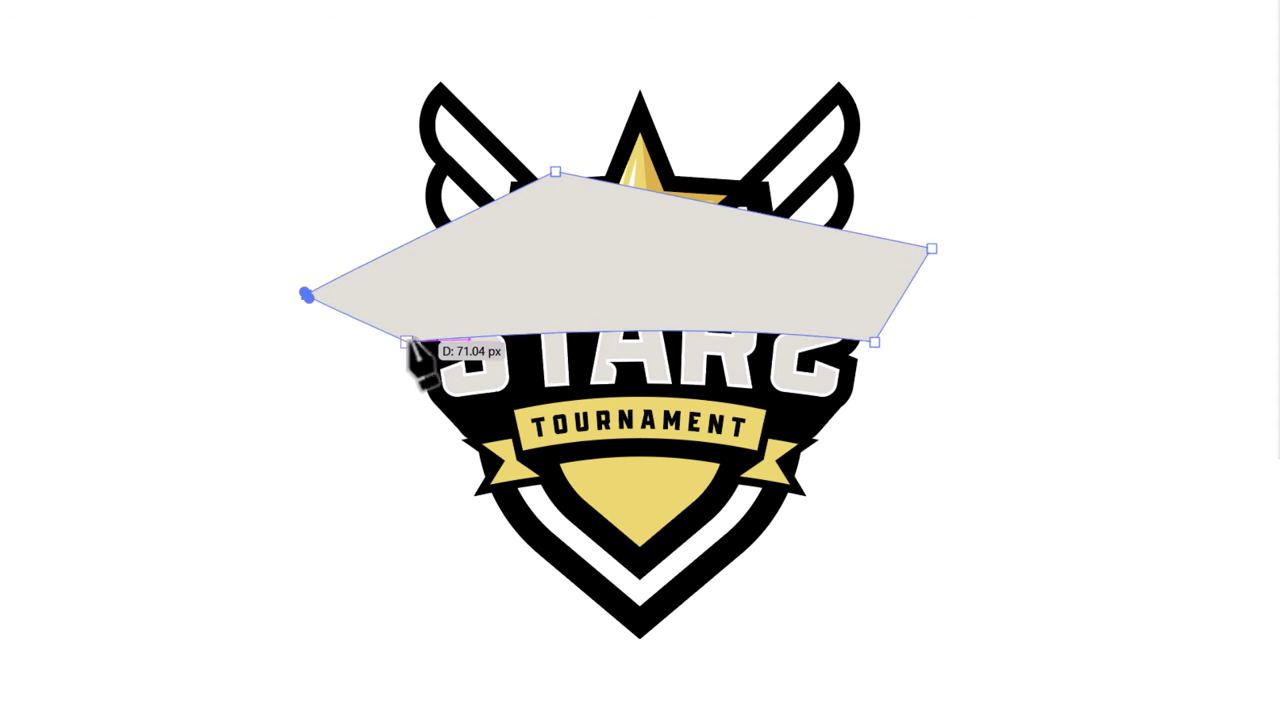
left_click(405, 341)
key("v")
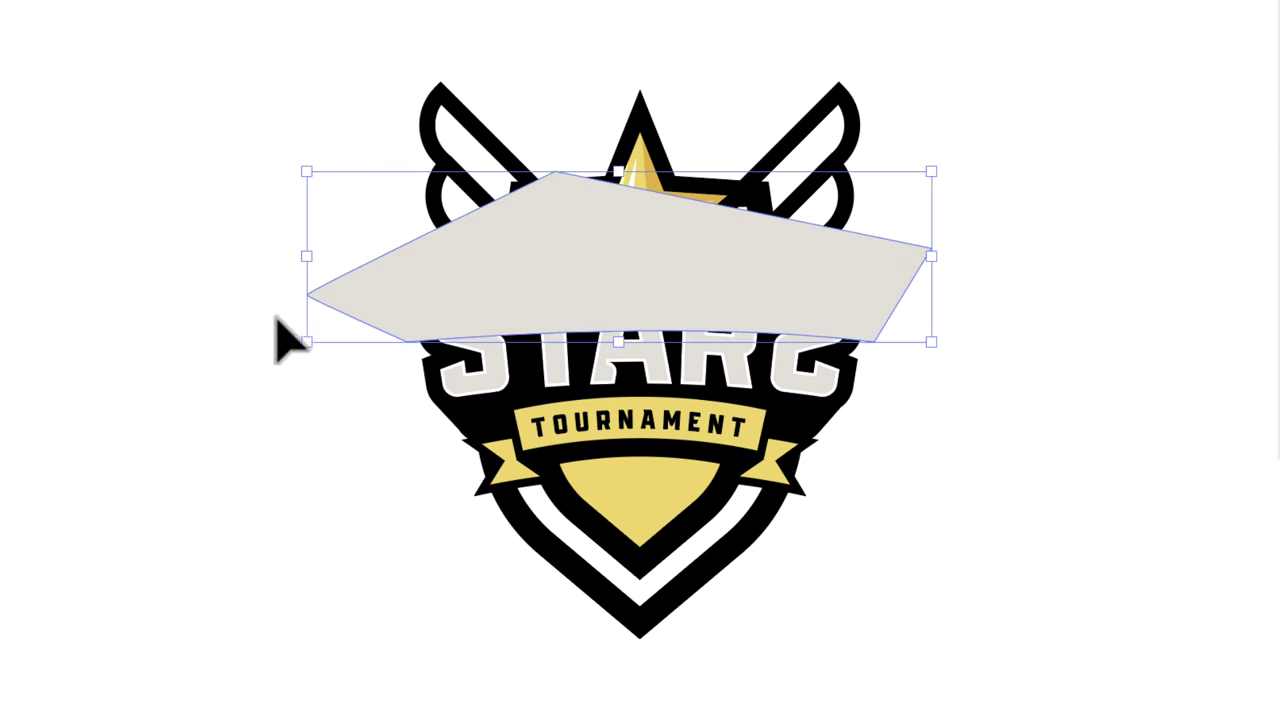
Step: Remove the covering shape and the upper half of the grey inset letters with Shape Builder, keeping only the lower grey parts
left_click(457, 379, "shift")
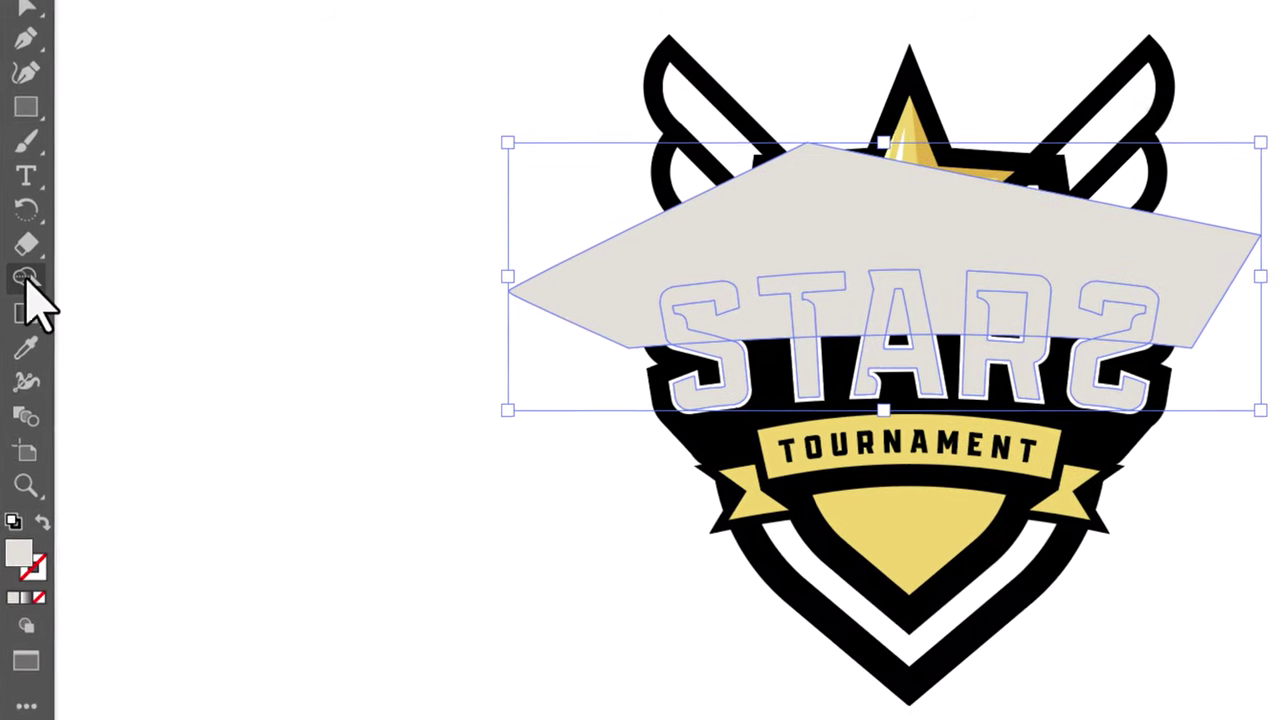
left_click(27, 282)
mouse_move(580, 337)
left_mouse_down()
mouse_move(690, 312)
mouse_move(967, 308)
left_mouse_up()
left_click_drag(698, 313, 845, 323)
left_click_drag(924, 321, 924, 322)
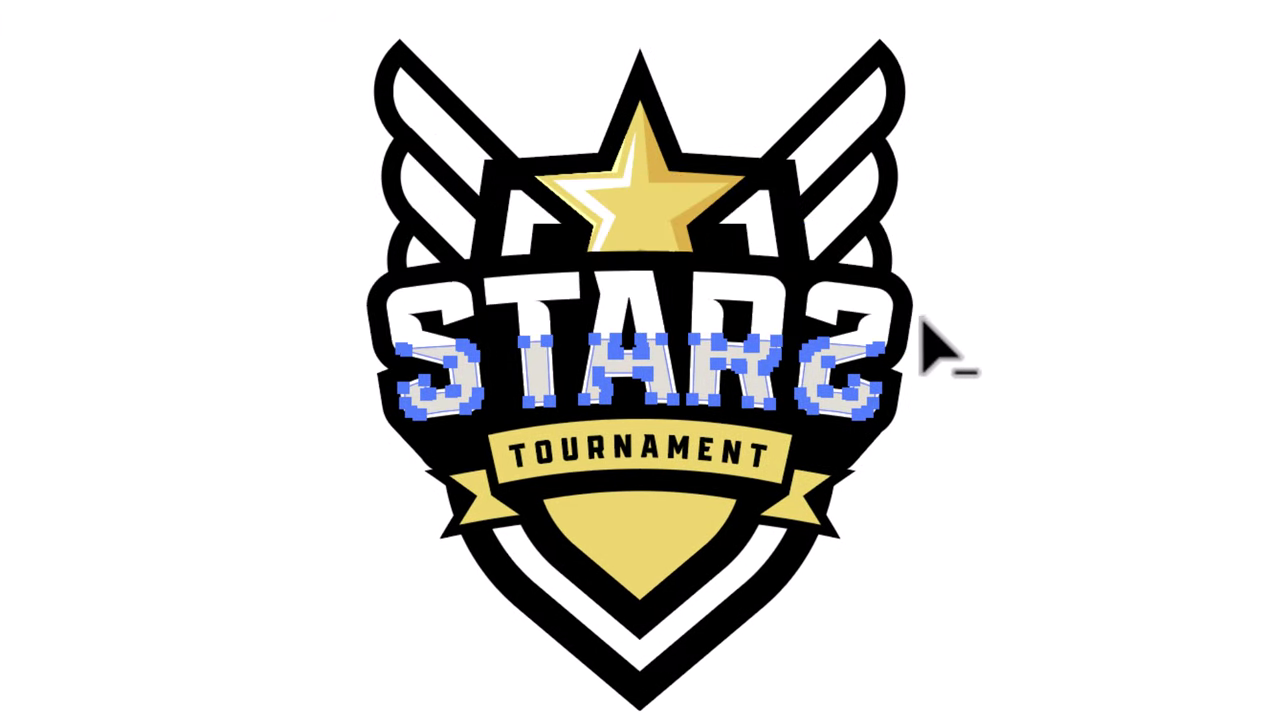
key("v")
key("ctrl+shift+a")
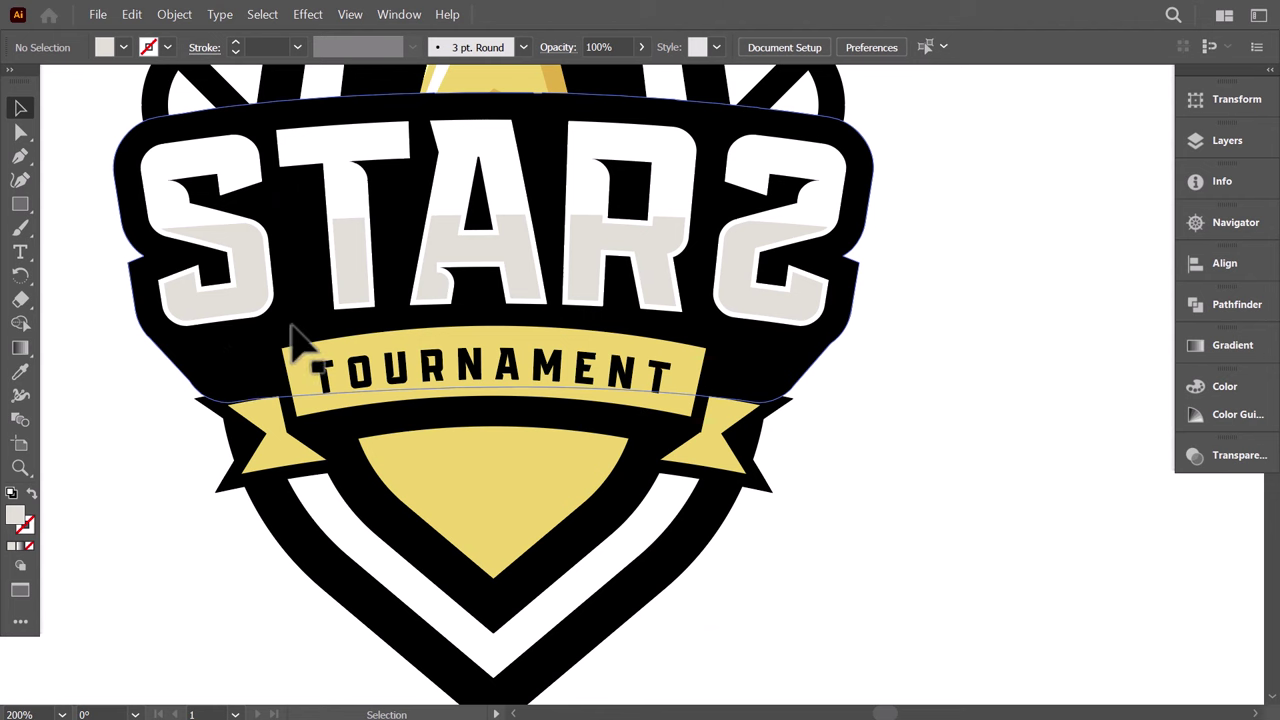
Step: Draw a closed Pen shadow shape over the TOURNAMENT ribbon's lower and right edges, curving its inner edge along the ribbon's arch
left_click(318, 352)
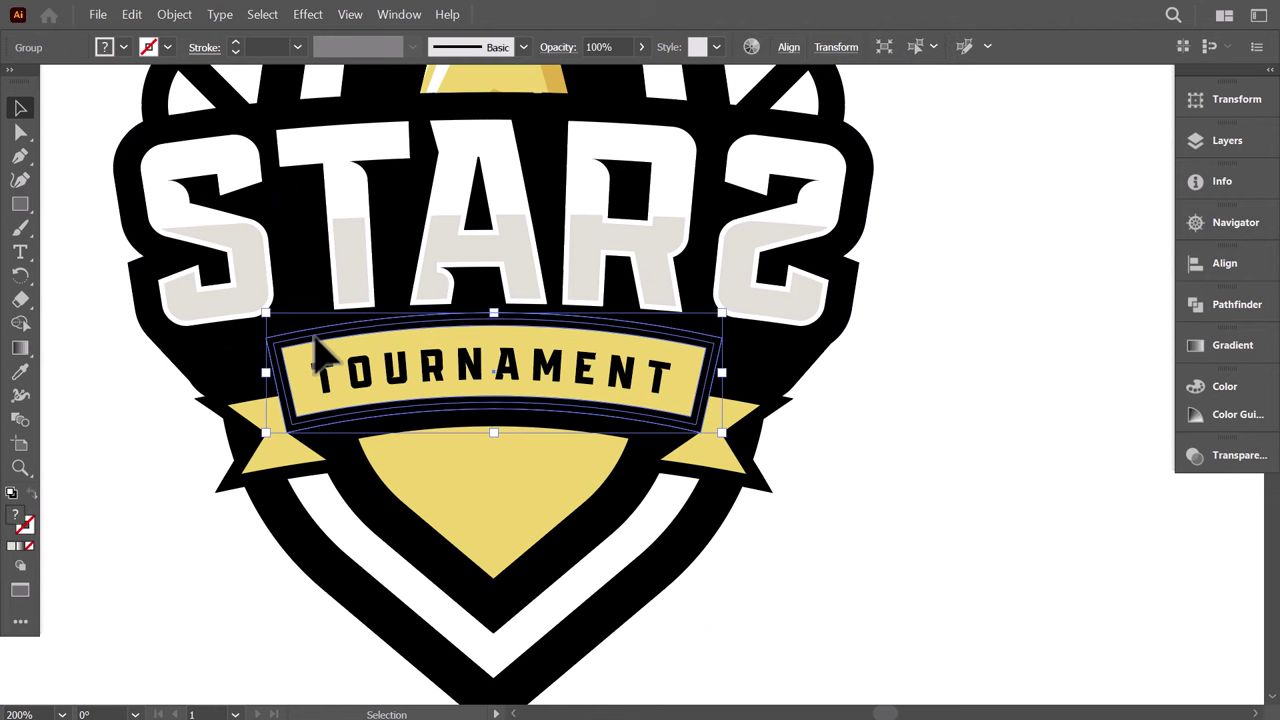
left_click(100, 337)
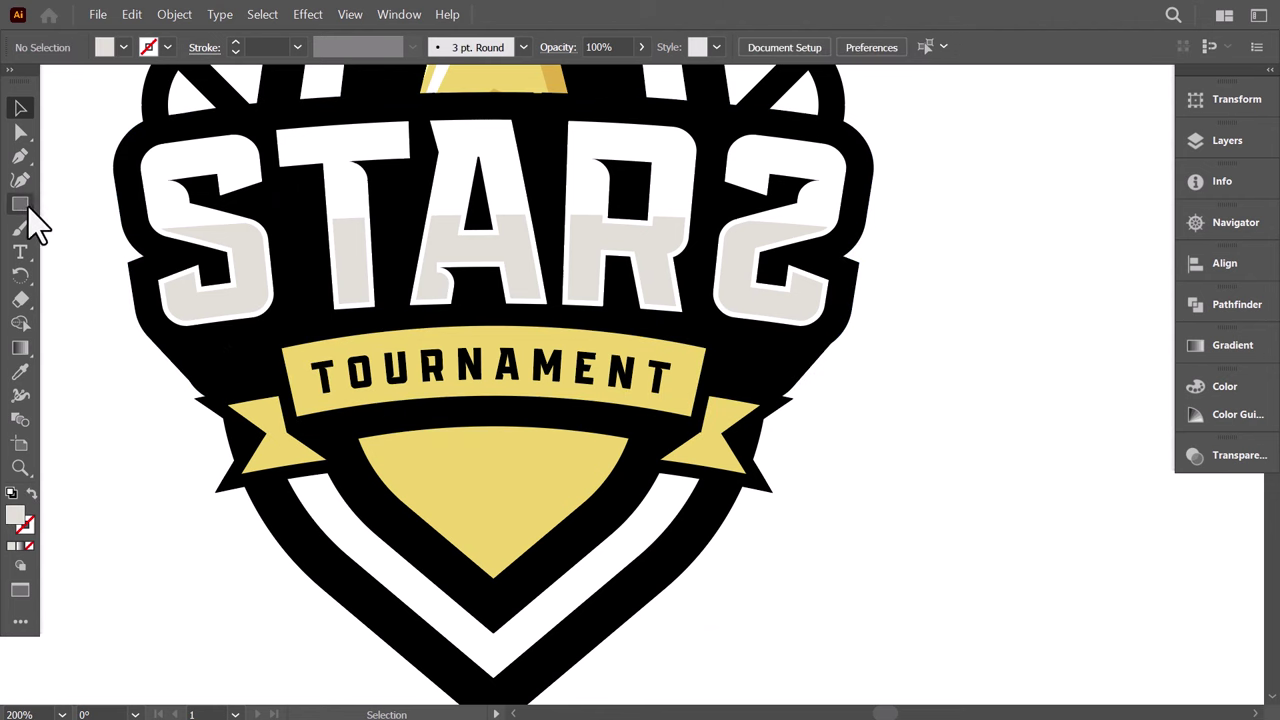
left_click(705, 348)
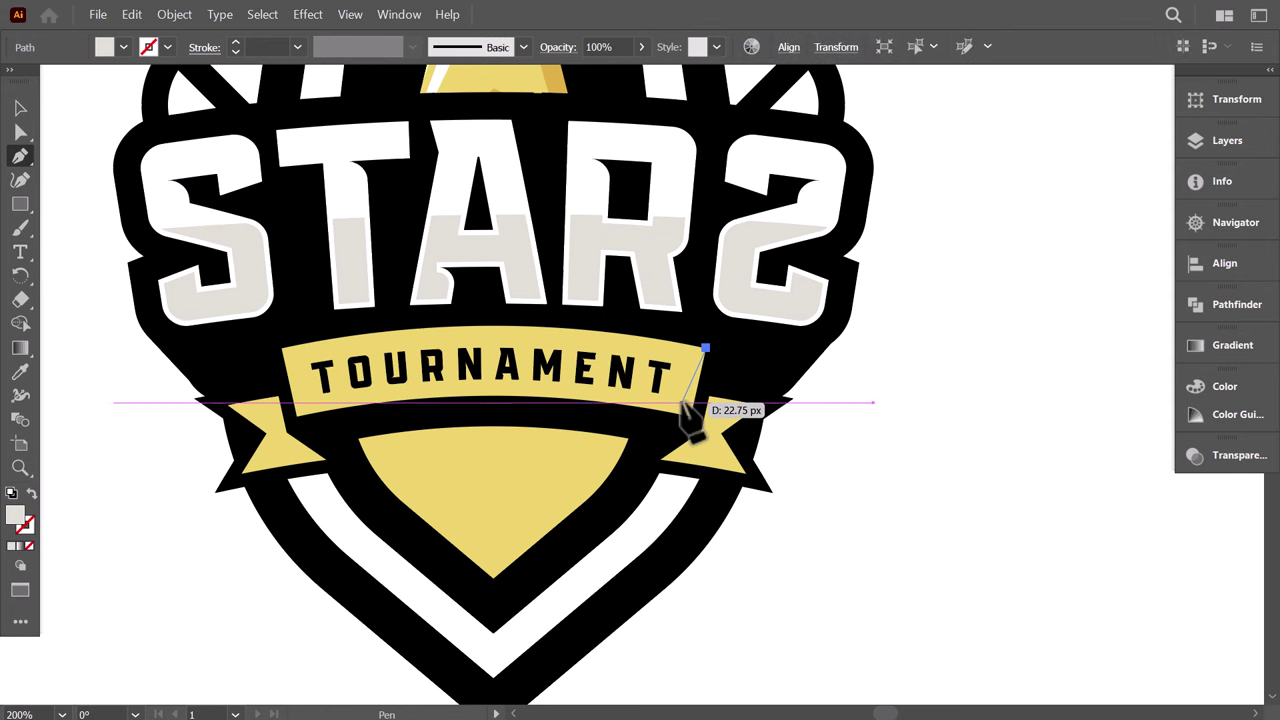
left_click(679, 402)
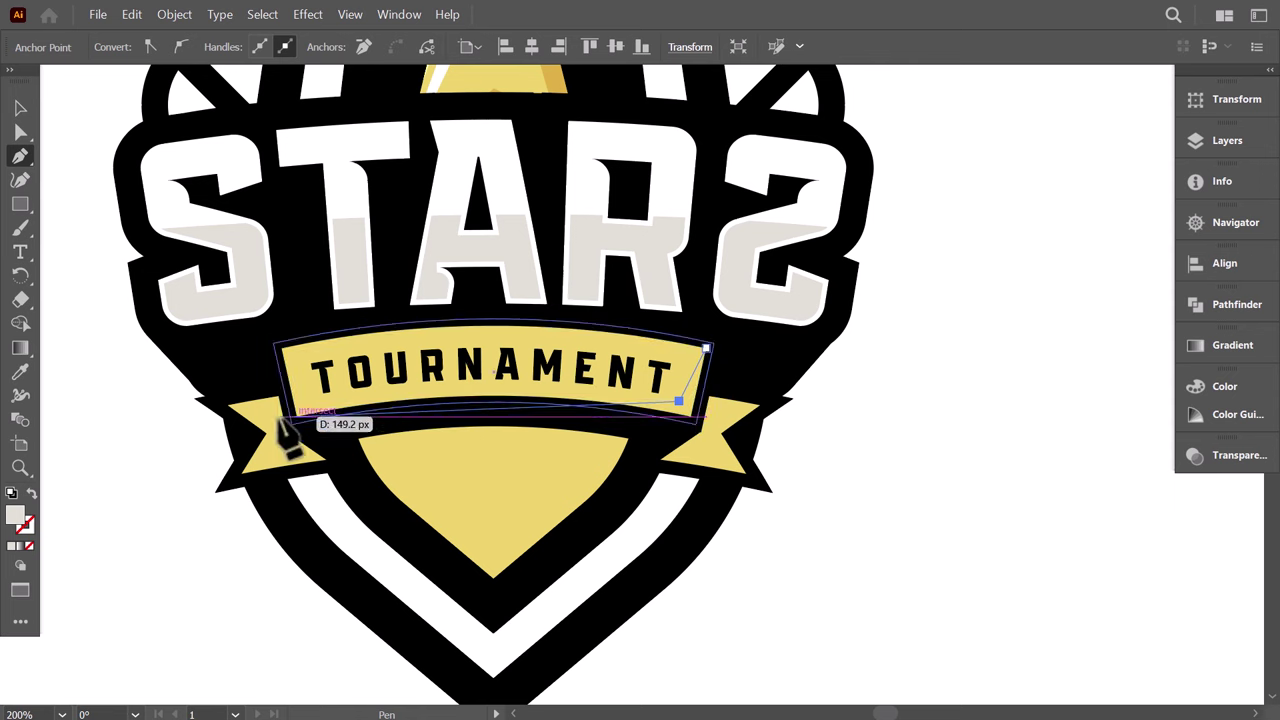
left_click_drag(297, 416, 235, 443)
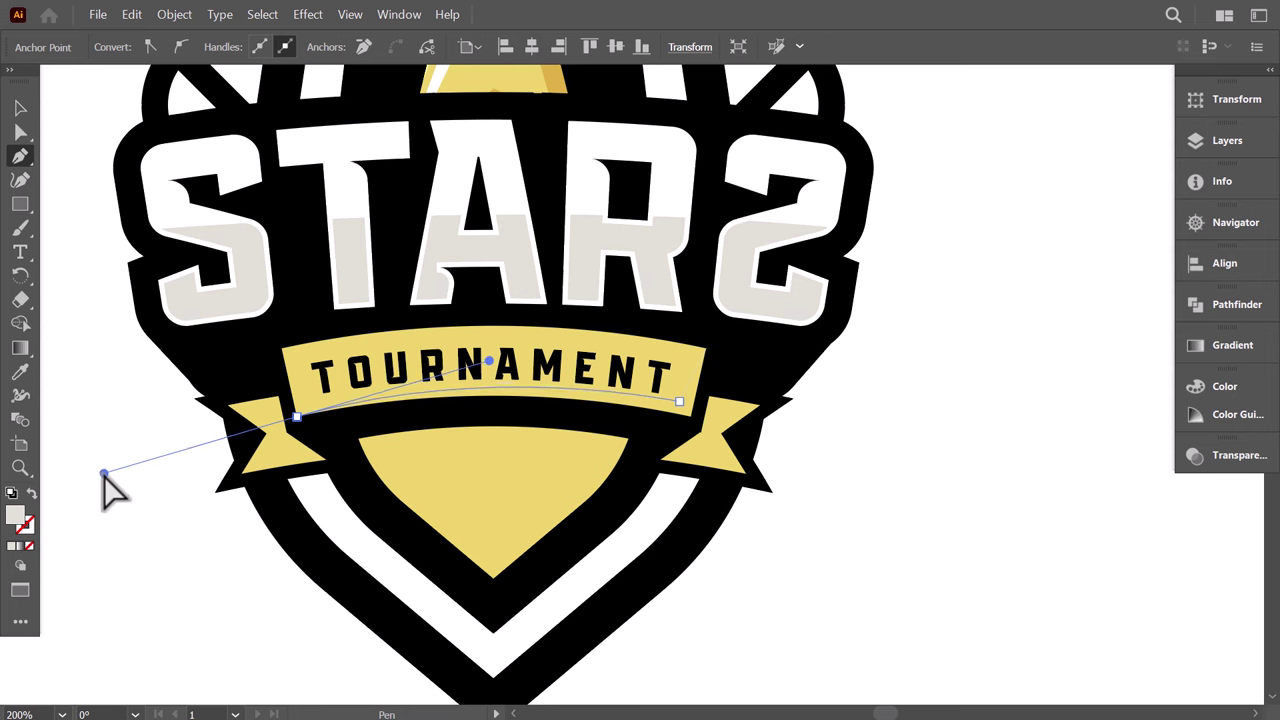
left_click_drag(104, 474, 104, 473)
left_click(432, 474)
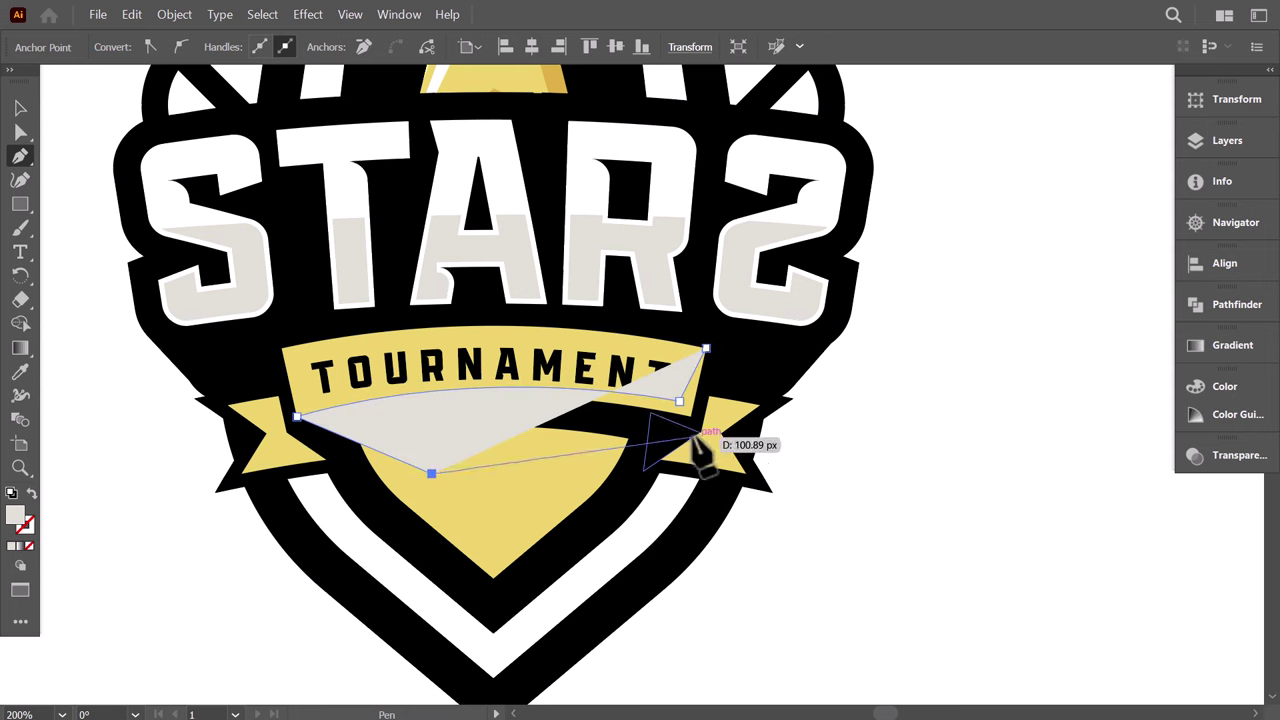
left_click(693, 437)
left_click(751, 372)
left_click(706, 348)
left_click(18, 110)
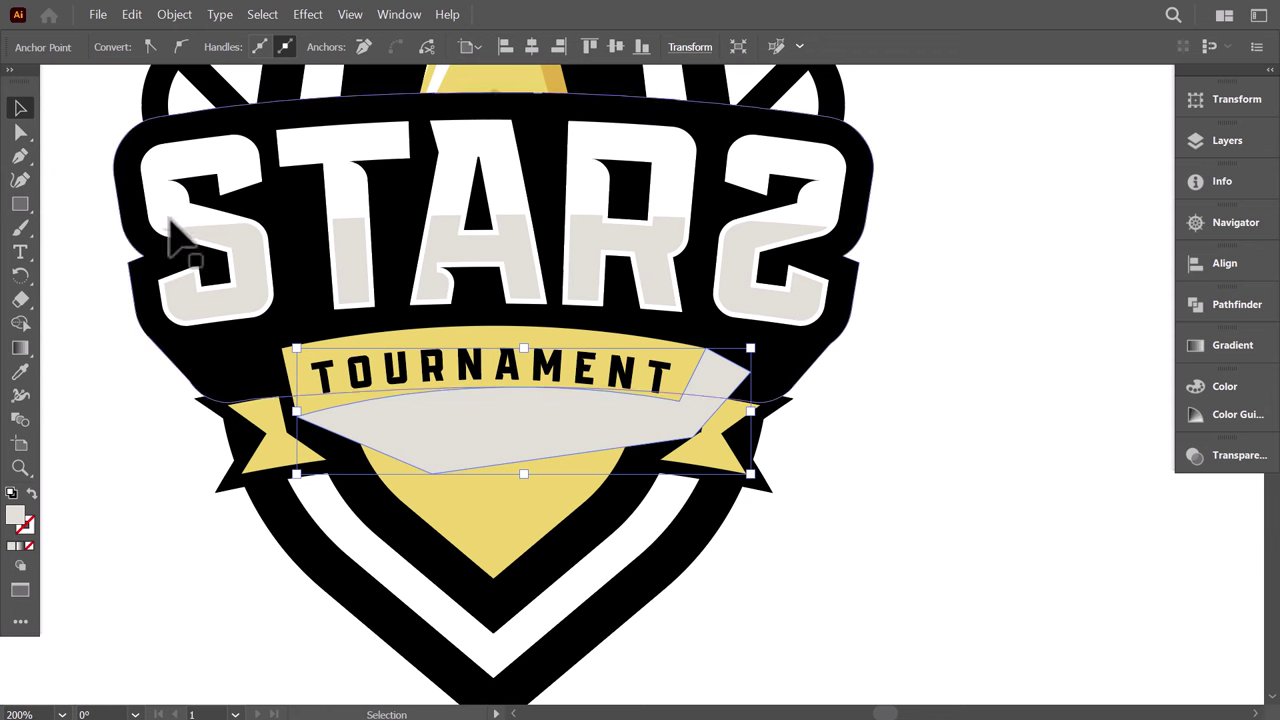
Step: Trim away the parts of the shadow shape outside the ribbon's outline with Shape Builder
left_click(371, 343, "shift")
key("shift+m")
left_click(390, 449, "alt")
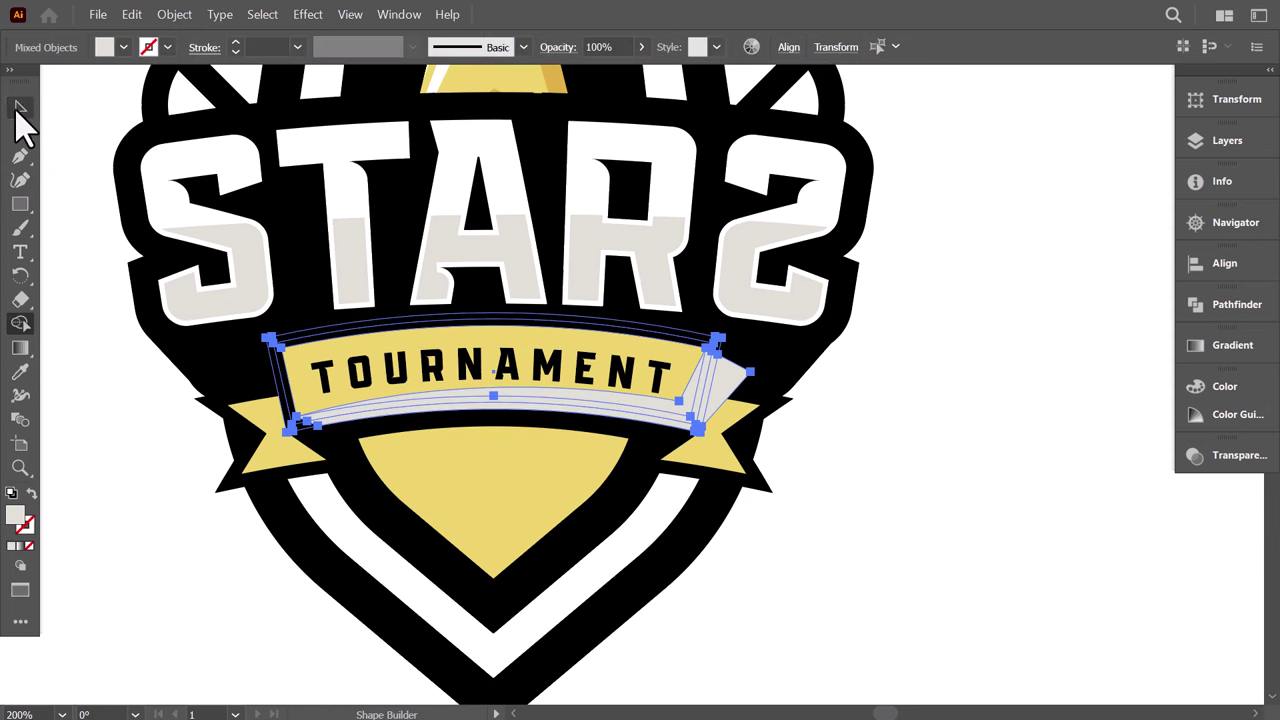
key("v")
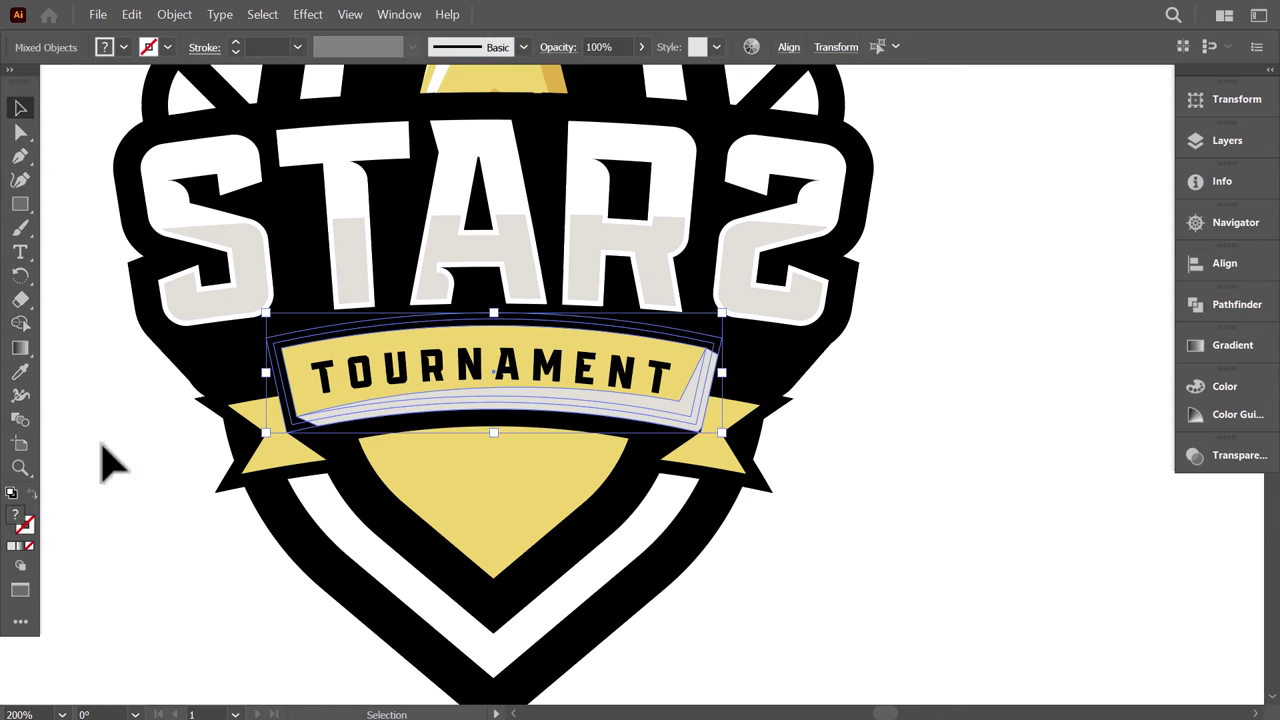
left_click(109, 457)
Step: Fill the ribbon's shadow shape with the inner shield's gold using the Eyedropper
left_click(414, 414)
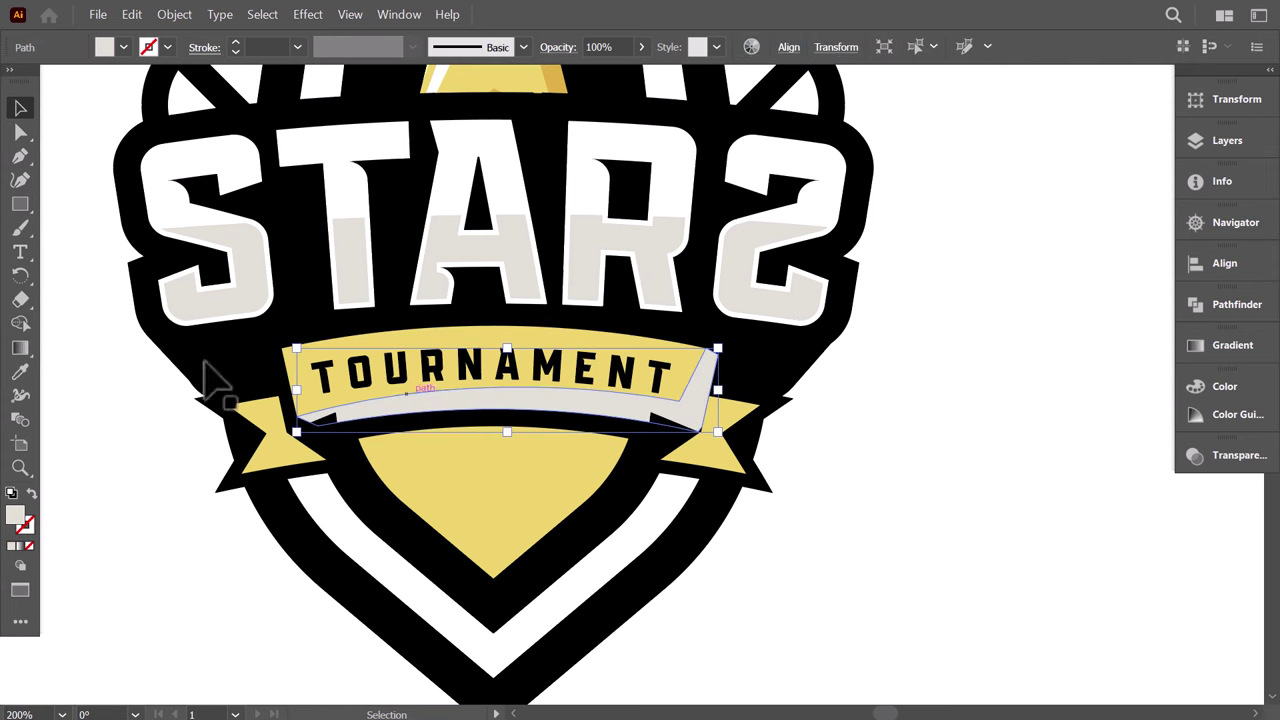
left_click(17, 376)
left_click(436, 446)
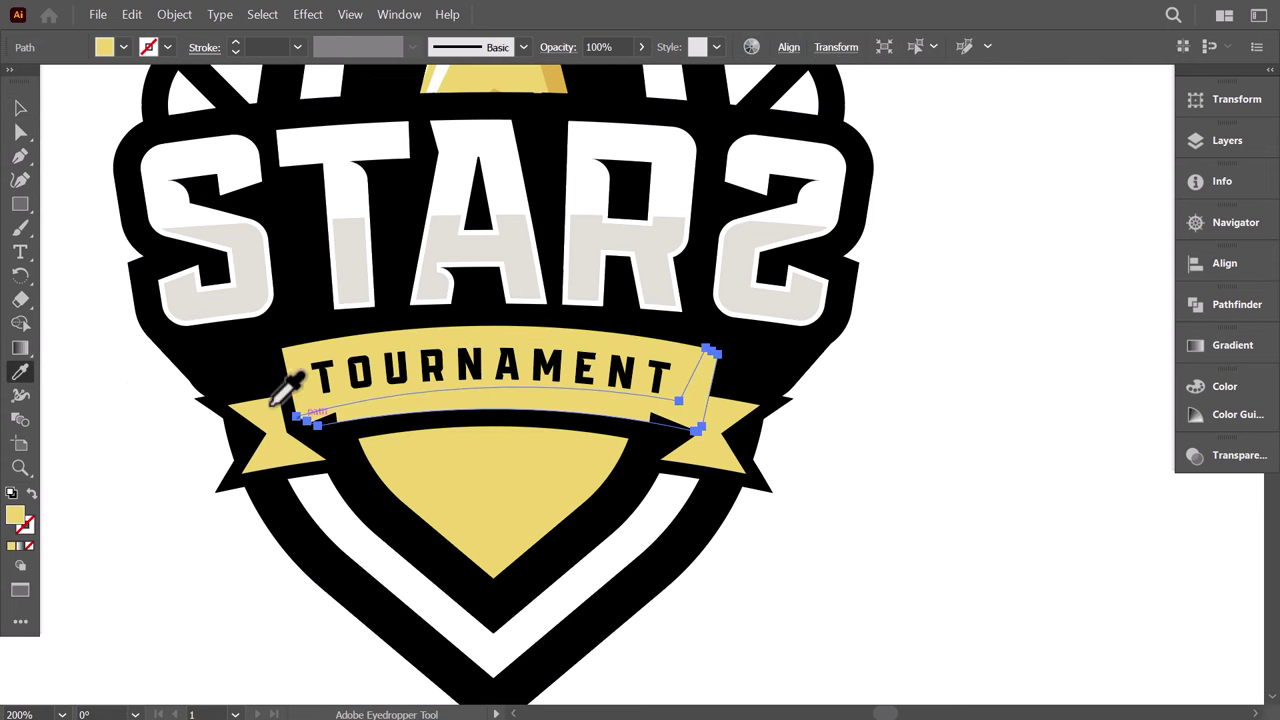
left_click(16, 110)
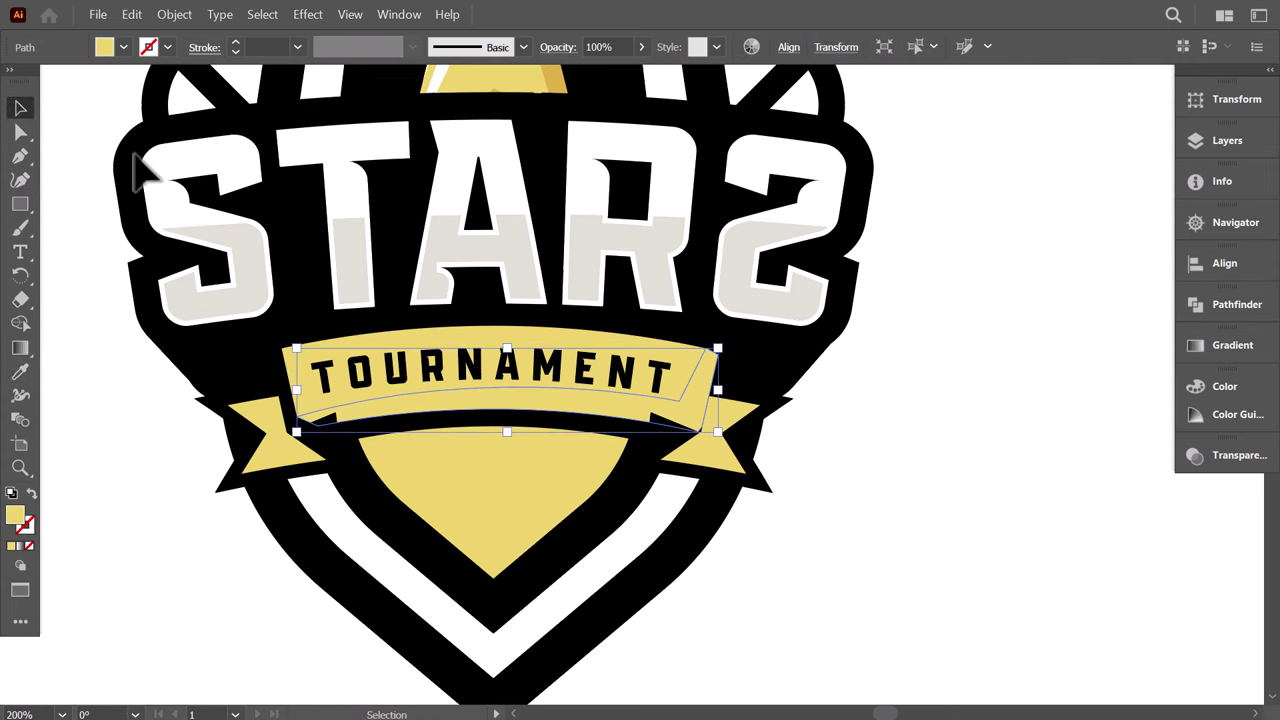
Step: Set the ribbon shadow shape's blending mode to Multiply
left_click(1208, 457)
left_click(1008, 478)
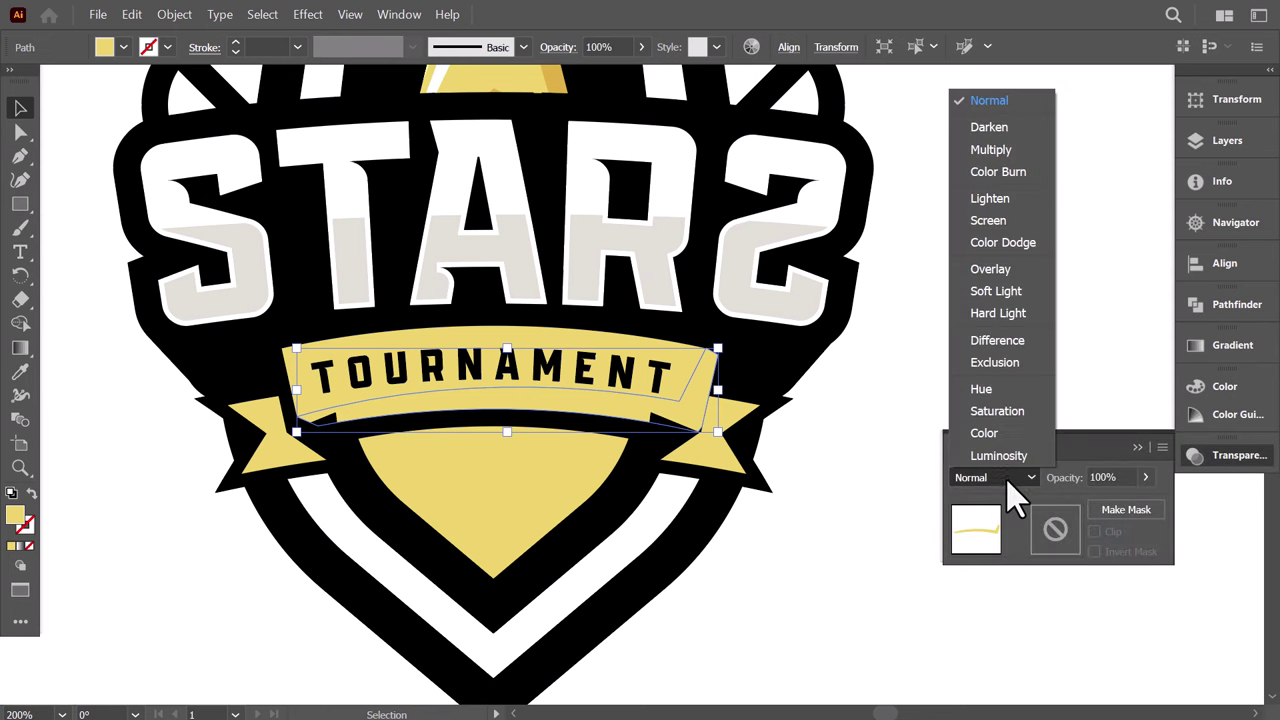
left_click(990, 150)
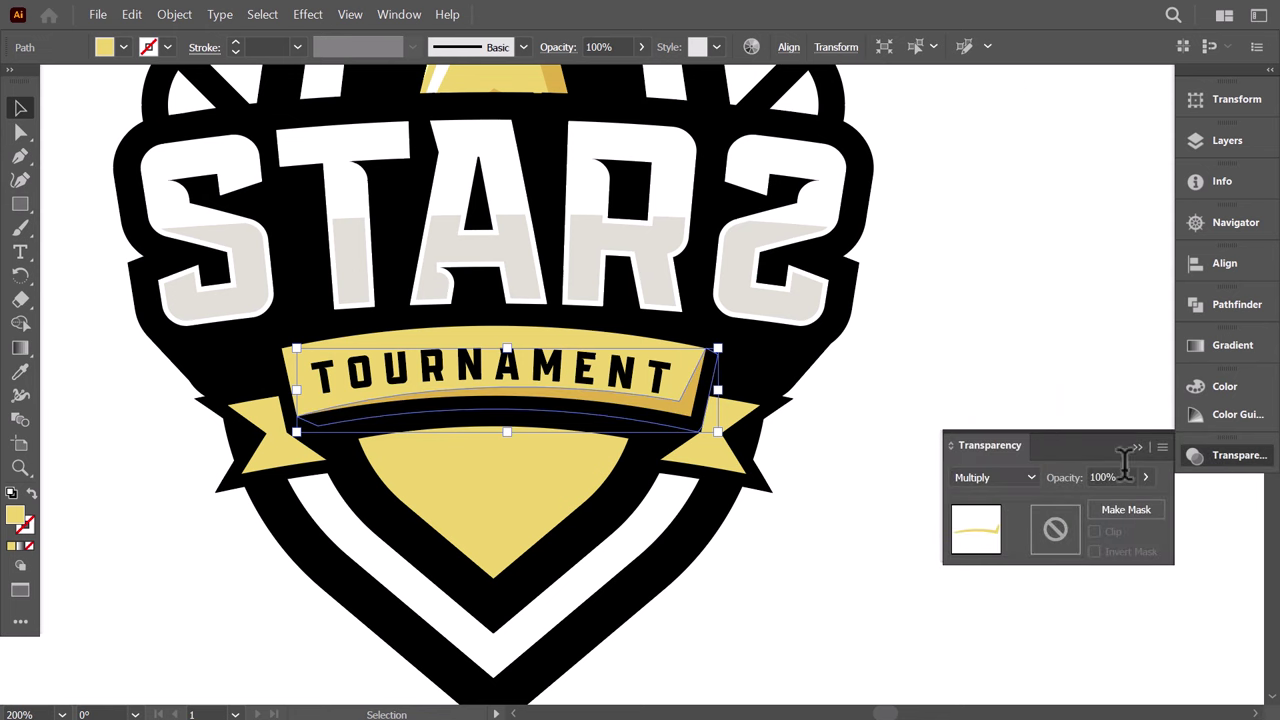
left_click(1139, 448)
left_click(71, 177)
Step: Draw a closed Pen highlight shape over the TOURNAMENT ribbon's upper and left edges, curving its inner edge along the ribbon's arch
left_click(20, 156)
left_click(706, 348)
left_click_drag(298, 358, 77, 406)
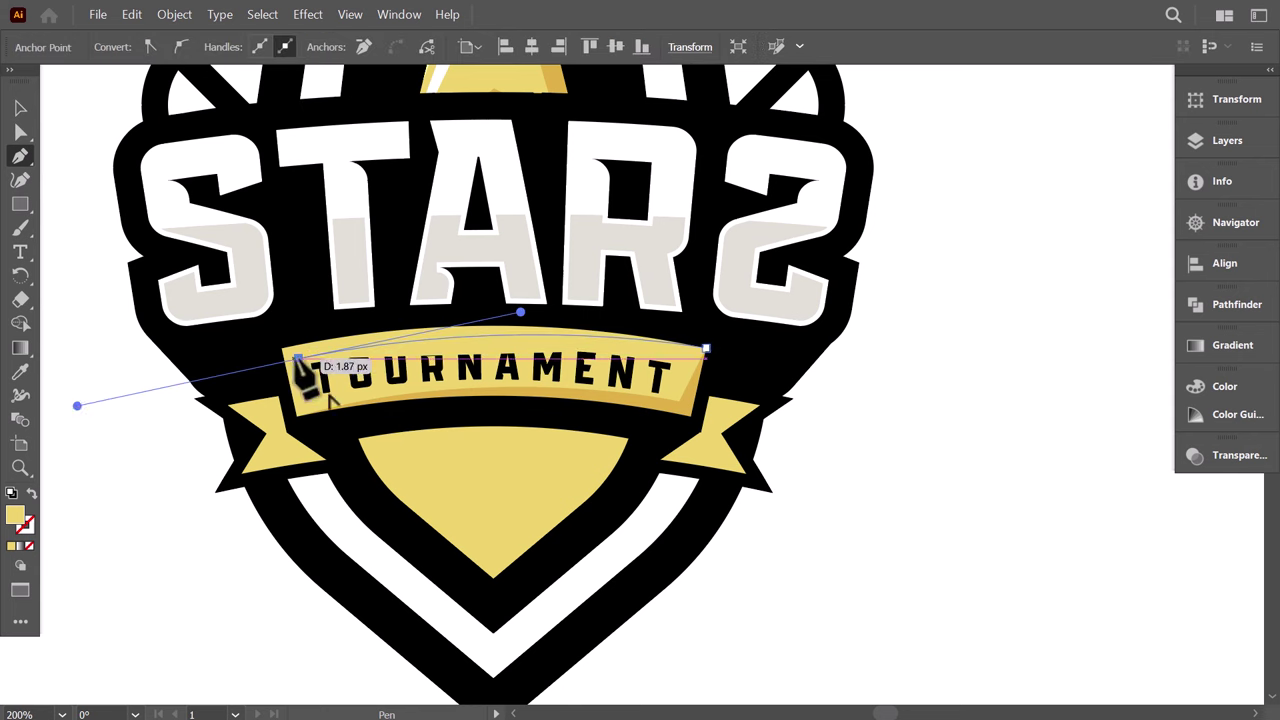
left_click(298, 358)
left_click(297, 417)
left_click(216, 349)
left_click(281, 286)
left_click(706, 348)
Step: Trim away the part of the highlight shape outside the ribbon's outline with Shape Builder
key("v")
left_click(332, 411, "shift")
key("shift+m")
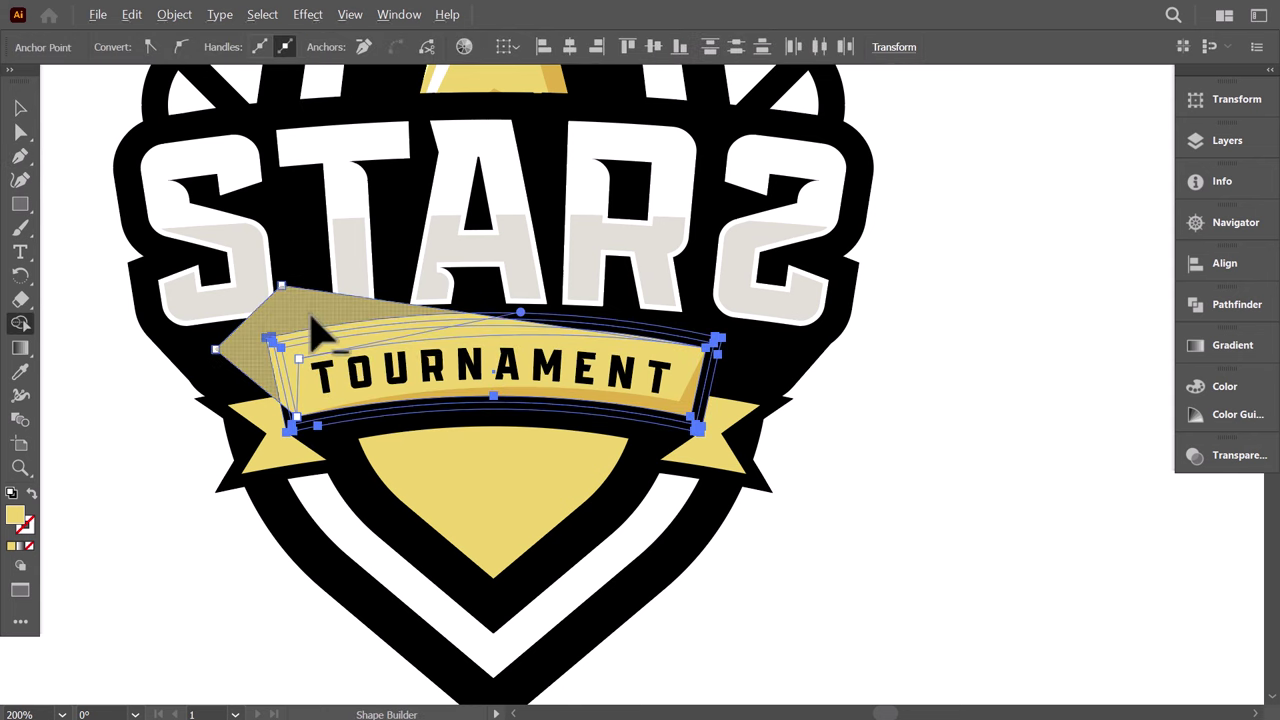
left_click(313, 330, "alt")
Step: Apply a lightening blending mode to the ribbon's highlight shape so it brightens the gold to pale yellow
key("v")
left_click(1238, 455)
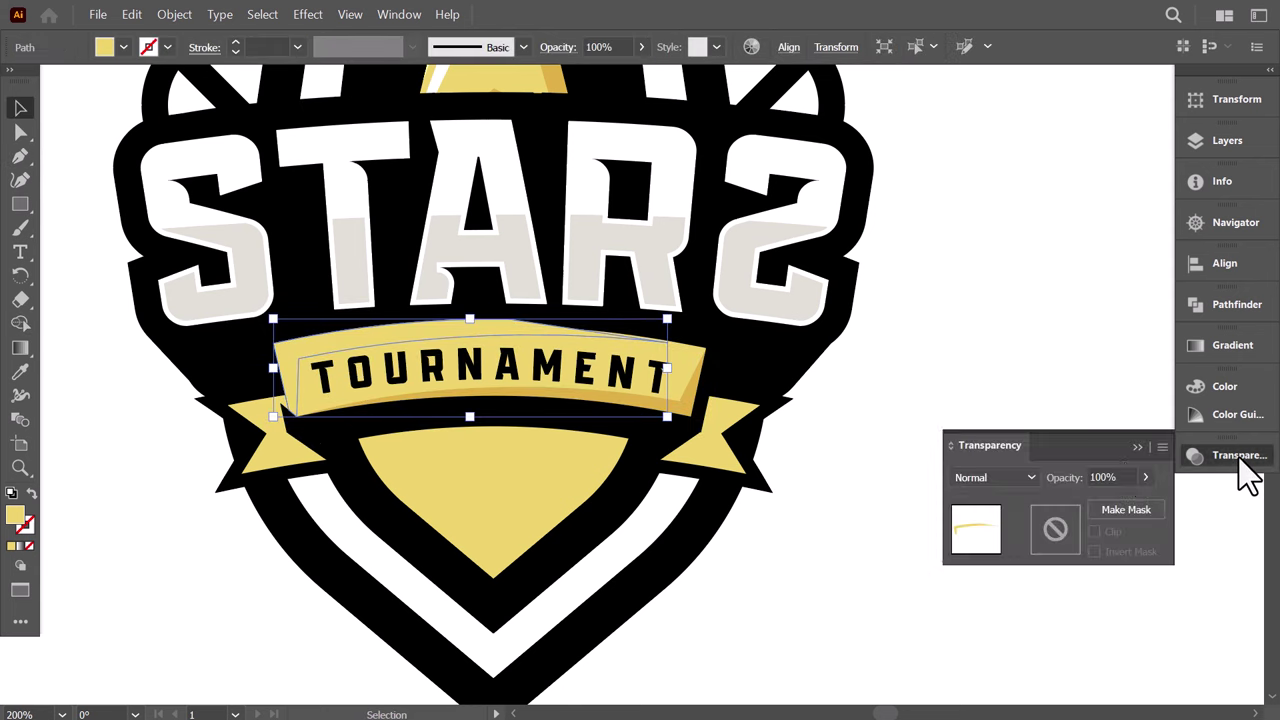
left_click(1005, 478)
left_click(988, 269)
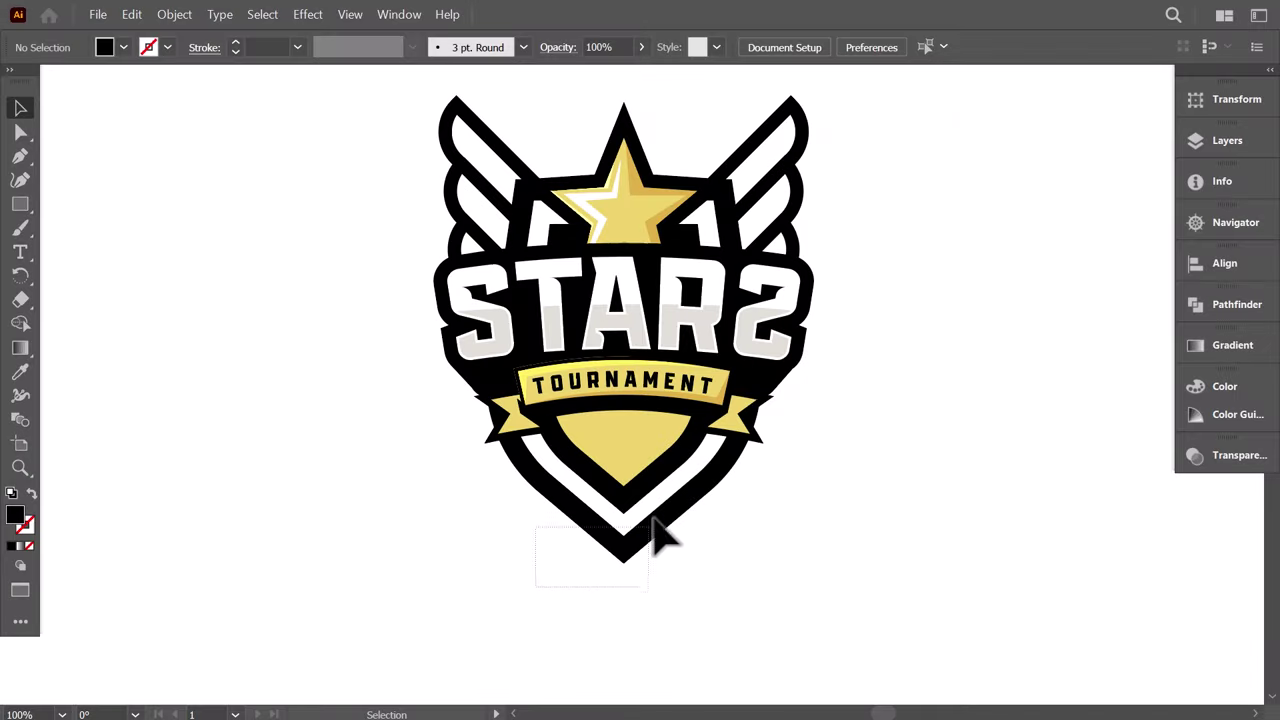
Step: Expand the fill and stroke of the outer and inner shield shapes and ungroup the result
left_click_drag(683, 465, 686, 479)
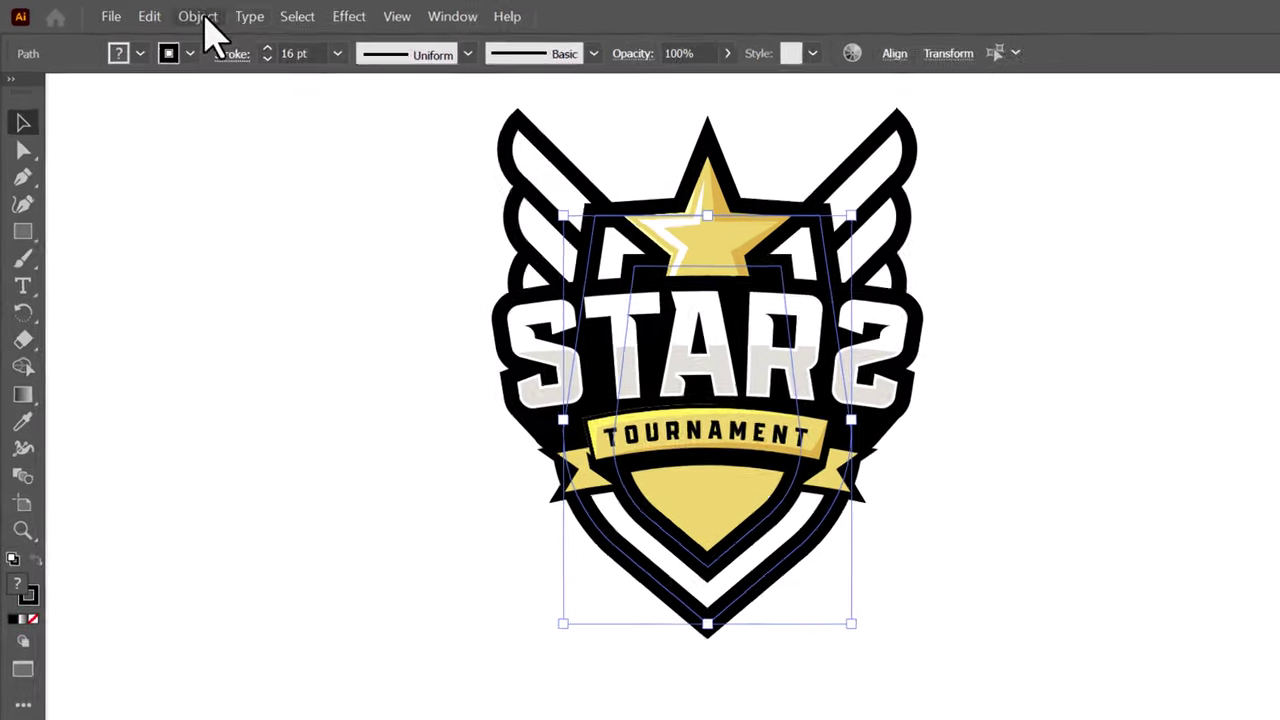
left_click(174, 14)
left_click(284, 281)
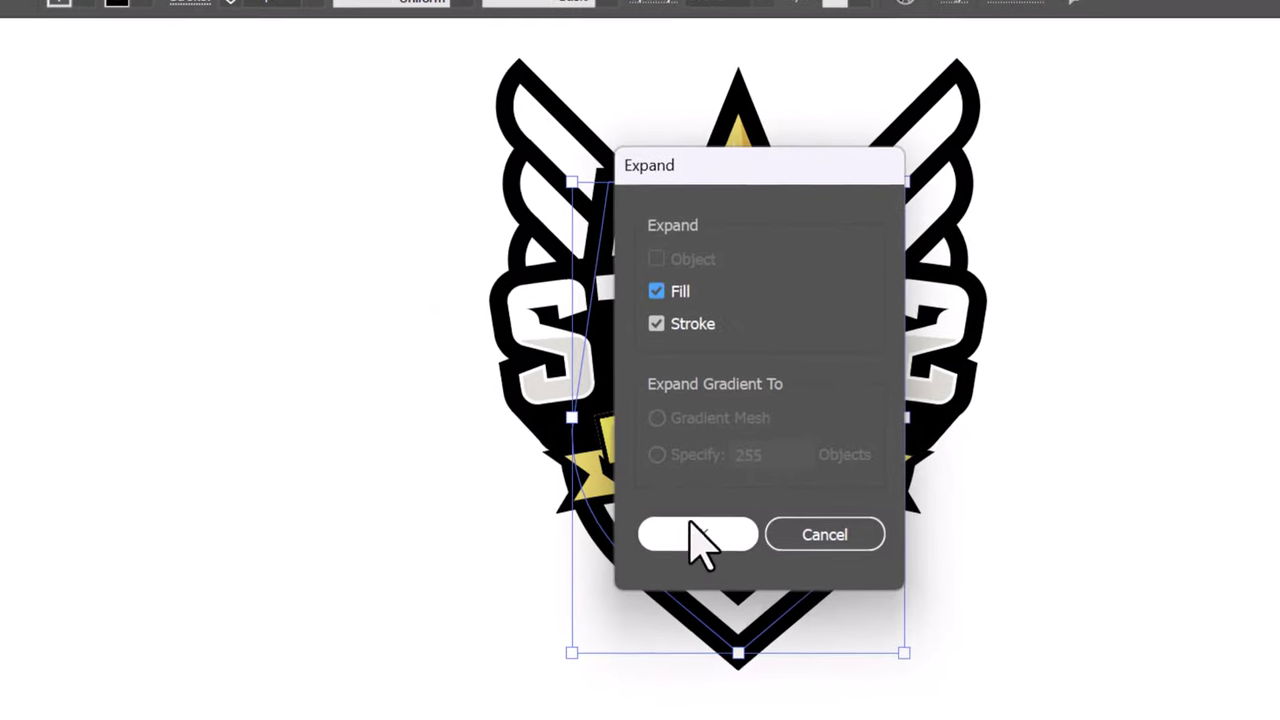
left_click(715, 545)
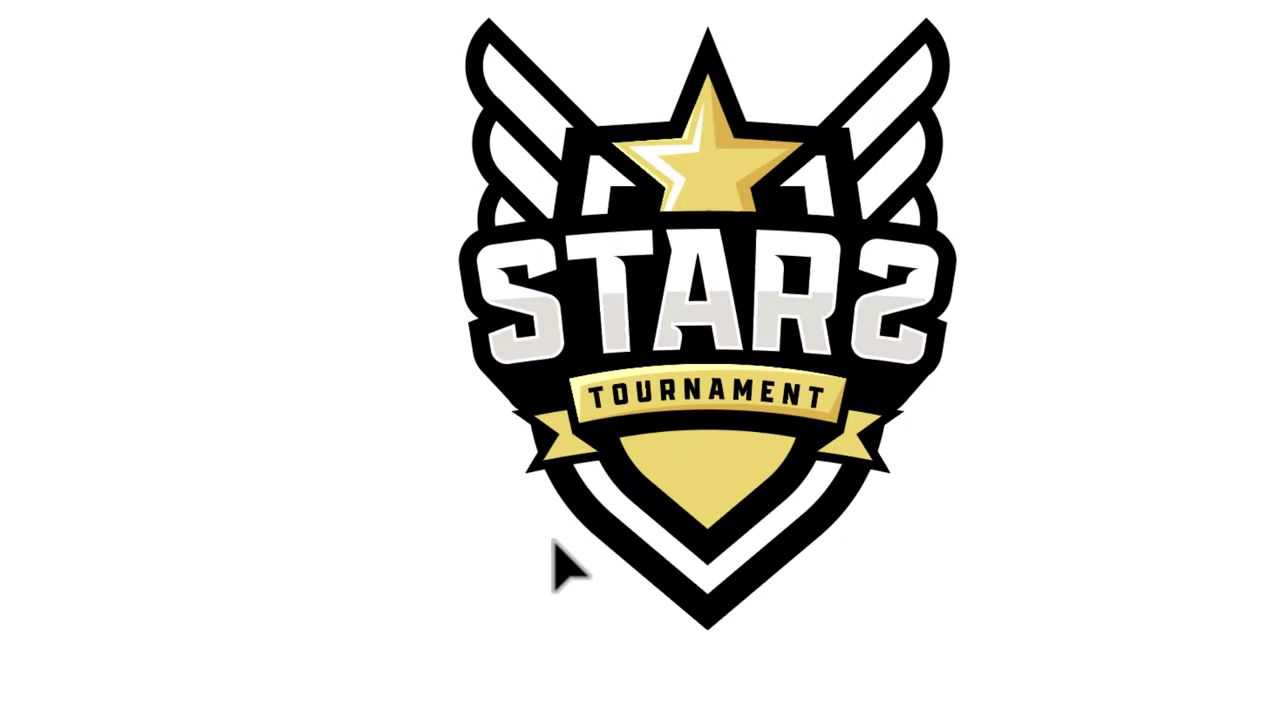
left_click(659, 528)
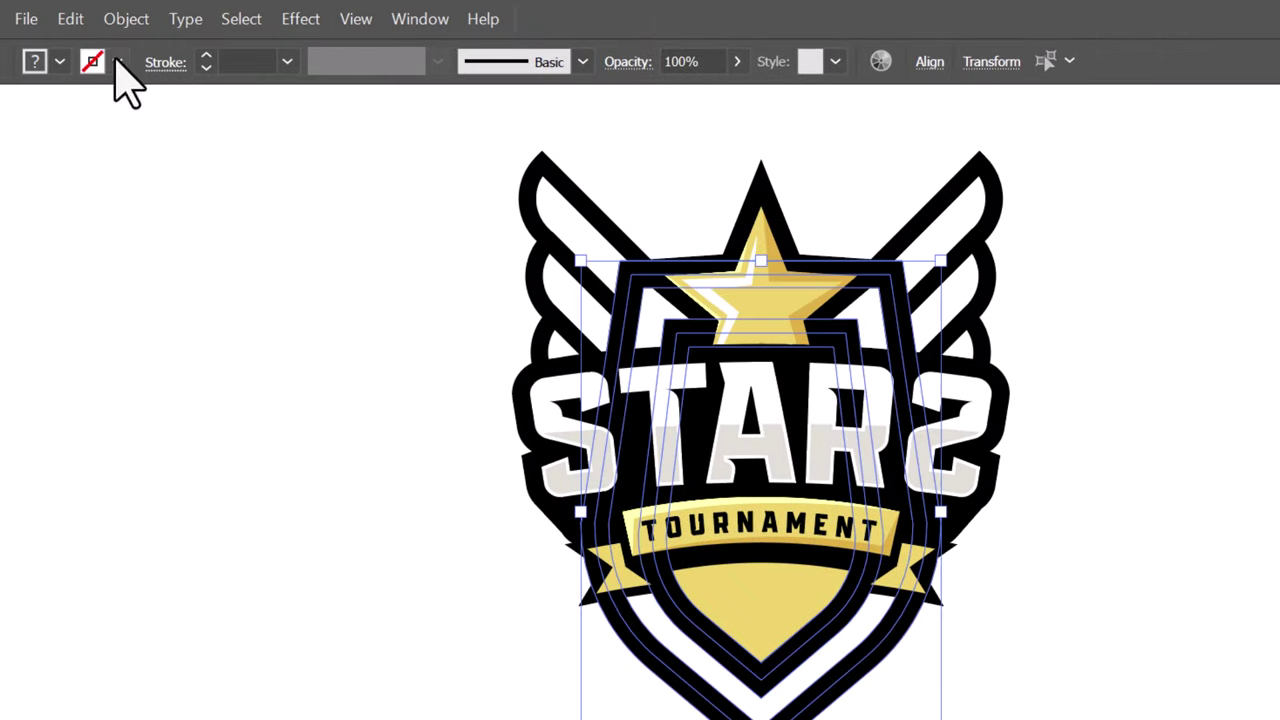
left_click(126, 18)
left_click(240, 205)
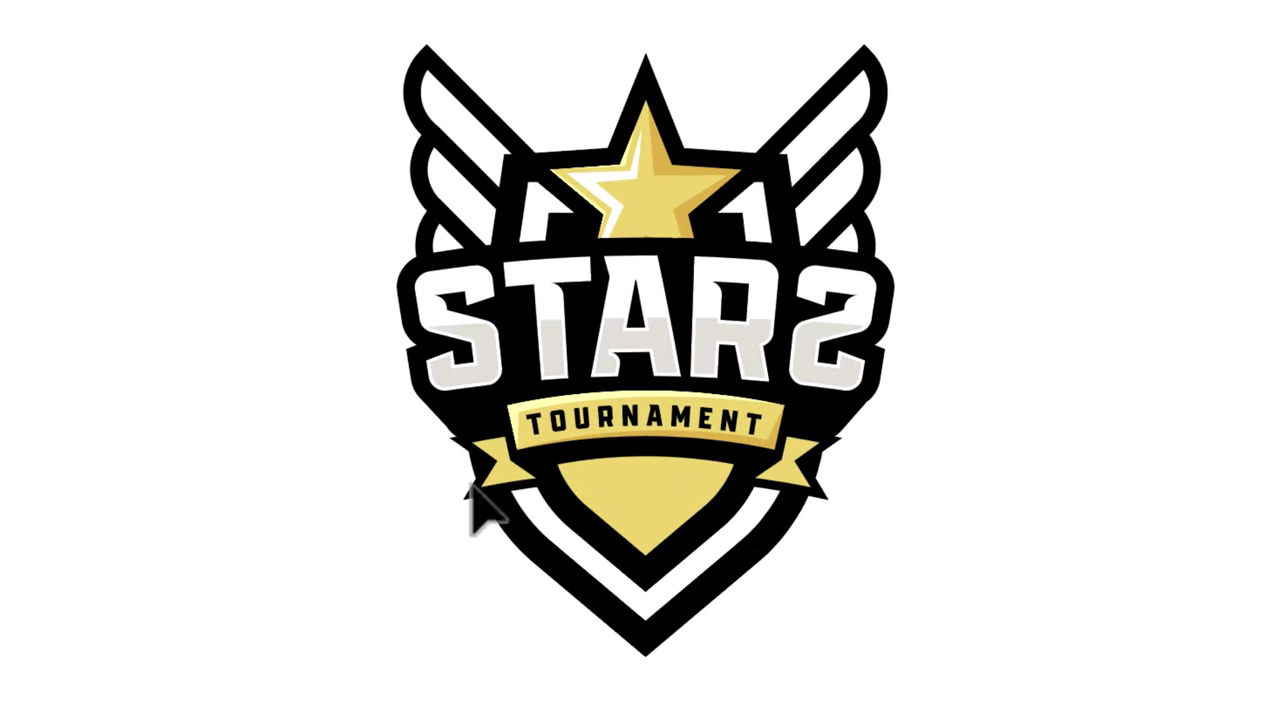
Step: Draw a closed black Pen shape over the outer half of the white shield band's lower right side, following its curve
scroll(725, 670, "up", 5)
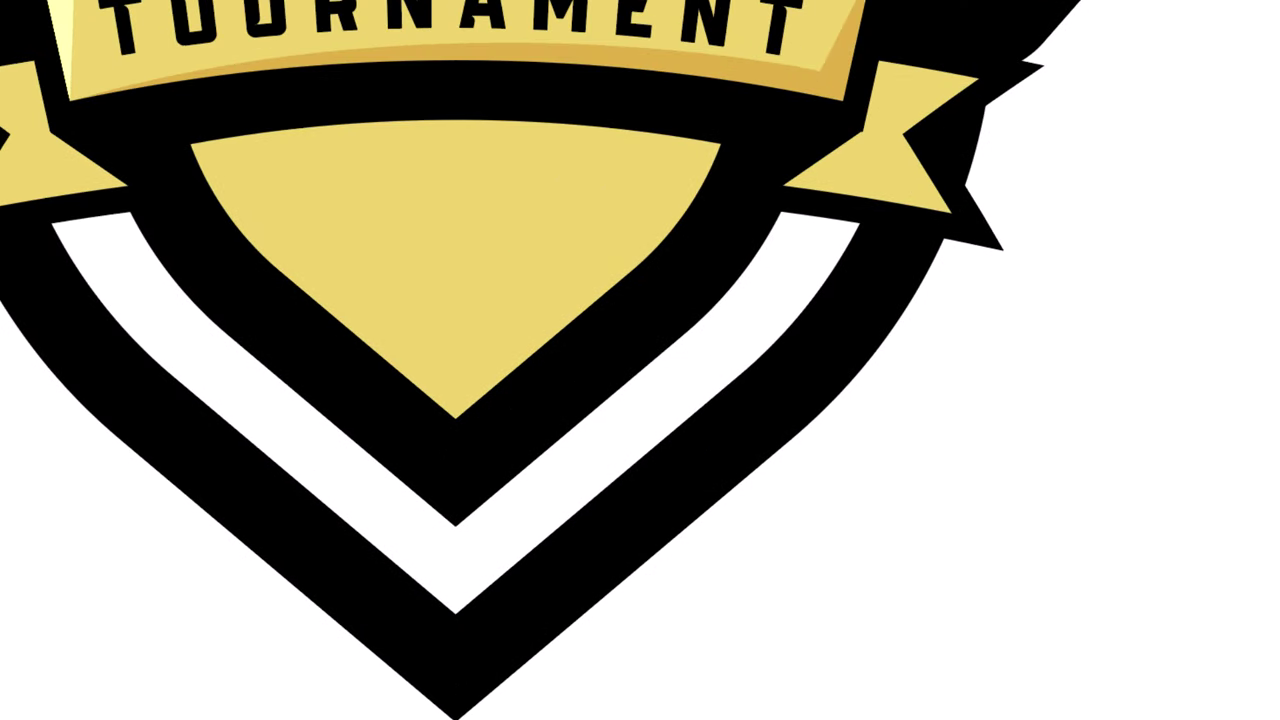
left_click(817, 216)
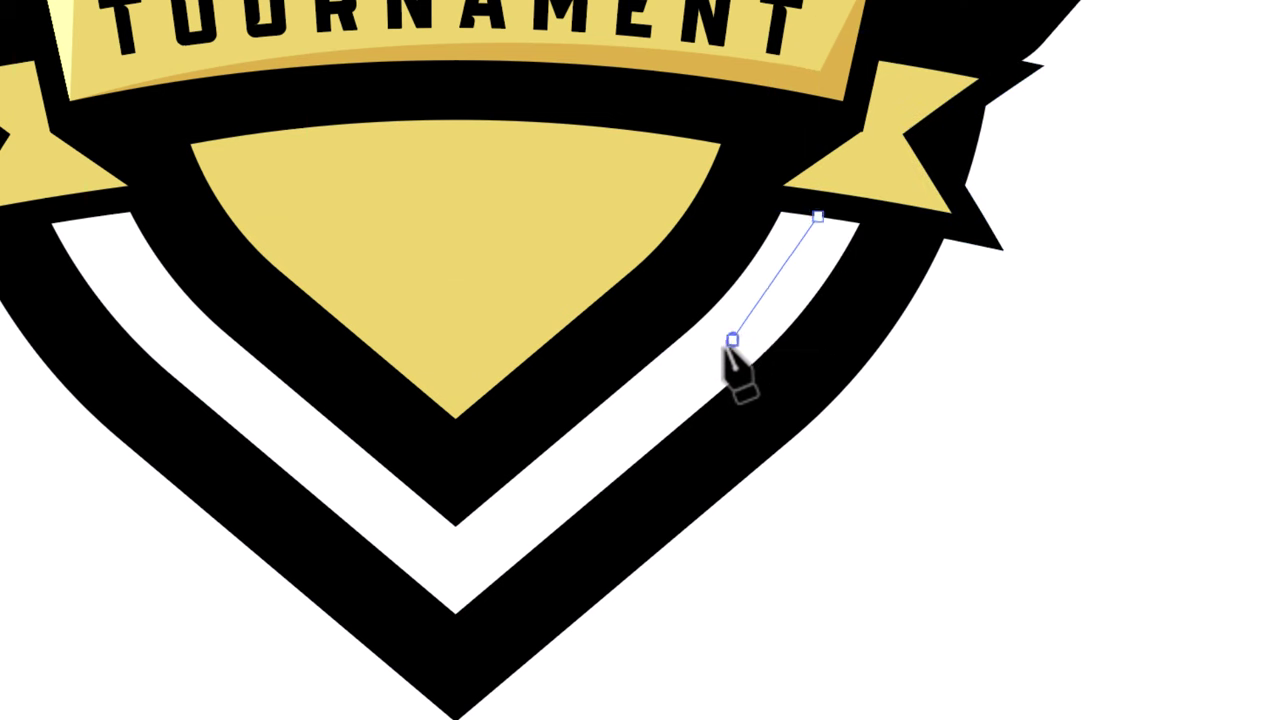
left_click_drag(669, 403, 669, 403)
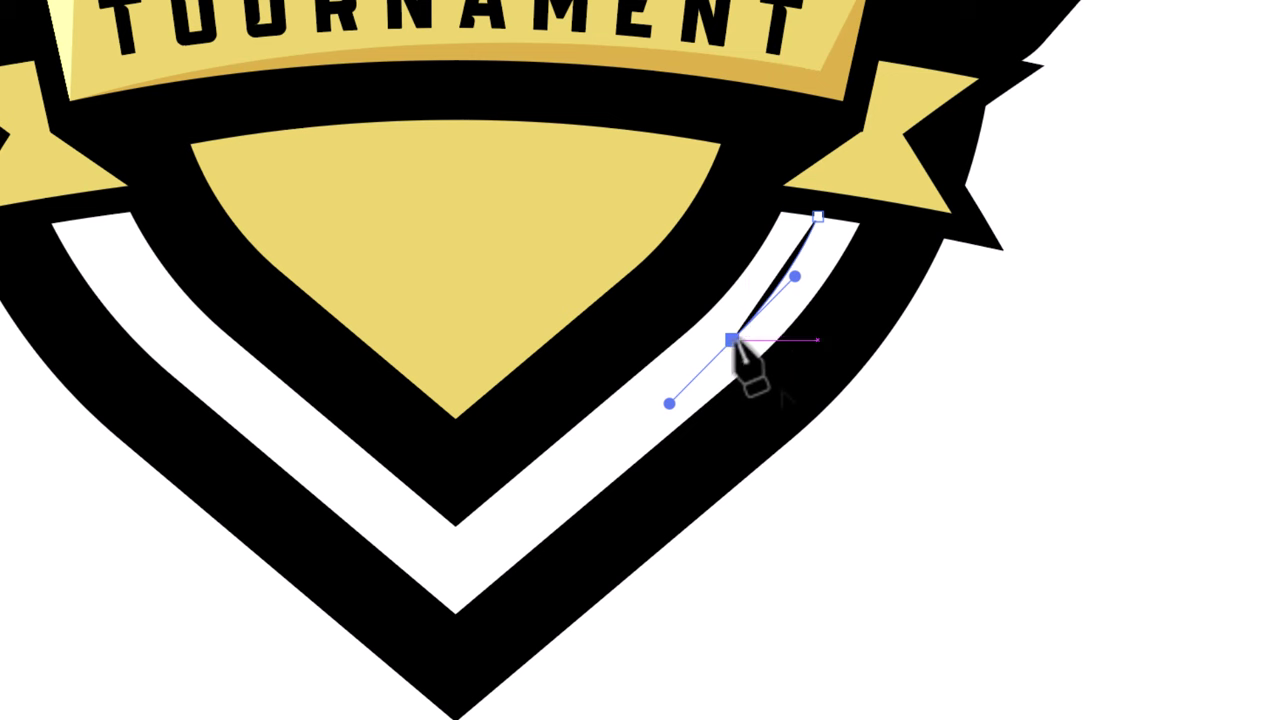
left_click(456, 569)
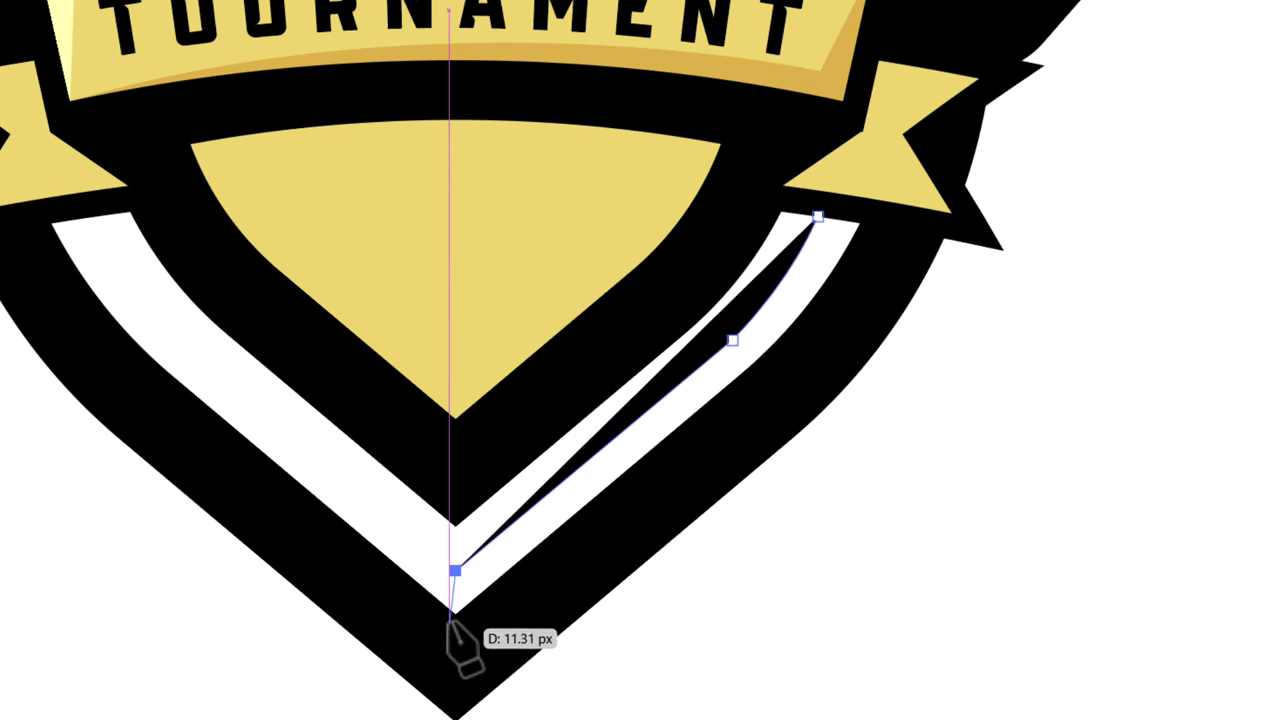
left_click(860, 311)
left_click(889, 216)
left_click(818, 216)
key("v")
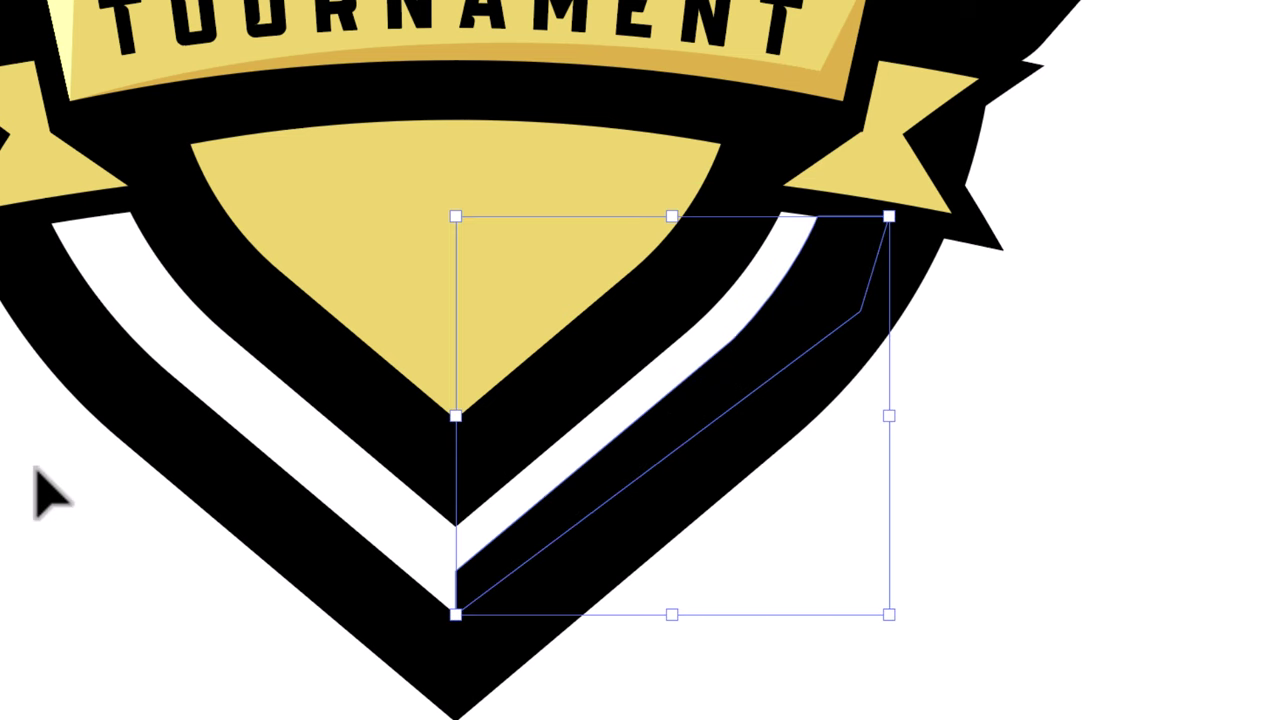
Step: Draw a closed Pen shape along the inner half of the white shield band's lower left side, down to the centre tip
left_click(36, 468)
key("p")
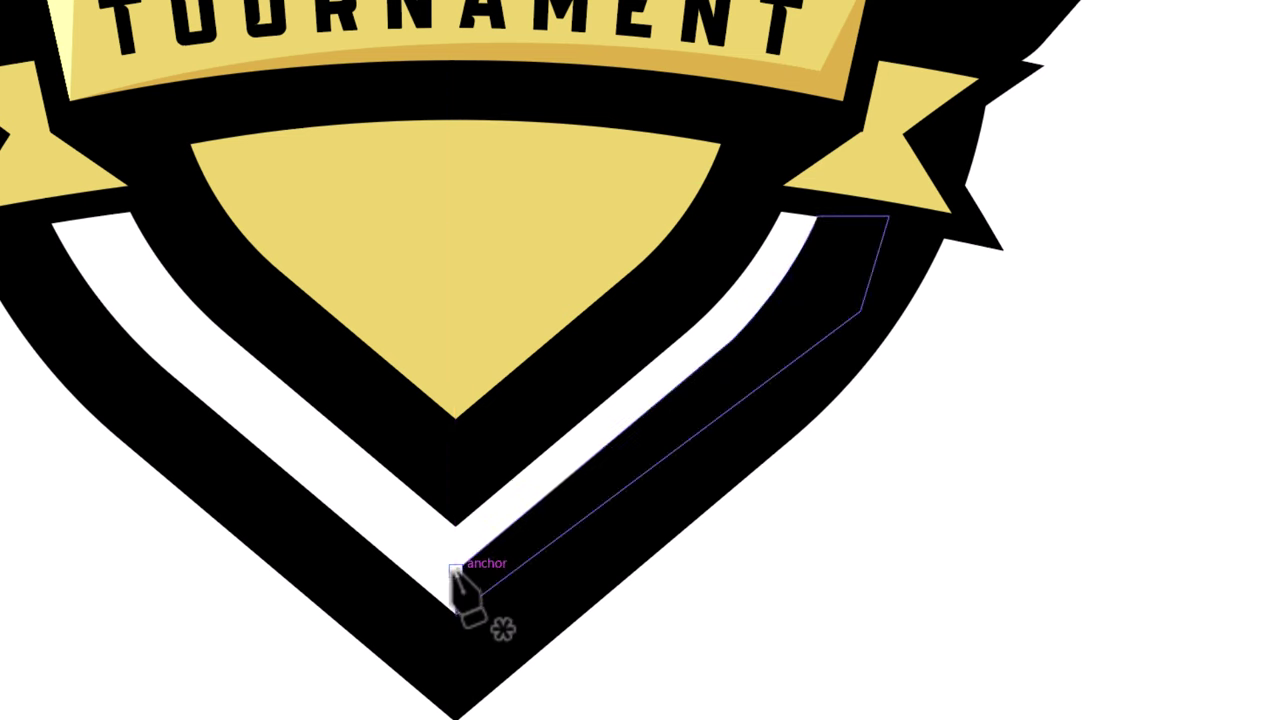
left_click(456, 570)
left_click(169, 329)
left_click_drag(86, 208, 74, 171)
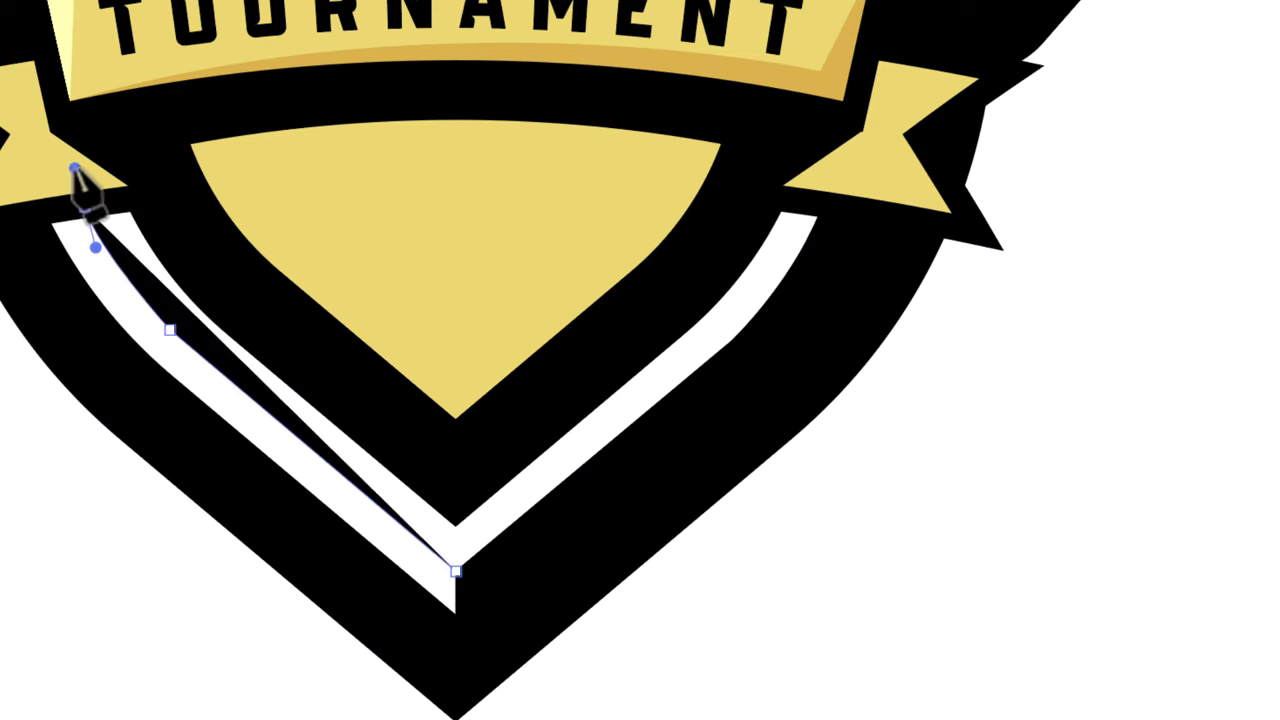
left_click(86, 208)
left_click(137, 208)
left_click(456, 526)
left_click(456, 570)
Step: Fill the lower left band shape with the light grey of the STARS lettering's shading using the Eyedropper
key("v")
left_click(20, 388)
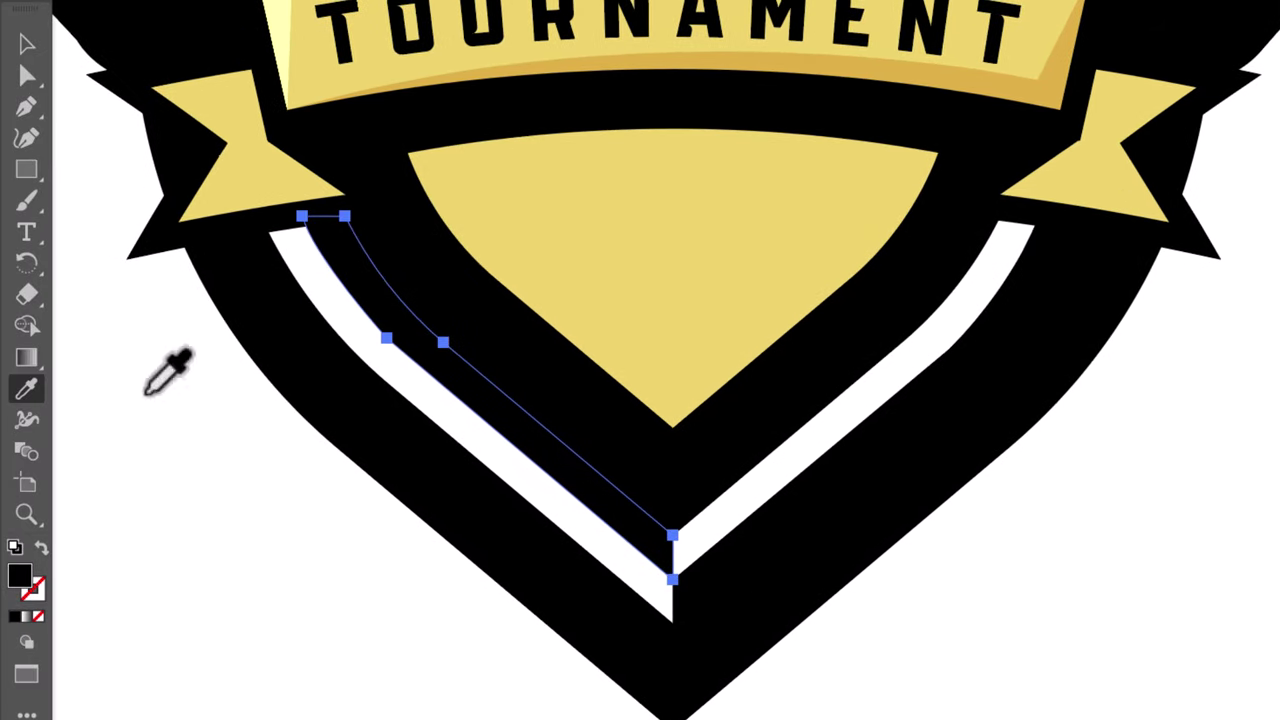
scroll(162, 362, "down", 2)
scroll(162, 370, "up", 1)
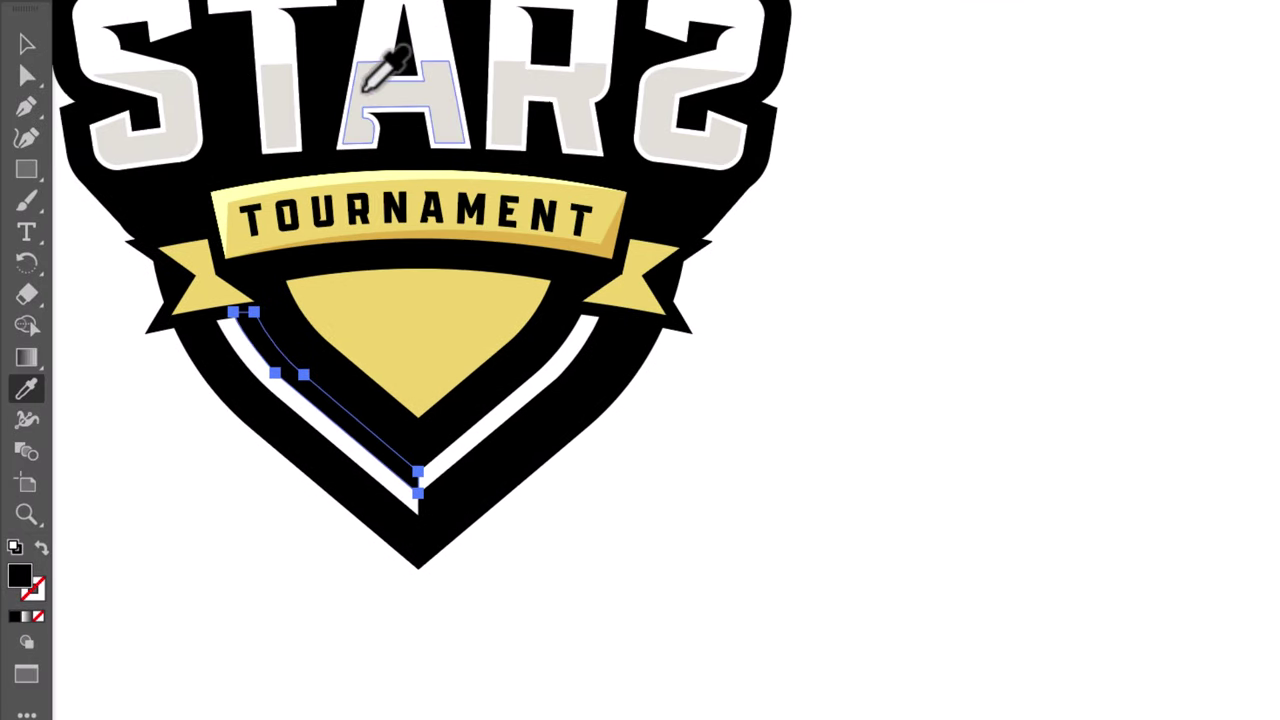
left_click(358, 88)
key("v")
key("ctrl+shift+a")
Step: Draw a closed Pen shape across the upper white shield areas on both sides of the star, with a curved lower edge
scroll(320, 484, "left", 2)
scroll(478, 462, "up", 3)
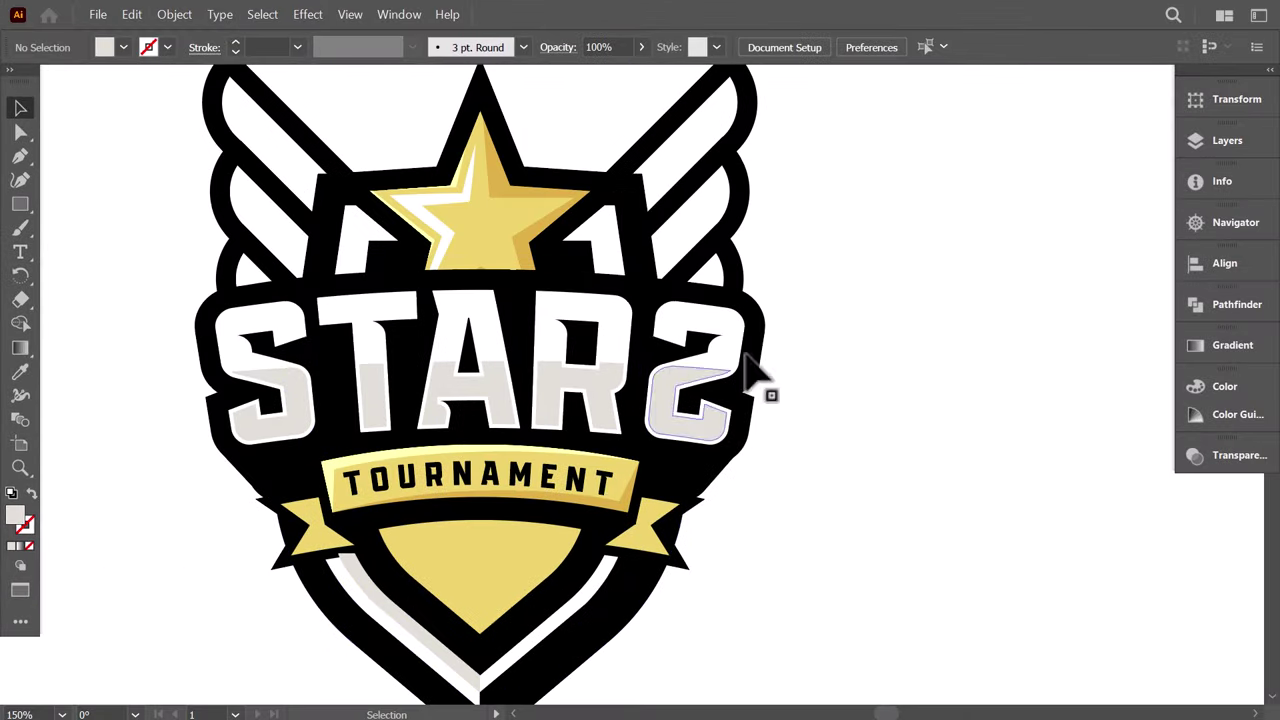
scroll(388, 252, "up", 2)
left_click(20, 155)
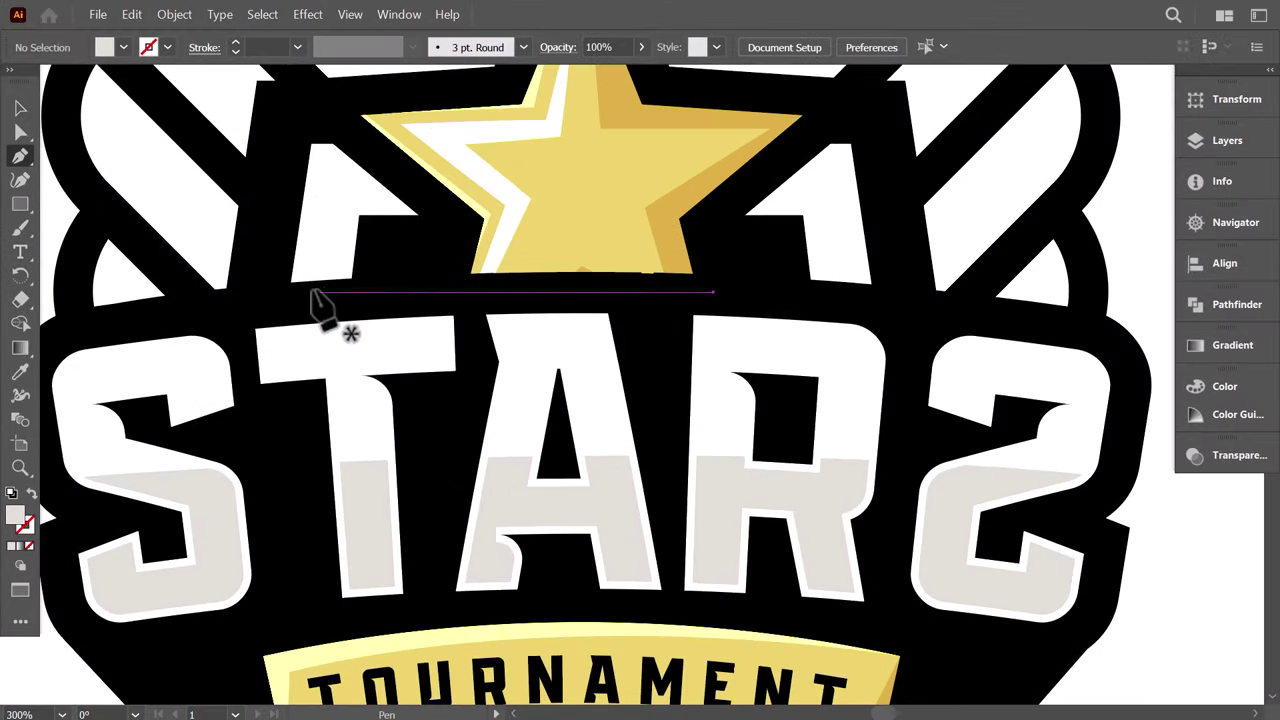
left_click(321, 280)
left_click(335, 183)
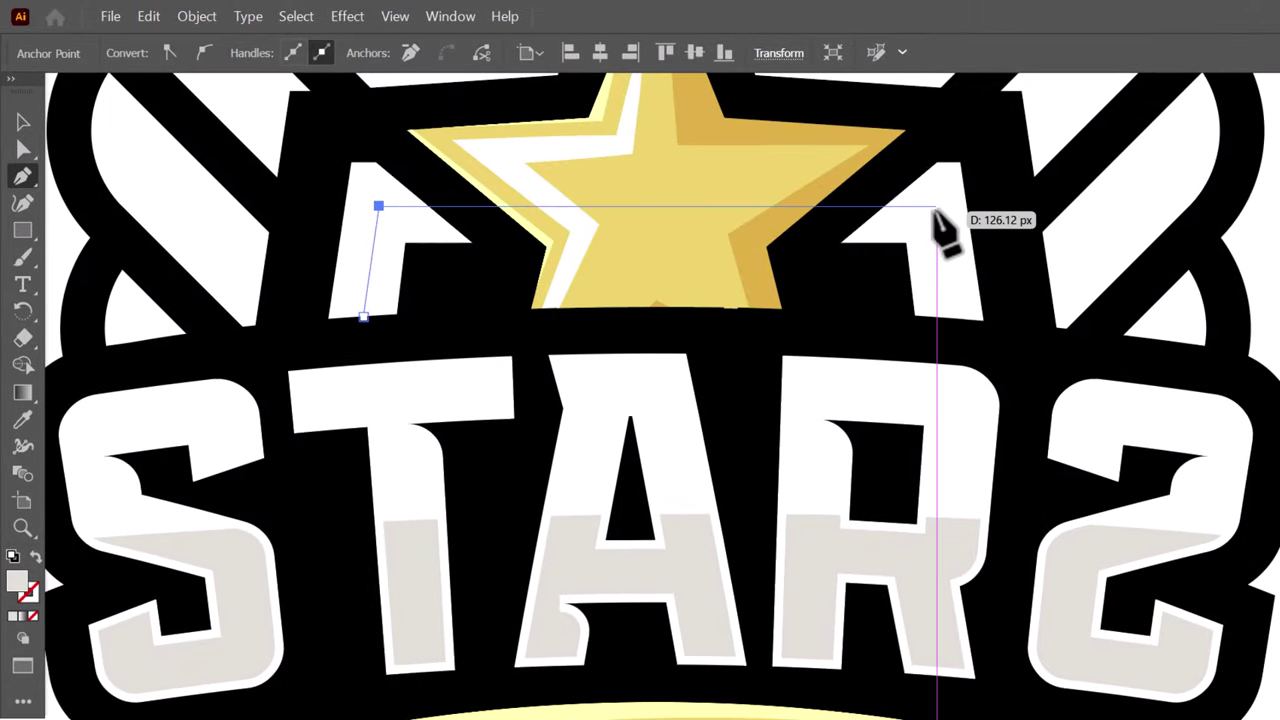
left_click(935, 207)
left_click(952, 330)
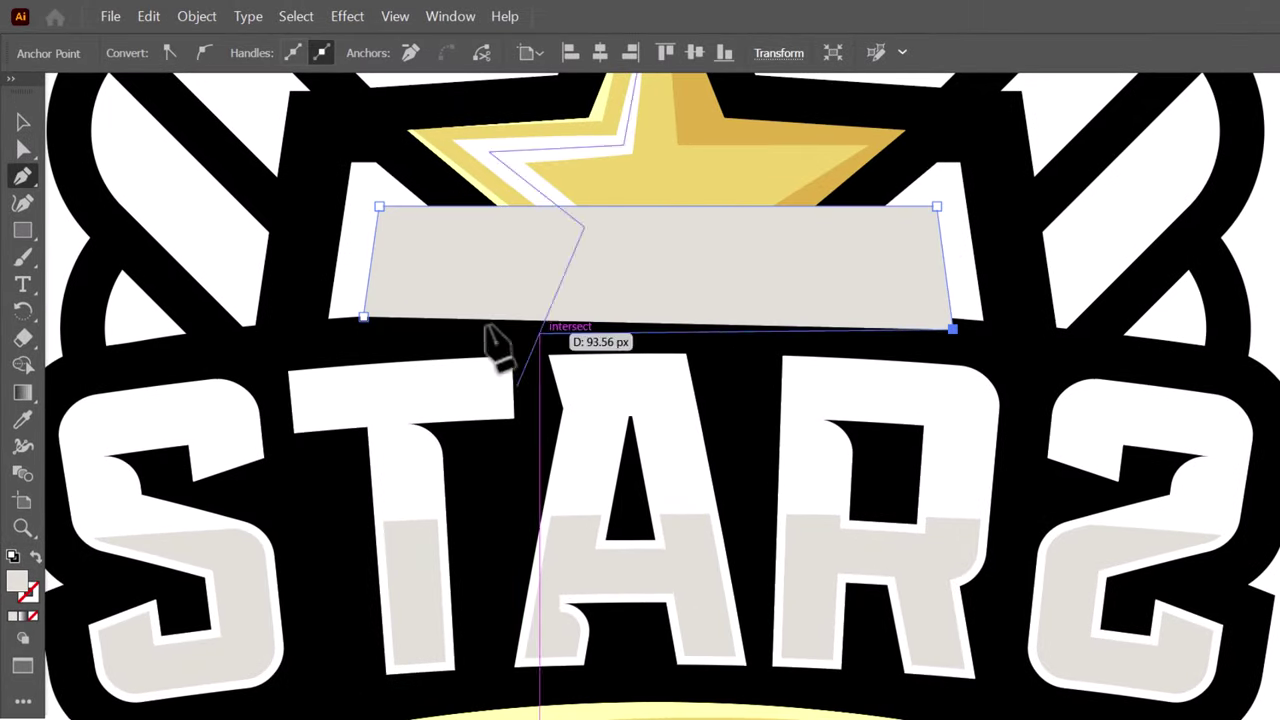
left_click_drag(362, 318, 288, 287)
Step: Cut the light grey shape and paste it in front of the white shield shape so it sits behind the star
left_click(22, 122)
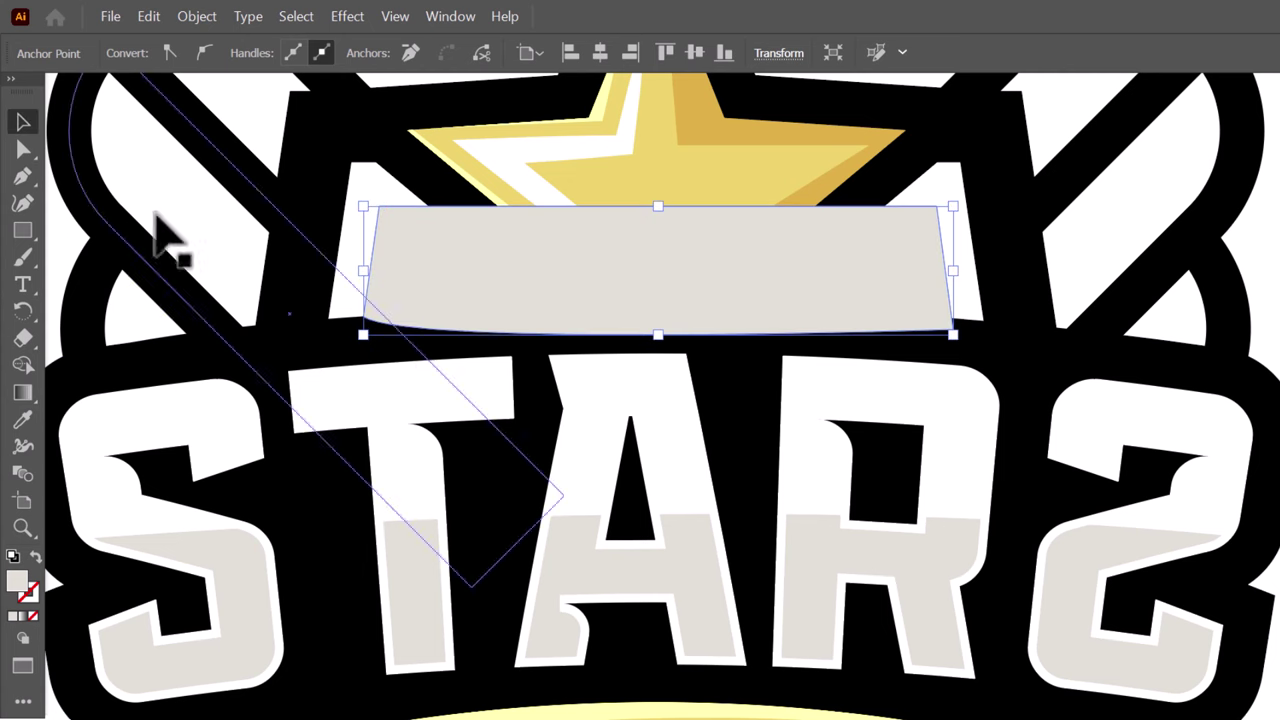
left_click(1238, 247)
left_click(848, 280)
key("ctrl+x")
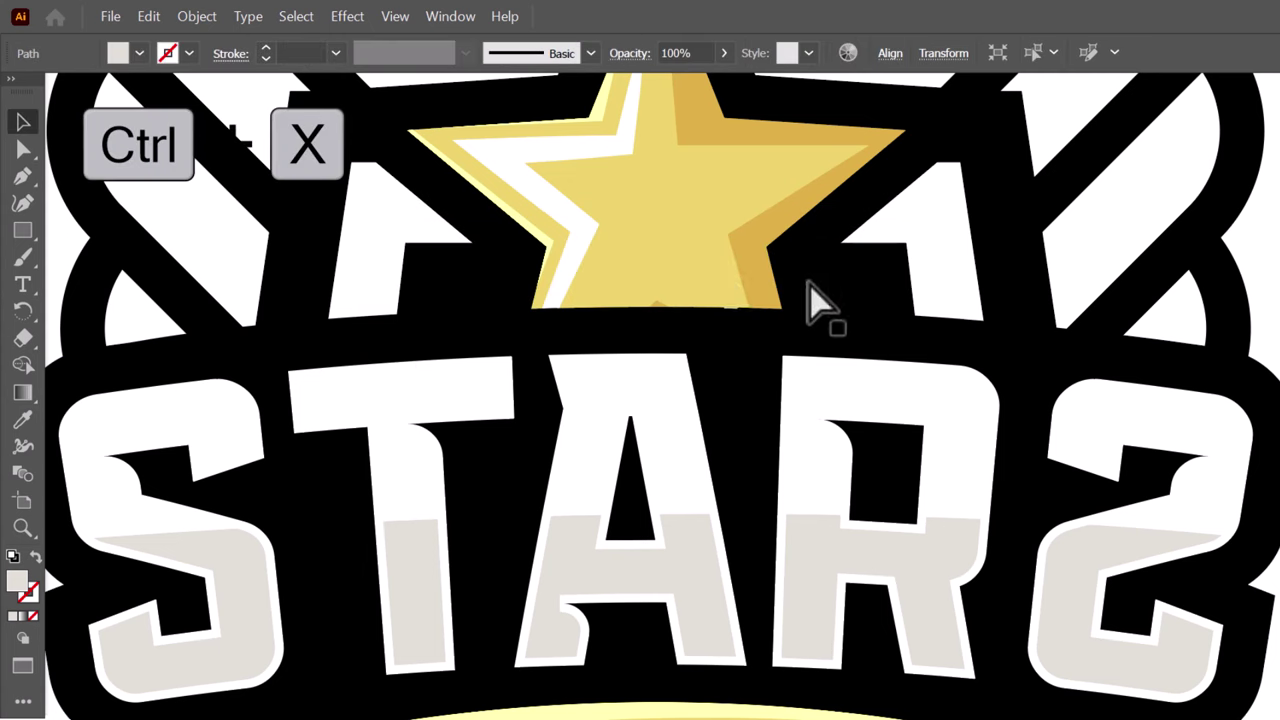
left_click(965, 265)
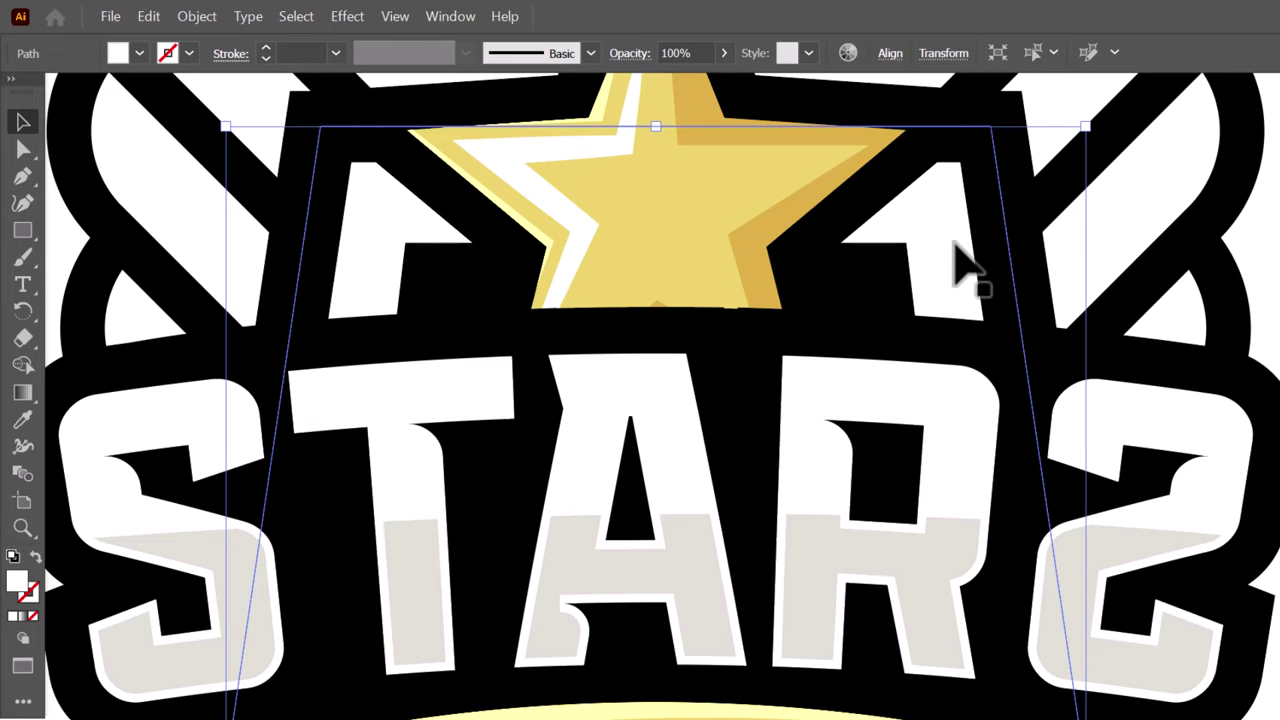
key("ctrl+f")
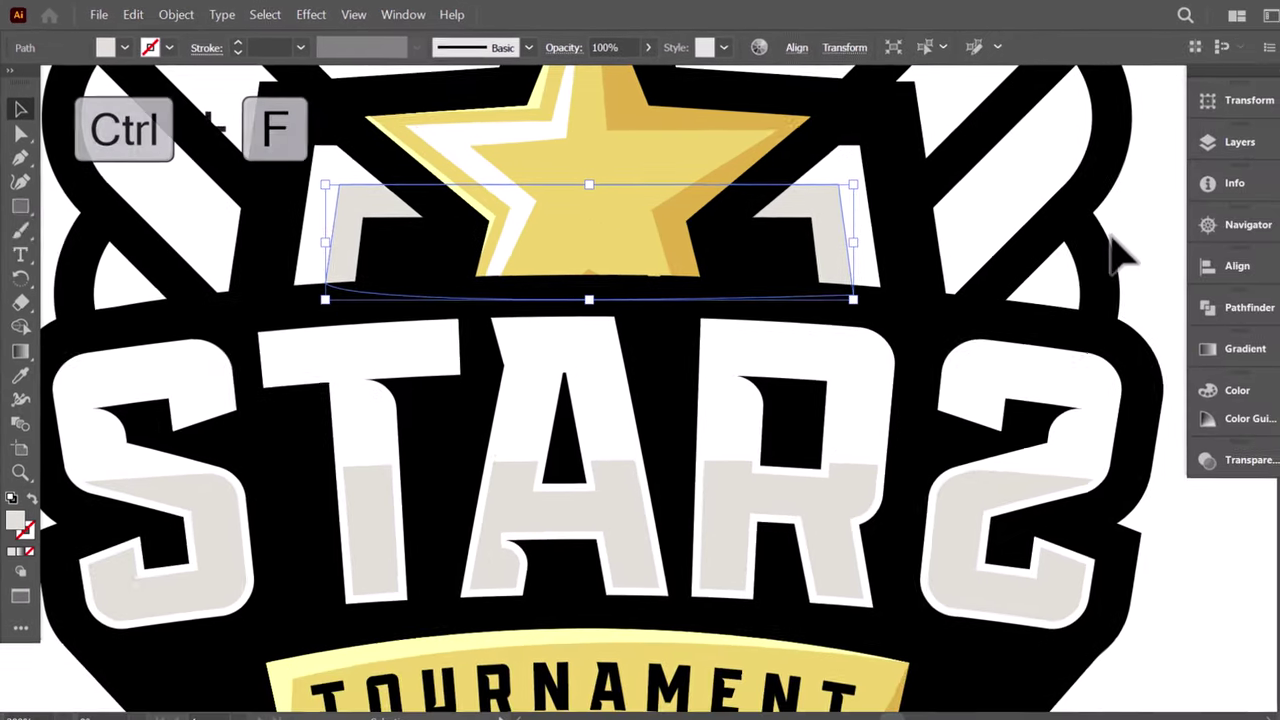
left_click(1218, 258)
Step: Draw a closed Pen shadow shape with curved edges over the right side of the inner gold shield below the ribbon
scroll(1026, 306, "down", 2)
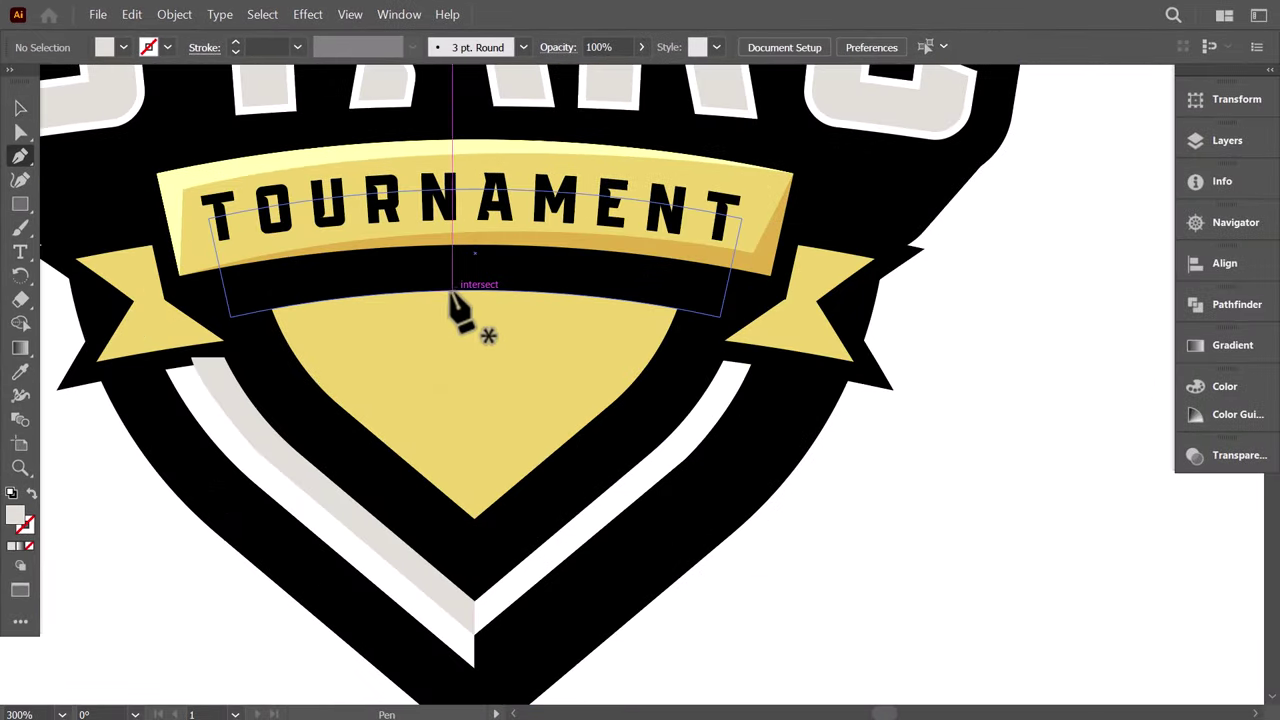
left_click(438, 290)
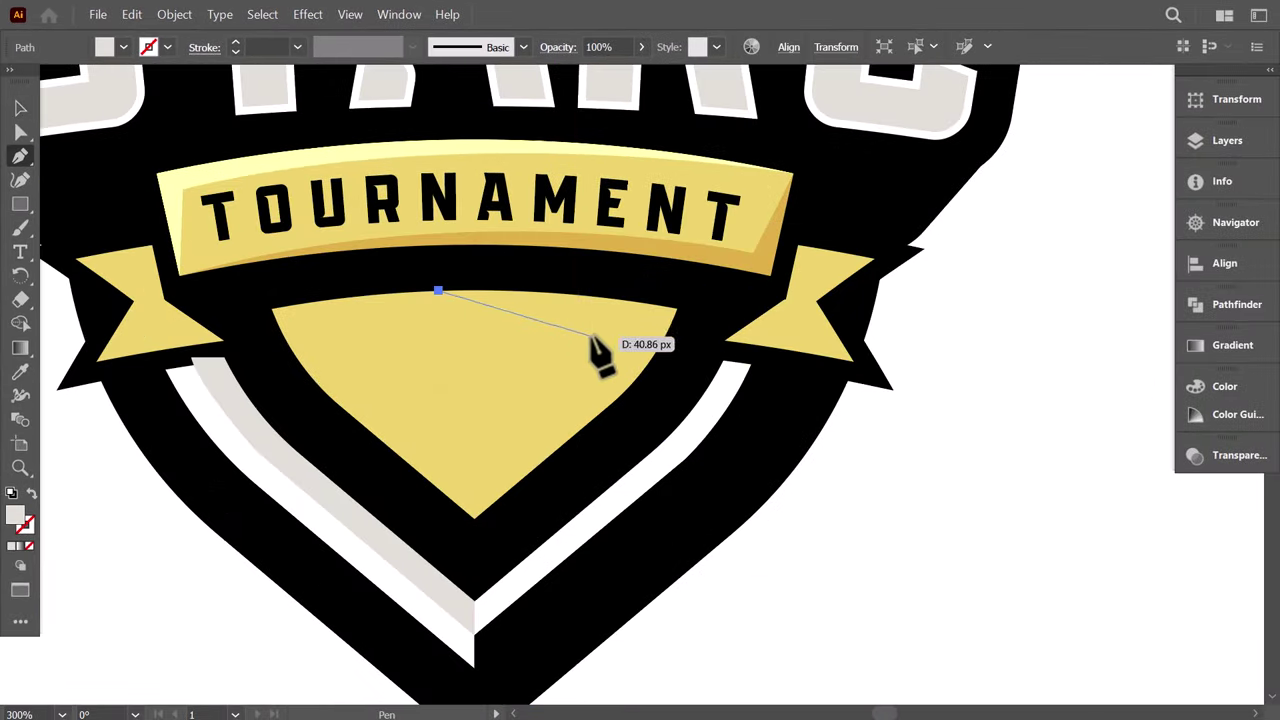
left_click_drag(577, 342, 604, 367)
left_click(577, 342)
left_click_drag(474, 518, 397, 574)
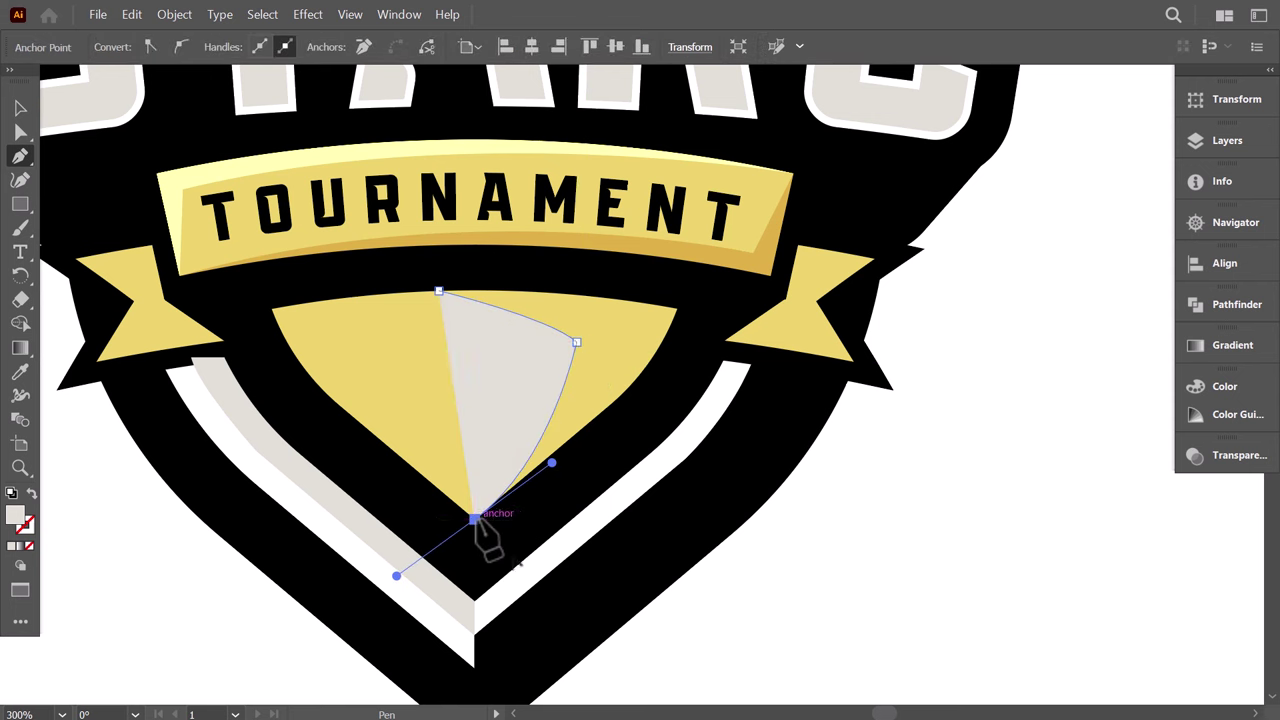
left_click(474, 518)
left_click_drag(686, 306, 684, 248)
left_click_drag(438, 290, 350, 312)
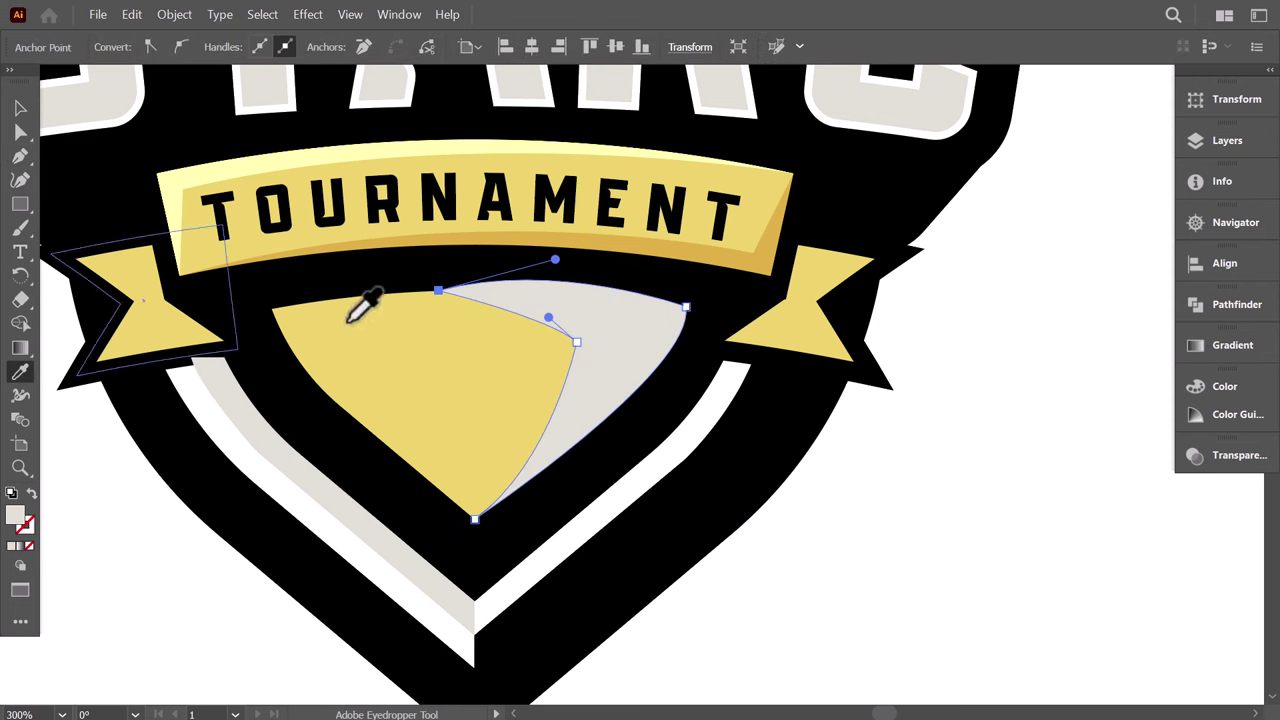
Step: Apply the ribbon shadow's appearance to the inner shield's shadow shape with the Eyedropper and round its inner corner
key("i")
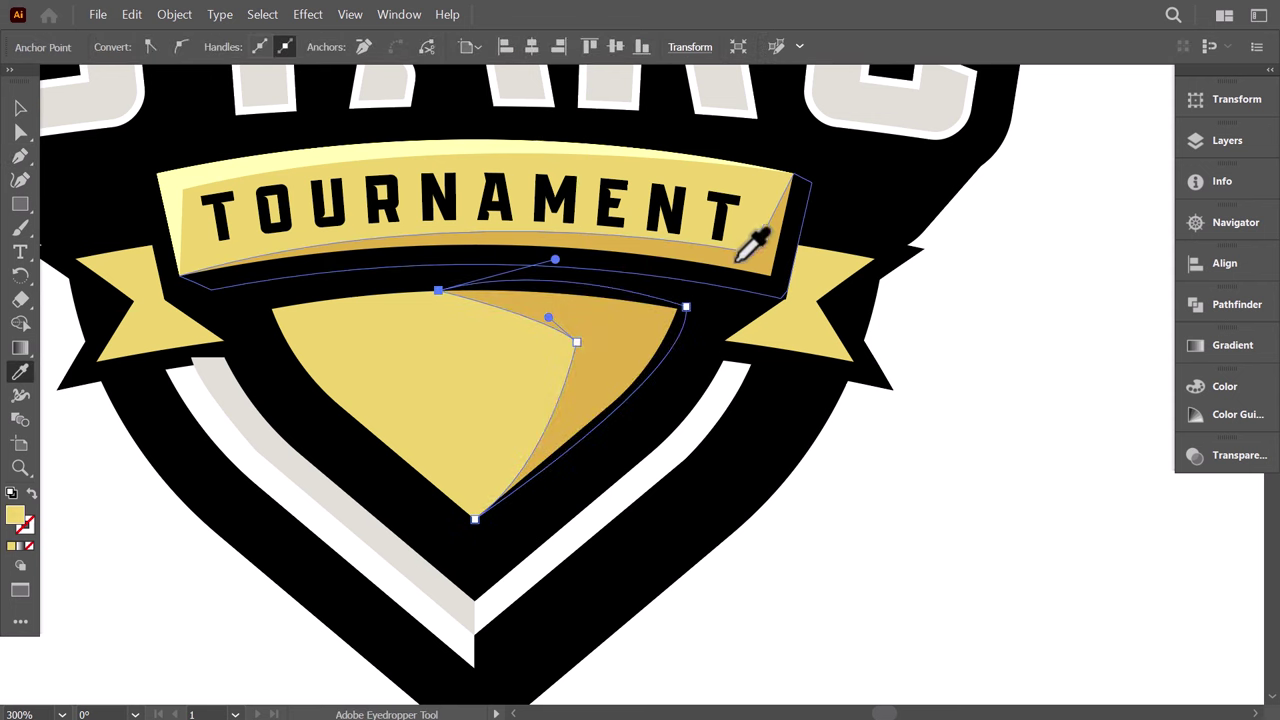
left_click(18, 132)
left_click_drag(557, 334, 498, 375)
left_click(170, 575)
Step: Draw a closed Pen highlight shape with curved edges along the left side of the inner gold shield, ending at its tip
left_click(19, 156)
left_click(418, 292)
left_click_drag(311, 327, 285, 348)
left_click(311, 327)
left_click_drag(474, 519, 563, 589)
left_click(474, 519)
left_click(257, 308)
left_click_drag(418, 293, 443, 300)
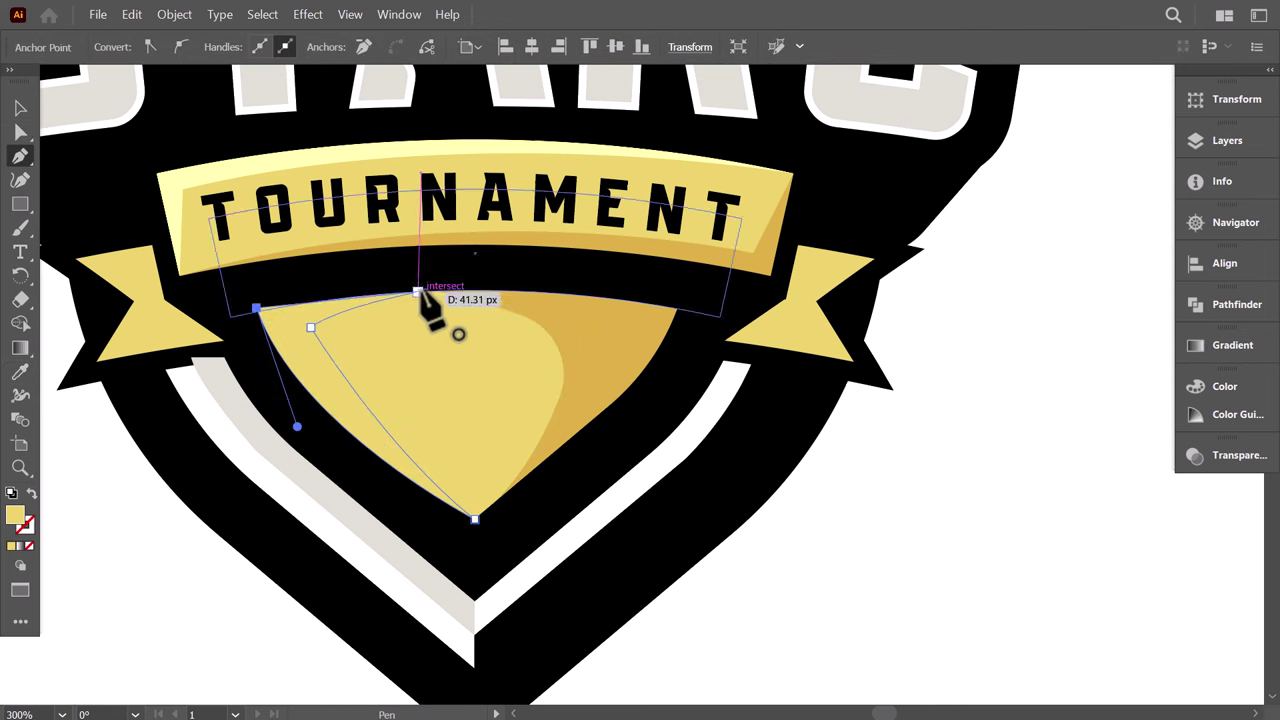
Step: Apply the ribbon highlight's pale yellow appearance to the inner shield's highlight shape using the Eyedropper
key("i")
left_click(190, 182)
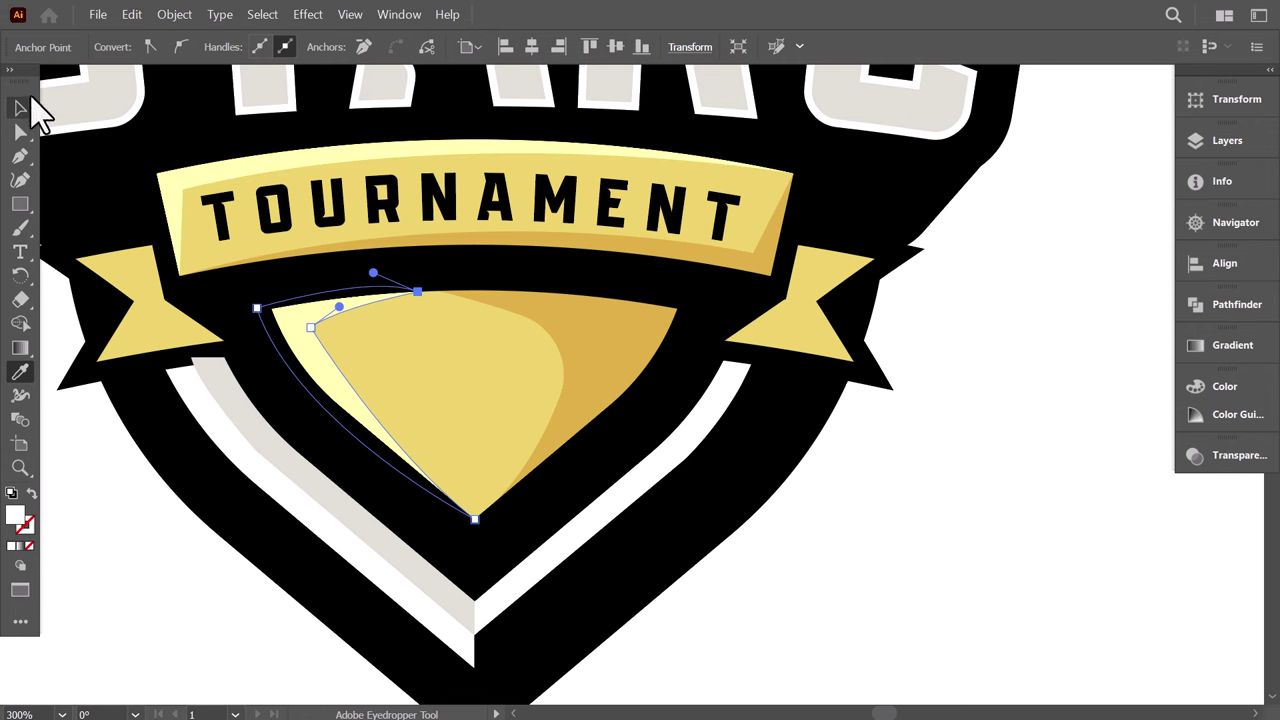
left_click(21, 108)
left_click(944, 584)
Step: Recolour the shadows on the lower half of the STARS lettering with the neutral grey C9C9C9
key("ctrl+1")
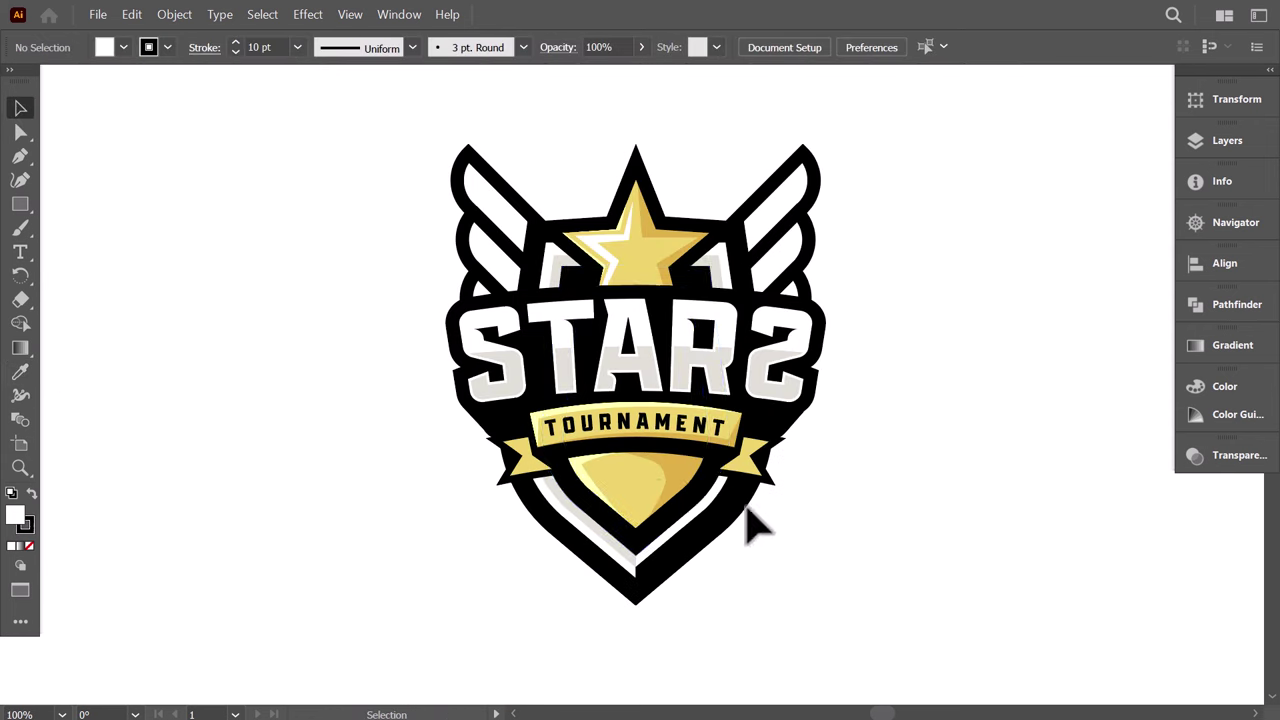
left_click(476, 368)
double_click(10, 516)
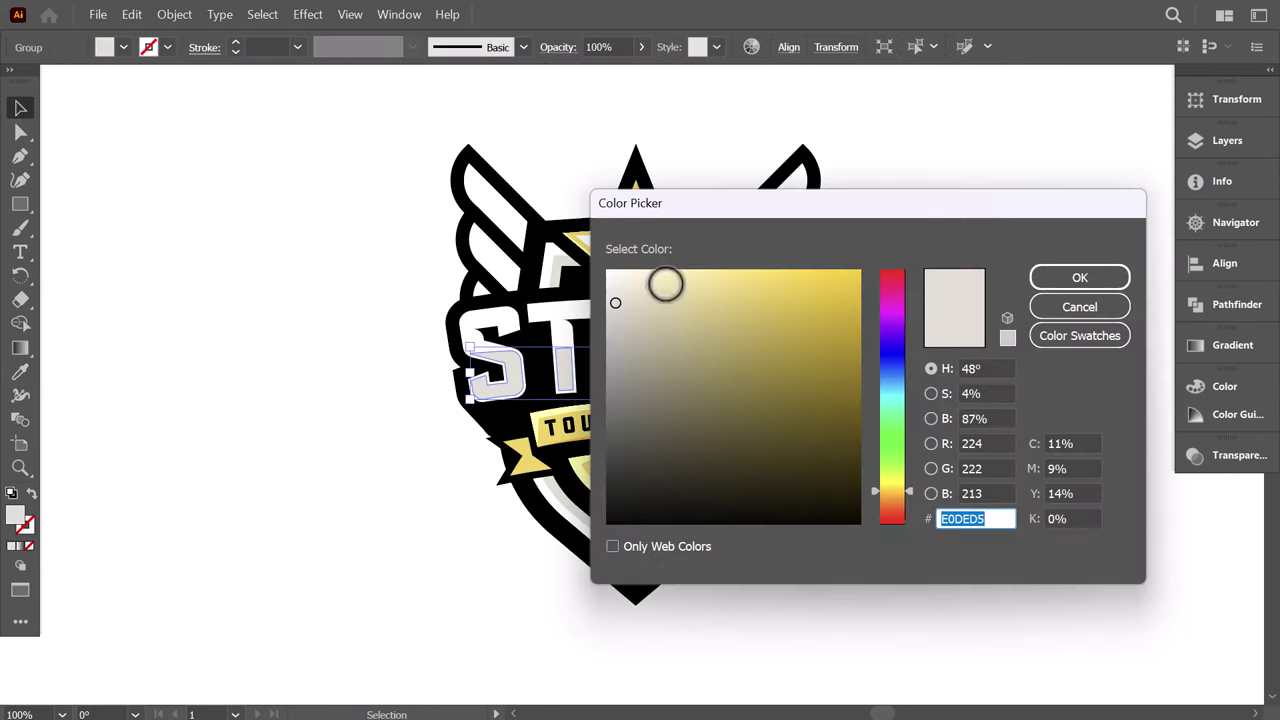
mouse_move(613, 304)
left_mouse_down()
mouse_move(603, 343)
mouse_move(601, 323)
left_mouse_up()
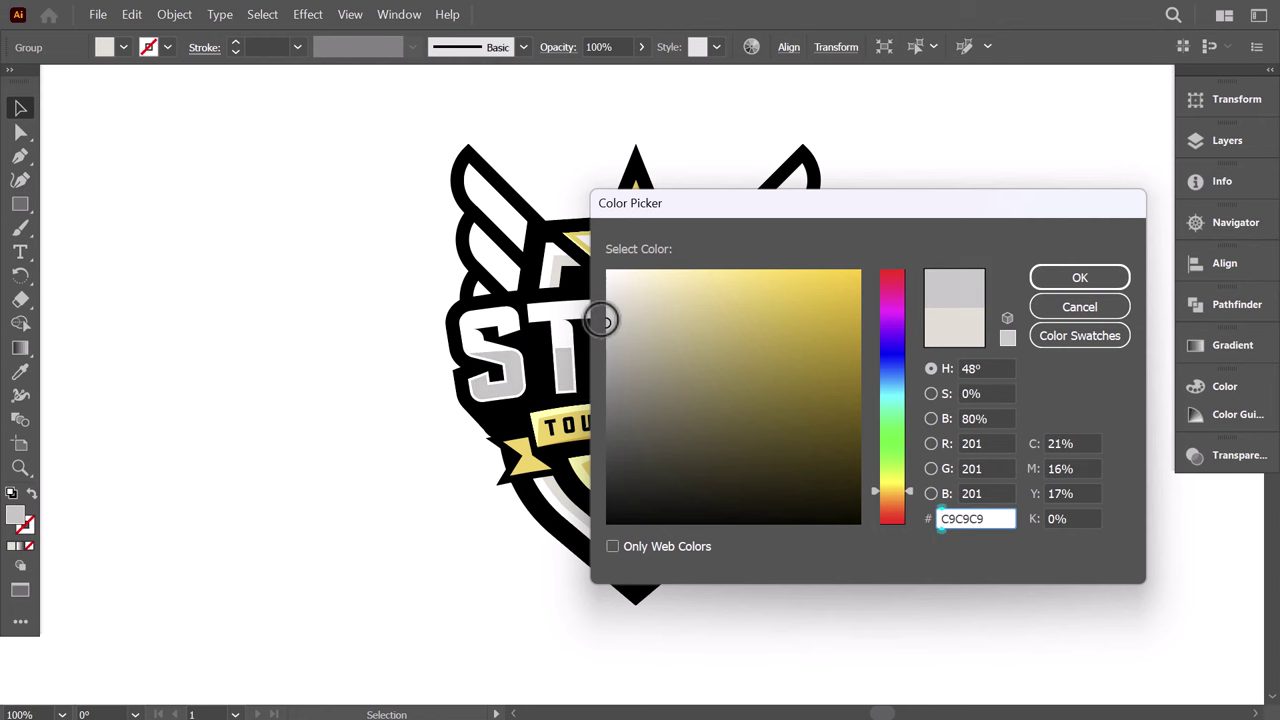
left_click(1040, 282)
left_click(952, 308)
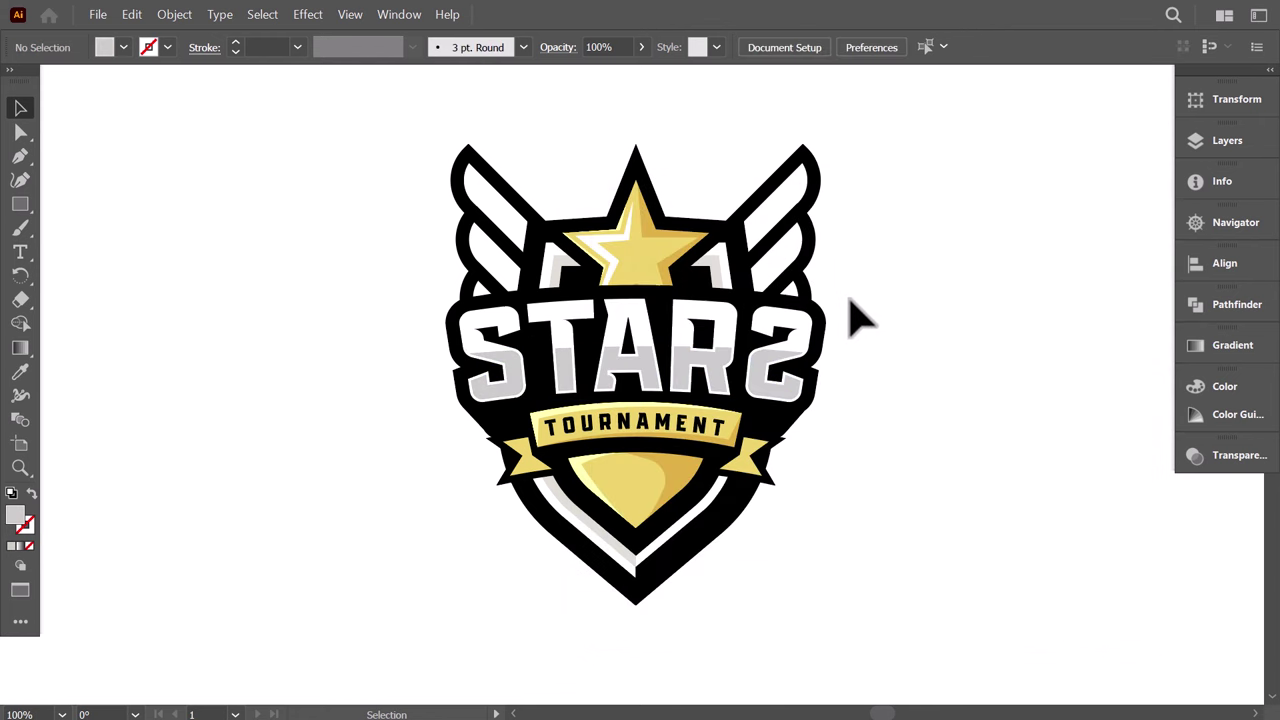
Step: Apply the lettering shadow's grey to the outer white shield's upper and lower shadow shapes with the Eyedropper
left_click(580, 515)
left_click(565, 272, "shift")
key("i")
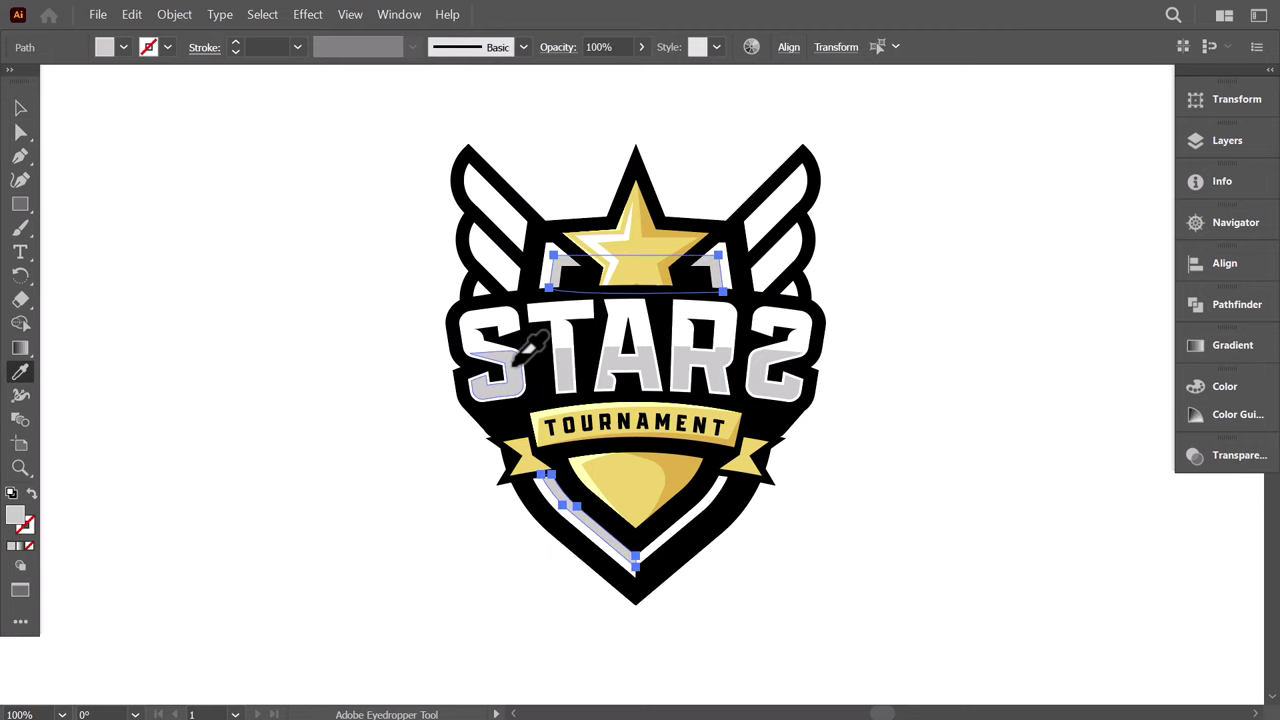
left_click(517, 360)
key("ctrl+shift+a")
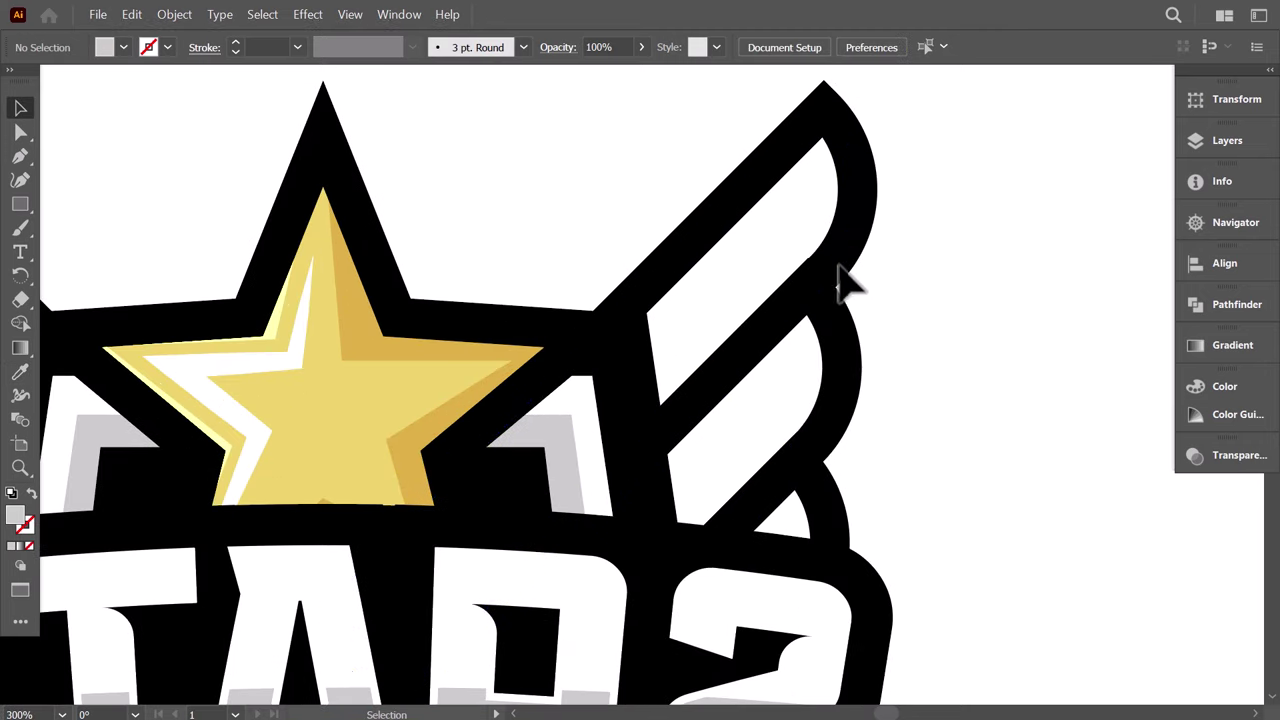
Step: Expand the right wing group so its strokes become filled shapes
left_click(827, 240)
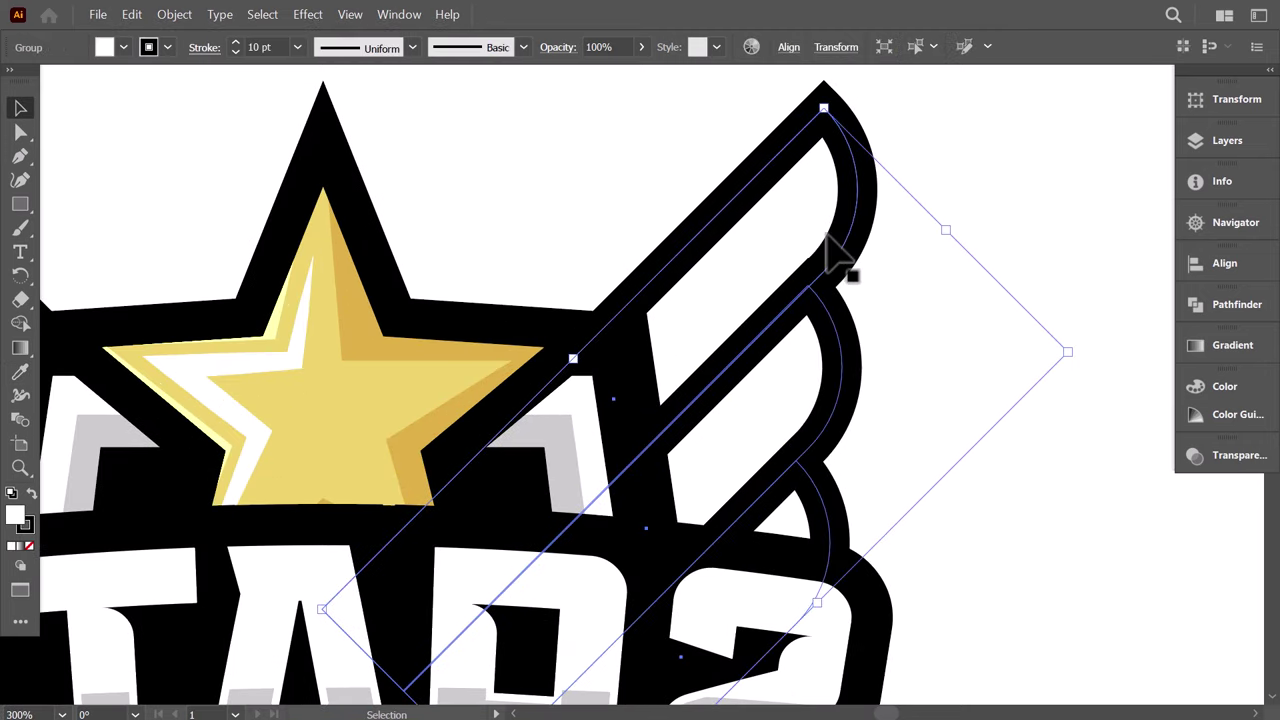
left_click(172, 15)
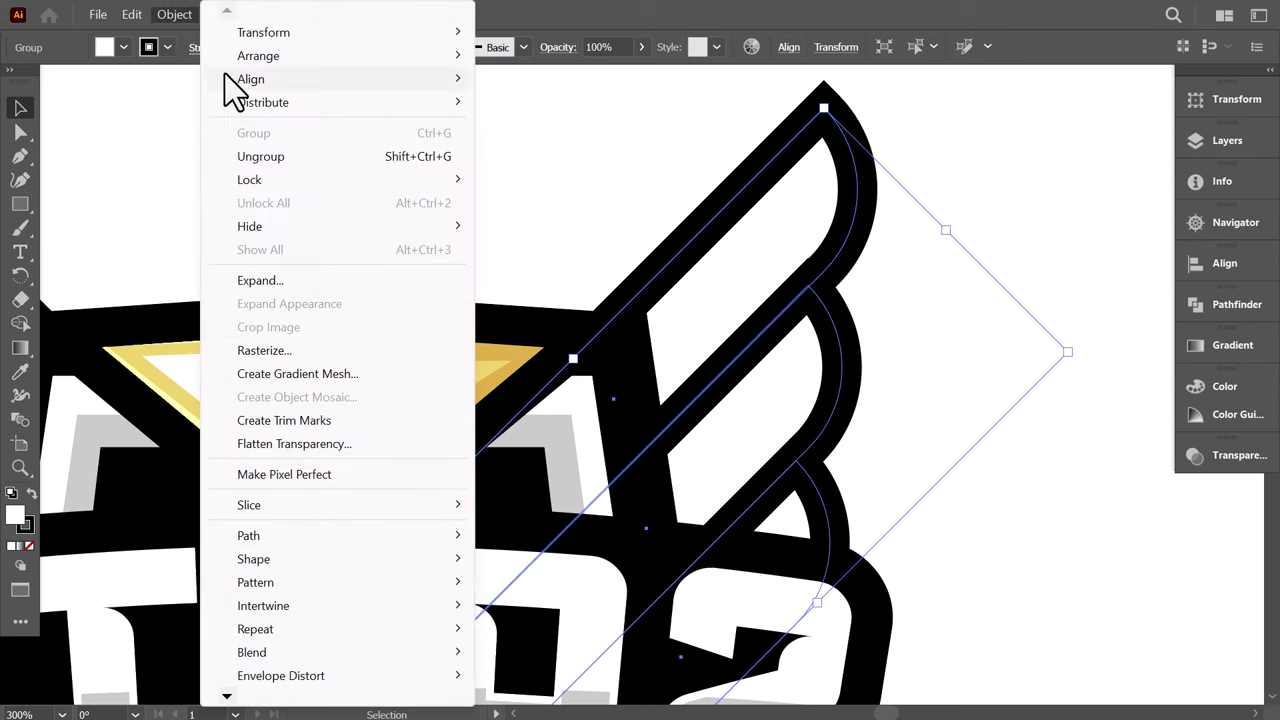
left_click(258, 281)
left_click(593, 465)
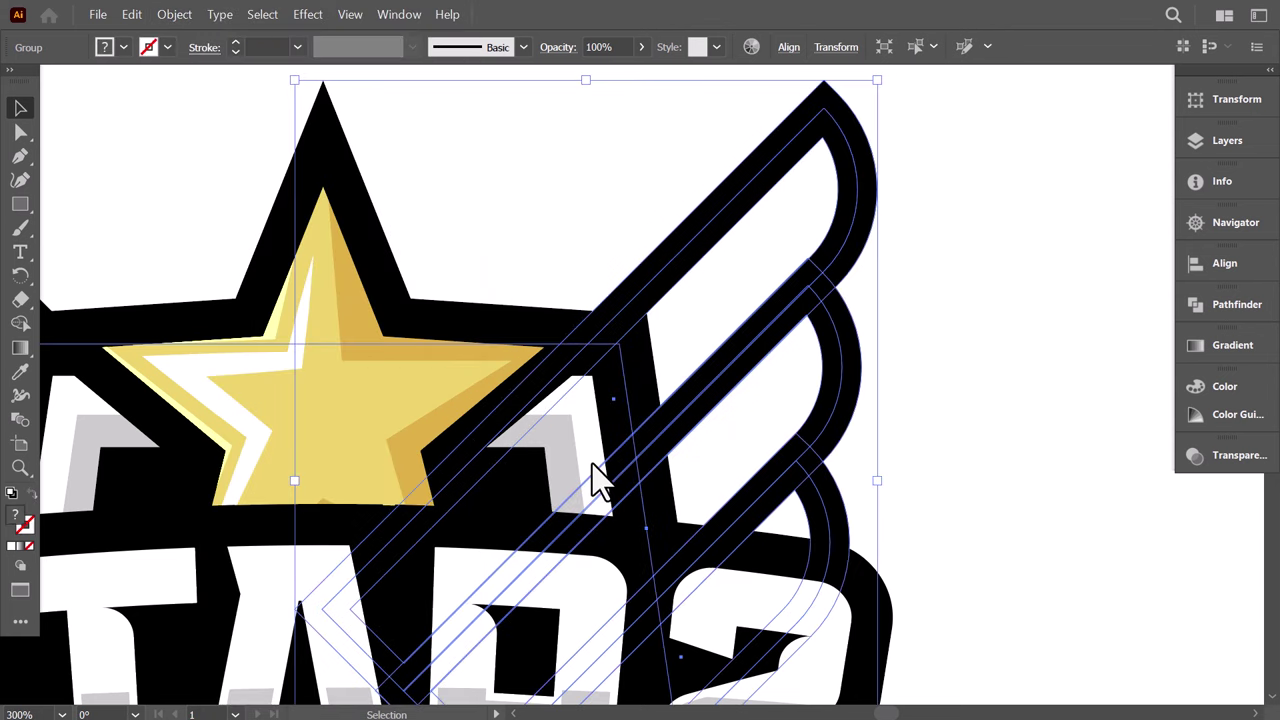
left_click(1043, 298)
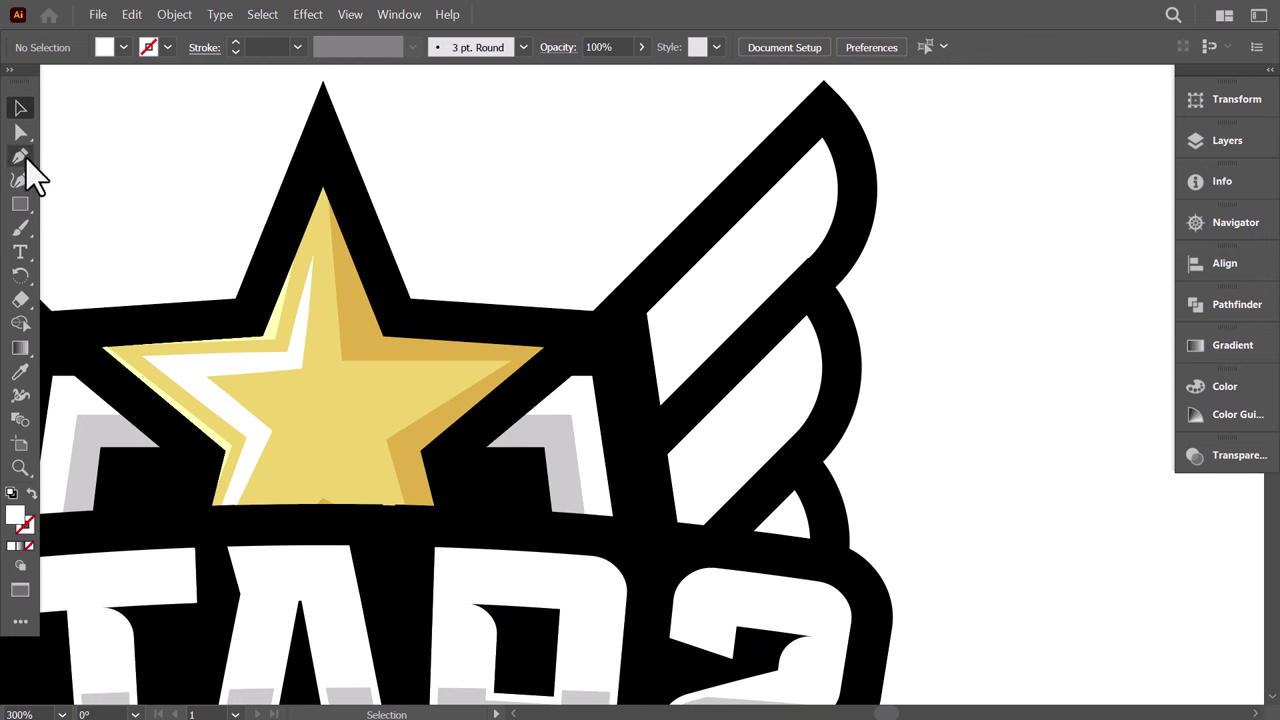
Step: Draw a closed Pen shadow shape along the lower edge of the right wing's top feather and give it the shield shadow's grey
left_click(21, 157)
left_click(653, 358)
left_click(796, 220)
left_click_drag(822, 137, 812, 100)
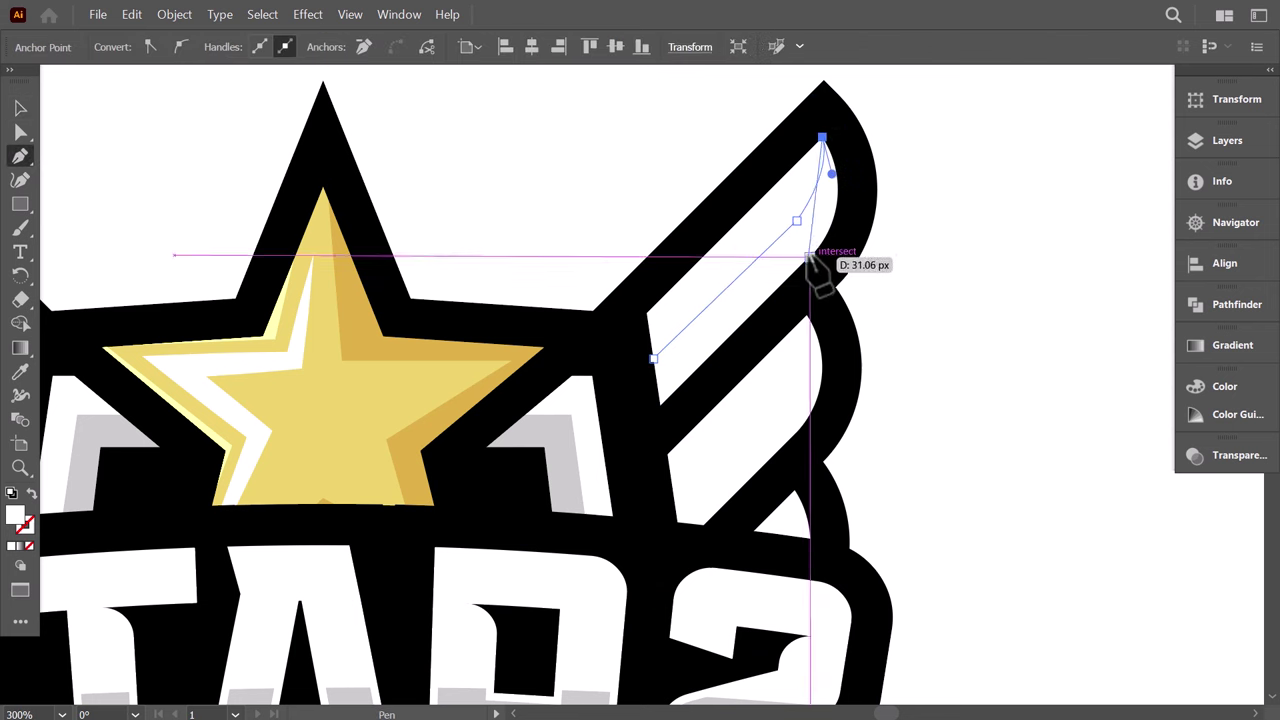
left_click_drag(807, 258, 751, 323)
left_click(660, 405)
left_click(653, 358)
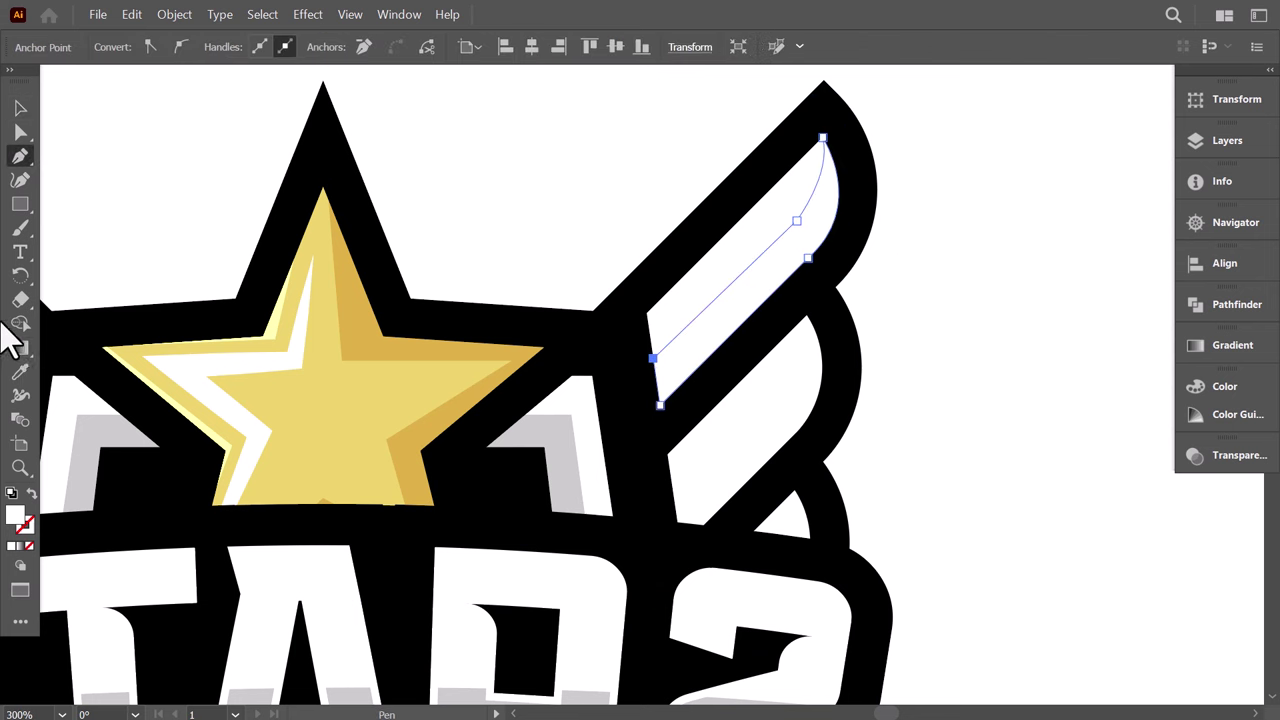
left_click(20, 373)
left_click(555, 428)
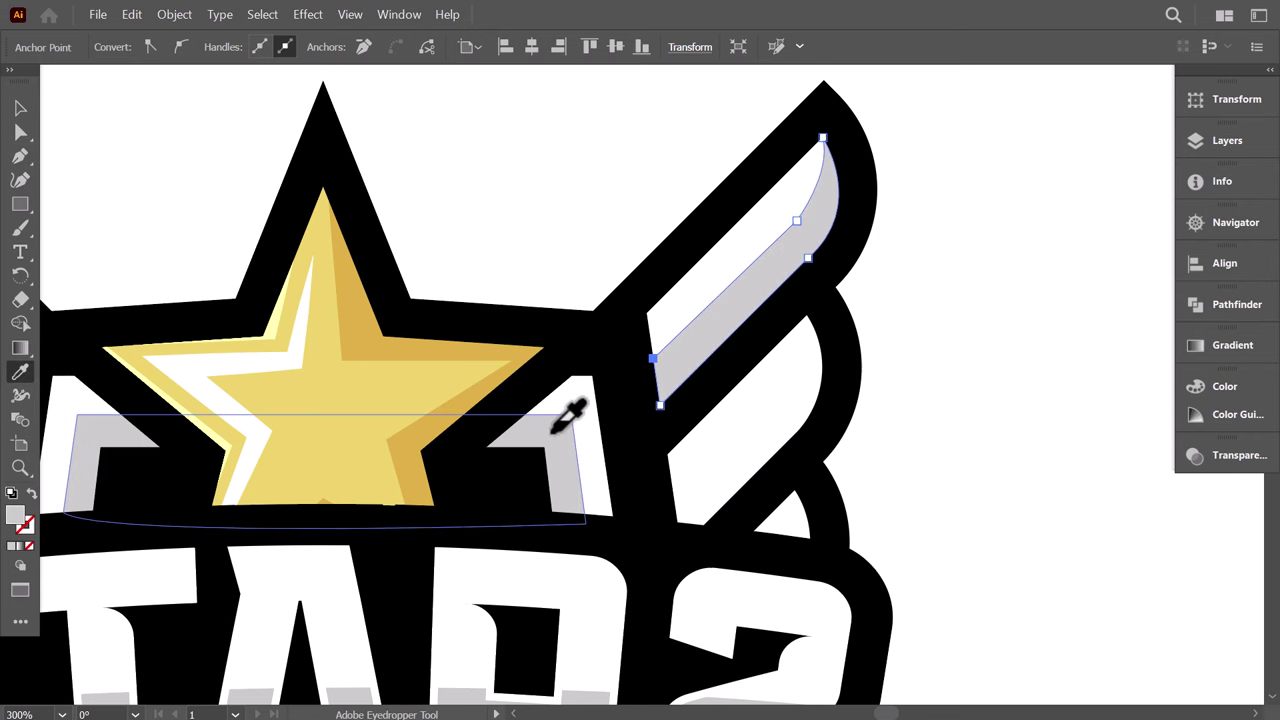
left_click(20, 107)
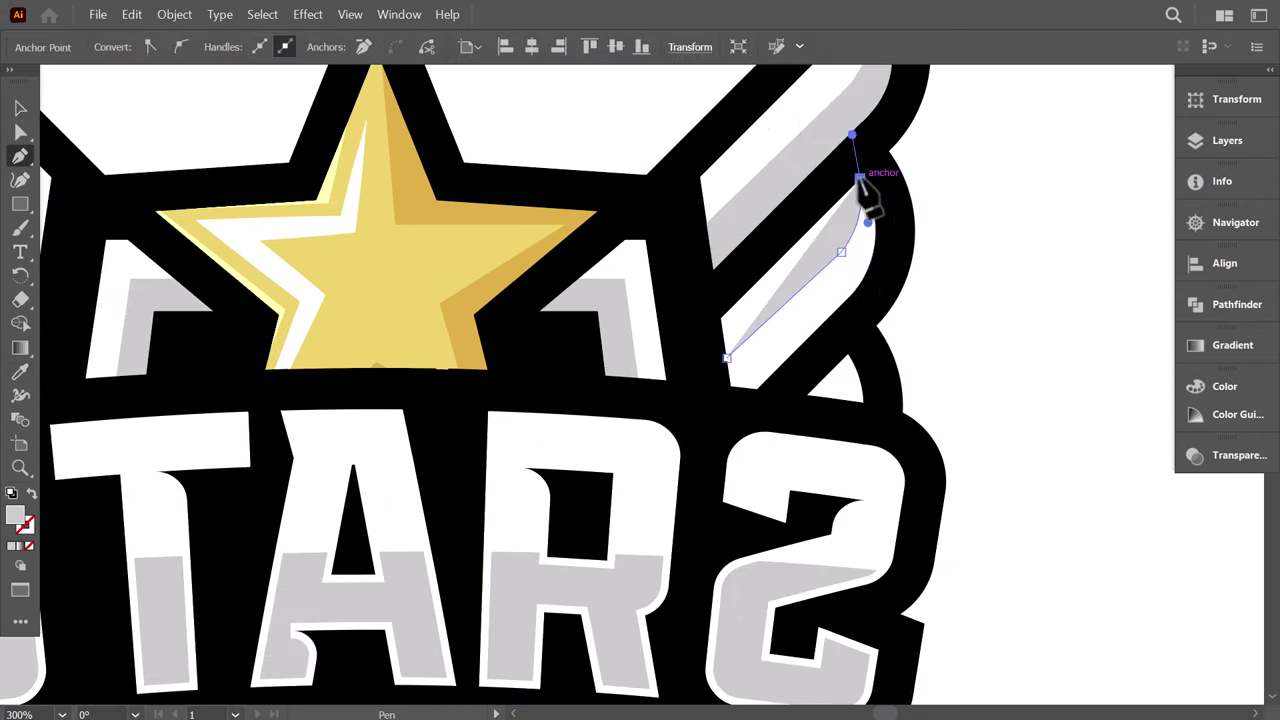
Step: Complete a closed grey Pen shadow shape along the lower edge of the right wing's middle feather
left_click_drag(849, 297, 803, 355)
left_click(757, 389)
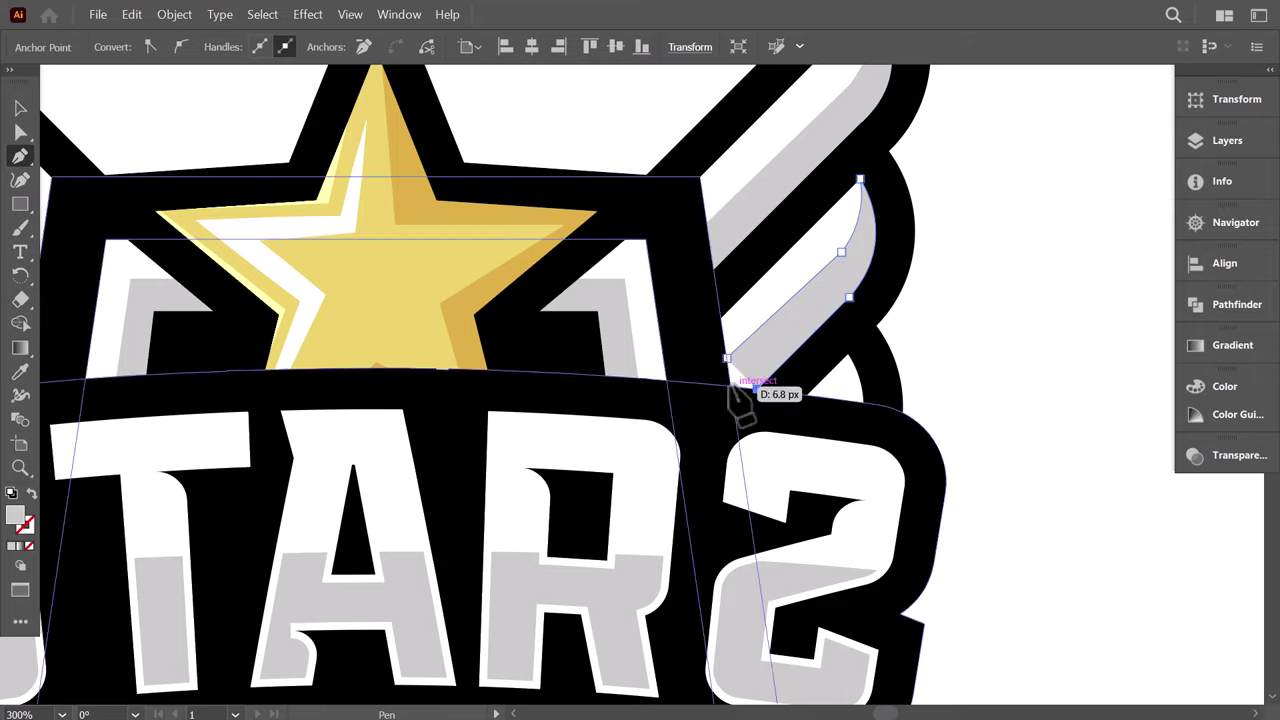
left_click(731, 385)
left_click(727, 358)
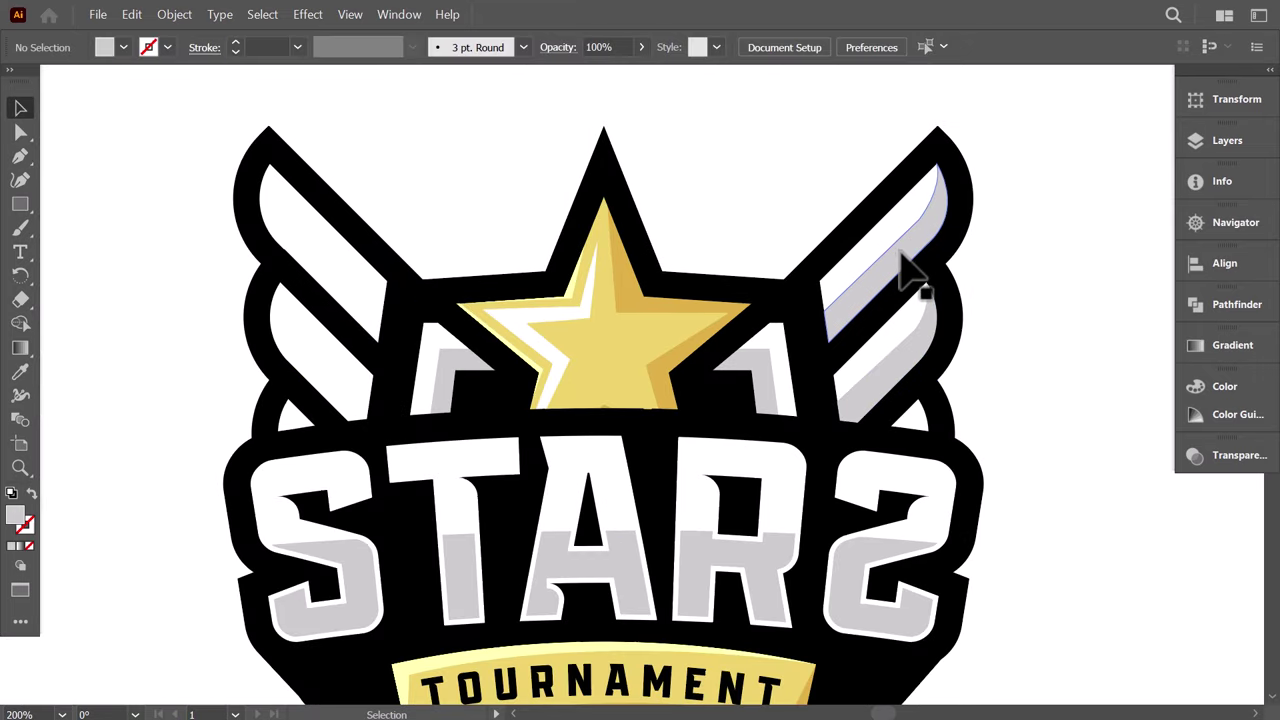
Step: Duplicate both right-wing feather shadows onto the left wing, reflect the copies horizontally and align them with the feathers
left_click(905, 268)
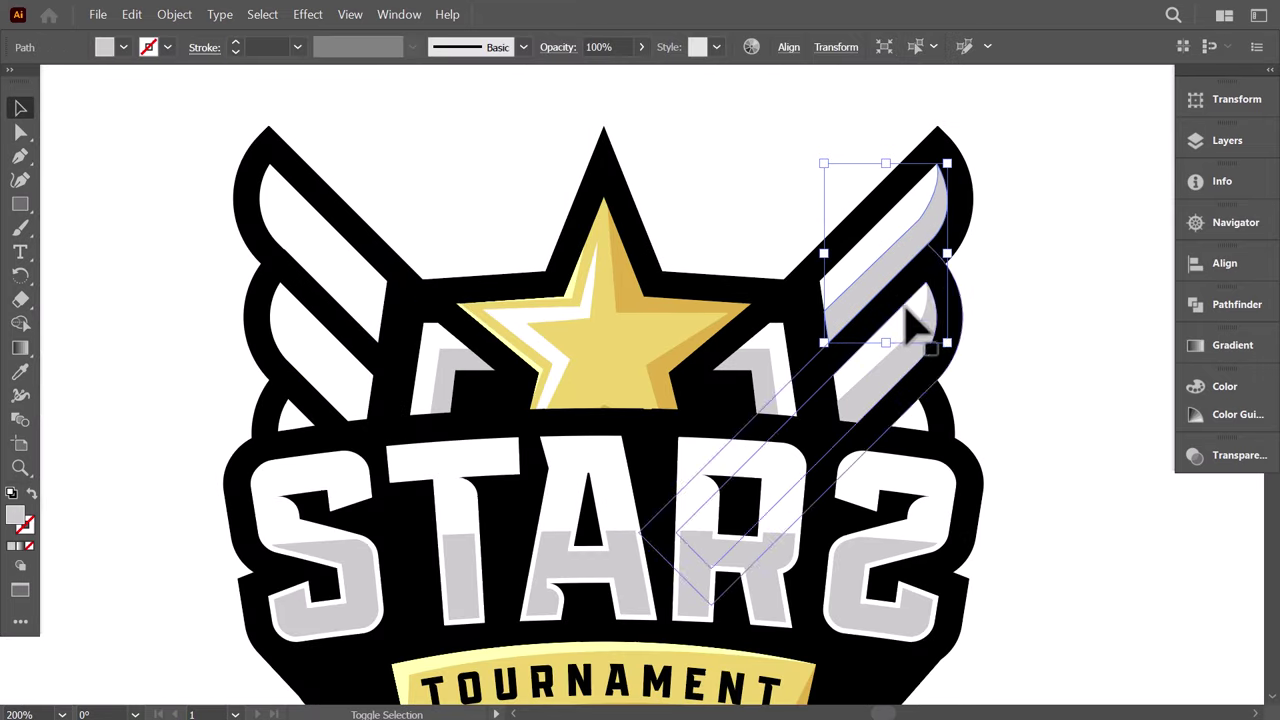
left_click(908, 312, "shift")
key("alt")
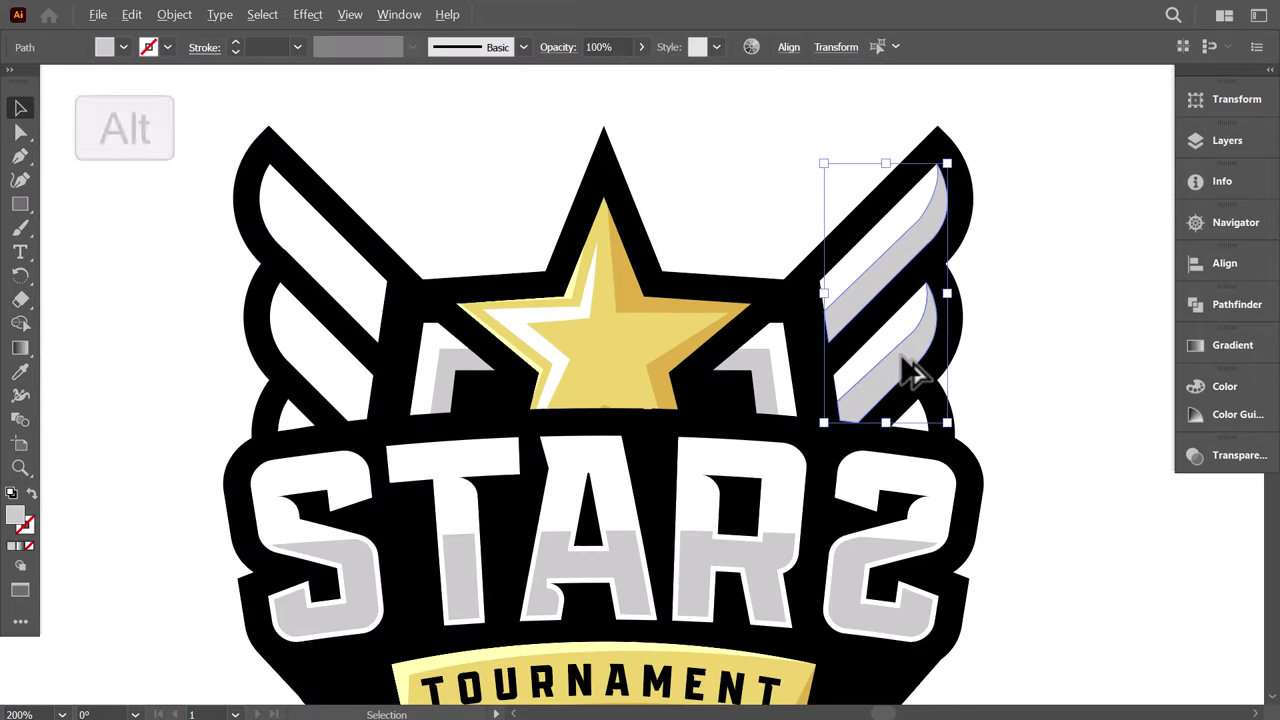
left_click_drag(909, 366, 325, 366)
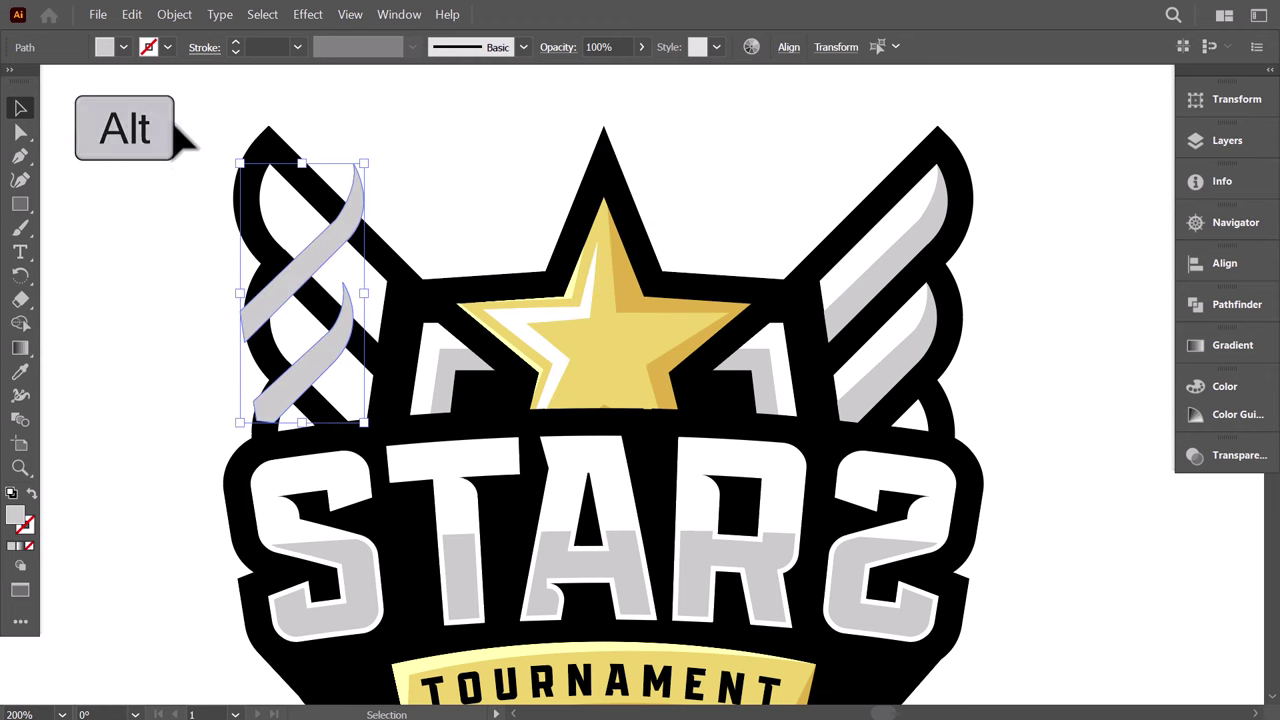
left_click(174, 14)
left_click(530, 109)
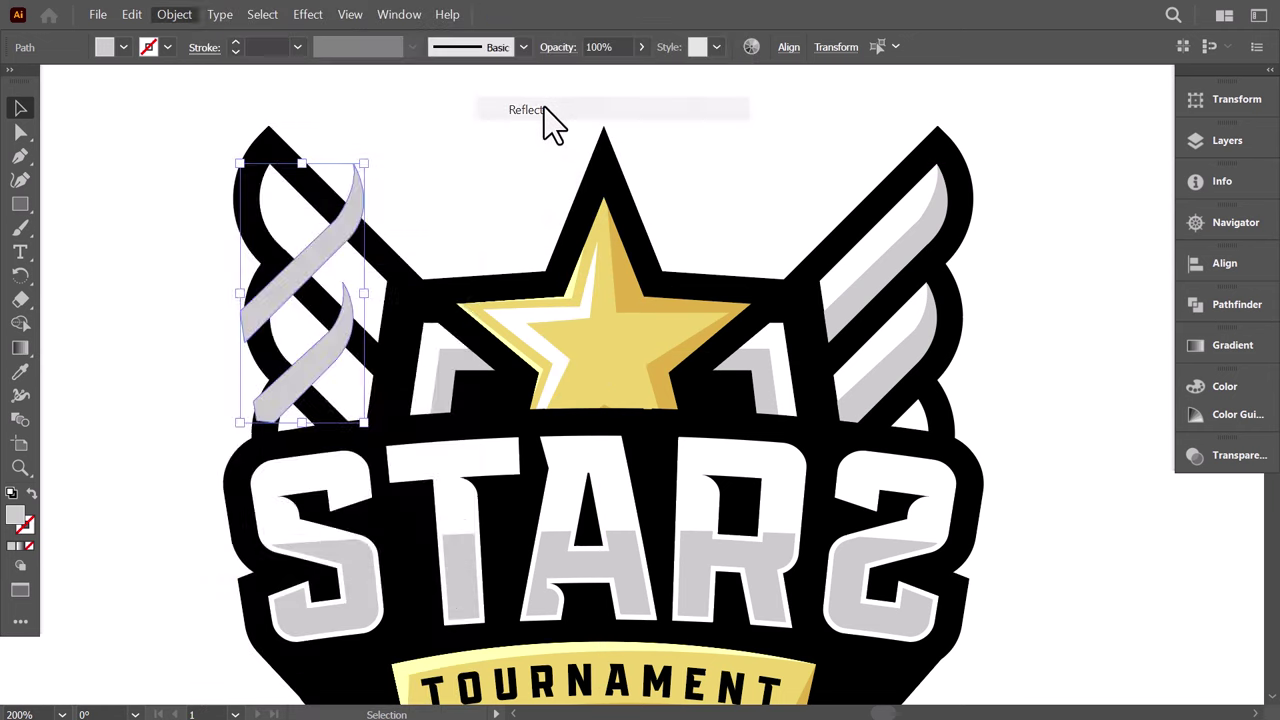
left_click(410, 496)
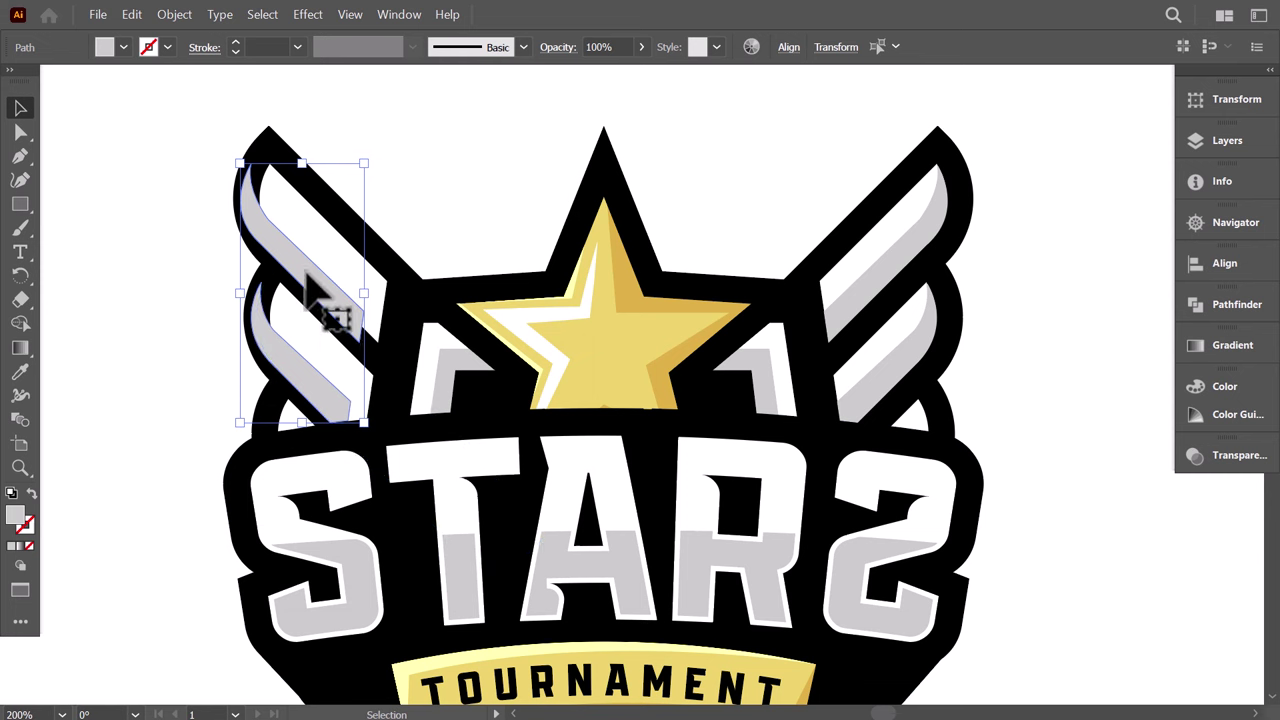
left_click_drag(306, 274, 325, 272)
left_click(457, 223)
Step: Enlarge the whole TOURNAMENT ribbon with its tails, lettering and shading about its centre
scroll(571, 363, "down", 5)
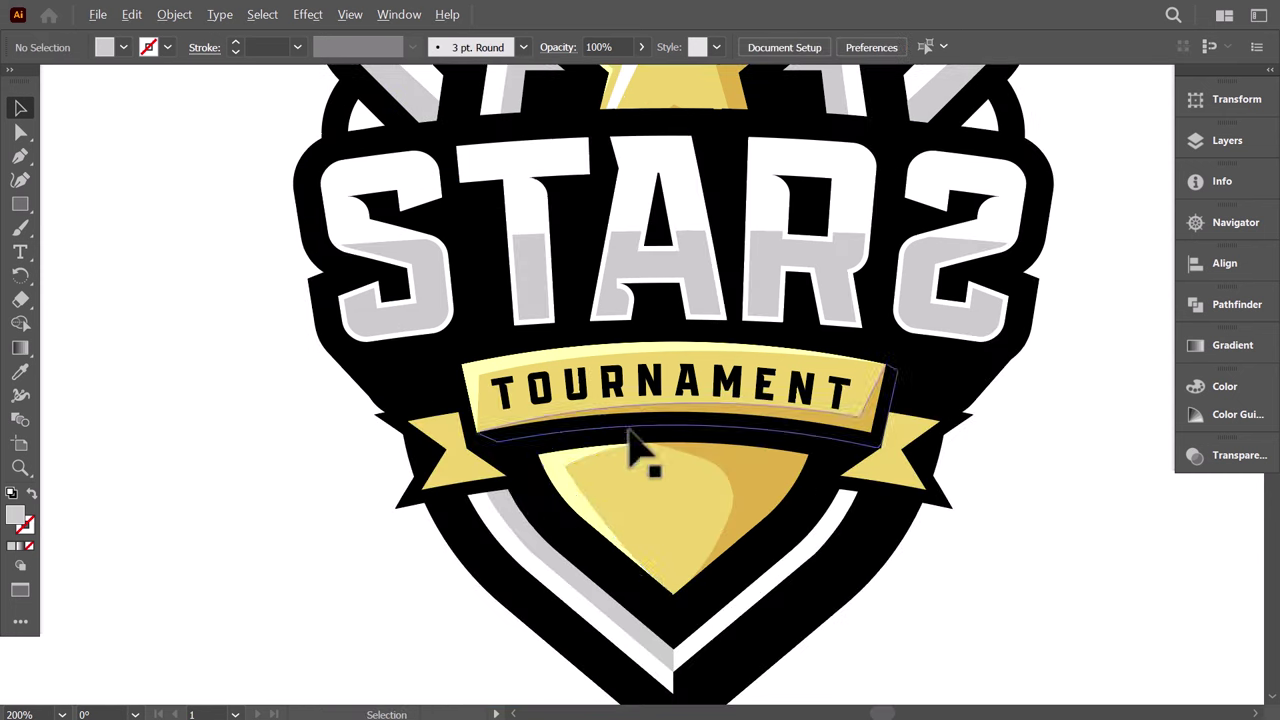
left_click(632, 440)
key("a")
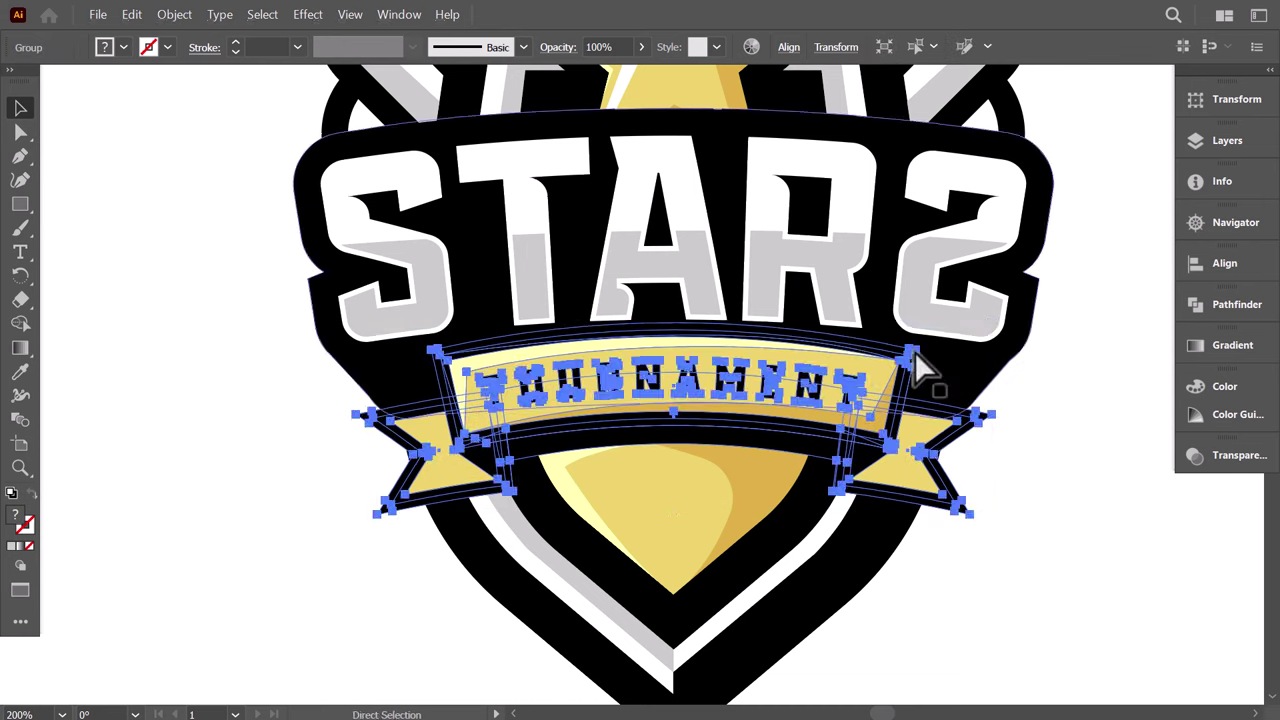
scroll(915, 352, "down", 2)
left_click_drag(932, 352, 983, 346)
left_click(988, 368)
Step: Draw a closed angular Pen highlight shape along the upper and notched outer edges of the right ribbon tail
scroll(914, 445, "up", 3)
left_click(14, 157)
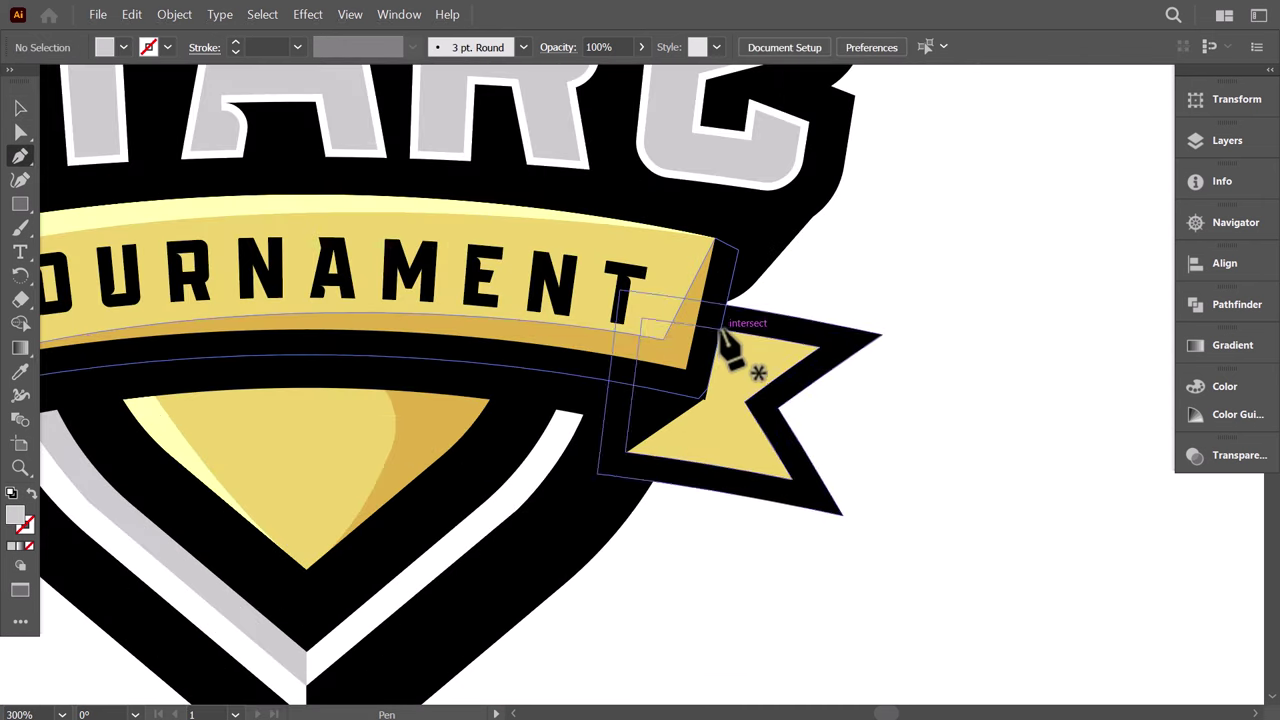
left_click(721, 329)
left_click(773, 352)
left_click(724, 398)
left_click(793, 479)
left_click(745, 402)
left_click(820, 347)
left_click(721, 329)
scroll(752, 478, "up", 2)
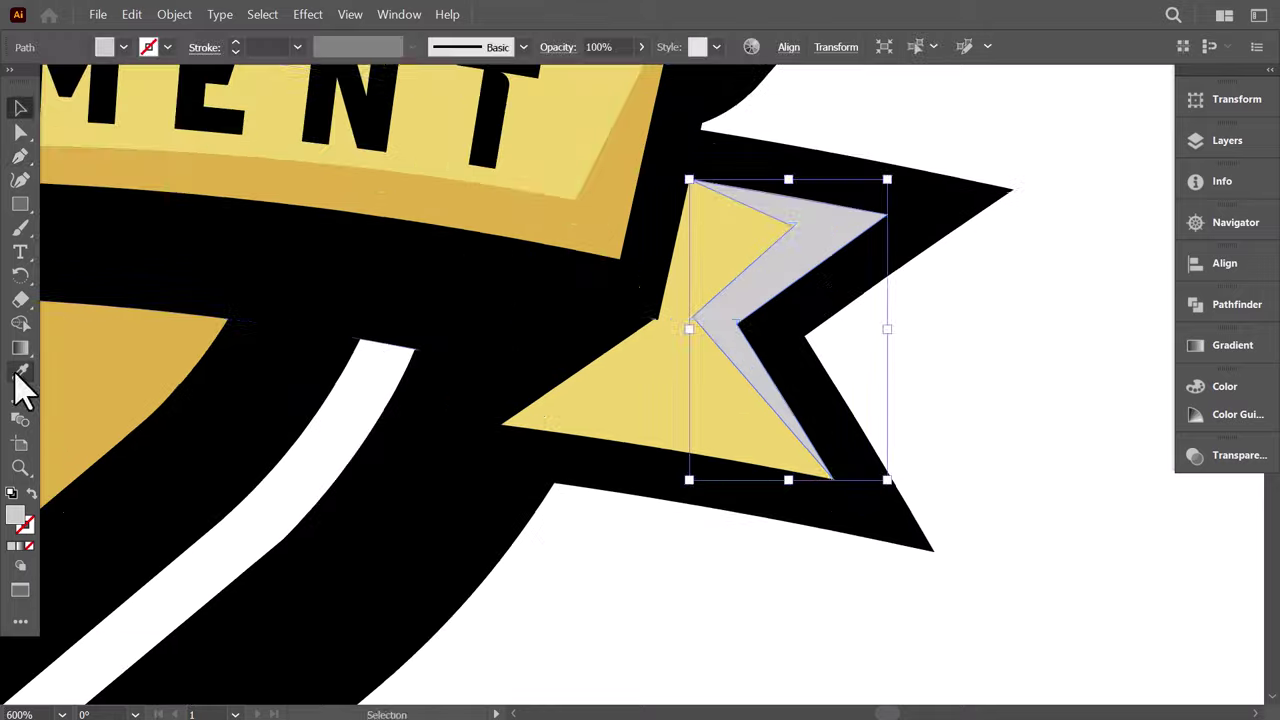
Step: Apply the ribbon highlight's pale yellow to the right tail's highlight shape with the Eyedropper
left_click(20, 372)
scroll(502, 203, "down", 1)
scroll(502, 203, "up", 1)
left_click(455, 120)
key("v")
left_click(560, 540)
Step: Draw a closed four-point Pen shadow shape along the lower edge of the right ribbon tail
left_click(20, 157)
left_click(599, 362)
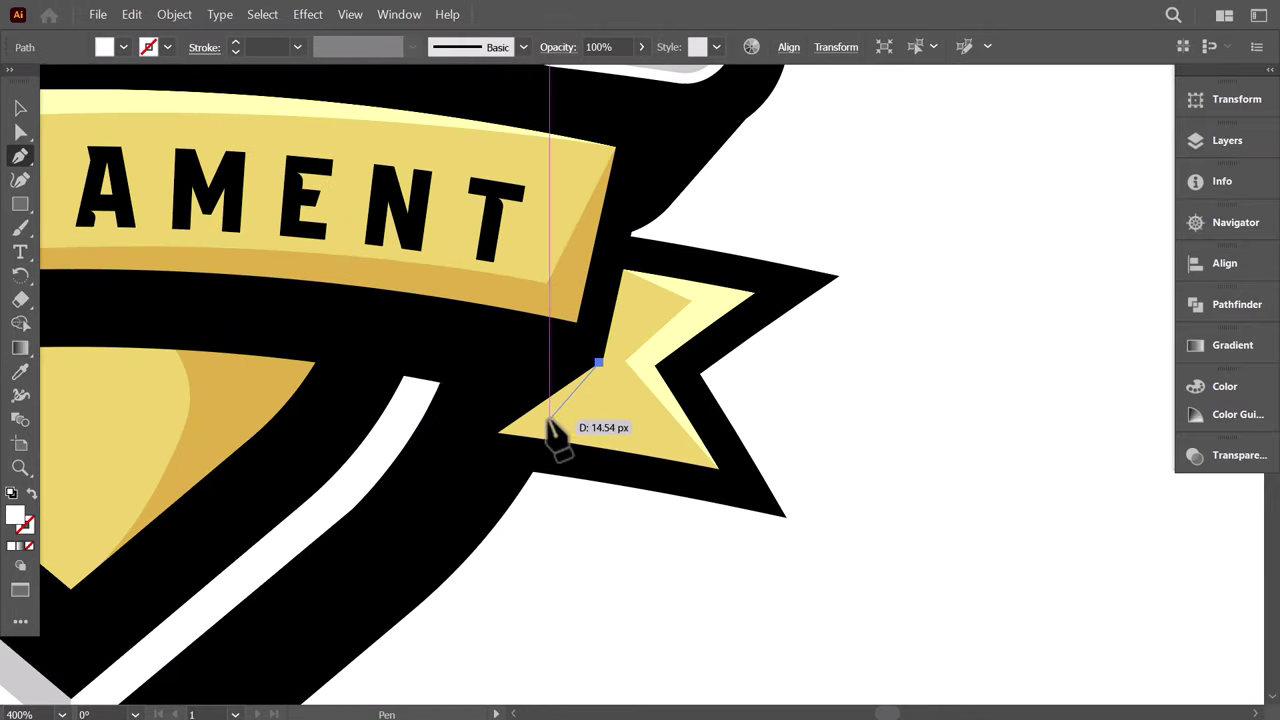
left_click(553, 420)
left_click(719, 468)
left_click(498, 432)
left_click(599, 362)
Step: Apply the ribbon shadow's darker gold to the right tail's shadow shape with the Eyedropper
left_click(18, 371)
left_click(572, 306)
key("v")
left_click(606, 553)
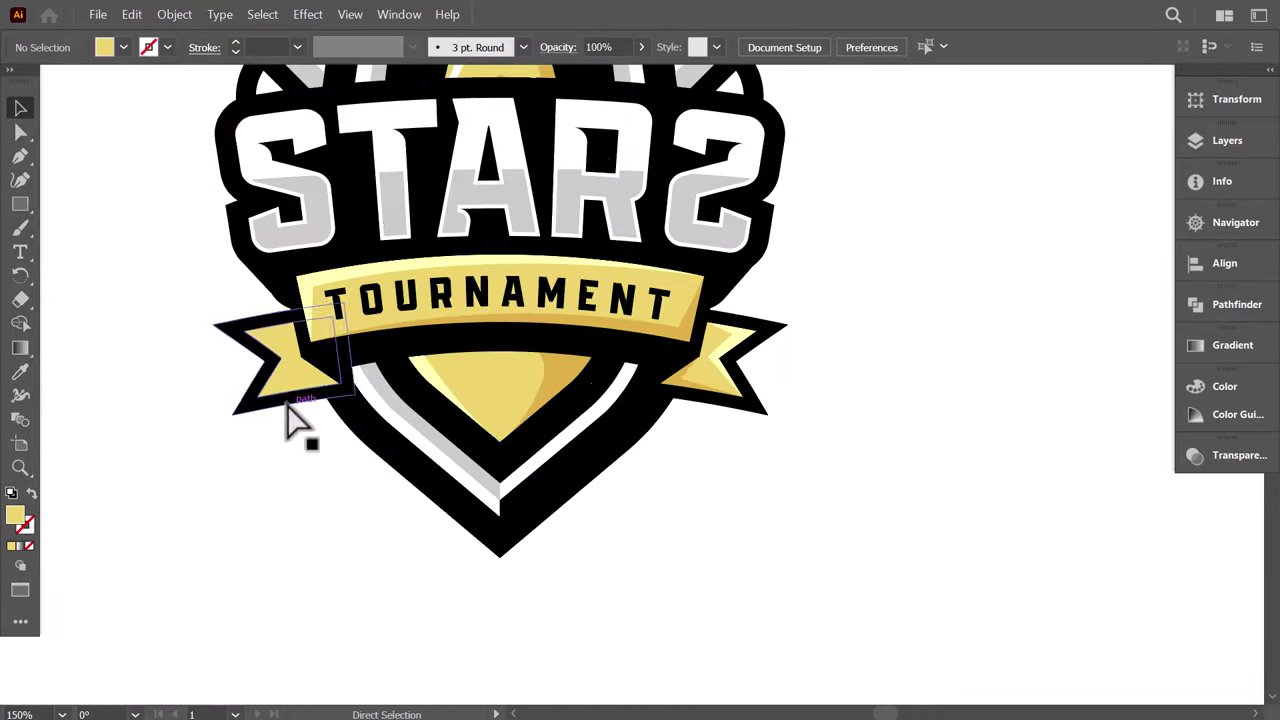
Step: Duplicate the right tail's highlight and shadow onto the left ribbon tail and reflect the copies horizontally
scroll(287, 402, "up", 1)
left_click(925, 380)
left_click(955, 327, "shift")
left_click_drag(955, 327, 394, 400)
left_click(174, 15)
left_click(532, 111)
left_click(640, 546)
key("ctrl+0")
key("ctrl+shift+a")
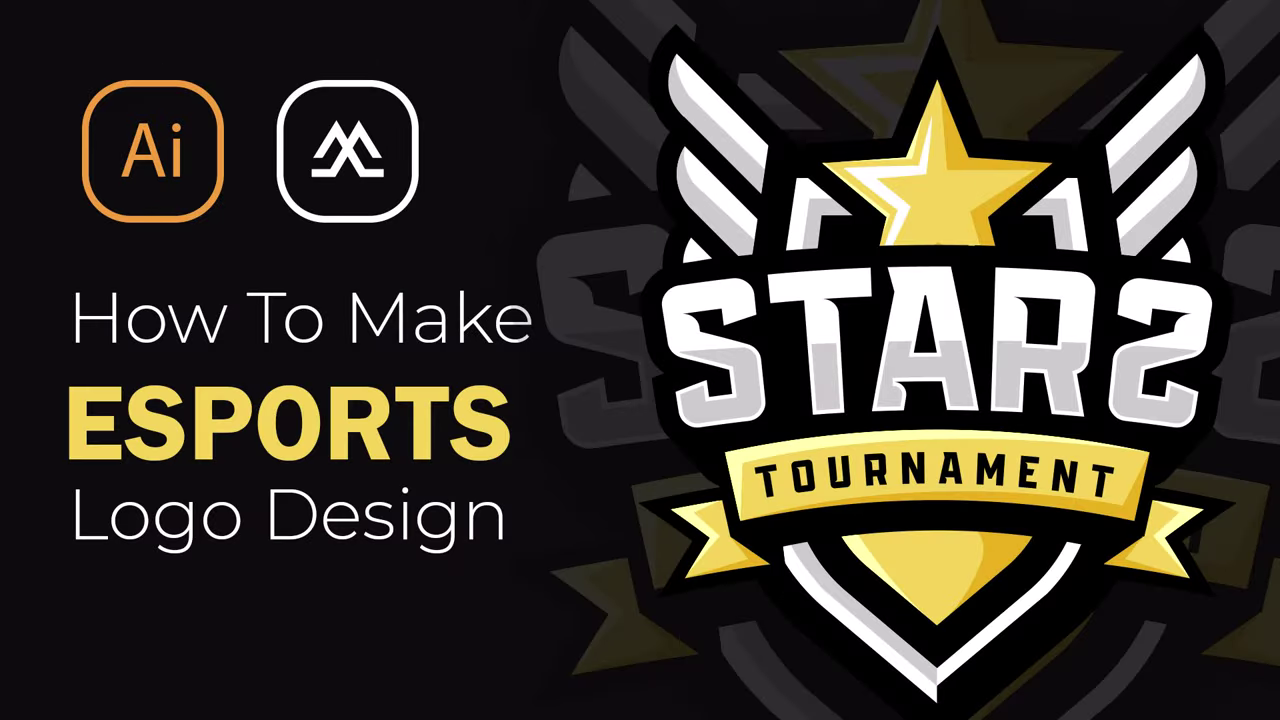